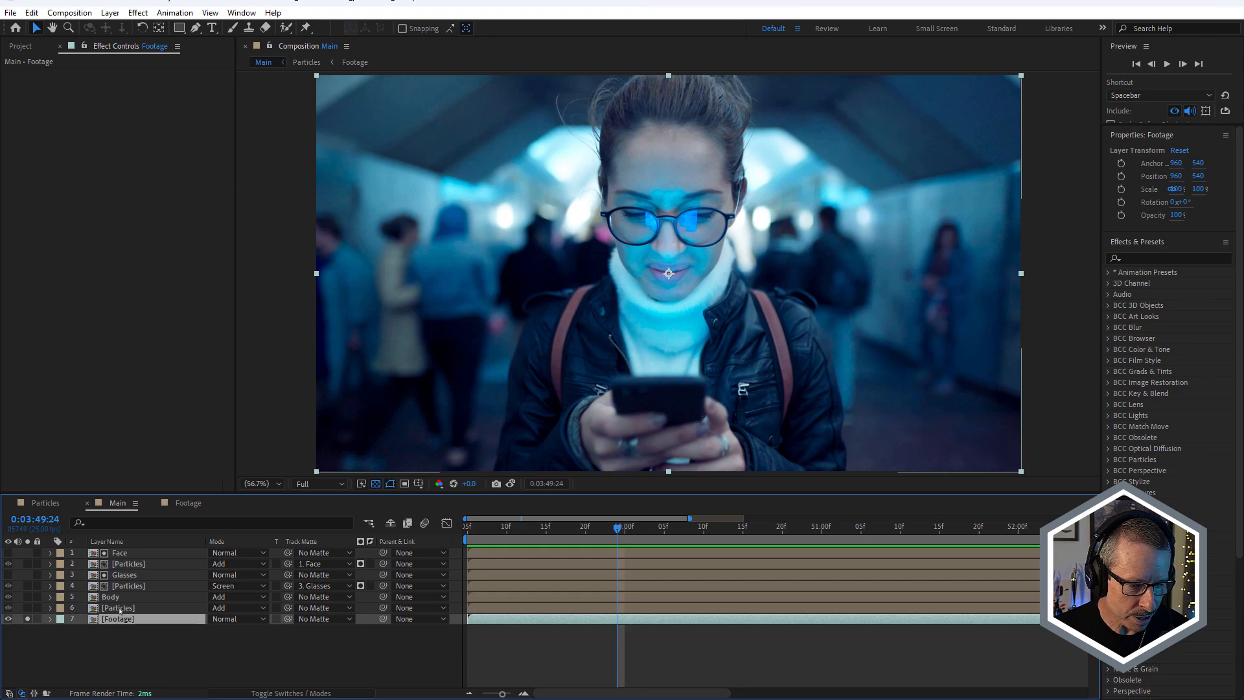
Examine the effects applied to each of the three Particles layers in the Main composition
{"action": "left_click", "coordinate": [120, 609]}
{"action": "left_click", "coordinate": [131, 586]}
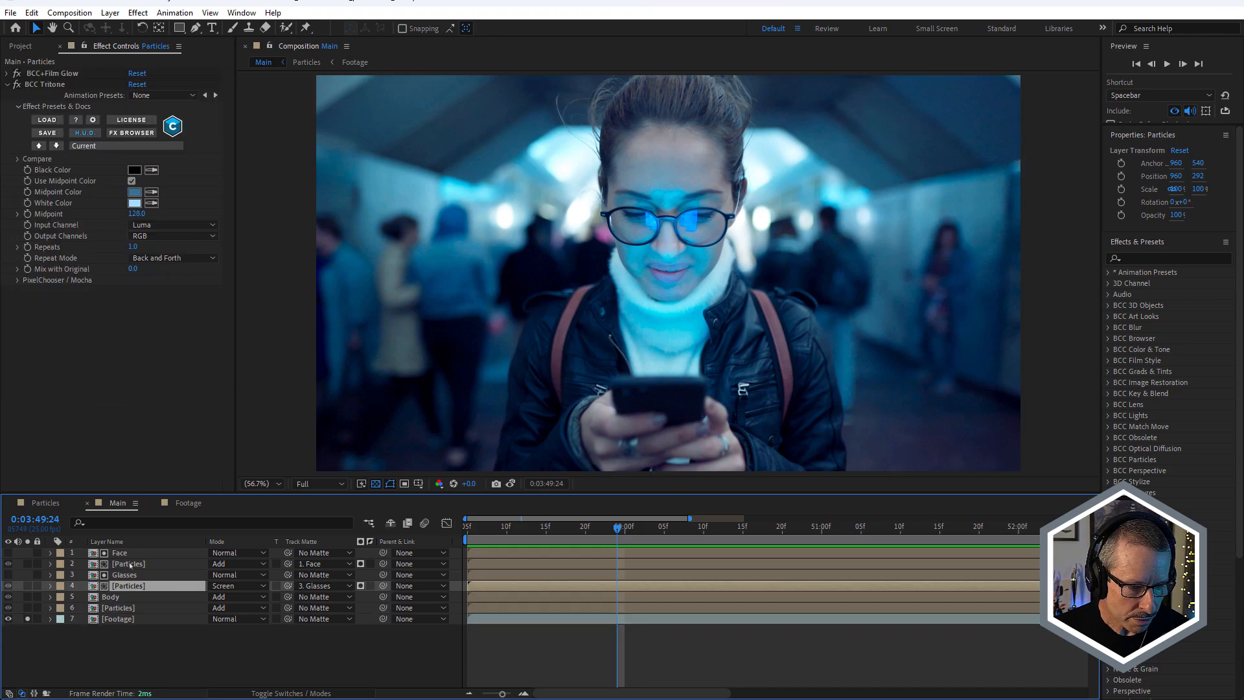
{"action": "left_click", "coordinate": [131, 564]}
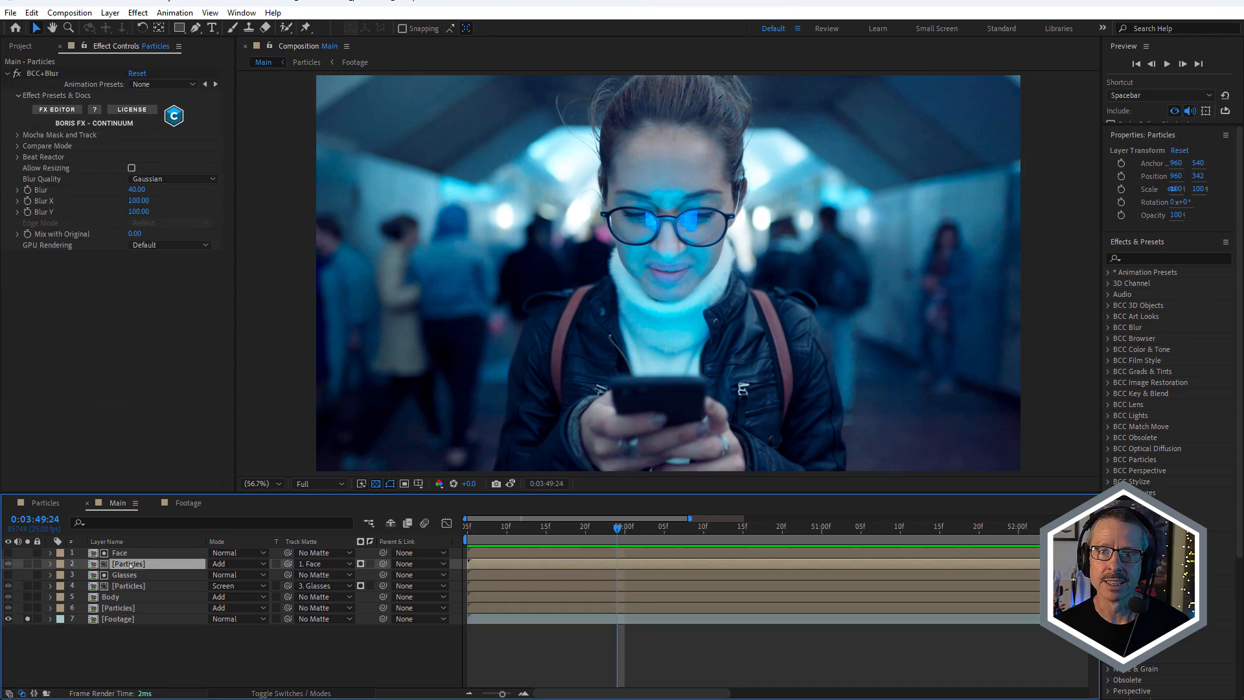
Open the Particles composition, preview its particle trail, and return to the Main composition
{"action": "double_click", "coordinate": [124, 609]}
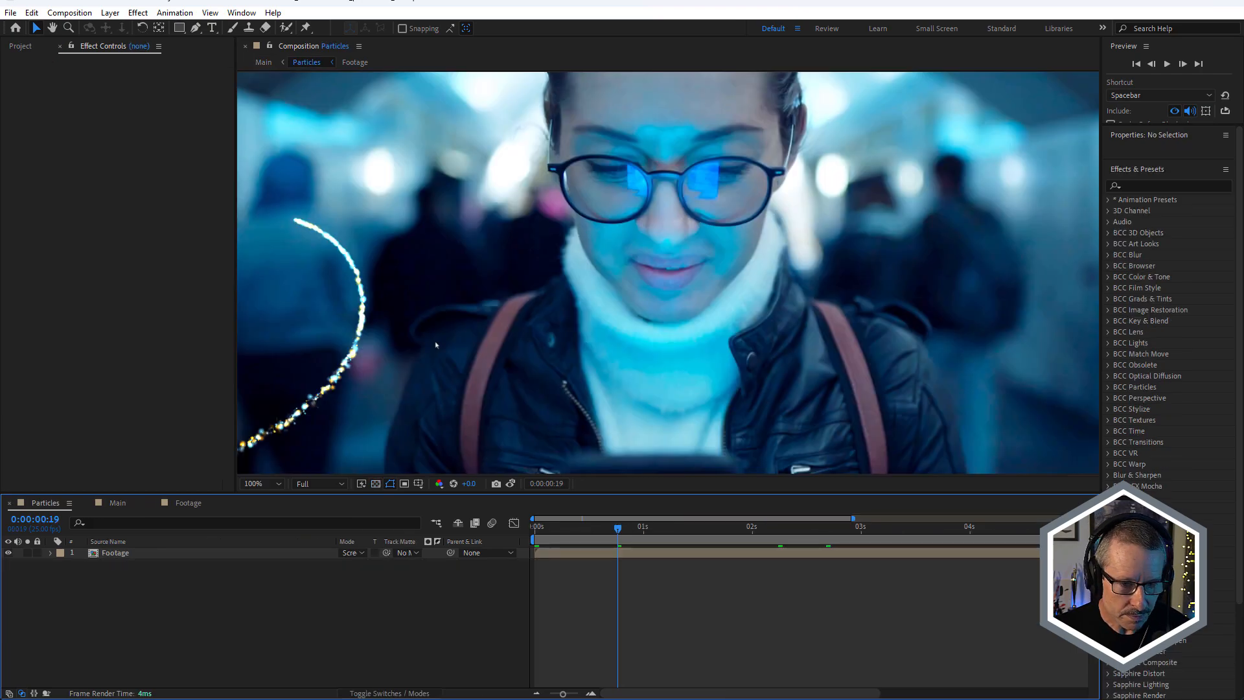
{"action": "key", "text": "space"}
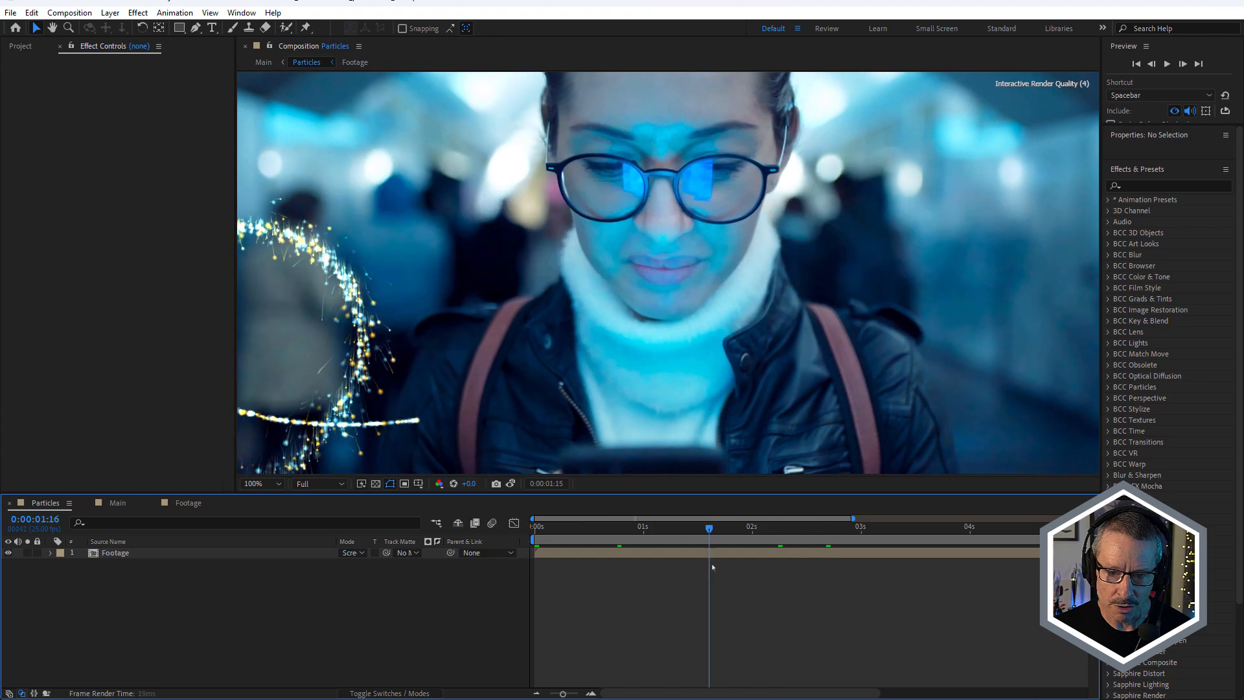
{"action": "key", "text": "space"}
{"action": "left_click", "coordinate": [119, 504]}
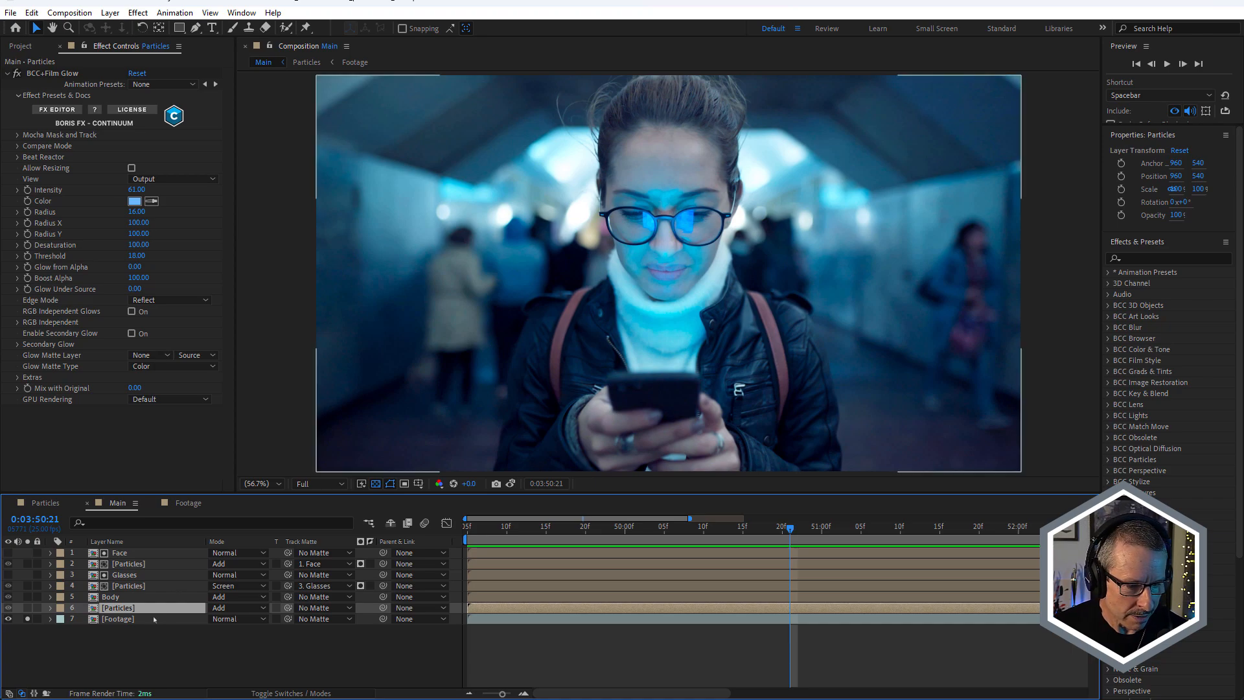
Solo the Particles layer directly above the Footage layer in the Main composition
{"action": "left_click", "coordinate": [118, 620]}
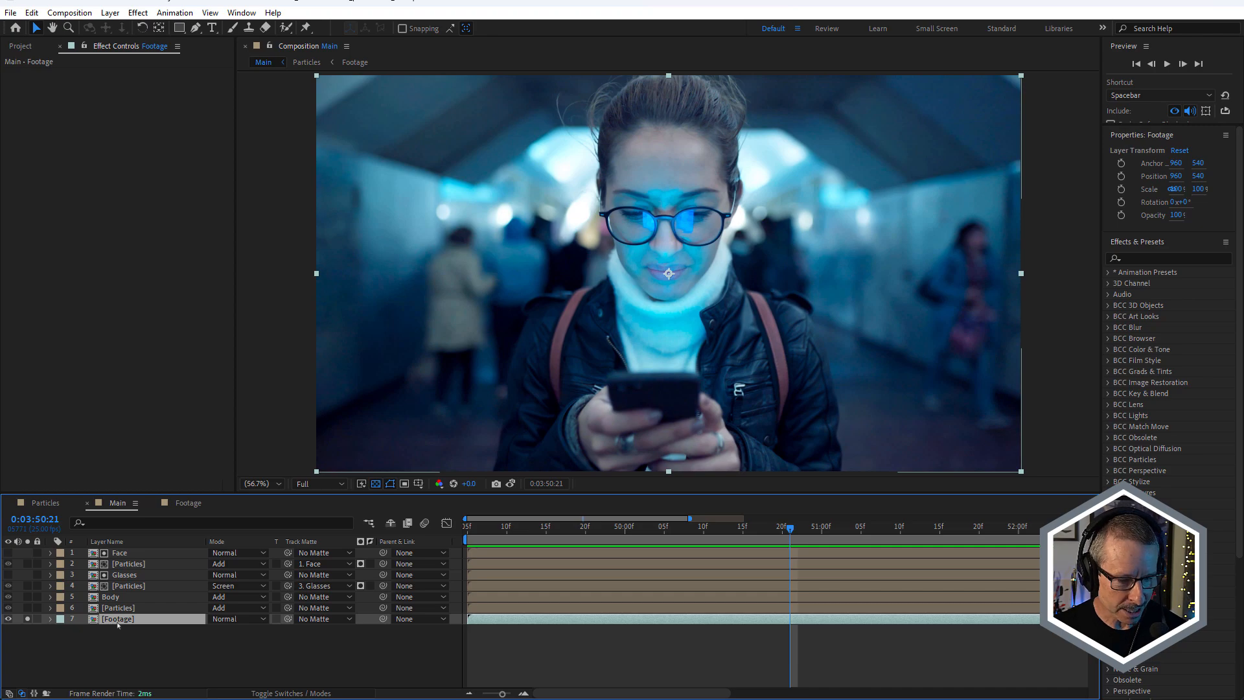
{"action": "left_click", "coordinate": [125, 607]}
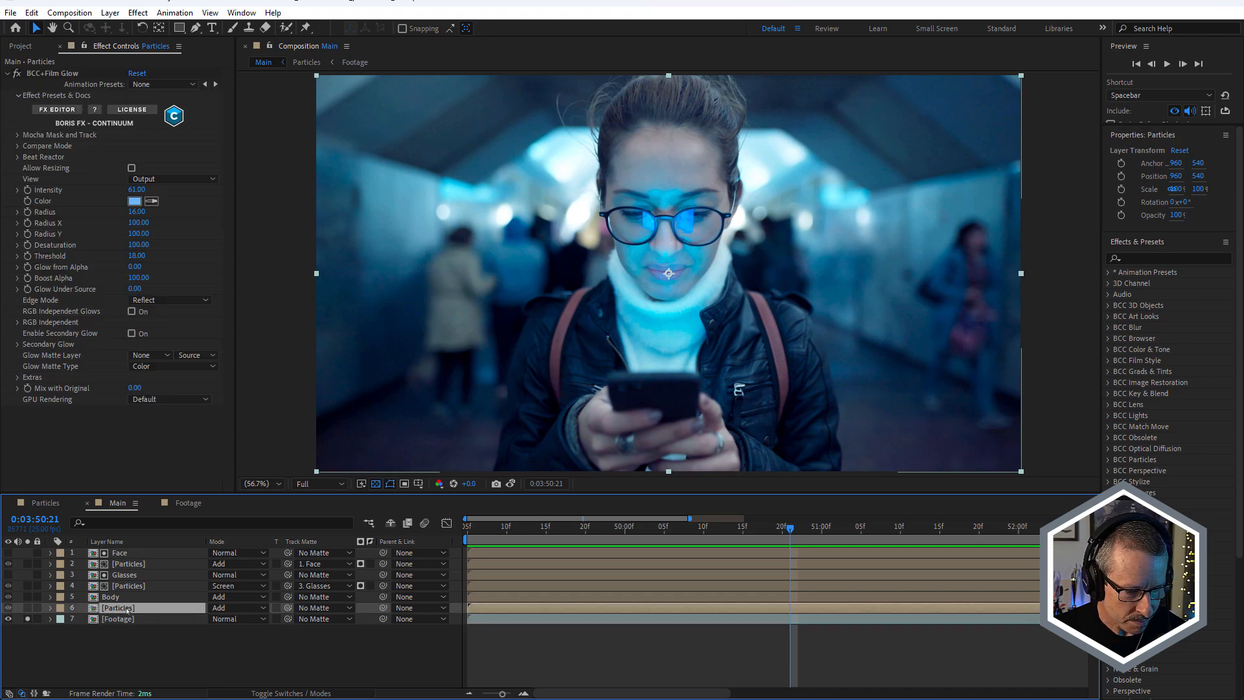
{"action": "left_click", "coordinate": [28, 608]}
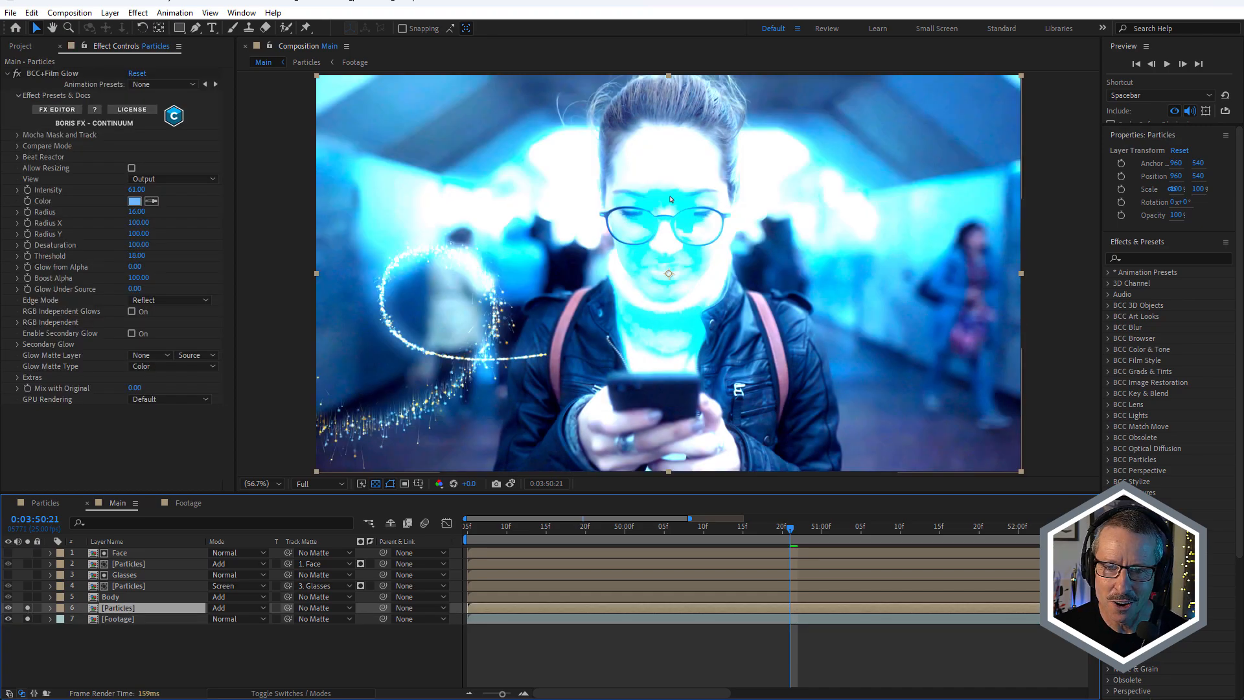
Open the Particles composition and launch Particle Illusion from the BCC Particle Illusion effect on its Footage layer
{"action": "double_click", "coordinate": [112, 611]}
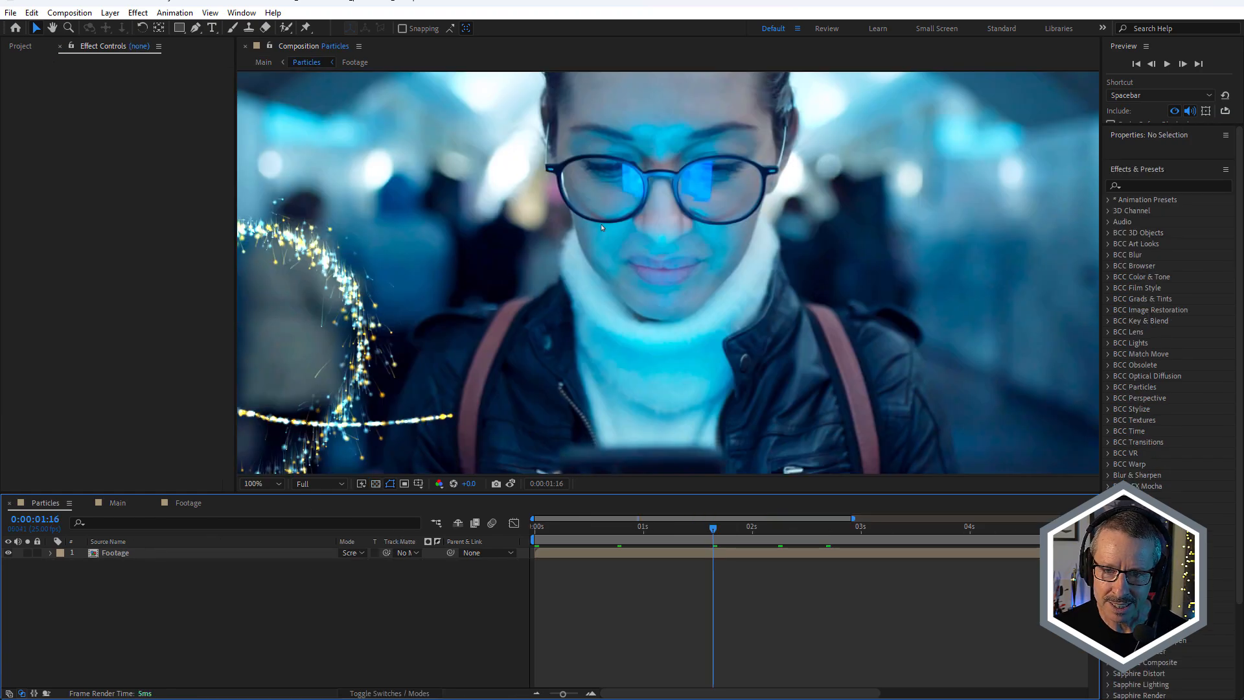
{"action": "left_click", "coordinate": [111, 554]}
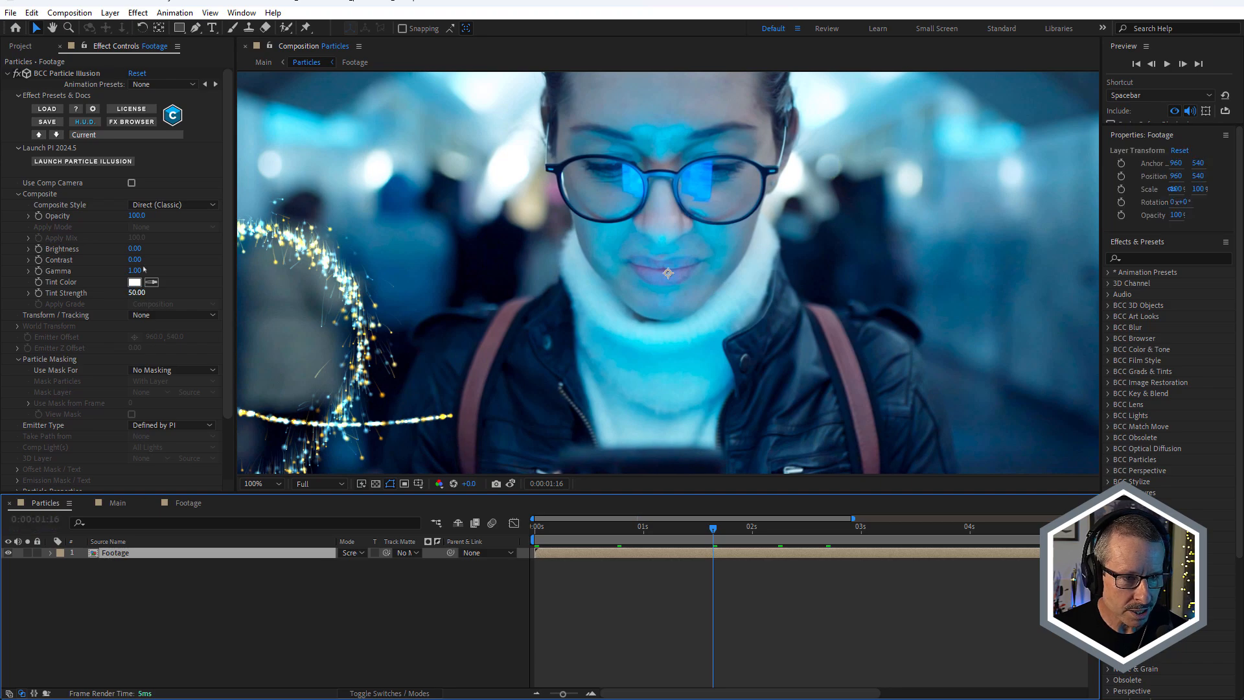
{"action": "scroll", "coordinate": [597, 317], "scroll_direction": "down", "scroll_amount": 2}
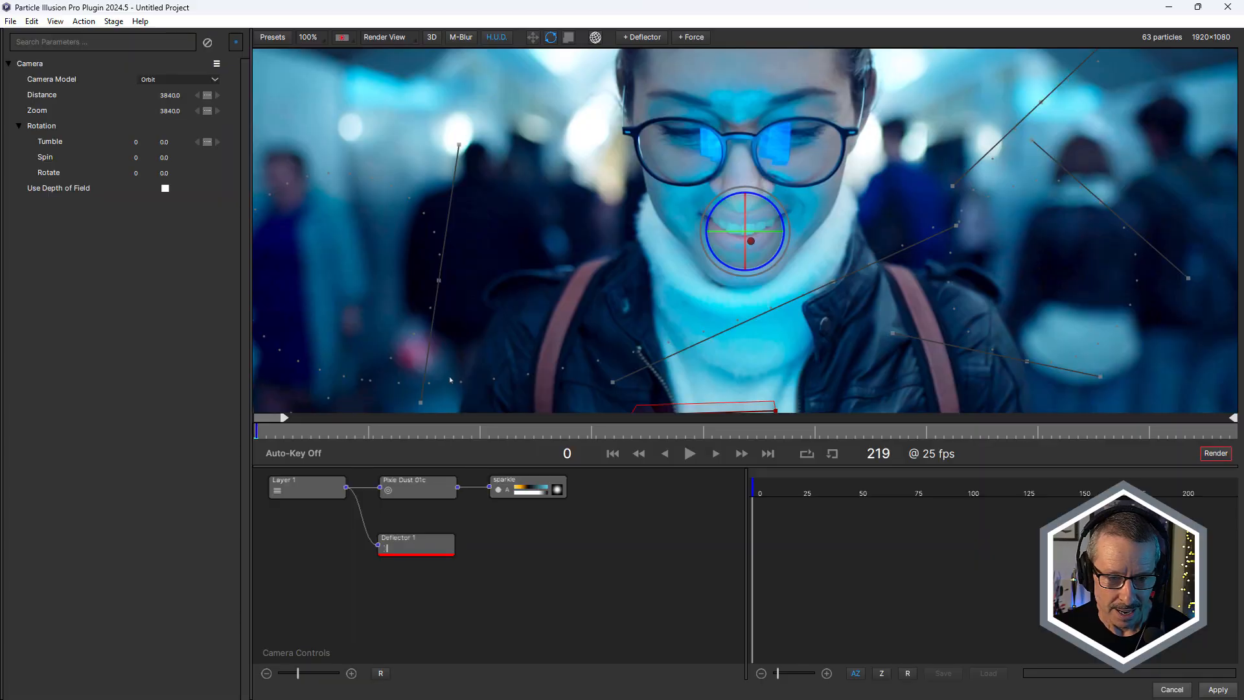
Enlarge the preview area and play through the particle animation up to frame 45
{"action": "key", "text": "space"}
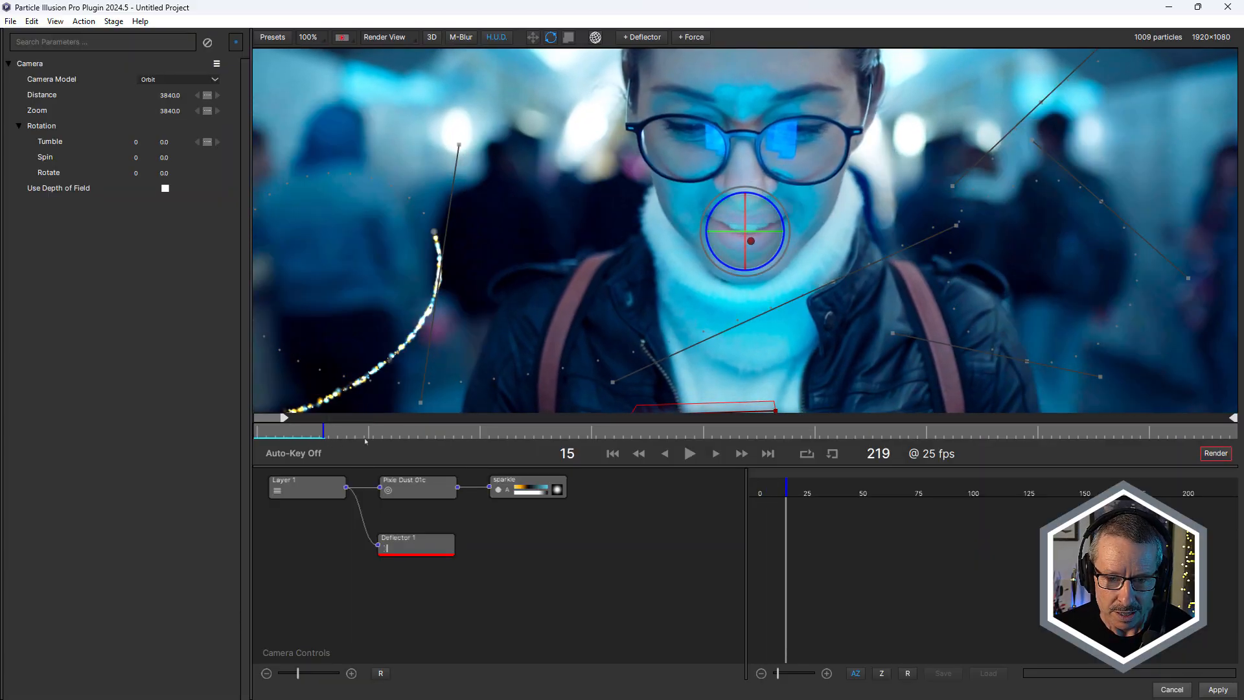
{"action": "left_click_drag", "start_coordinate": [534, 469], "coordinate": [545, 544]}
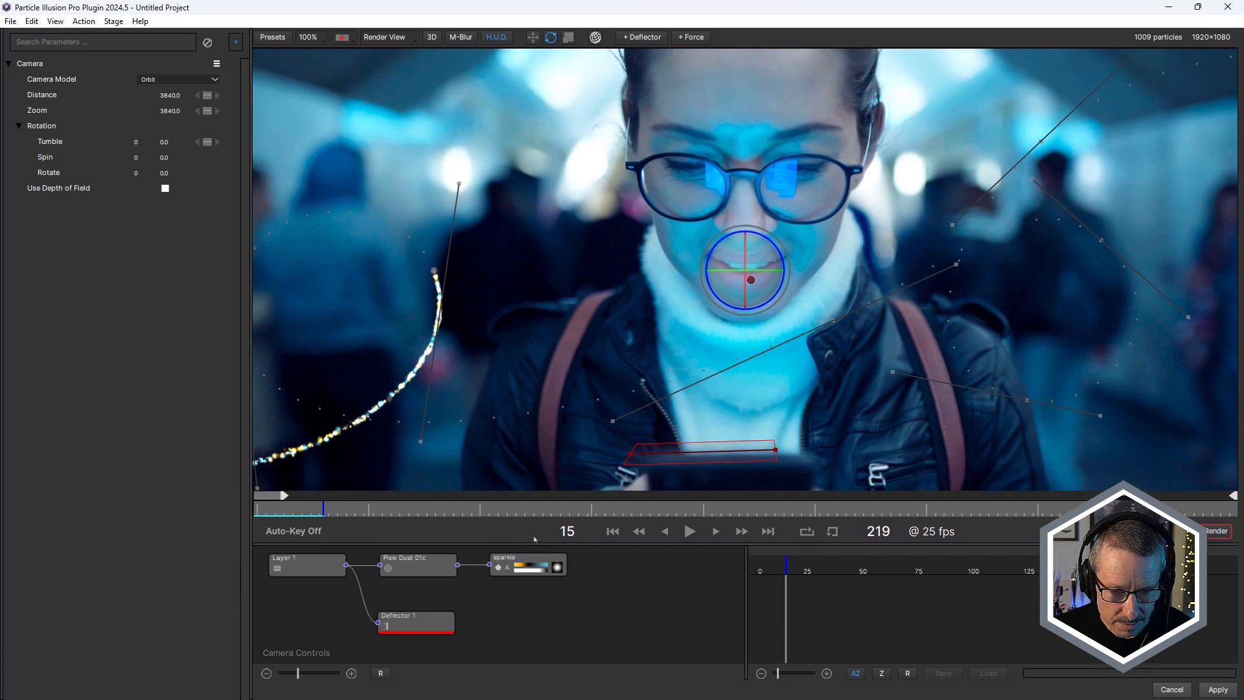
{"action": "left_click_drag", "start_coordinate": [347, 509], "coordinate": [458, 508]}
Select the Pixie Dust 01c emitter and examine its motion path, stopping at frame 48
{"action": "left_click", "coordinate": [412, 569]}
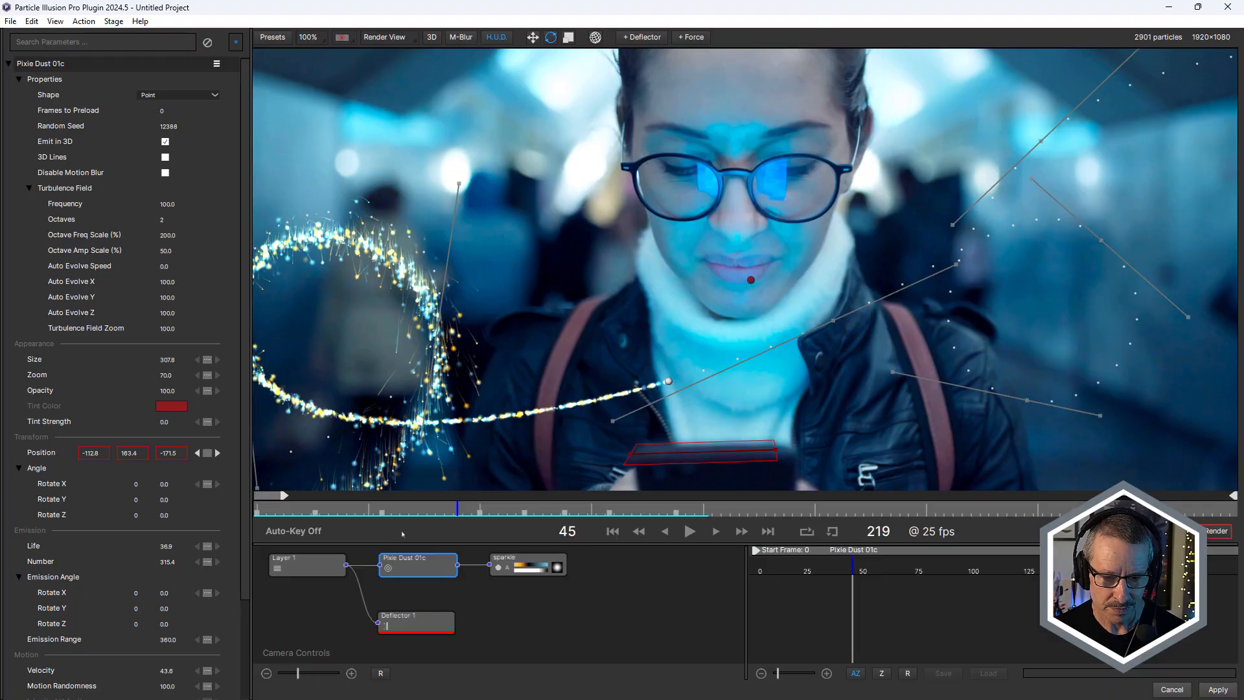
{"action": "left_click_drag", "start_coordinate": [299, 515], "coordinate": [475, 524]}
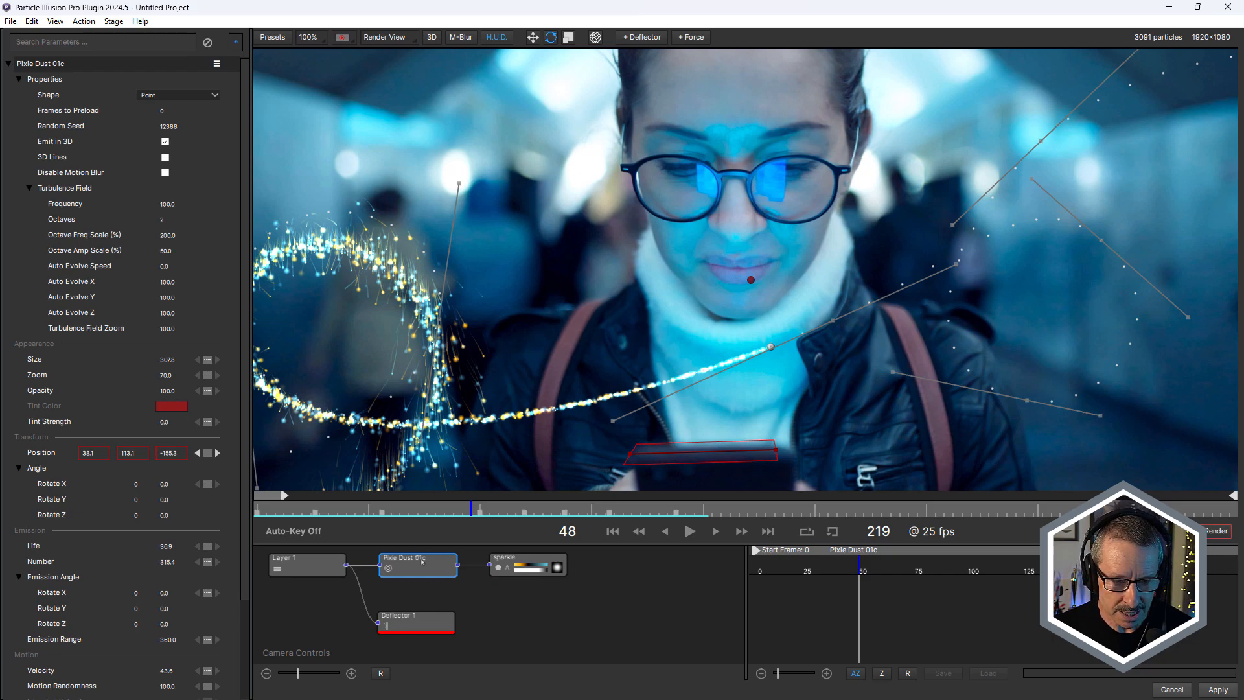
{"action": "scroll", "coordinate": [612, 357], "scroll_direction": "down", "scroll_amount": 1}
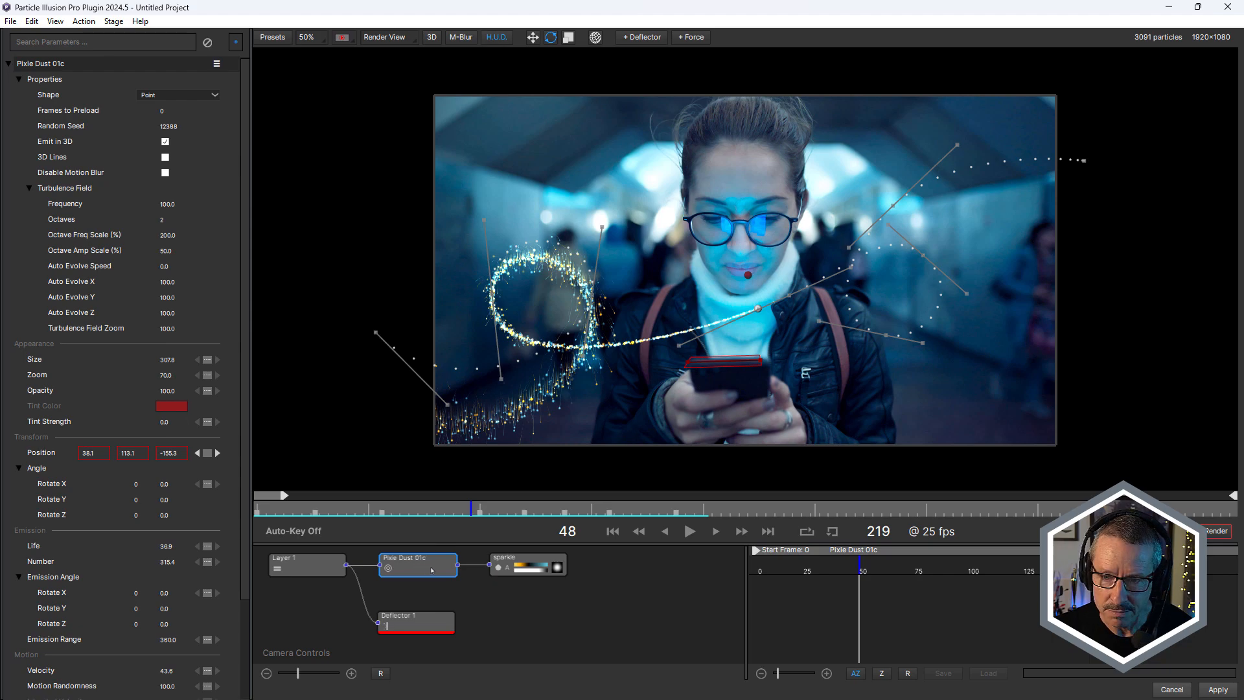
{"action": "scroll", "coordinate": [688, 352], "scroll_direction": "up", "scroll_amount": 1}
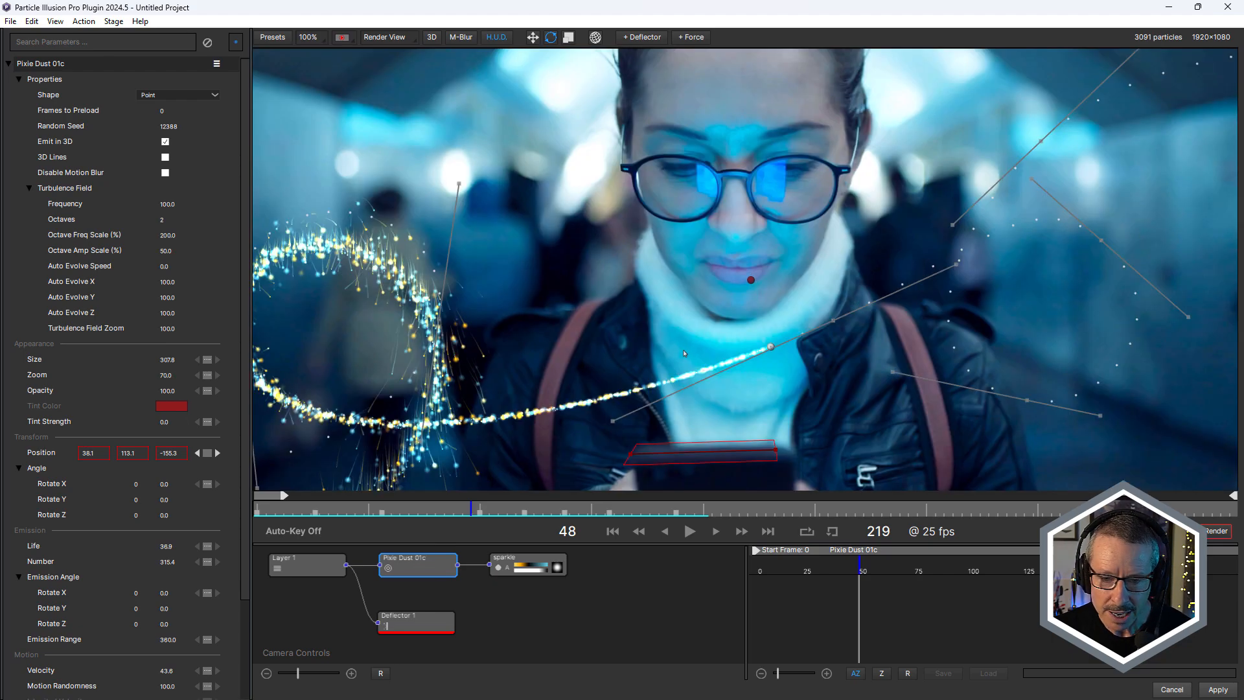
View the position path presets for the Pixie Dust 01c emitter and close them without applying one
{"action": "left_click", "coordinate": [45, 452]}
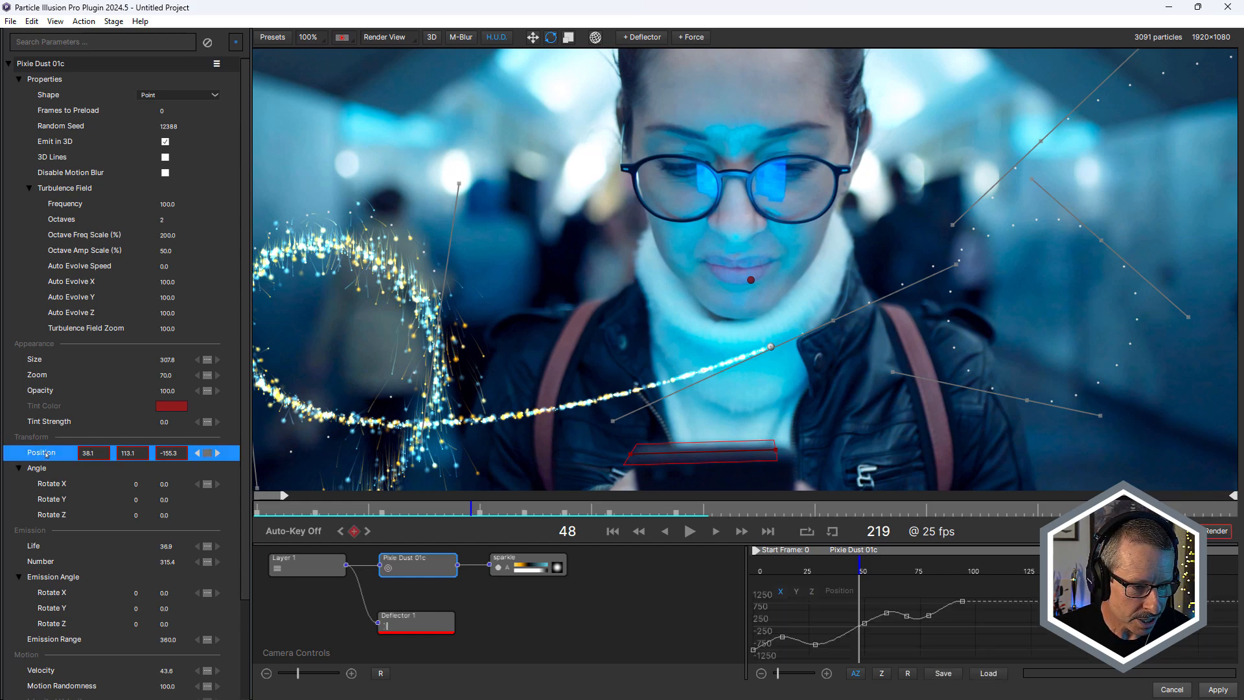
{"action": "right_click", "coordinate": [46, 454]}
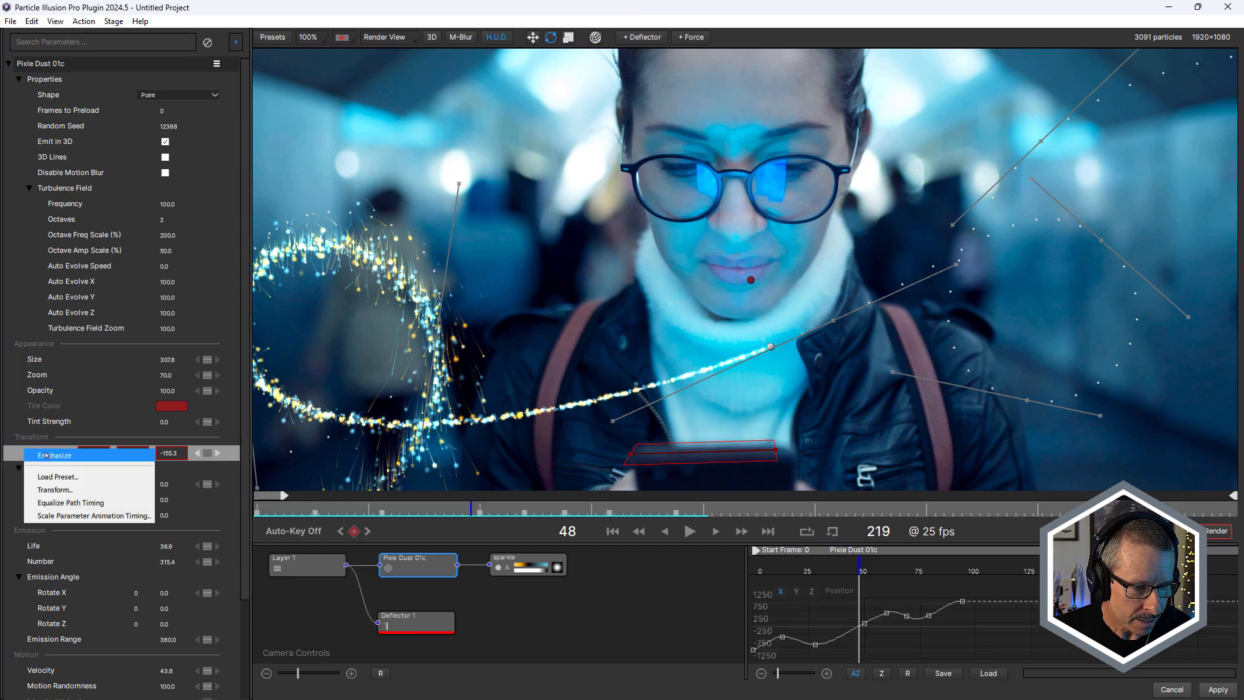
{"action": "left_click", "coordinate": [73, 479]}
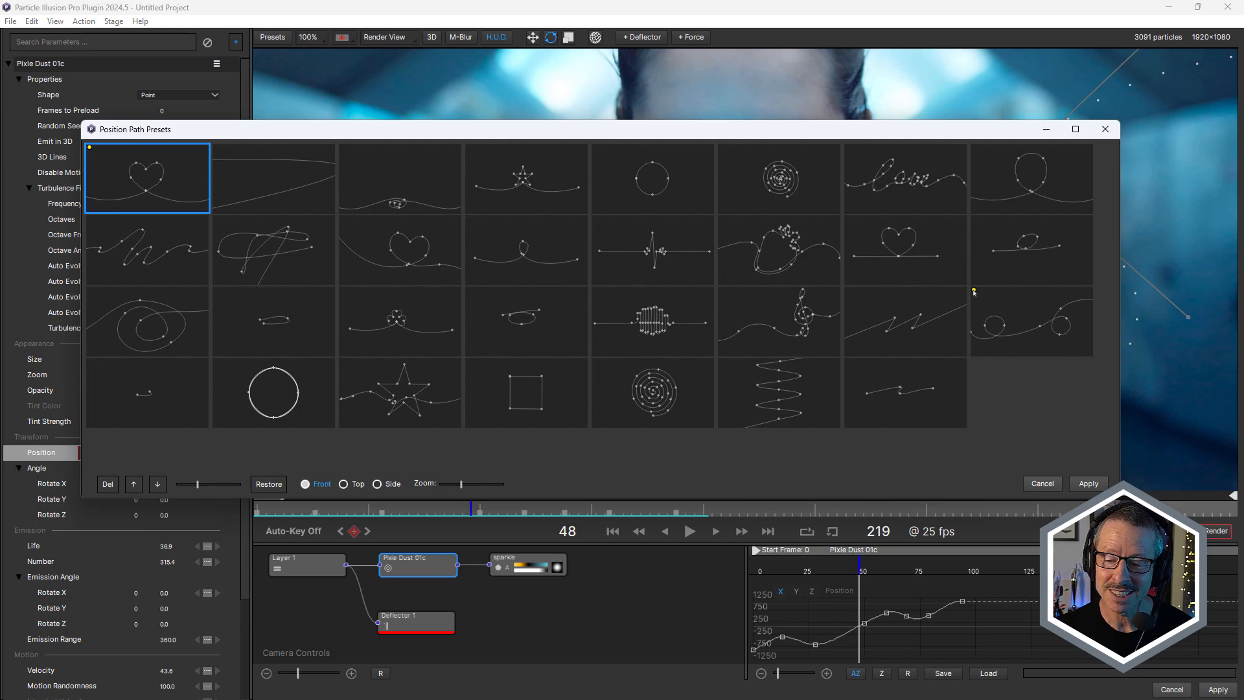
{"action": "left_click", "coordinate": [1044, 484]}
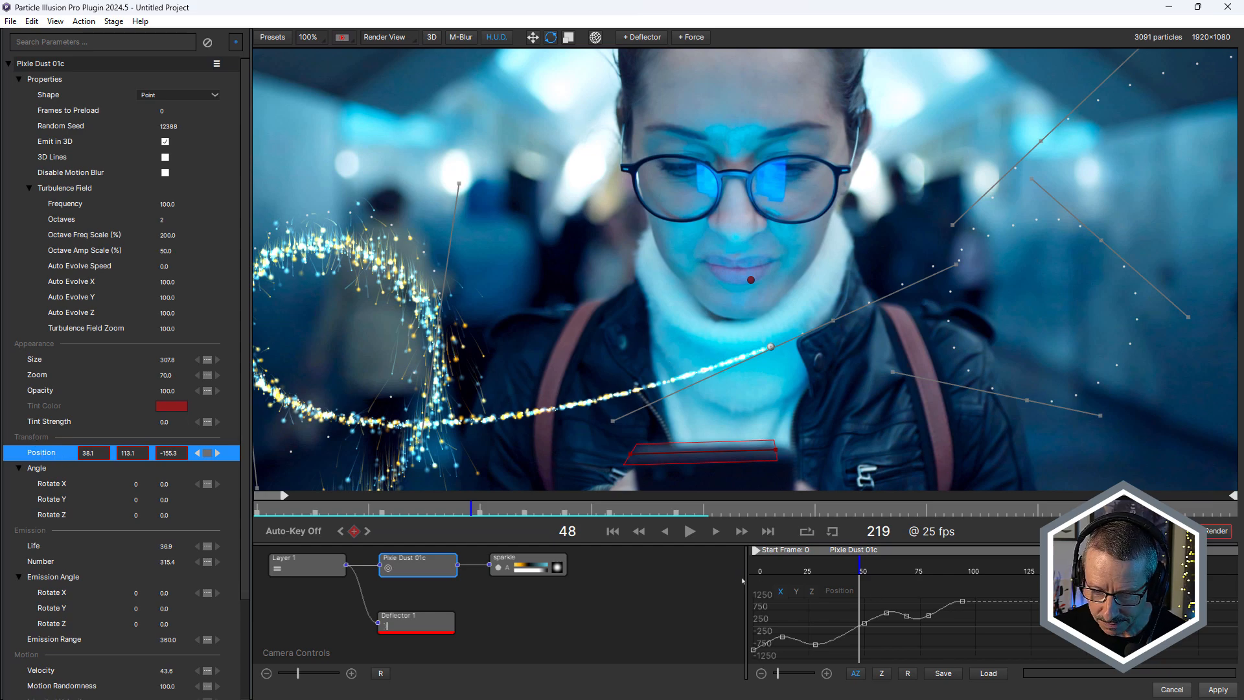
Widen the graph area and examine the particle emission beyond the end of the motion path, returning to frame 81
{"action": "left_click_drag", "start_coordinate": [747, 576], "coordinate": [650, 582]}
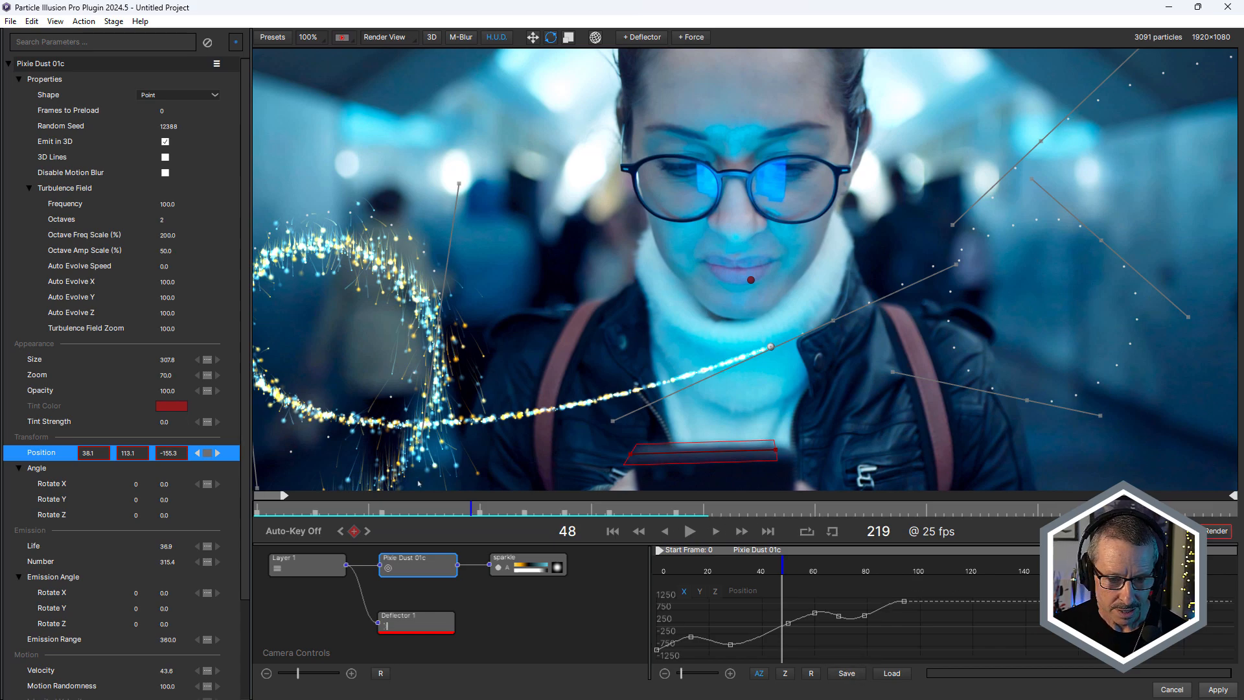
{"action": "left_click_drag", "start_coordinate": [418, 510], "coordinate": [947, 518]}
{"action": "scroll", "coordinate": [712, 248], "scroll_direction": "down", "scroll_amount": 1}
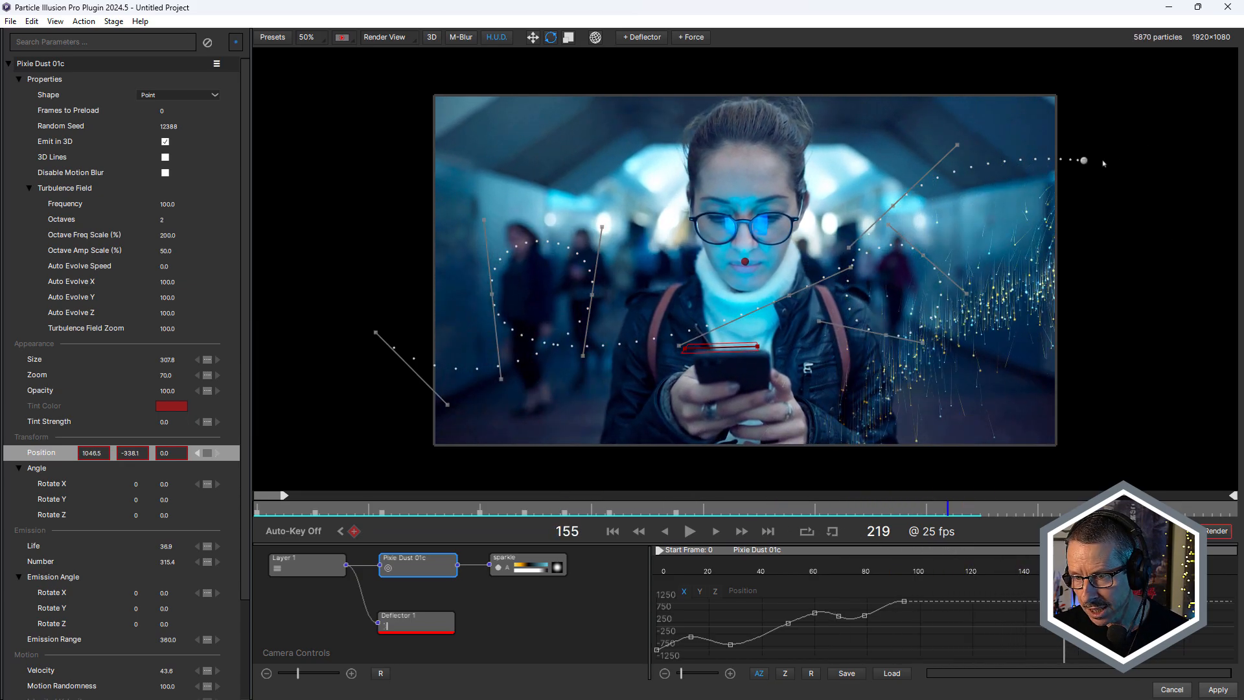
{"action": "left_click", "coordinate": [990, 511]}
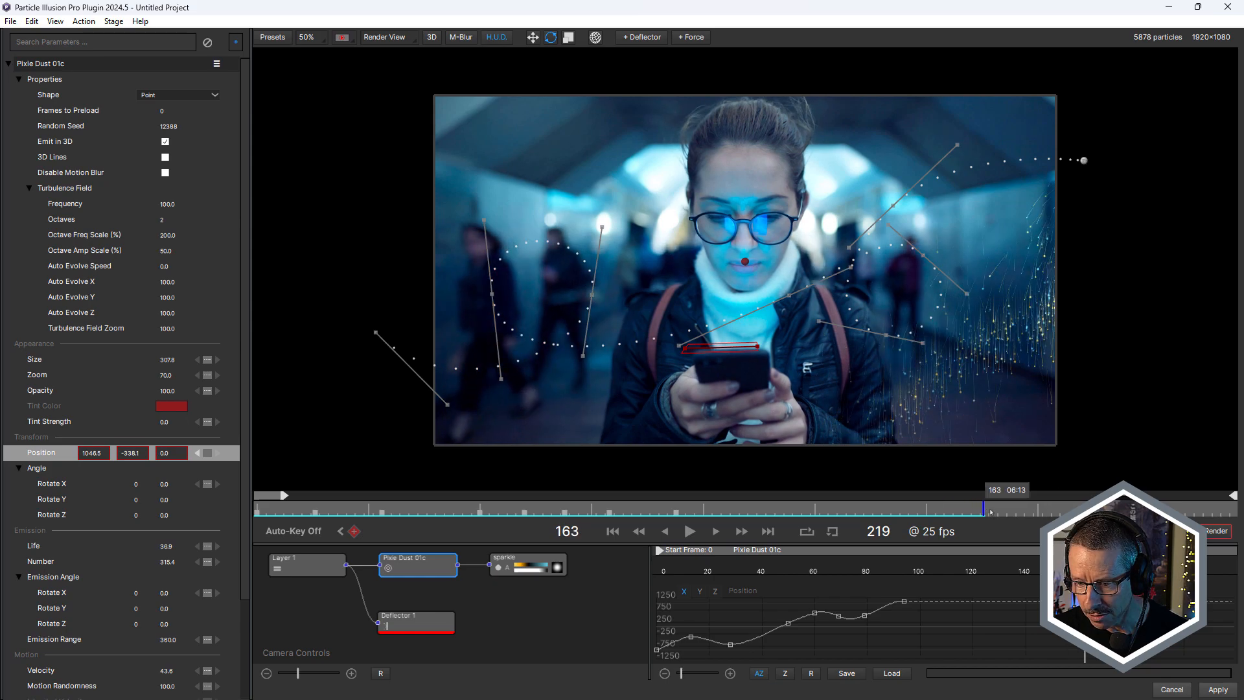
{"action": "left_click_drag", "start_coordinate": [989, 511], "coordinate": [1041, 511]}
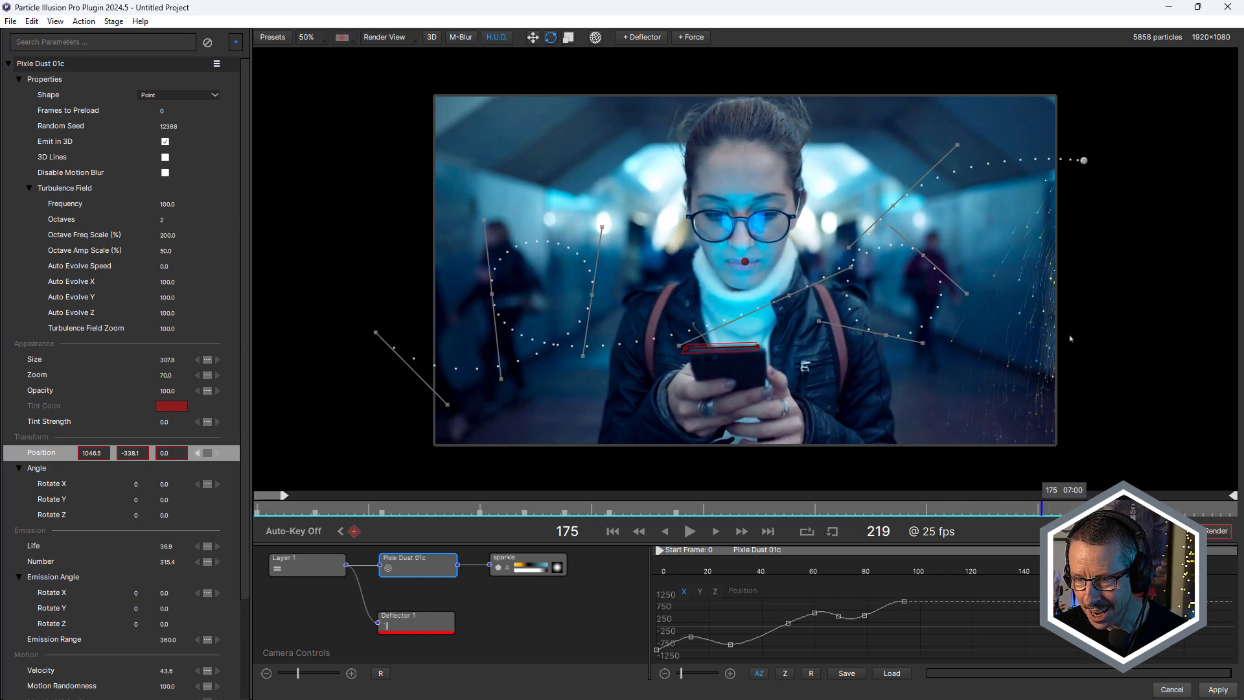
{"action": "left_click", "coordinate": [1056, 511]}
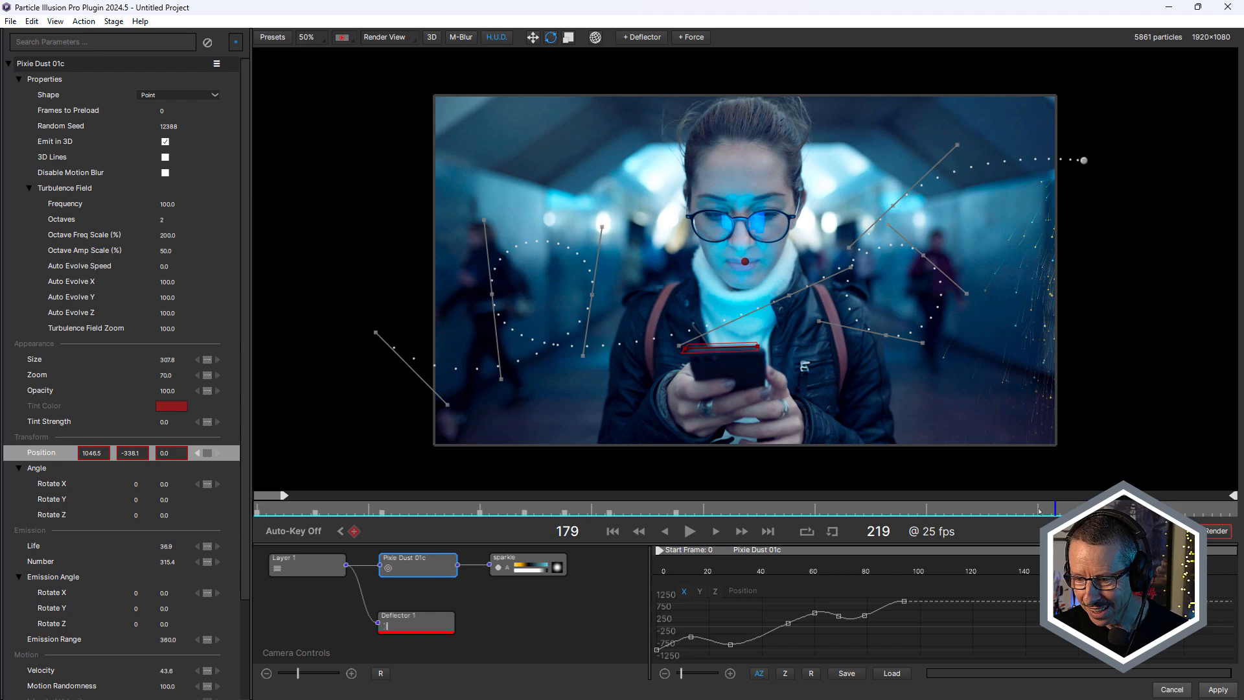
{"action": "left_click_drag", "start_coordinate": [1040, 511], "coordinate": [992, 512]}
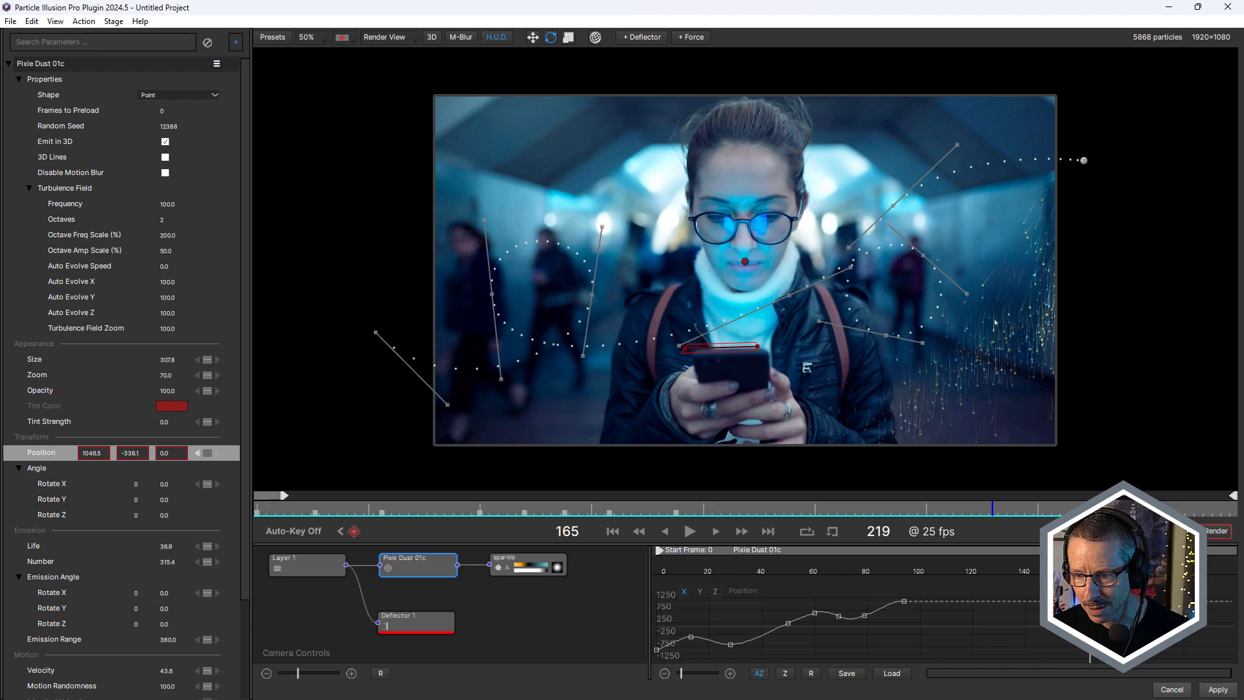
{"action": "left_click_drag", "start_coordinate": [992, 511], "coordinate": [618, 511]}
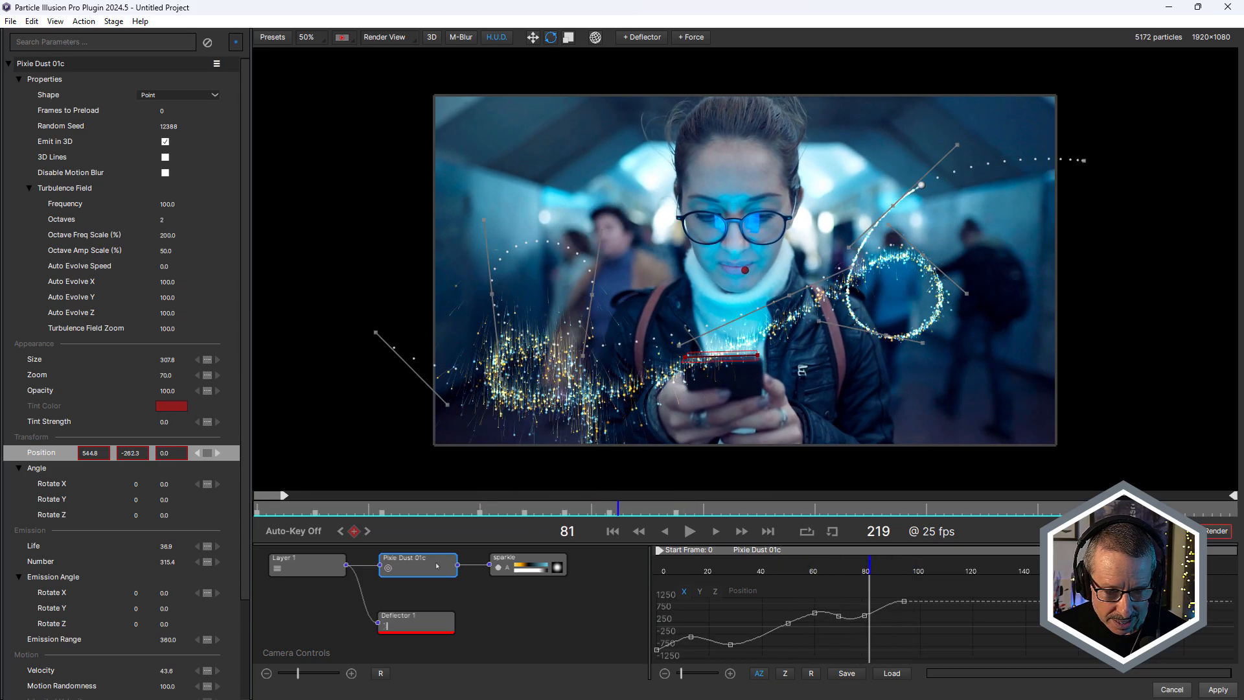
Set the Pixie Dust 01c emitter to stop emission when its motion ends, and go to frame 51
{"action": "right_click", "coordinate": [413, 563]}
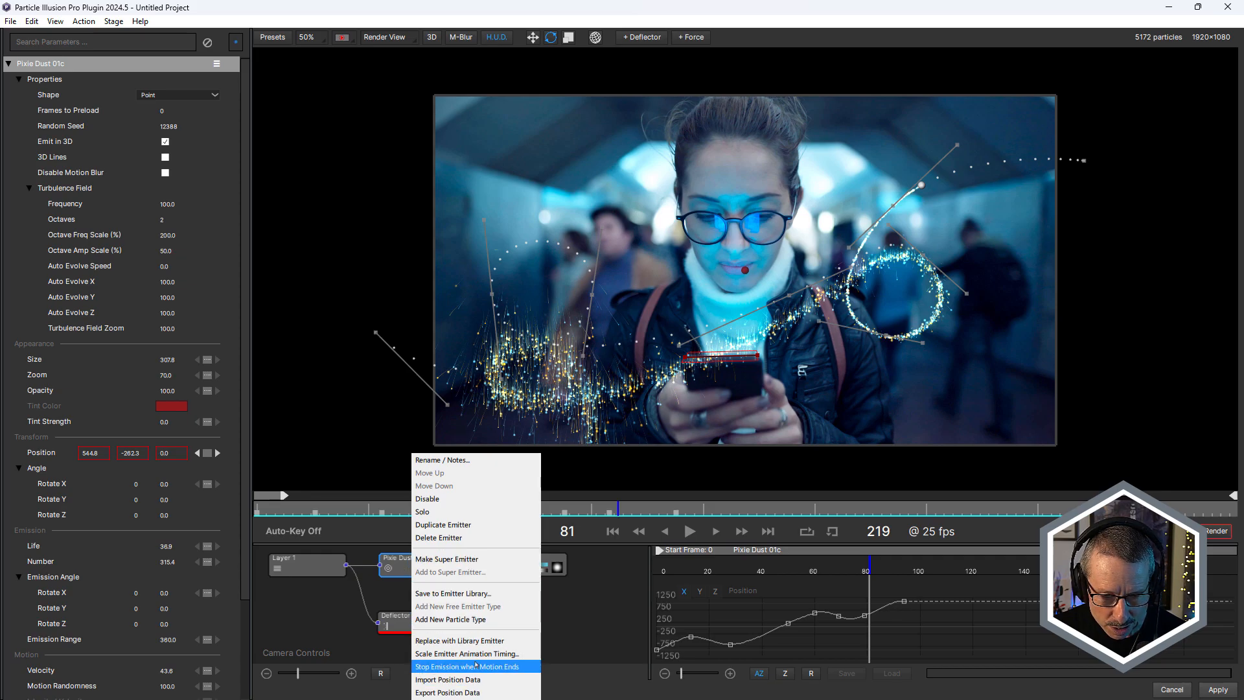
{"action": "left_click", "coordinate": [508, 667]}
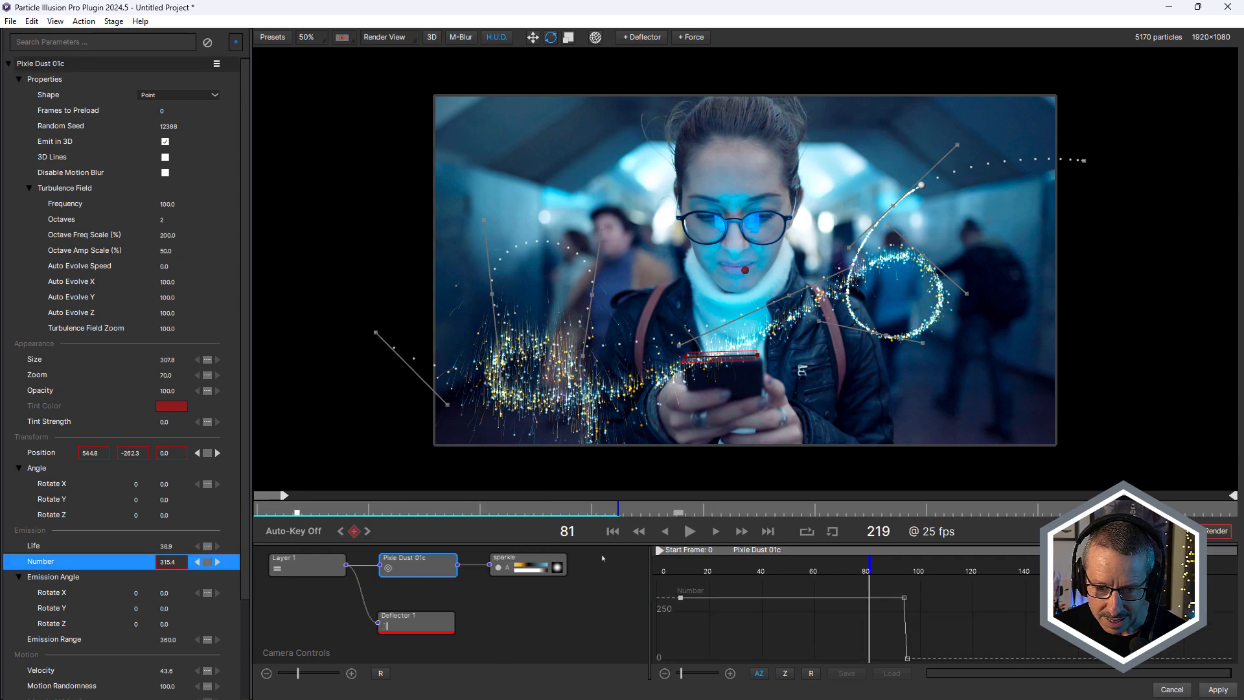
{"action": "left_click_drag", "start_coordinate": [569, 514], "coordinate": [491, 515]}
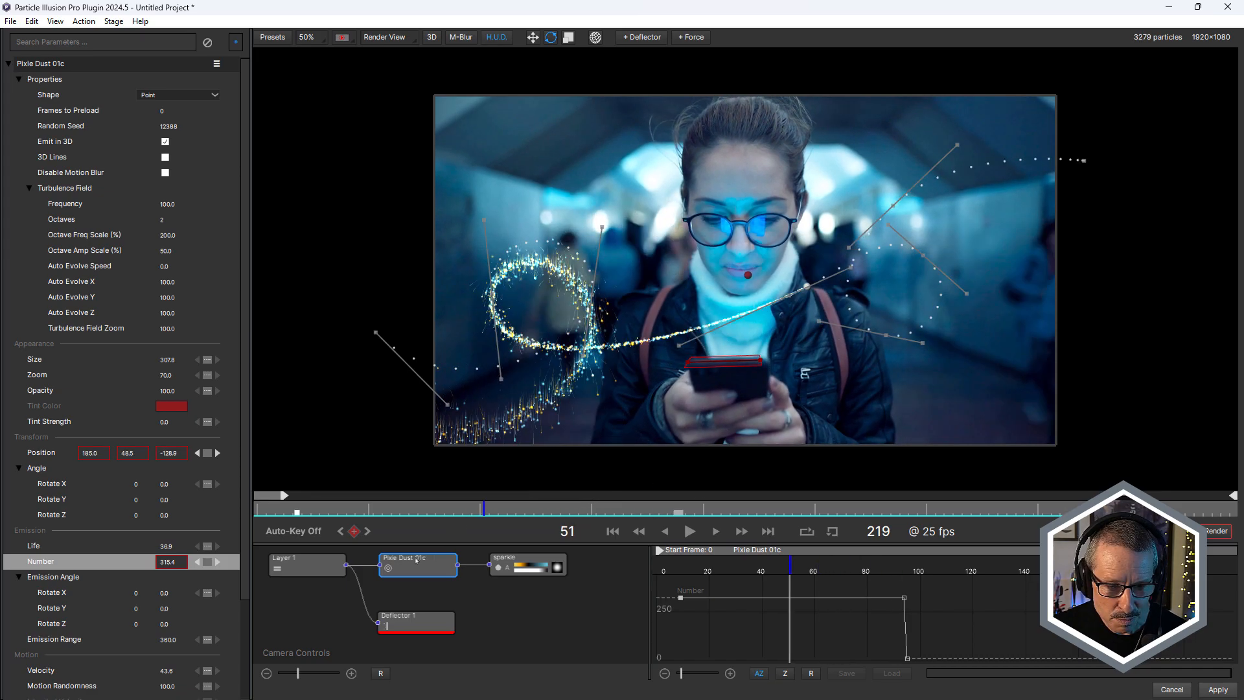
View the shape images available for the sparkle particle and close the library without changing the shape
{"action": "left_click", "coordinate": [513, 562]}
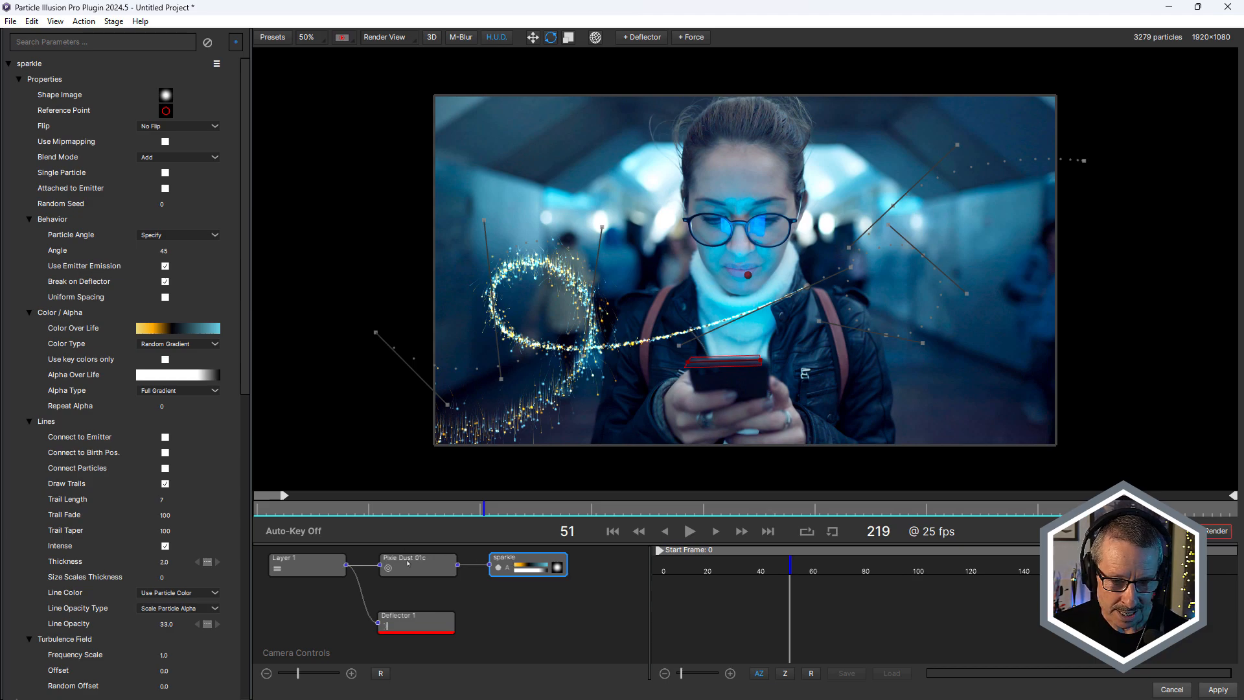
{"action": "left_click", "coordinate": [557, 568]}
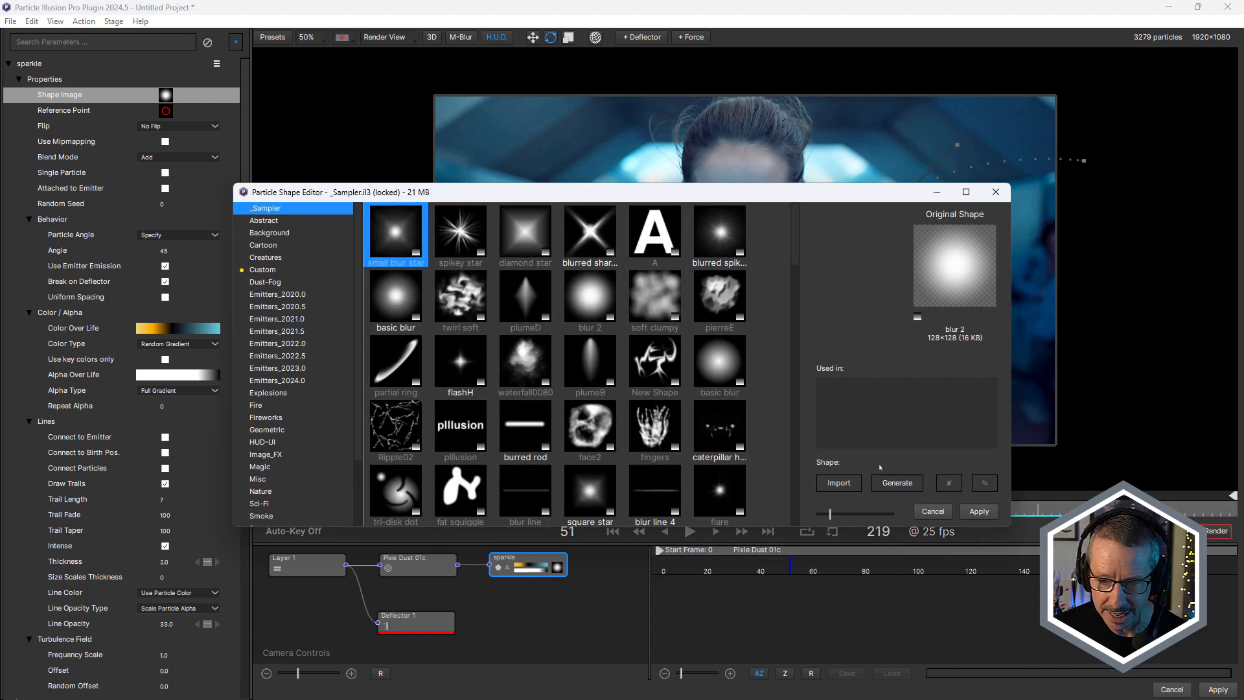
{"action": "left_click", "coordinate": [934, 511]}
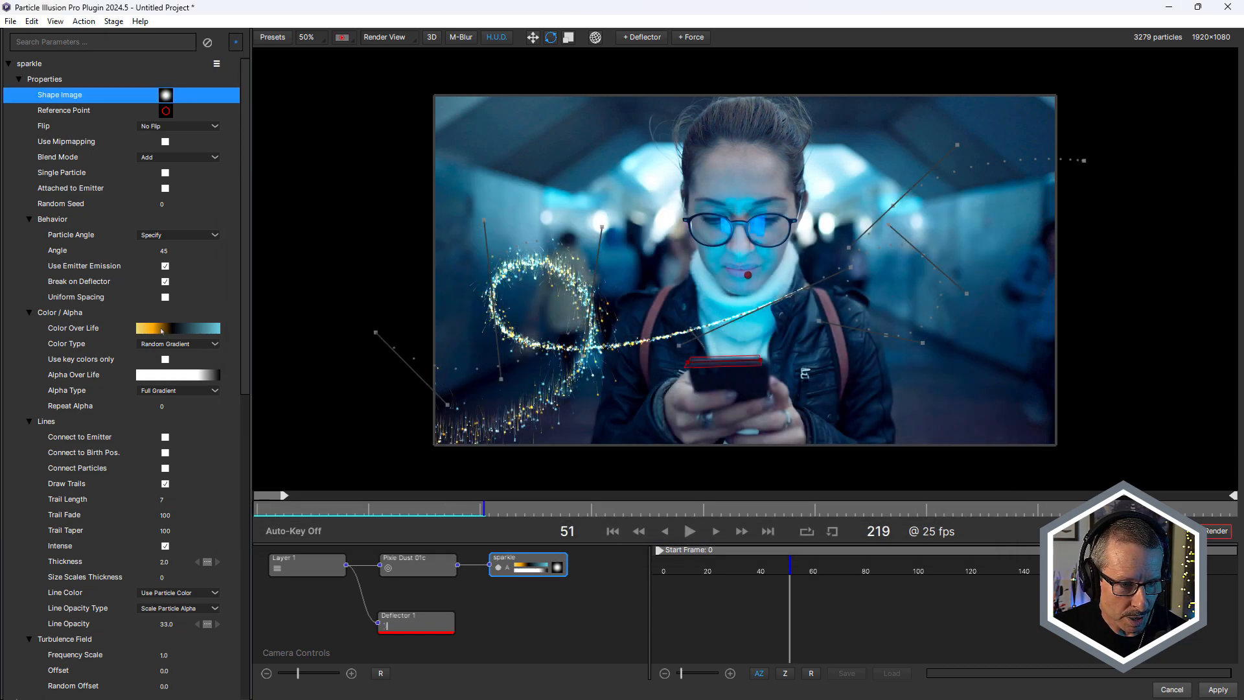
View the gradient presets for the sparkle's Color Over Life and the graph presets for its Weight Over Life, applying neither
{"action": "left_click", "coordinate": [161, 329]}
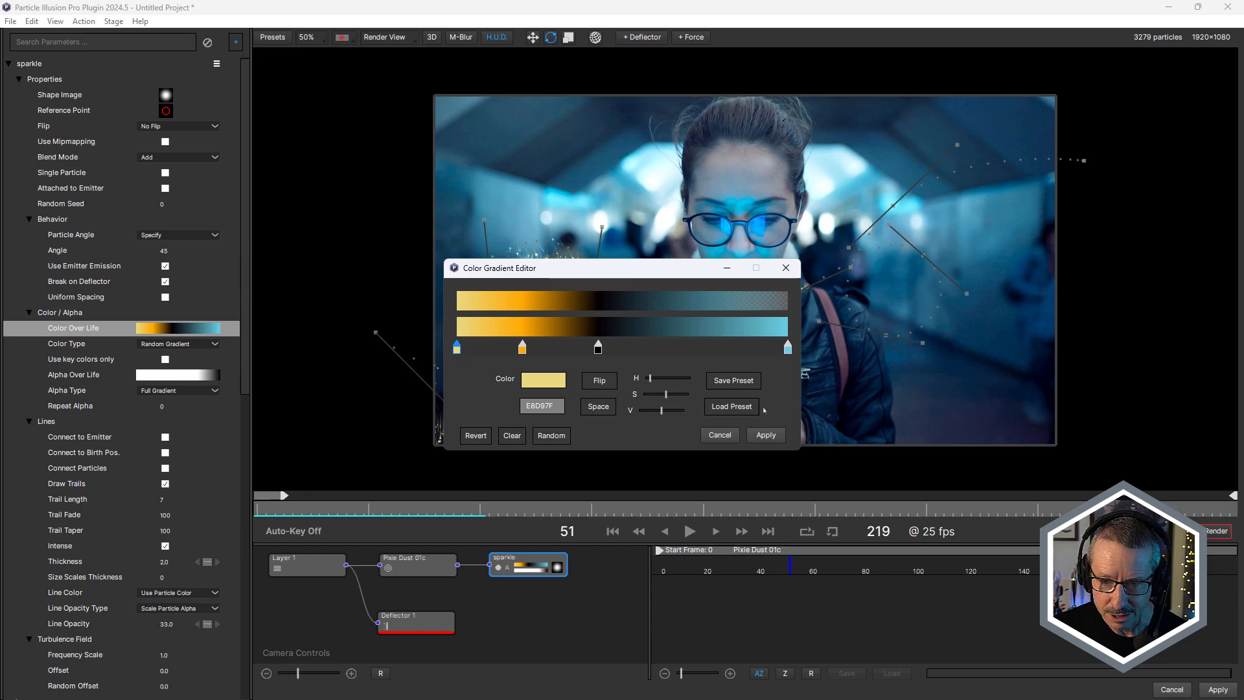
{"action": "left_click", "coordinate": [729, 408]}
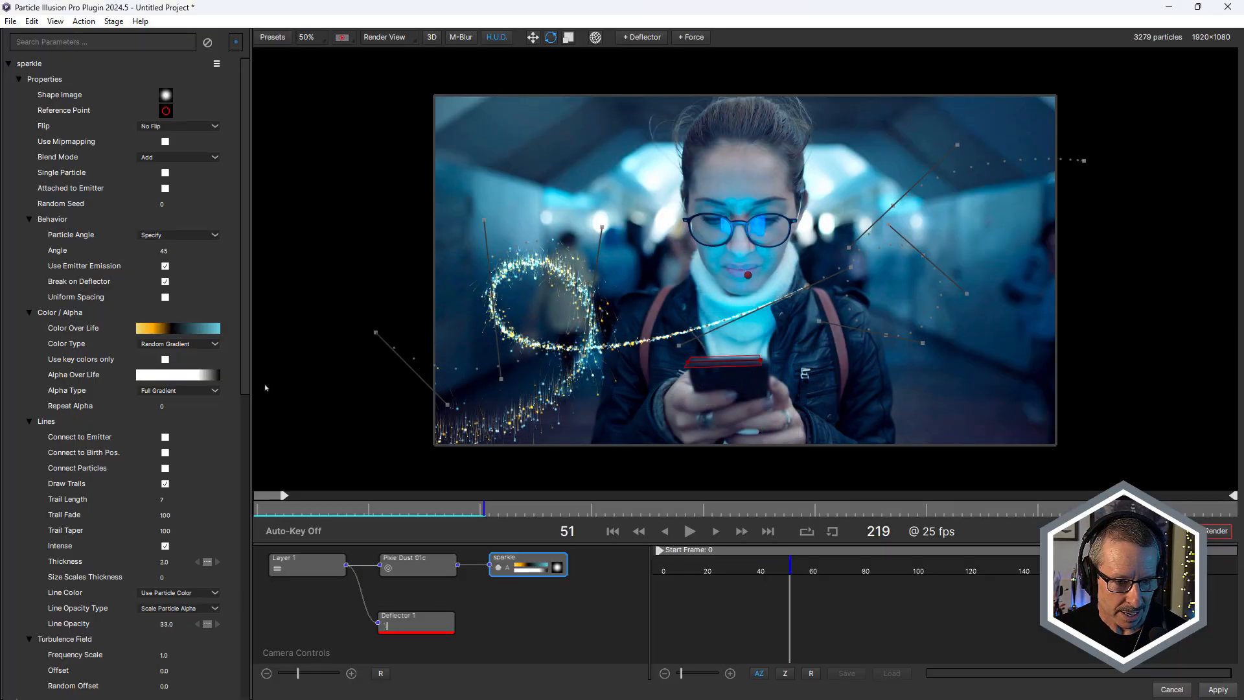
{"action": "left_click_drag", "start_coordinate": [244, 361], "coordinate": [239, 650]}
{"action": "left_click", "coordinate": [76, 522]}
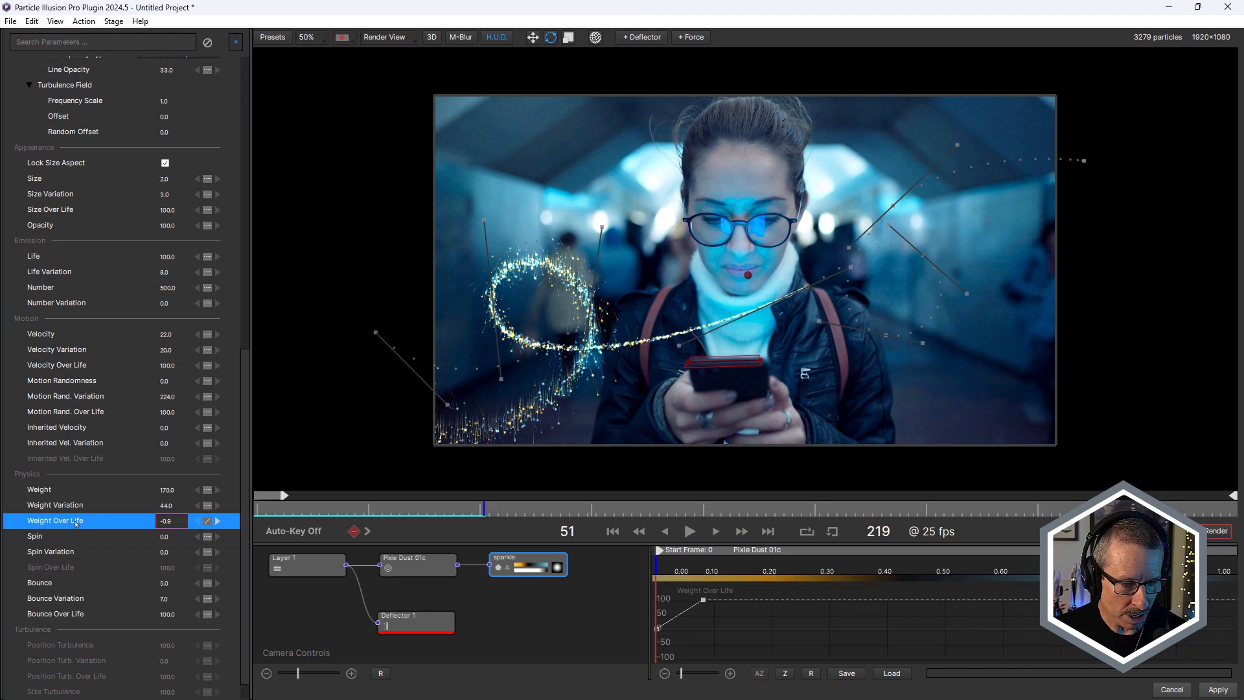
{"action": "right_click", "coordinate": [64, 526]}
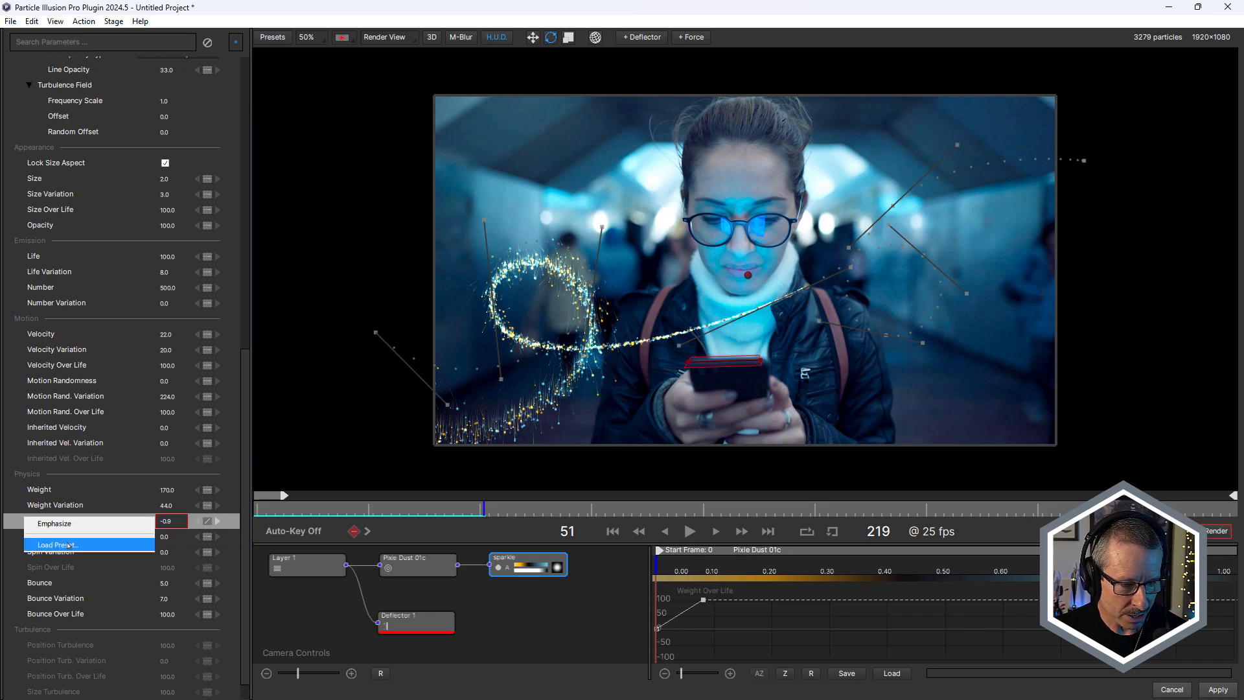
{"action": "left_click", "coordinate": [68, 532]}
{"action": "mouse_move", "coordinate": [674, 229]}
{"action": "left_mouse_down"}
{"action": "mouse_move", "coordinate": [701, 229]}
{"action": "mouse_move", "coordinate": [693, 218]}
{"action": "left_mouse_up"}
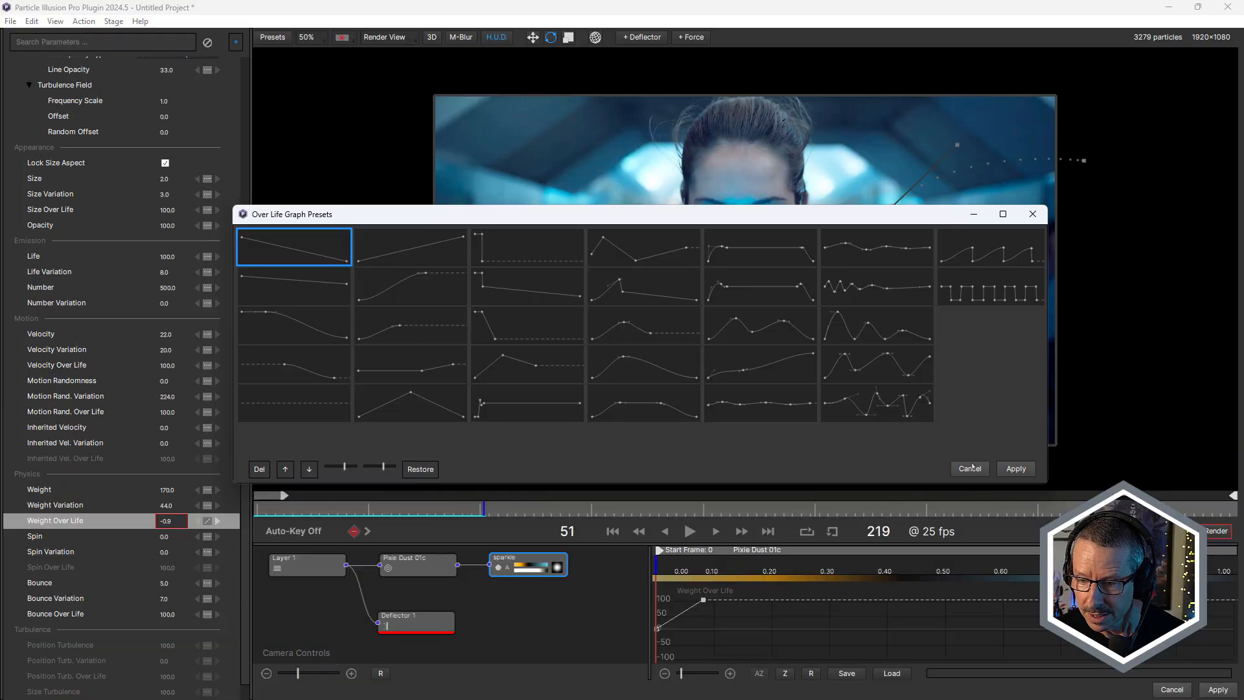
{"action": "left_click", "coordinate": [970, 468]}
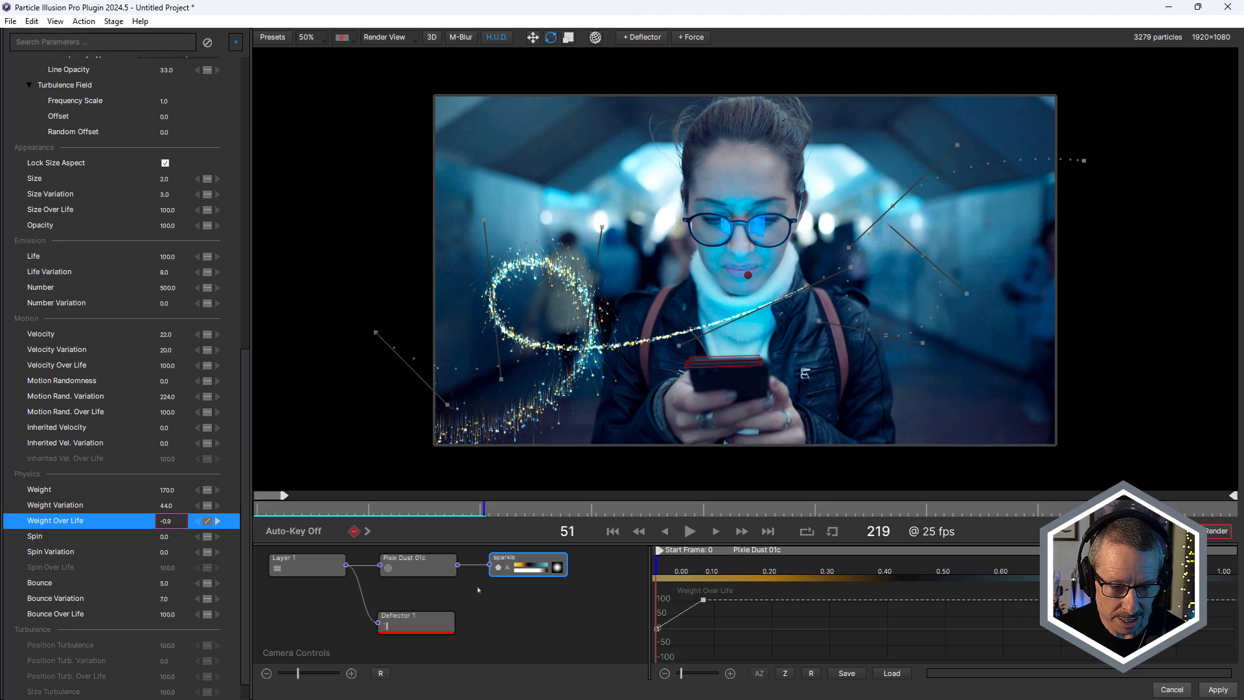
Reopen the sparkle's Color Over Life gradient, close it without changes, and display the Weight Over Life graph
{"action": "left_click", "coordinate": [510, 567]}
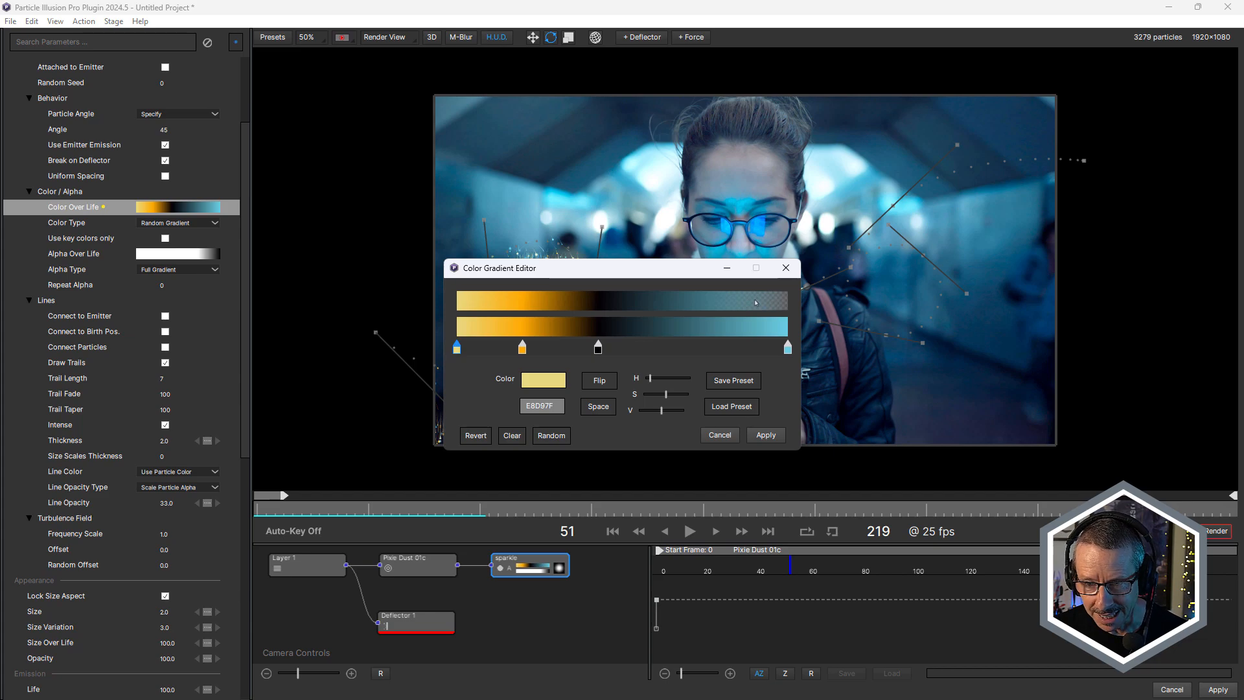
{"action": "left_click", "coordinate": [733, 434]}
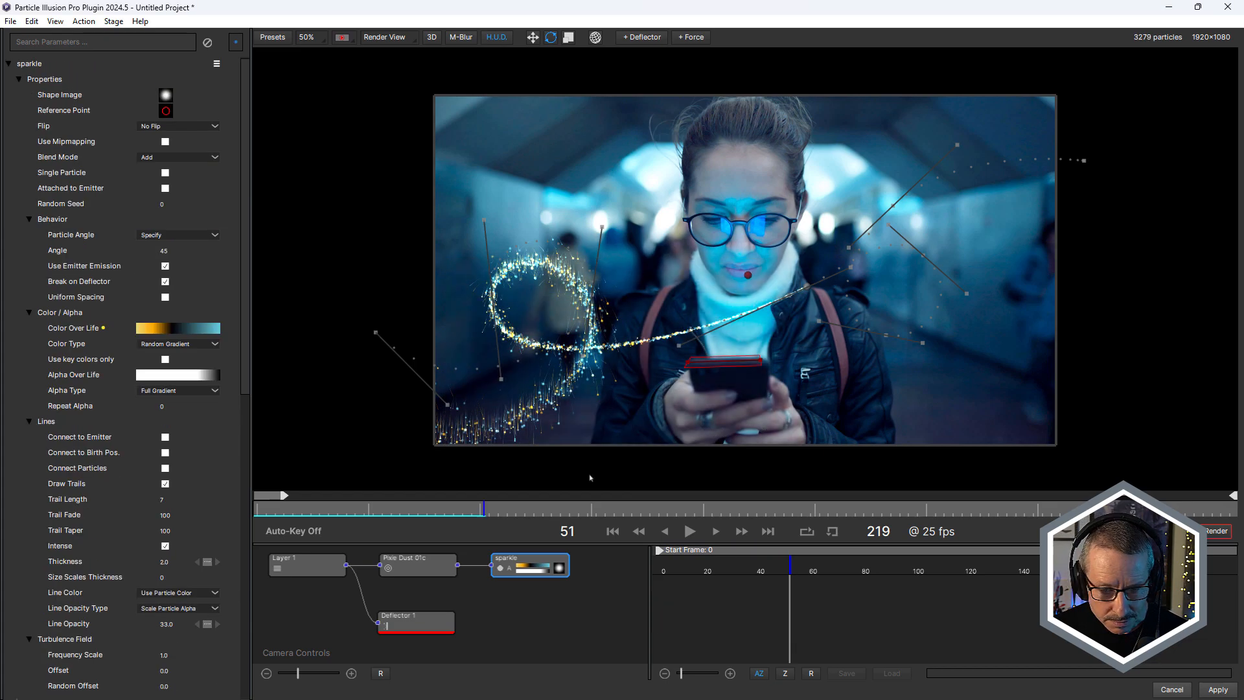
{"action": "left_click", "coordinate": [531, 566]}
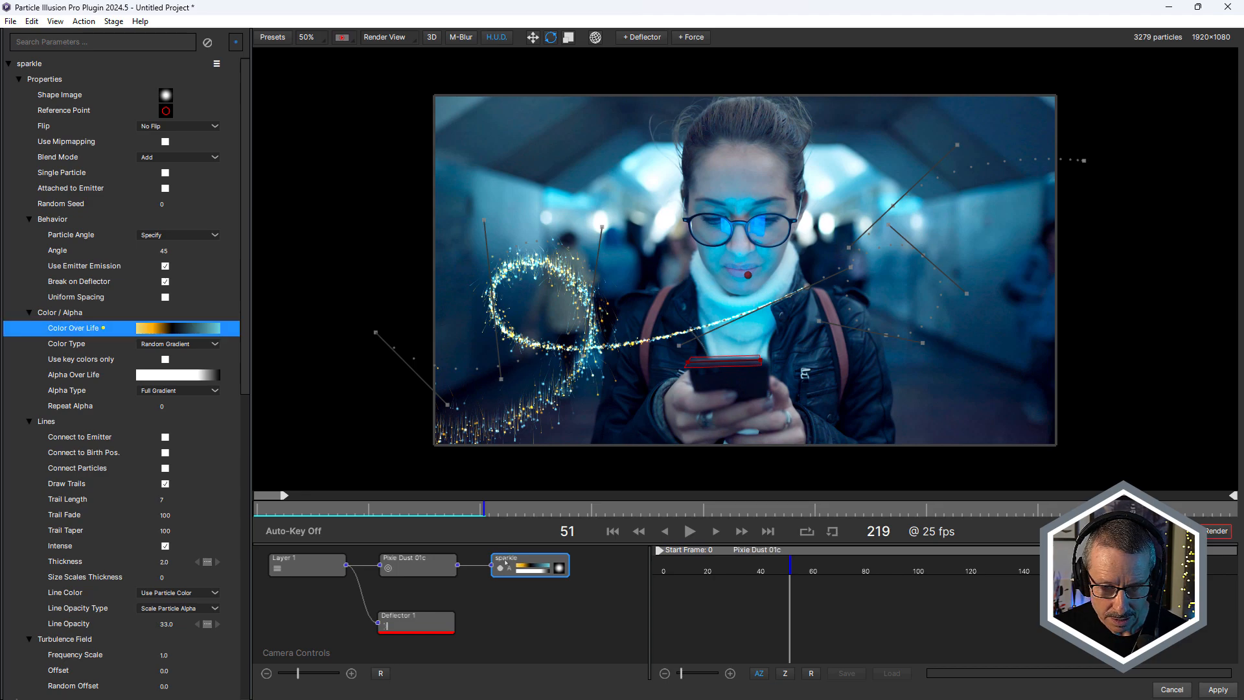
{"action": "left_click_drag", "start_coordinate": [248, 361], "coordinate": [231, 632]}
{"action": "scroll", "coordinate": [102, 549], "scroll_direction": "down", "scroll_amount": 2}
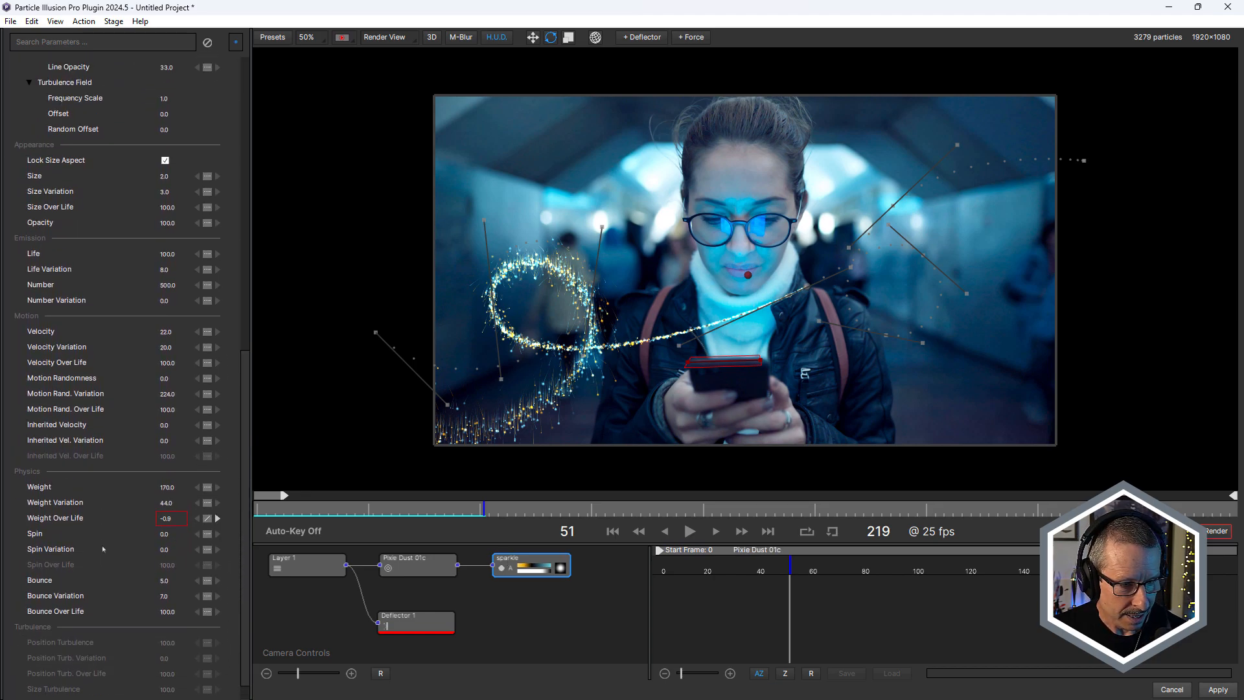
{"action": "left_click", "coordinate": [64, 518]}
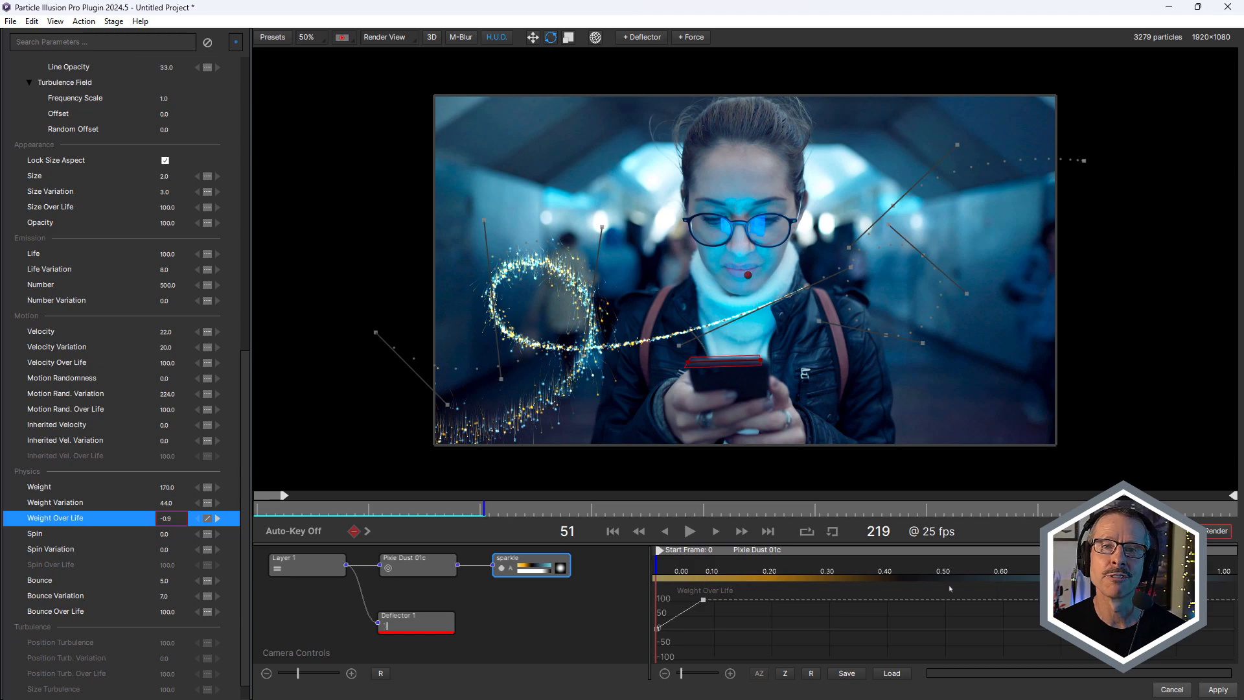
Go to frame 53, turn the sparkle's Draw Trails off and back on to compare the particles, and return to frame 51
{"action": "left_click_drag", "start_coordinate": [434, 512], "coordinate": [499, 514]}
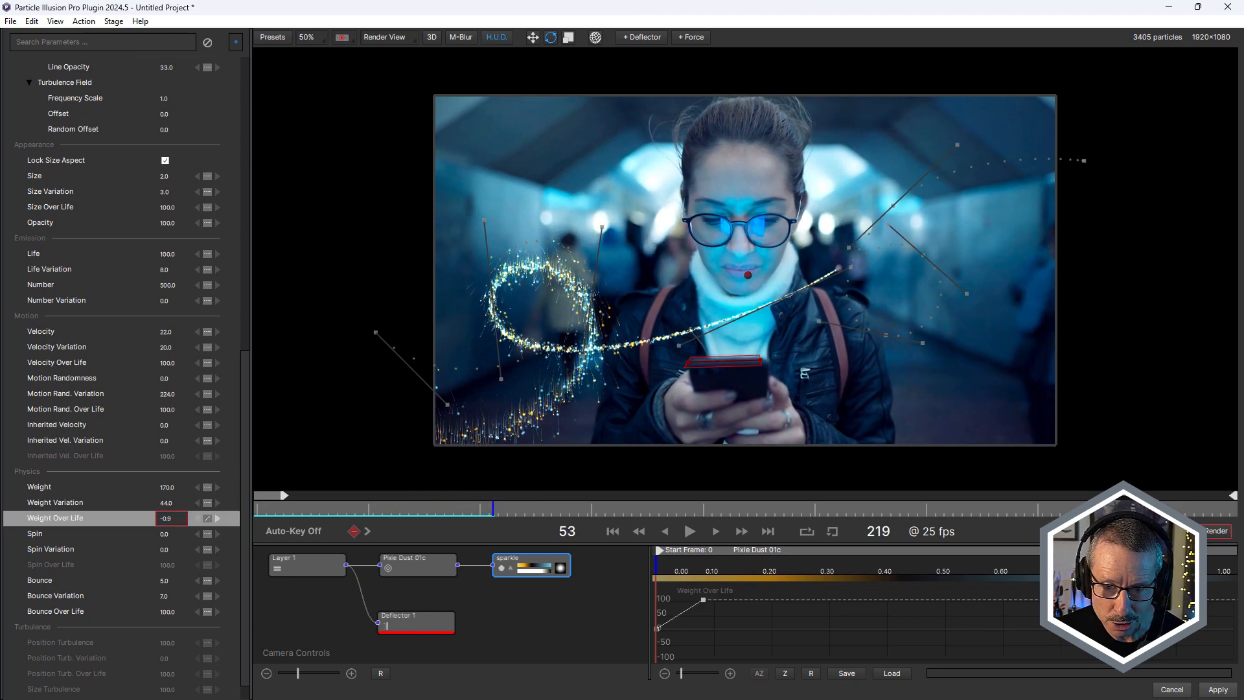
{"action": "scroll", "coordinate": [578, 288], "scroll_direction": "up", "scroll_amount": 1}
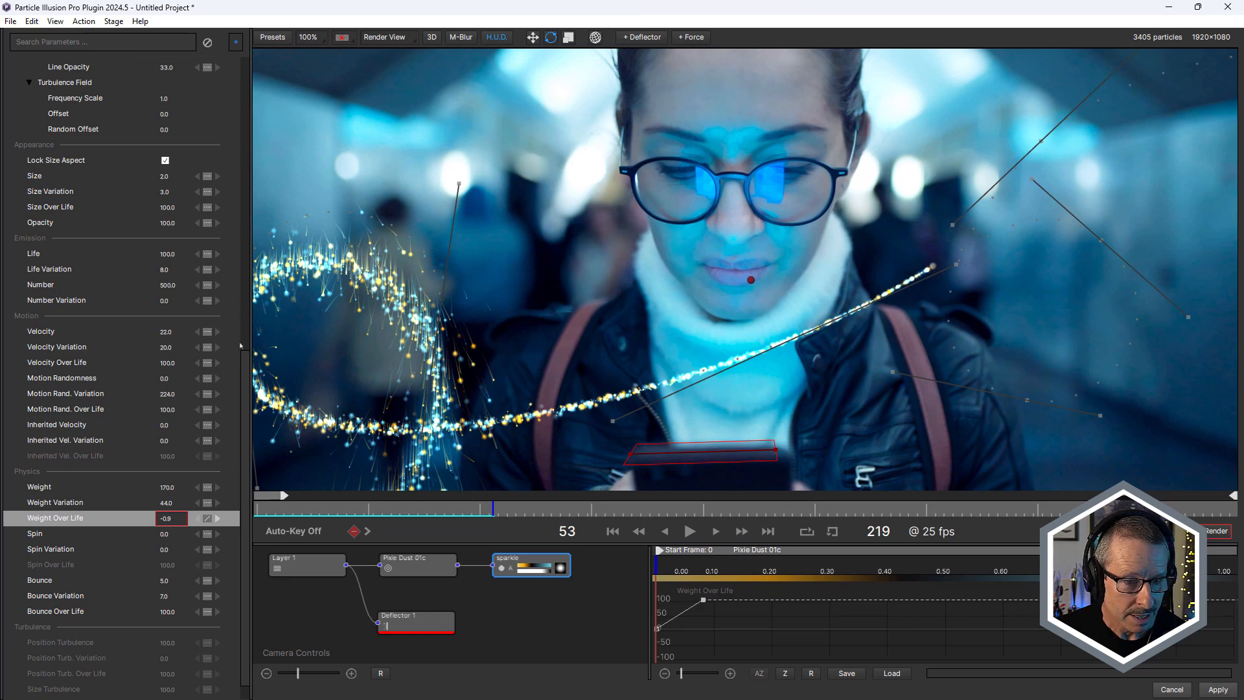
{"action": "scroll", "coordinate": [142, 356], "scroll_direction": "up", "scroll_amount": 12}
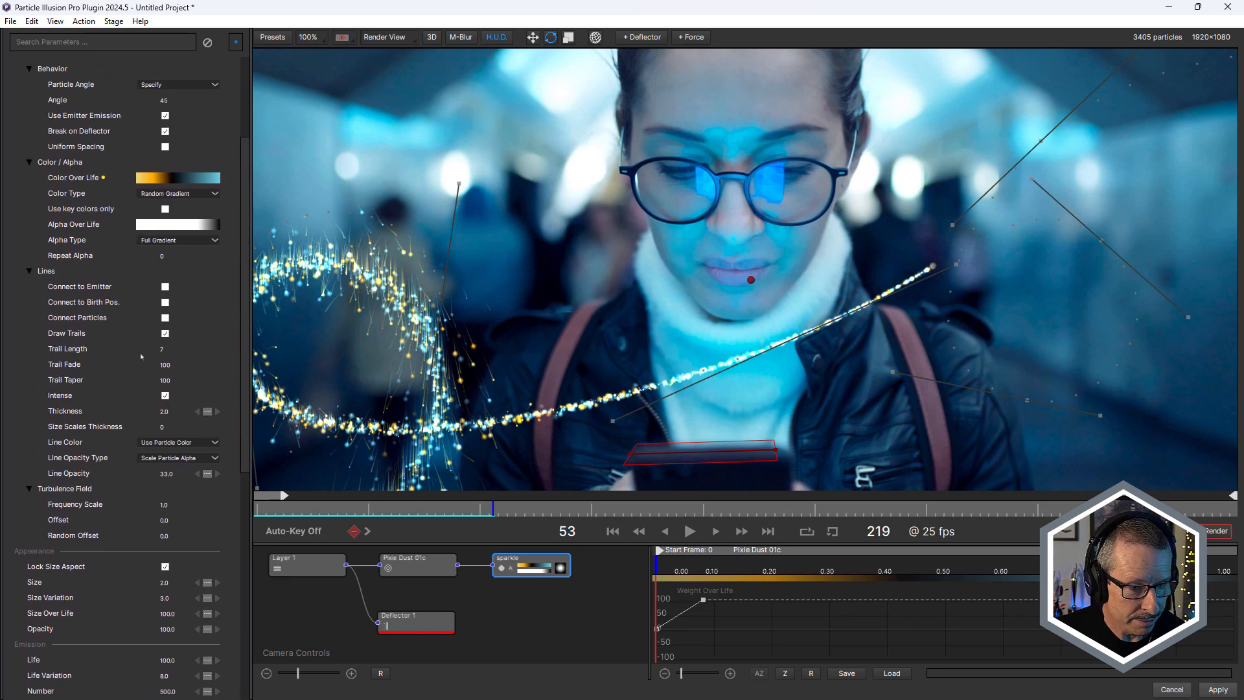
{"action": "left_click", "coordinate": [166, 333]}
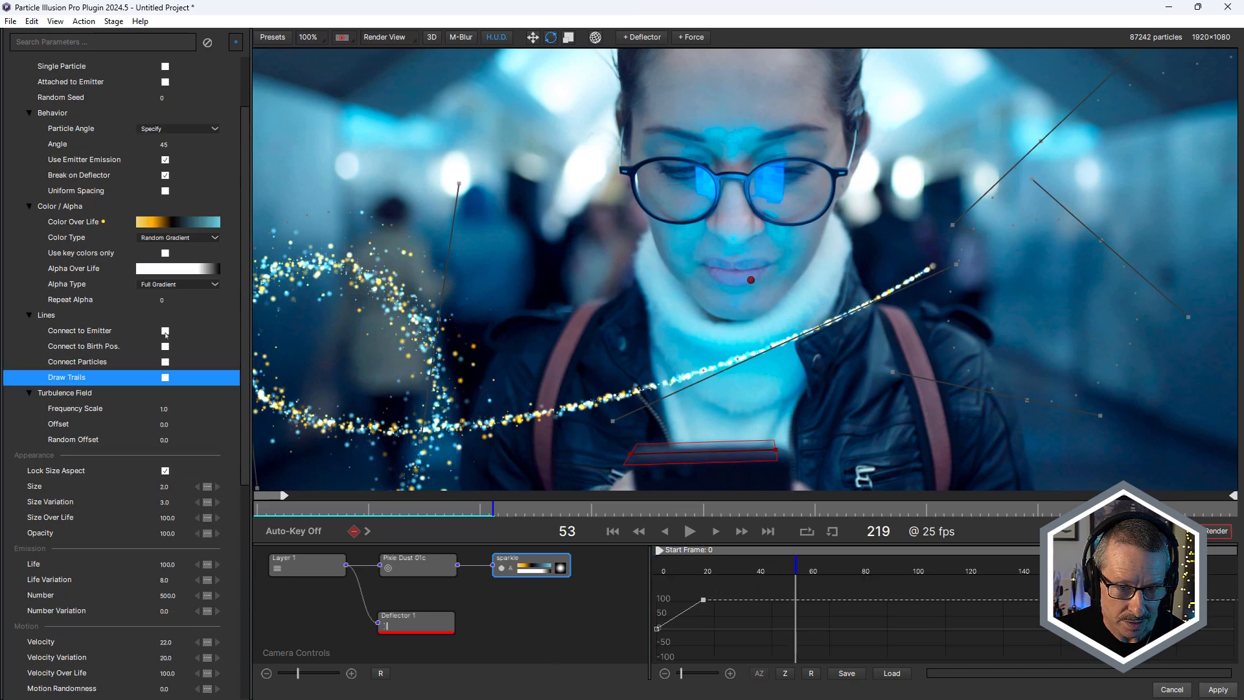
{"action": "left_click", "coordinate": [165, 377]}
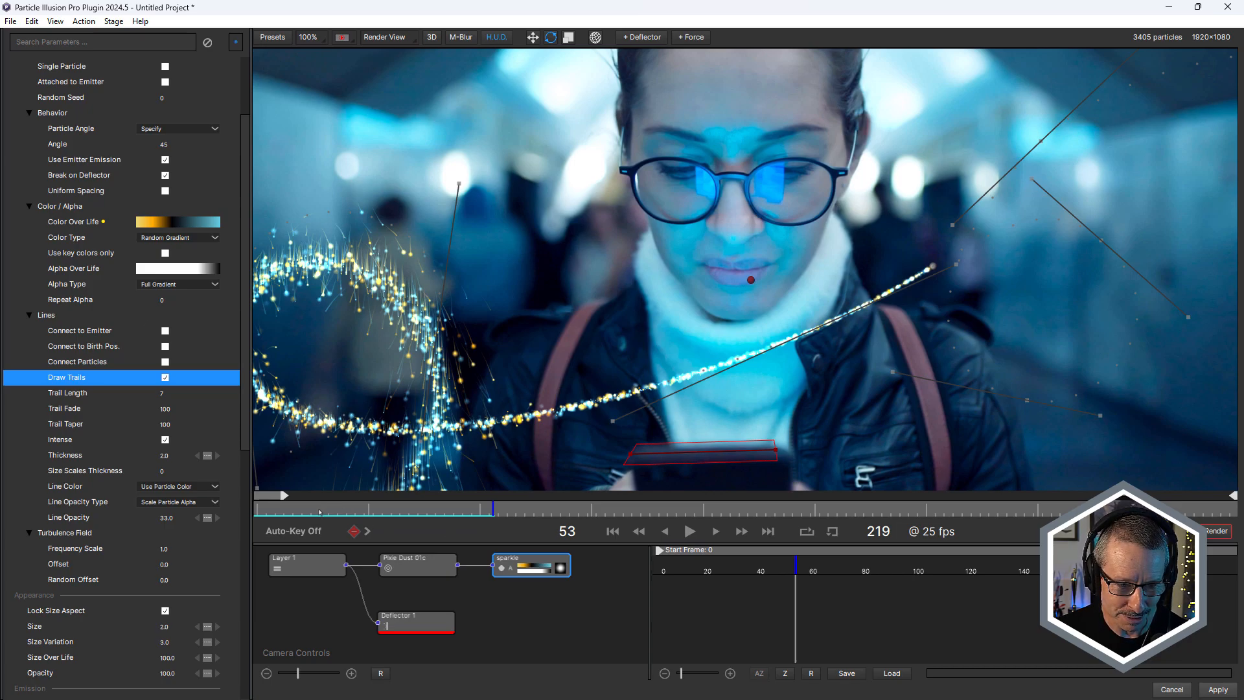
{"action": "left_click_drag", "start_coordinate": [319, 511], "coordinate": [484, 509]}
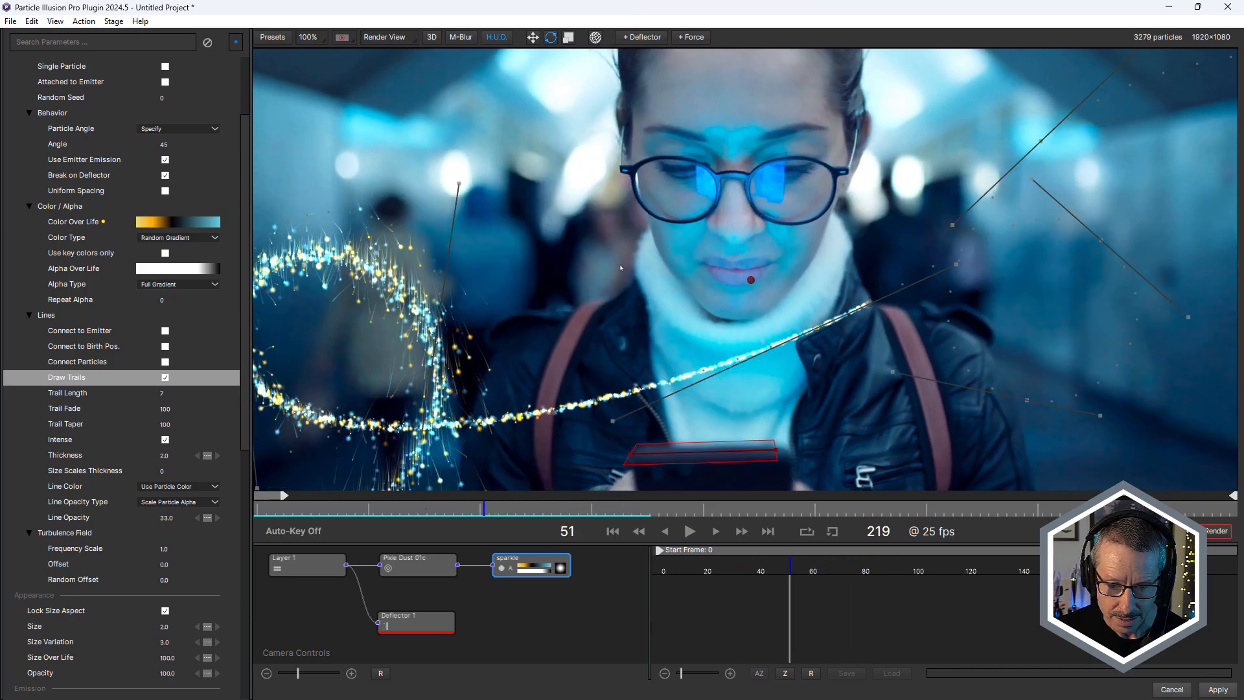
Select Deflector 1 above the phone, play the animation from frame 57 to examine how particles interact with it, and go to frame 82
{"action": "scroll", "coordinate": [620, 267], "scroll_direction": "down", "scroll_amount": 1}
{"action": "left_click", "coordinate": [418, 567]}
{"action": "left_click", "coordinate": [533, 569]}
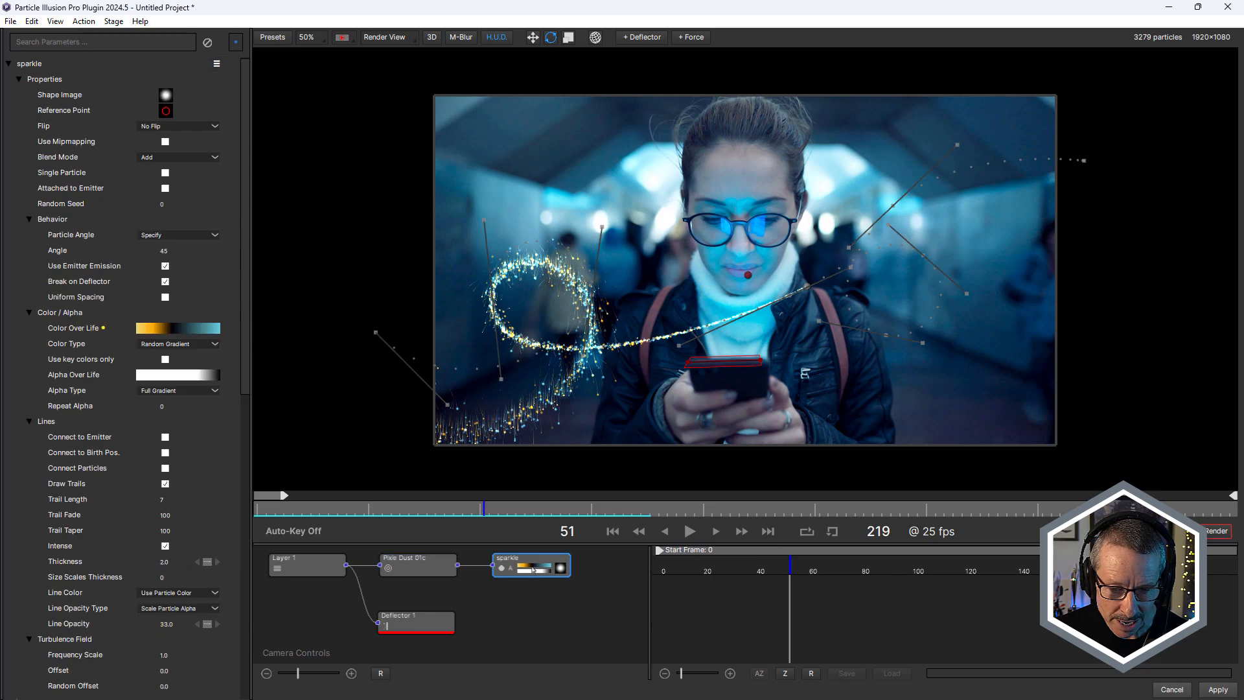
{"action": "left_click", "coordinate": [413, 623]}
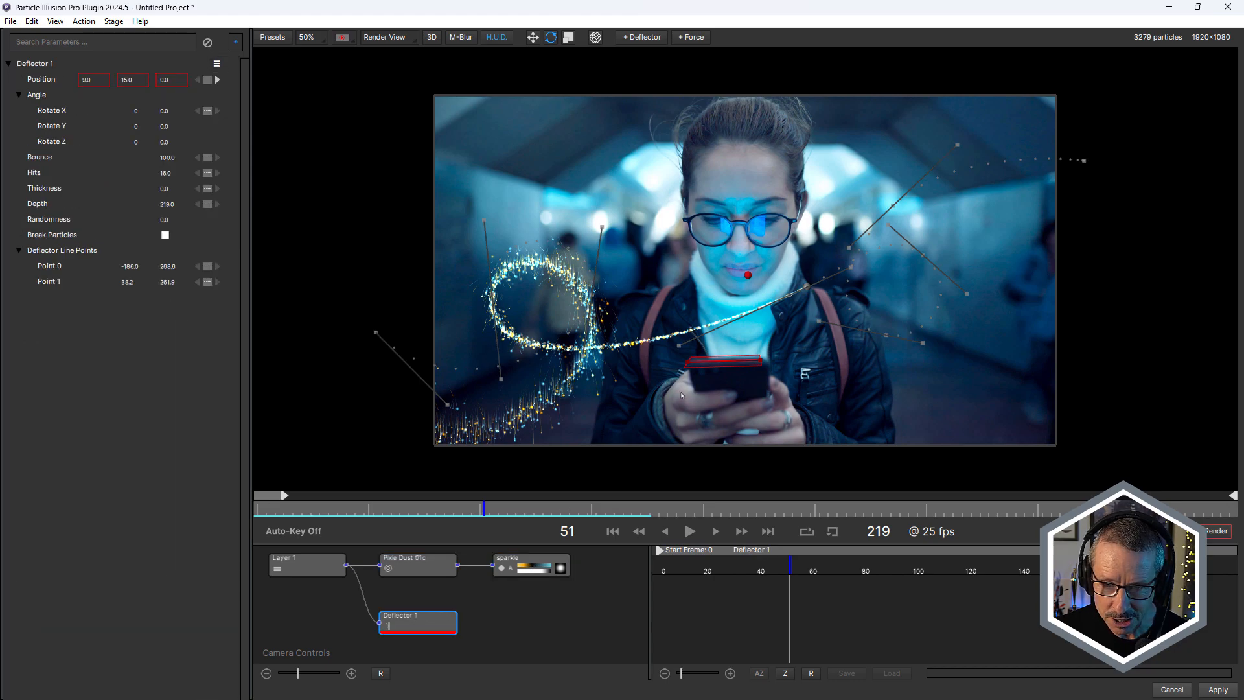
{"action": "scroll", "coordinate": [707, 355], "scroll_direction": "up", "scroll_amount": 1}
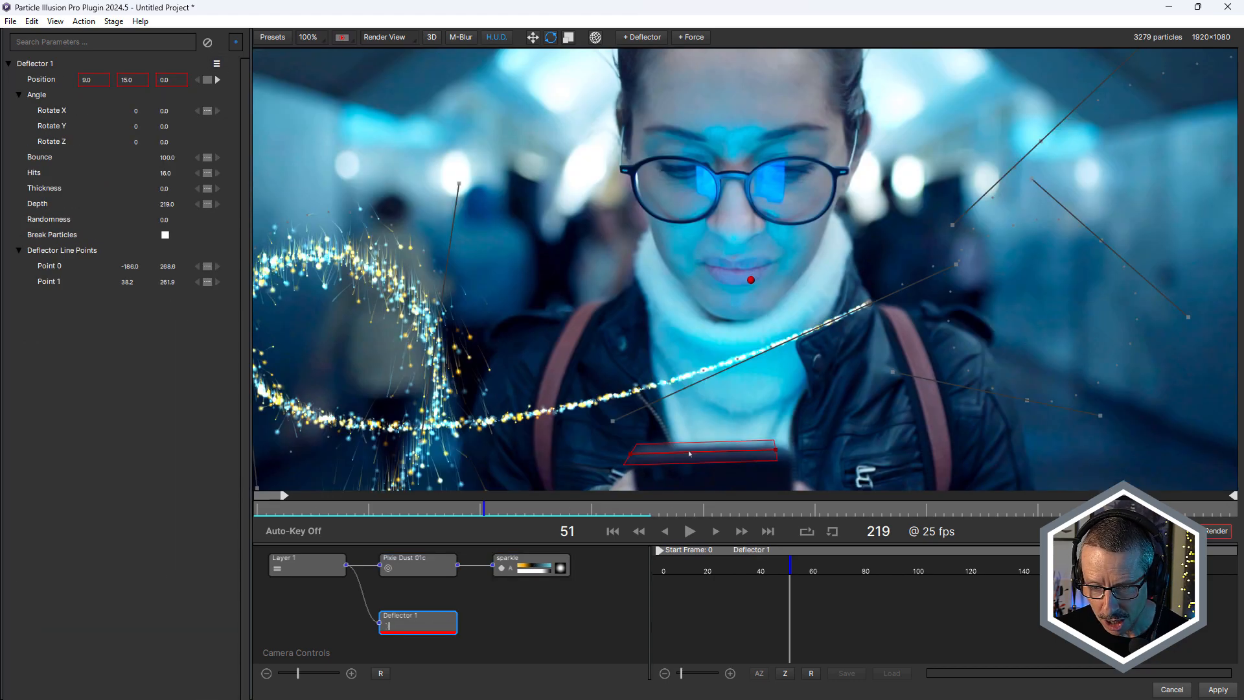
{"action": "left_click_drag", "start_coordinate": [485, 508], "coordinate": [511, 522]}
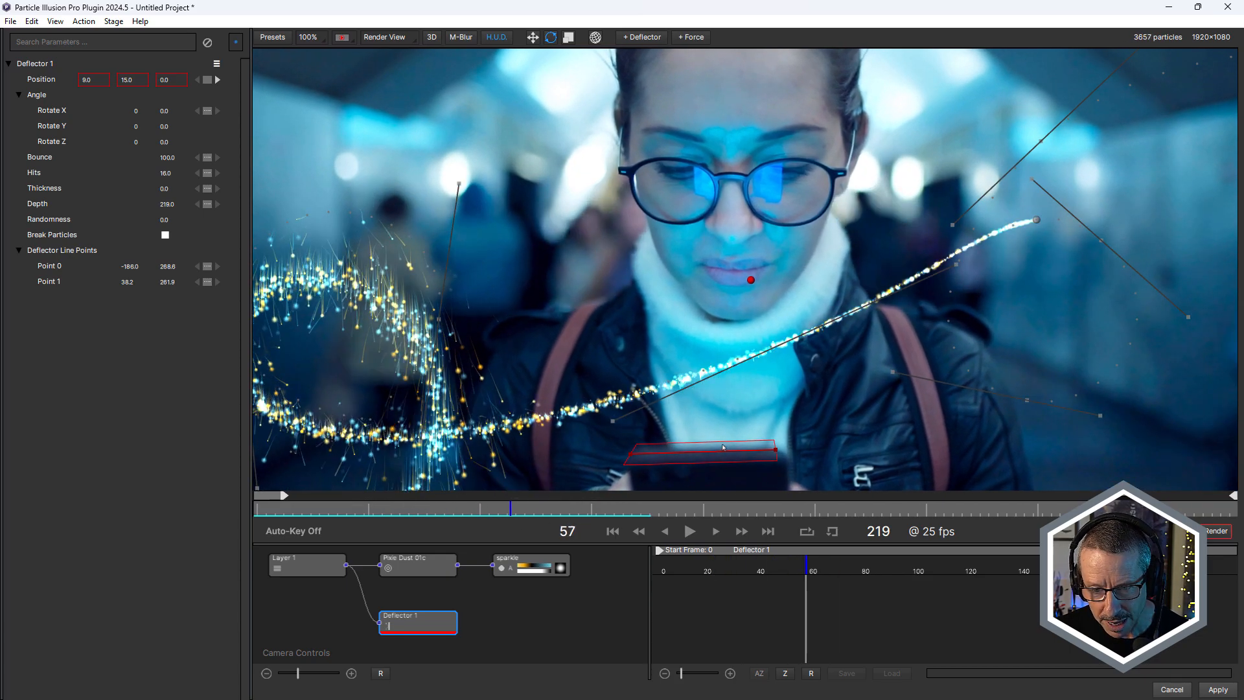
{"action": "left_click_drag", "start_coordinate": [721, 402], "coordinate": [705, 223]}
{"action": "key", "text": "space"}
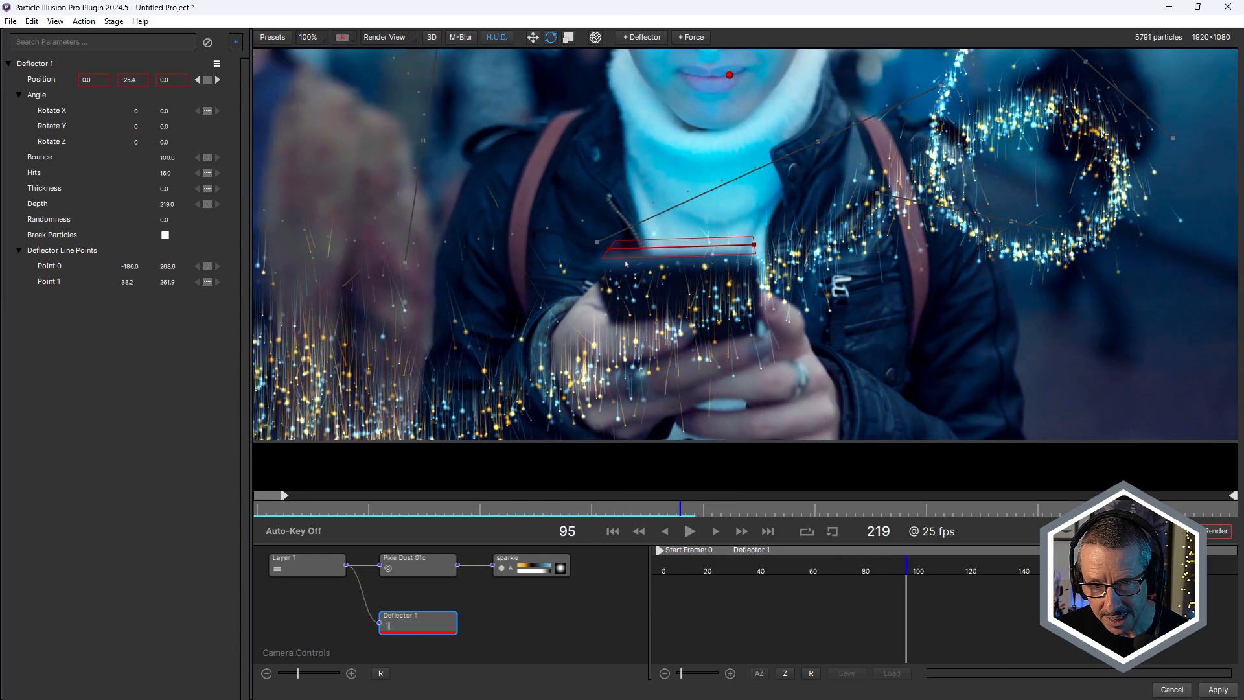
{"action": "key", "text": "space"}
{"action": "left_click_drag", "start_coordinate": [646, 508], "coordinate": [630, 532]}
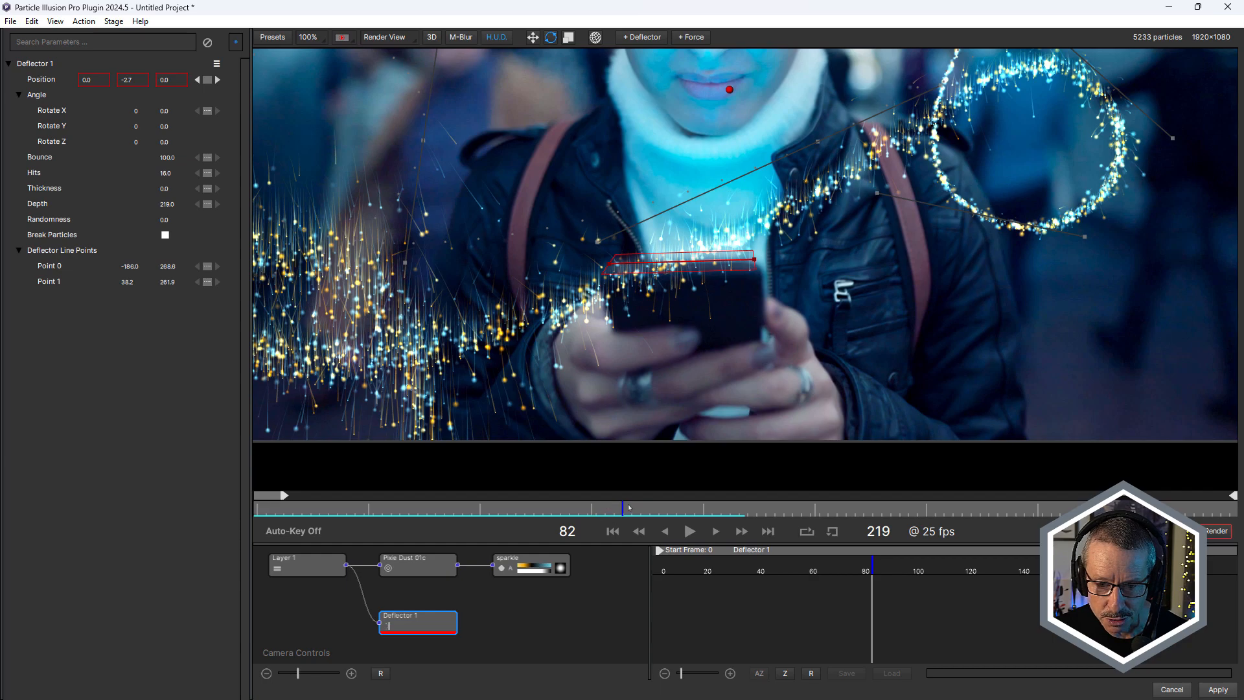
Try a Hits value of 100 on Deflector 1, restore it to 16, and examine the particles around the phone at frame 90
{"action": "left_click_drag", "start_coordinate": [172, 177], "coordinate": [324, 189]}
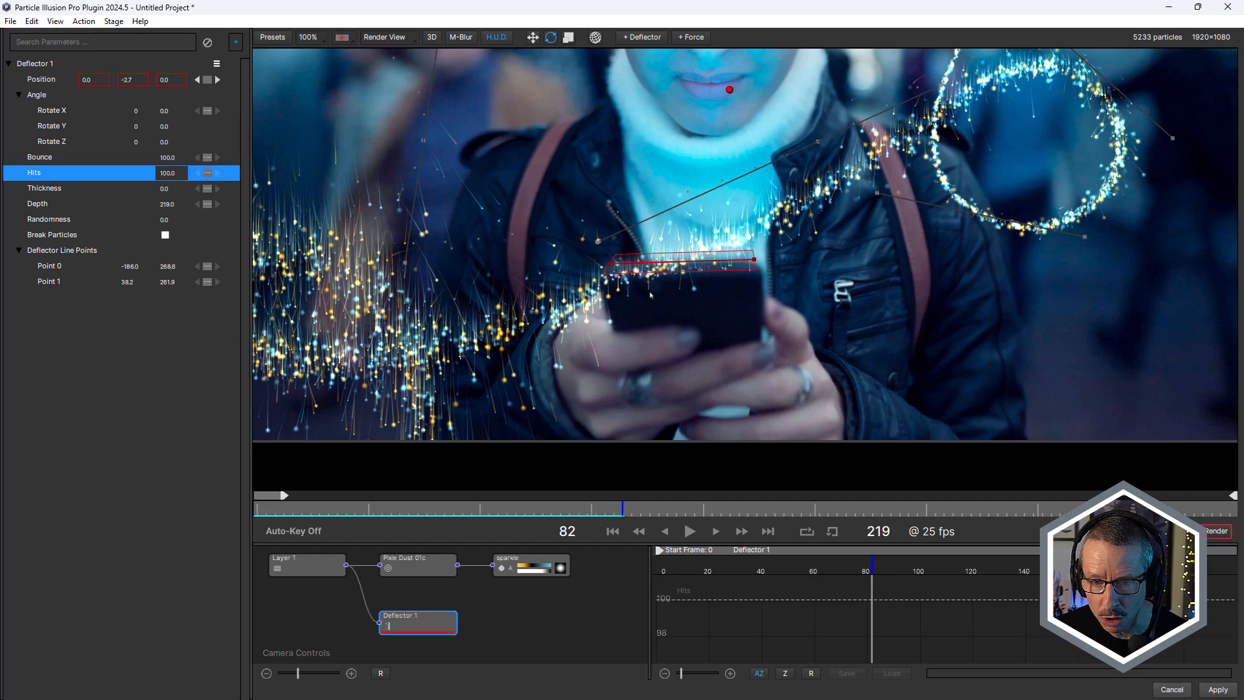
{"action": "left_click_drag", "start_coordinate": [623, 503], "coordinate": [671, 503]}
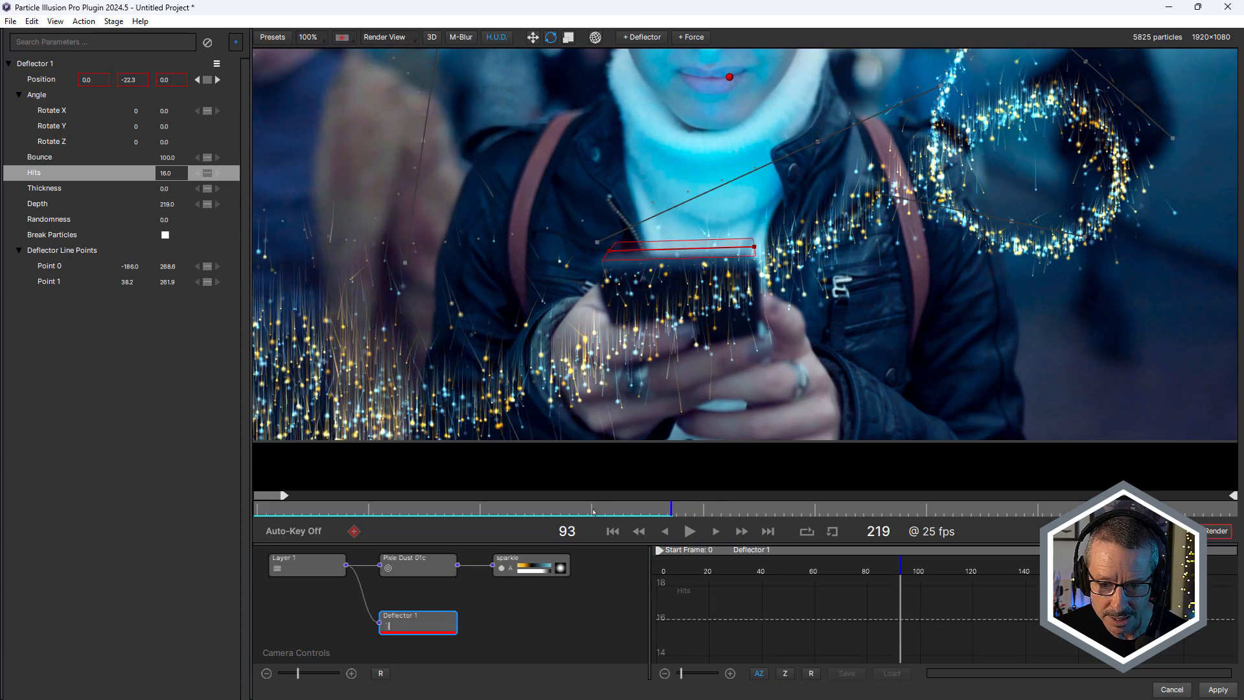
{"action": "left_click_drag", "start_coordinate": [593, 511], "coordinate": [695, 433]}
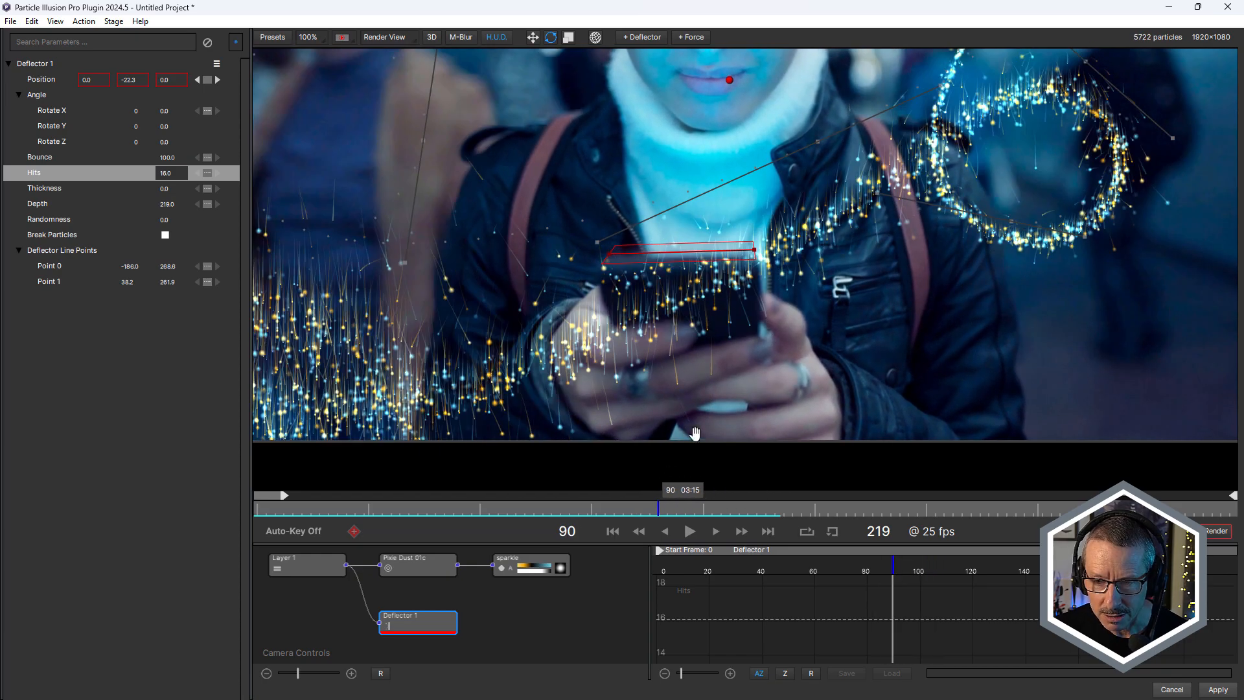
{"action": "left_click_drag", "start_coordinate": [745, 314], "coordinate": [683, 212]}
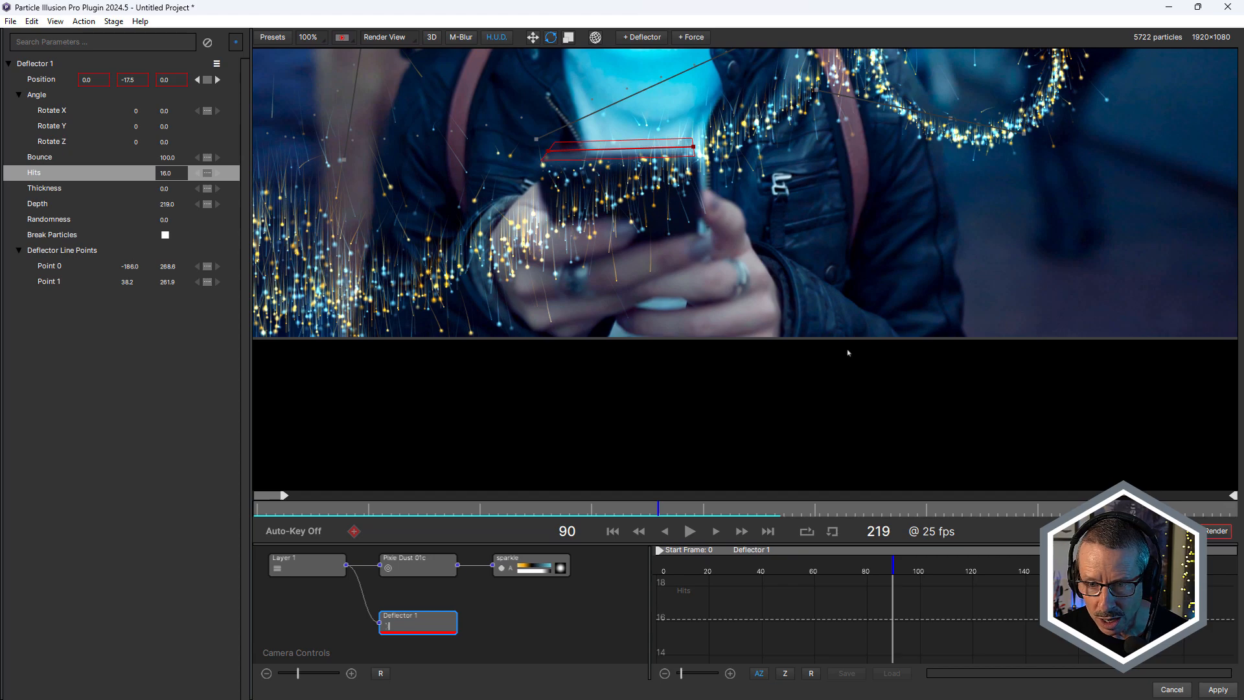
{"action": "left_click_drag", "start_coordinate": [654, 264], "coordinate": [622, 298]}
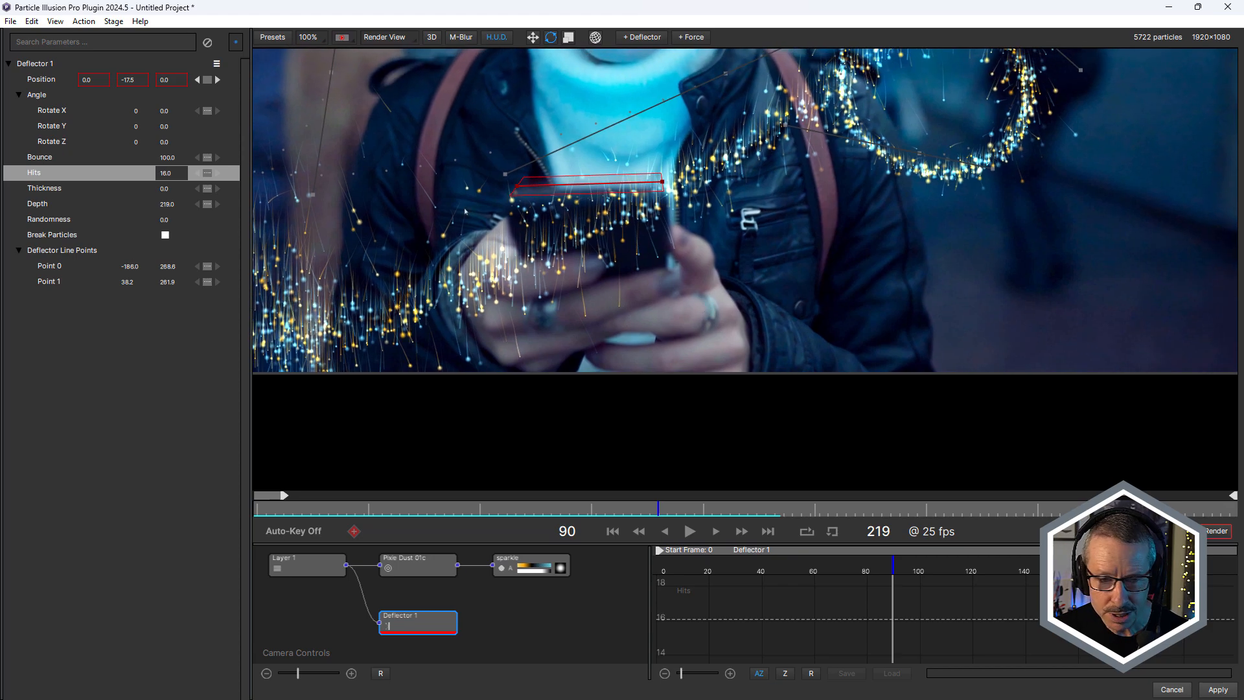
Add a second deflector at the centre of the footage and select its node below Deflector 1
{"action": "left_click", "coordinate": [543, 626]}
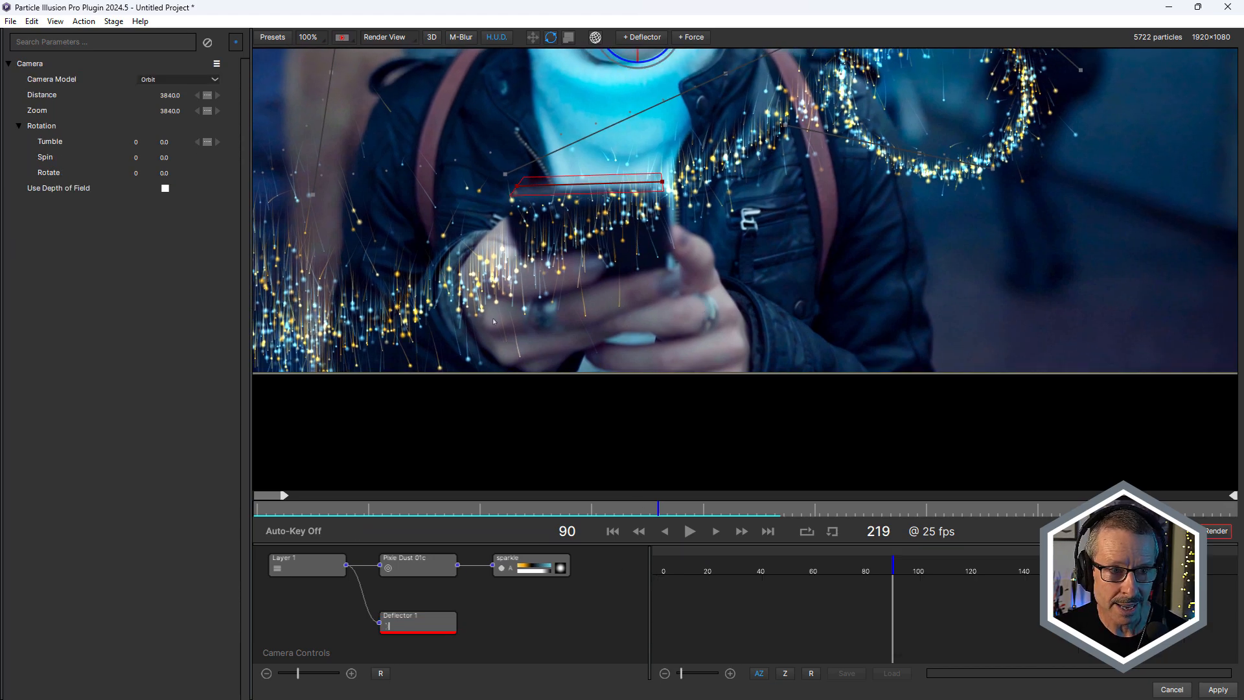
{"action": "left_click", "coordinate": [642, 37]}
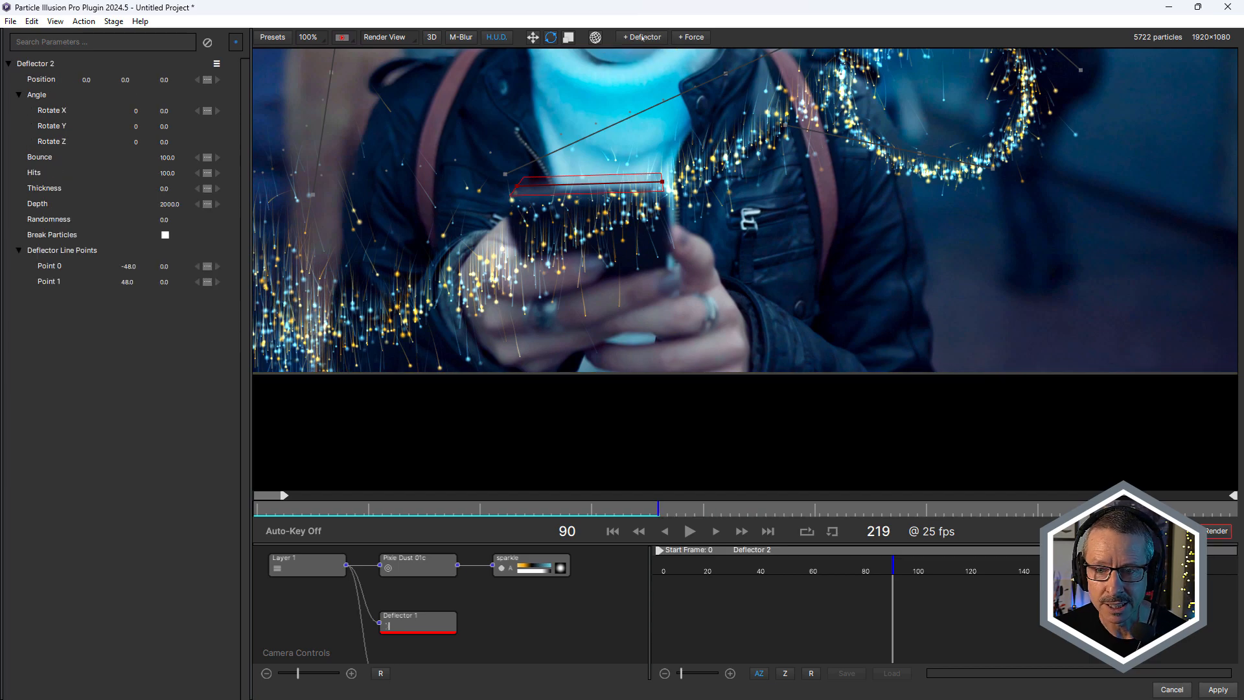
{"action": "scroll", "coordinate": [743, 245], "scroll_direction": "down", "scroll_amount": 1}
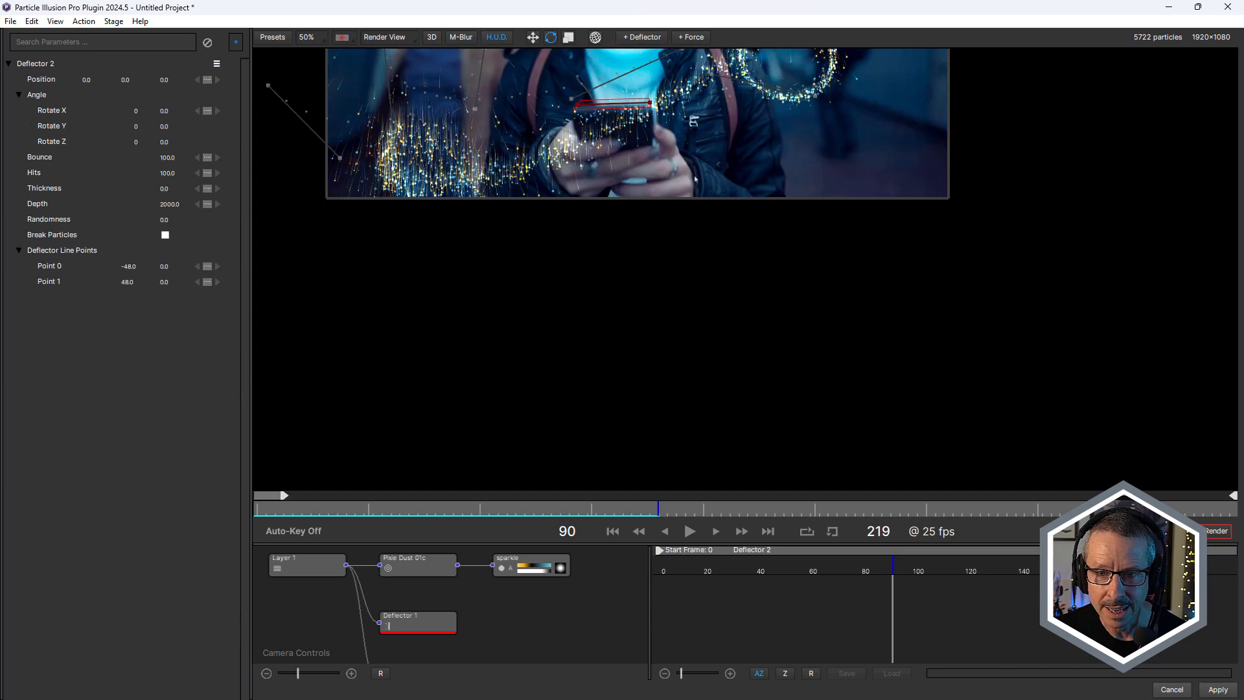
{"action": "left_click_drag", "start_coordinate": [701, 188], "coordinate": [720, 395]}
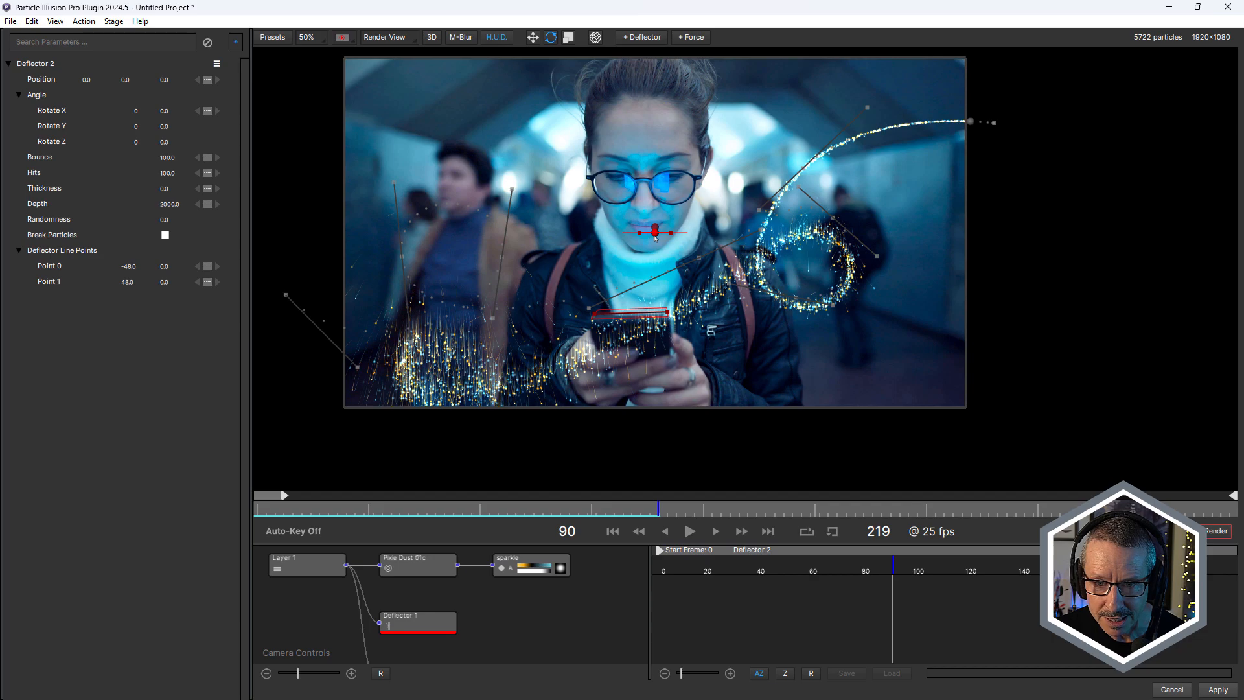
{"action": "left_click", "coordinate": [638, 312]}
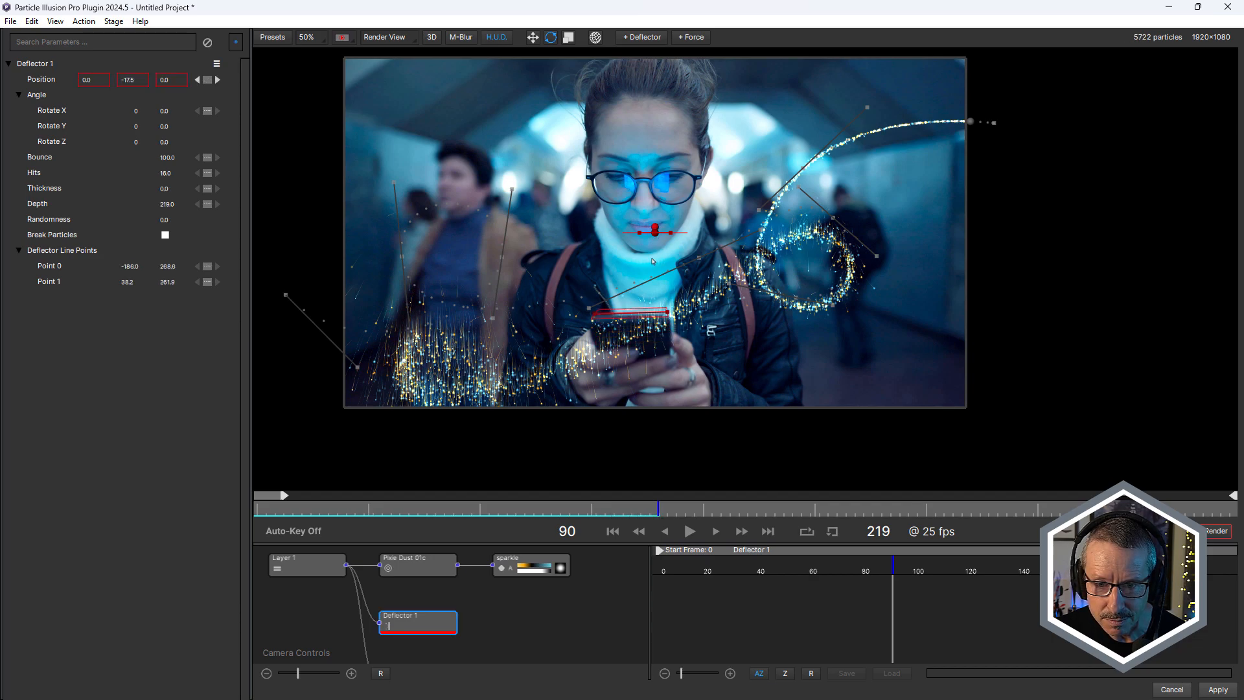
{"action": "left_click", "coordinate": [491, 612]}
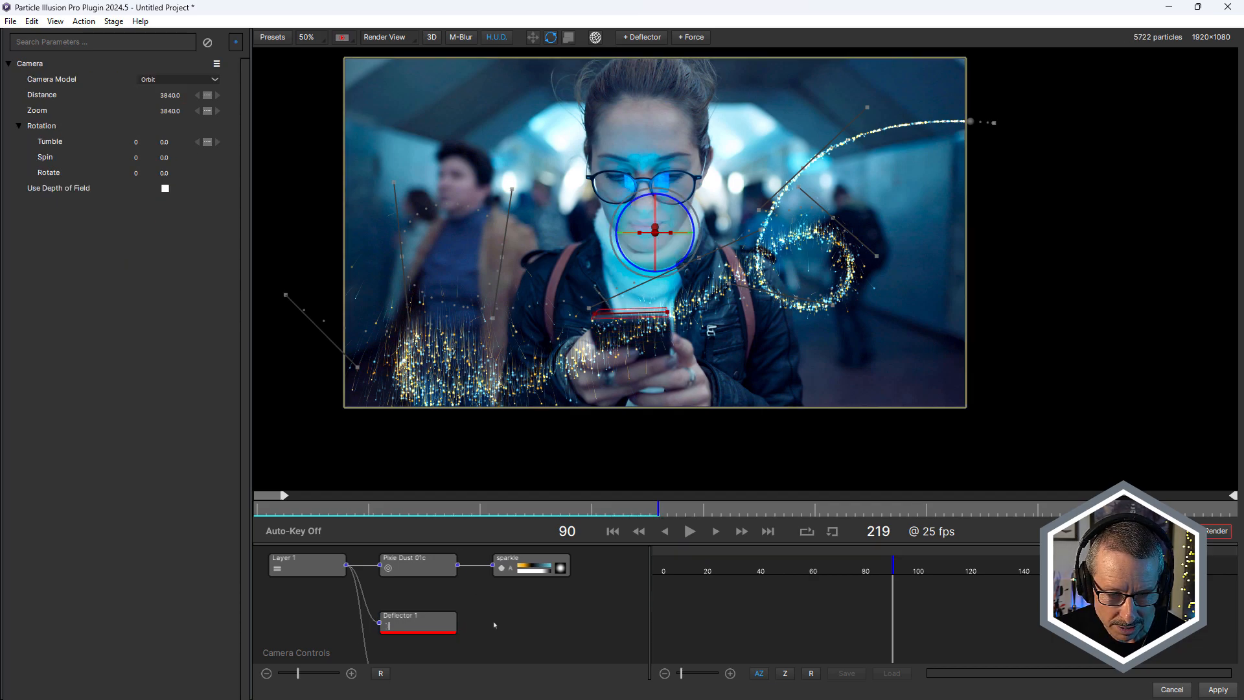
{"action": "left_click_drag", "start_coordinate": [492, 620], "coordinate": [484, 549]}
{"action": "left_click", "coordinate": [432, 615]}
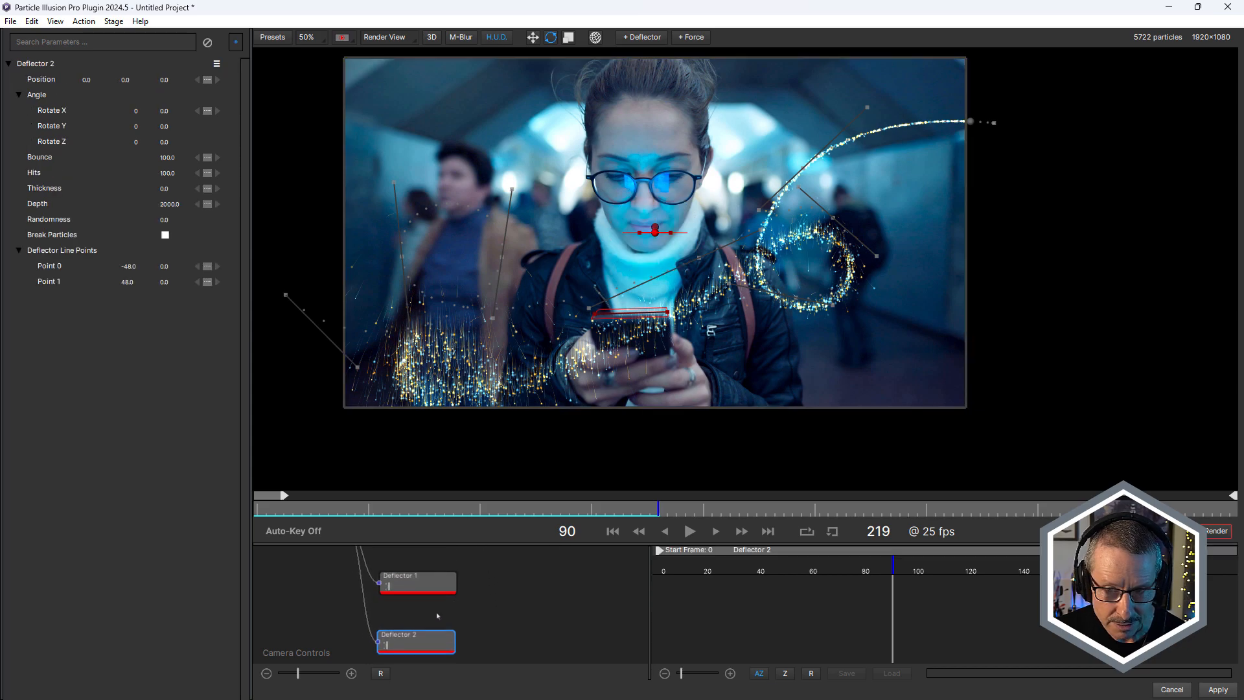
Place Deflector 2 diagonally along the jacket right of the hand, at Position 292.1, 509.7 with Point 0 at -156, -130.4
{"action": "left_click_drag", "start_coordinate": [438, 629], "coordinate": [453, 622]}
{"action": "left_click", "coordinate": [533, 37]}
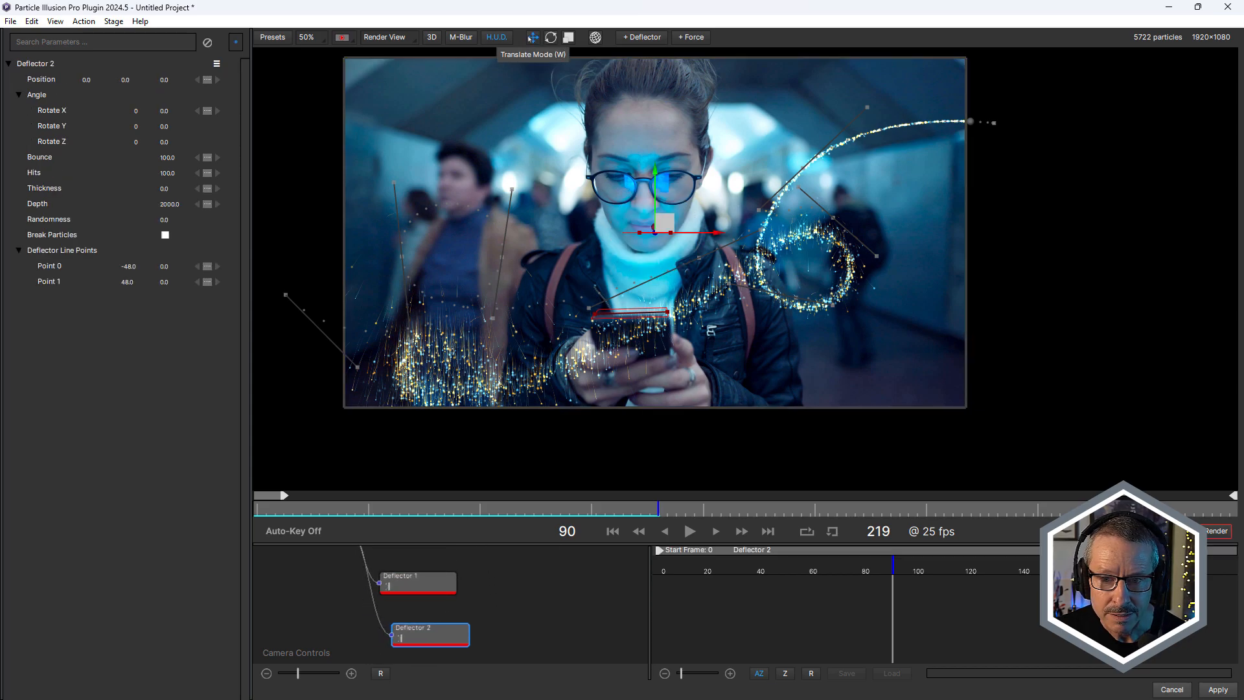
{"action": "left_click_drag", "start_coordinate": [661, 199], "coordinate": [711, 335]}
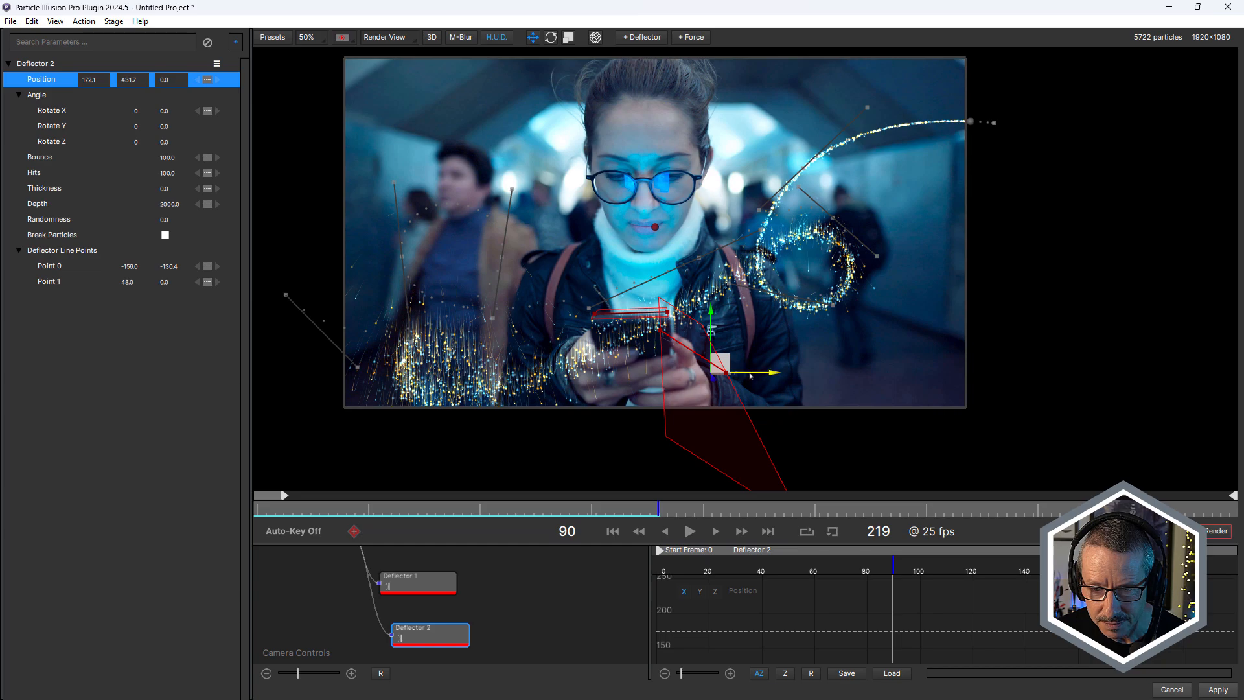
{"action": "left_click_drag", "start_coordinate": [744, 373], "coordinate": [765, 392]}
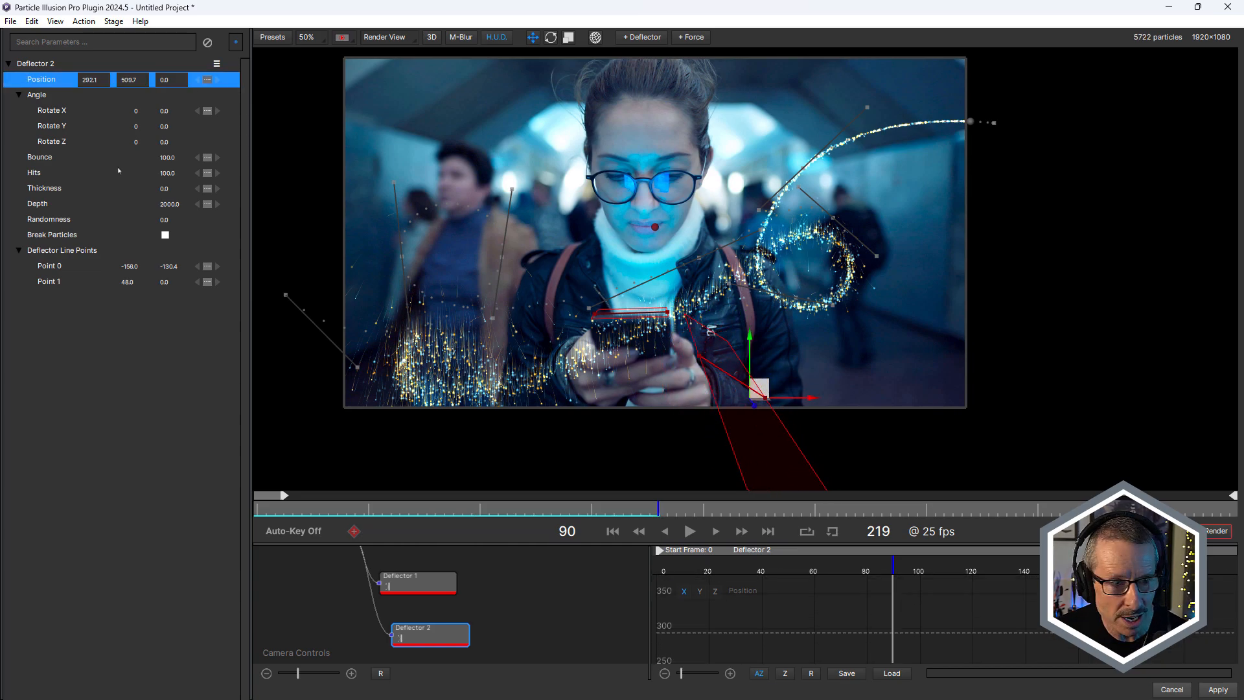
Set Deflector 2's Depth to 463 and examine the particles hitting it up to frame 112
{"action": "left_click_drag", "start_coordinate": [175, 204], "coordinate": [19, 205]}
{"action": "left_click_drag", "start_coordinate": [170, 205], "coordinate": [96, 217]}
{"action": "left_click_drag", "start_coordinate": [639, 509], "coordinate": [742, 490]}
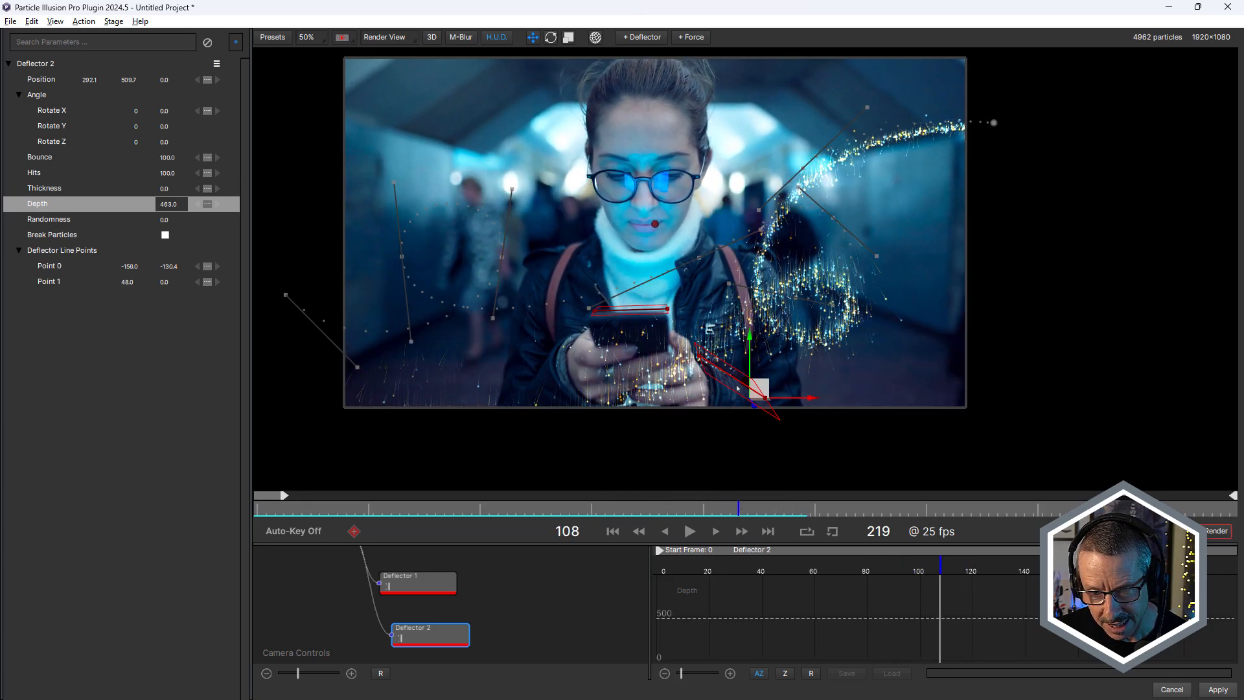
{"action": "scroll", "coordinate": [736, 388], "scroll_direction": "up", "scroll_amount": 2}
{"action": "left_click_drag", "start_coordinate": [767, 440], "coordinate": [655, 216]}
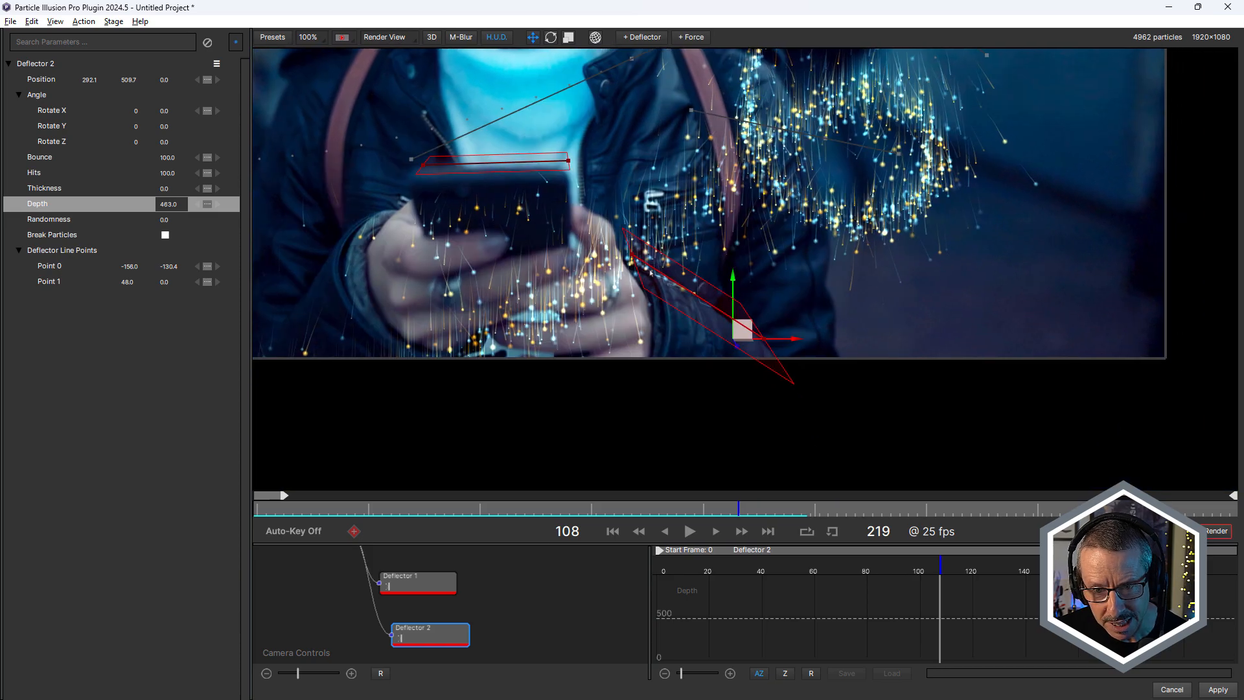
{"action": "left_click_drag", "start_coordinate": [627, 509], "coordinate": [761, 505]}
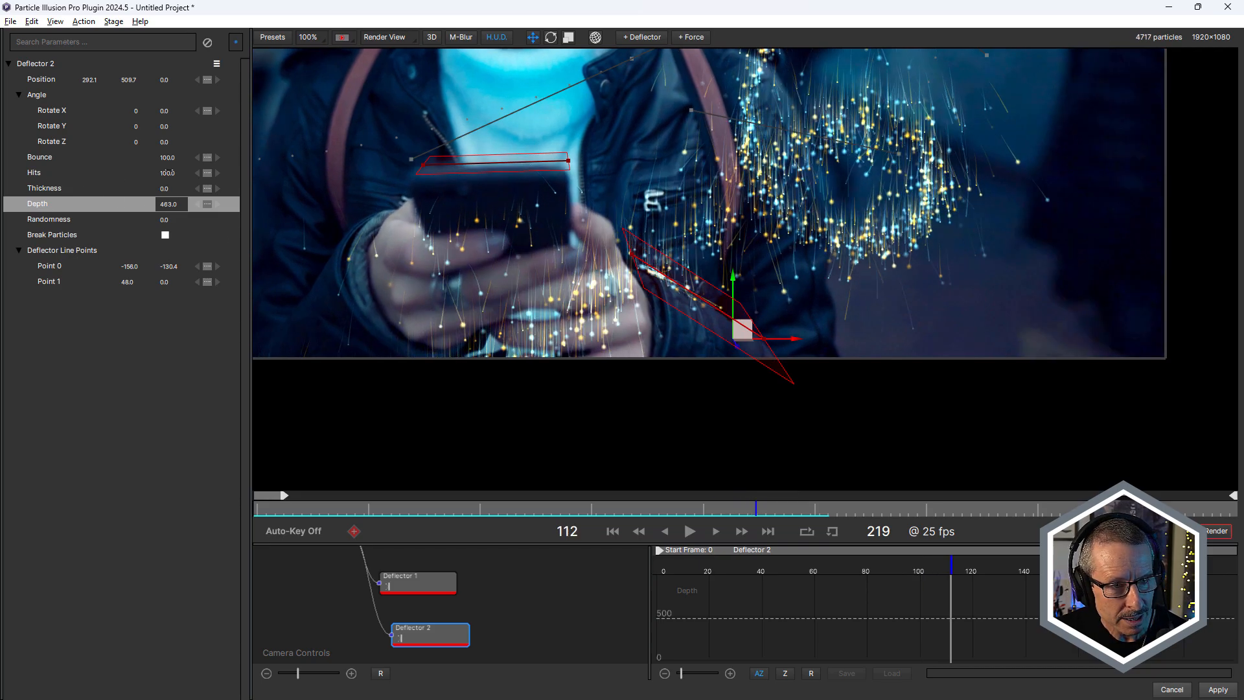
Set Deflector 2's Hits to 22 and examine the particles around the hands and sleeve at frame 119
{"action": "left_click_drag", "start_coordinate": [166, 173], "coordinate": [111, 184]}
{"action": "left_click_drag", "start_coordinate": [468, 511], "coordinate": [794, 486]}
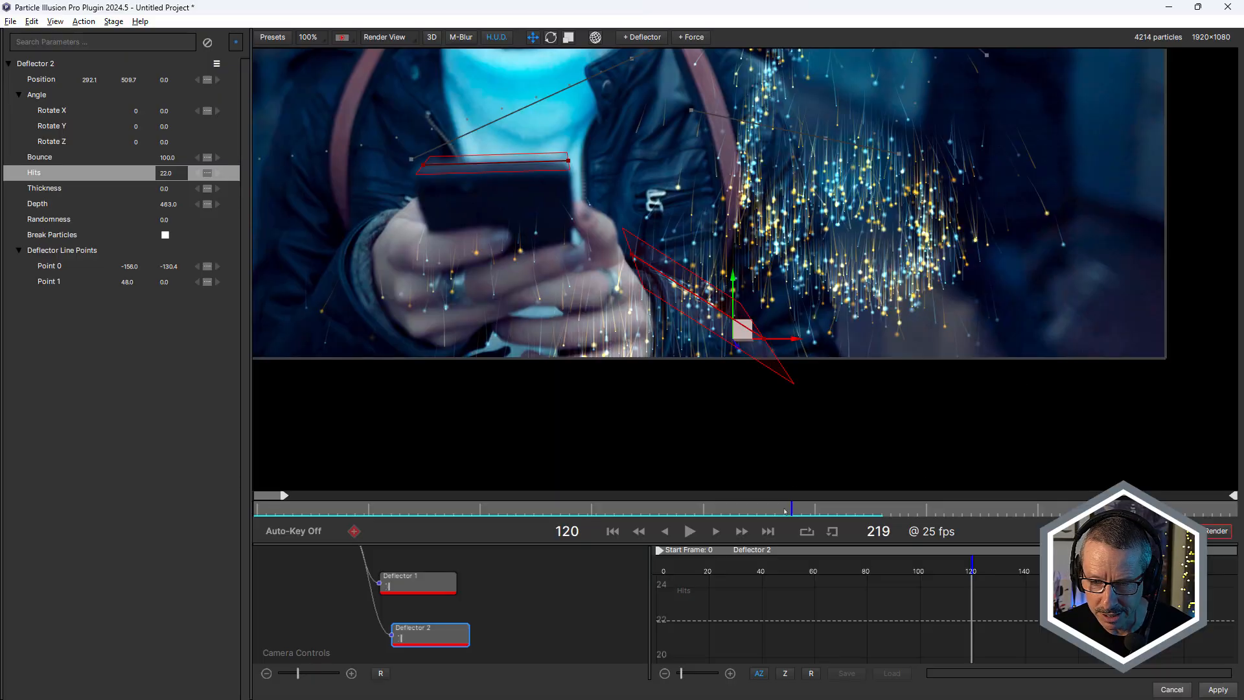
{"action": "mouse_move", "coordinate": [785, 512]}
{"action": "left_mouse_down"}
{"action": "mouse_move", "coordinate": [681, 511]}
{"action": "mouse_move", "coordinate": [839, 512]}
{"action": "mouse_move", "coordinate": [737, 530]}
{"action": "mouse_move", "coordinate": [855, 521]}
{"action": "mouse_move", "coordinate": [675, 519]}
{"action": "mouse_move", "coordinate": [836, 517]}
{"action": "mouse_move", "coordinate": [765, 512]}
{"action": "mouse_move", "coordinate": [804, 512]}
{"action": "left_mouse_up"}
{"action": "left_click_drag", "start_coordinate": [566, 292], "coordinate": [857, 311]}
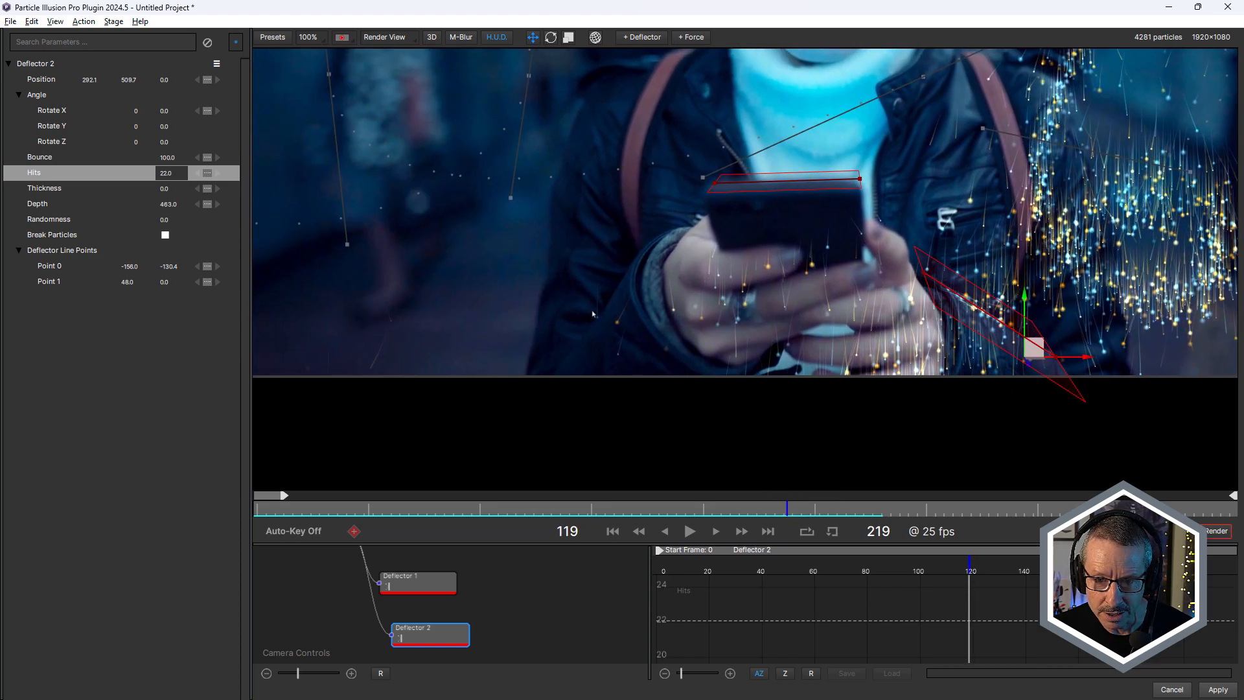
Add a third deflector and angle it along the sleeve left of the phone, at Position -328.1, 350.1 with Point 0 at -154, 161.7
{"action": "left_click", "coordinate": [647, 37]}
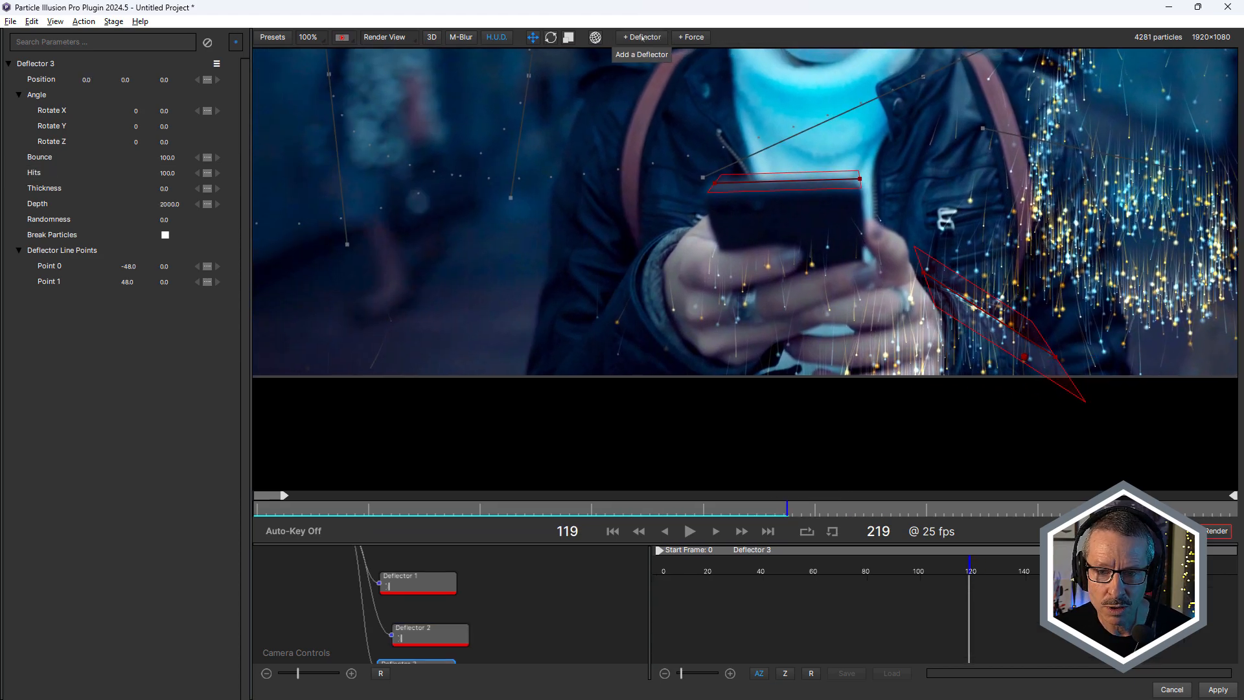
{"action": "scroll", "coordinate": [721, 349], "scroll_direction": "down", "scroll_amount": 2}
{"action": "left_click_drag", "start_coordinate": [762, 240], "coordinate": [663, 453]}
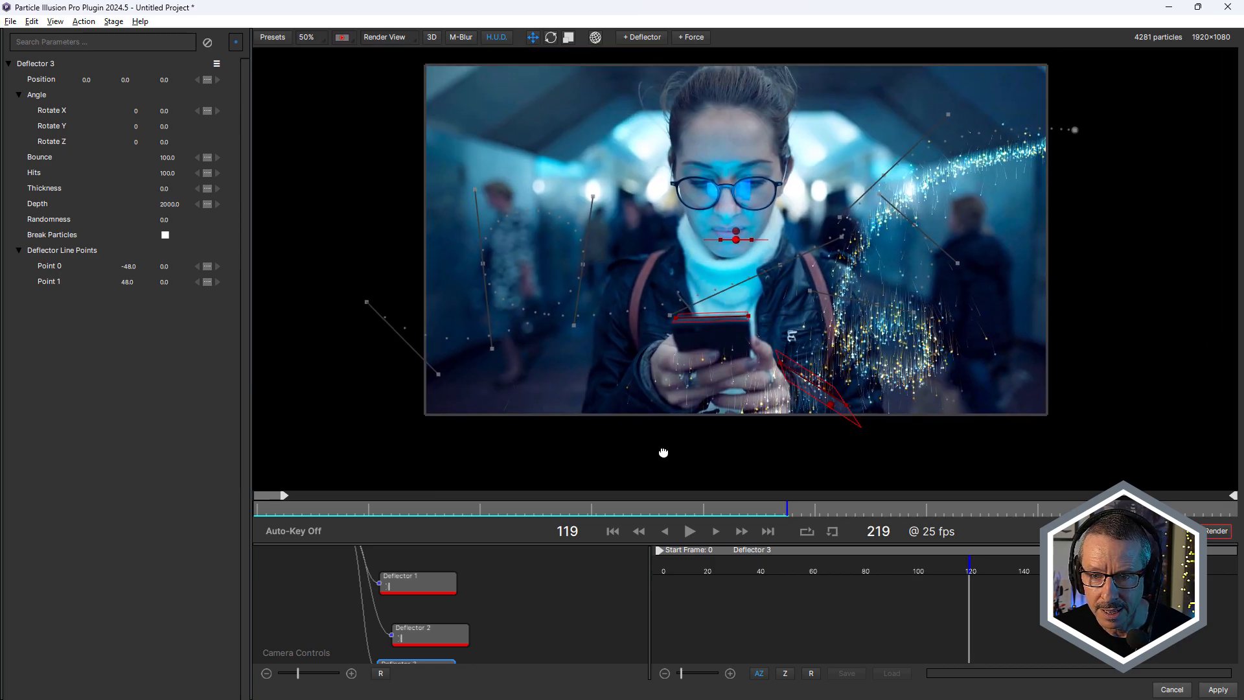
{"action": "left_click_drag", "start_coordinate": [773, 304], "coordinate": [775, 295]}
{"action": "left_click", "coordinate": [738, 233]}
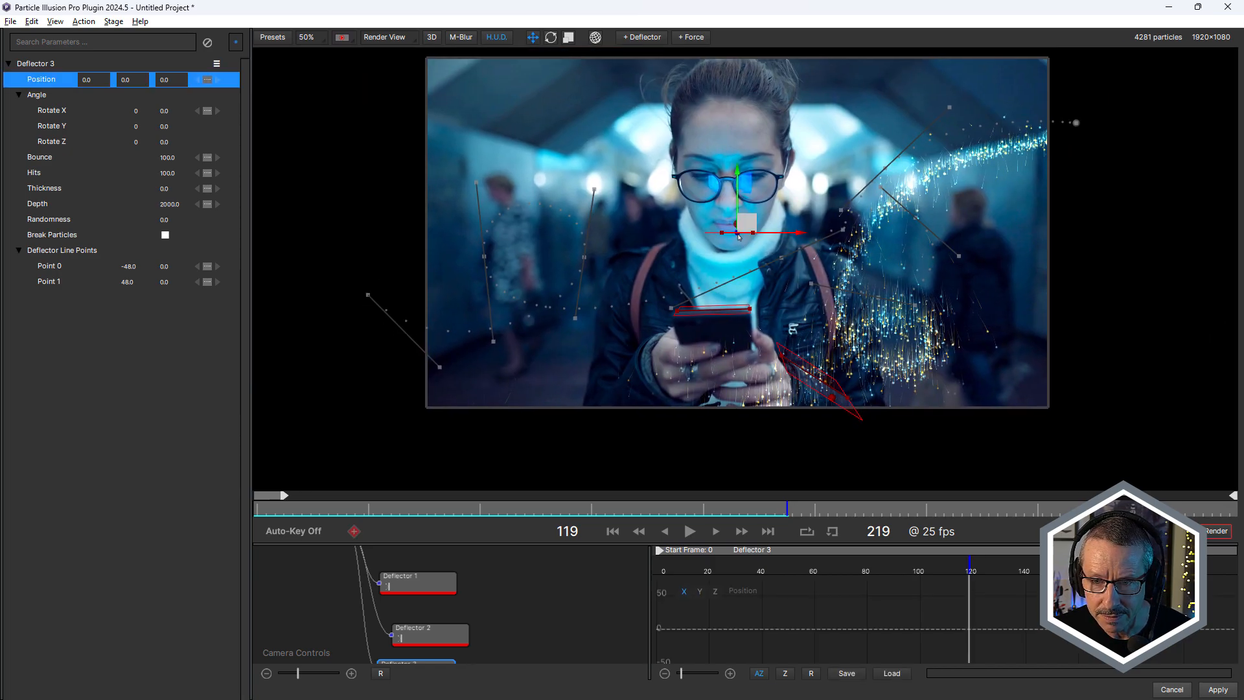
{"action": "left_click_drag", "start_coordinate": [750, 220], "coordinate": [580, 406]}
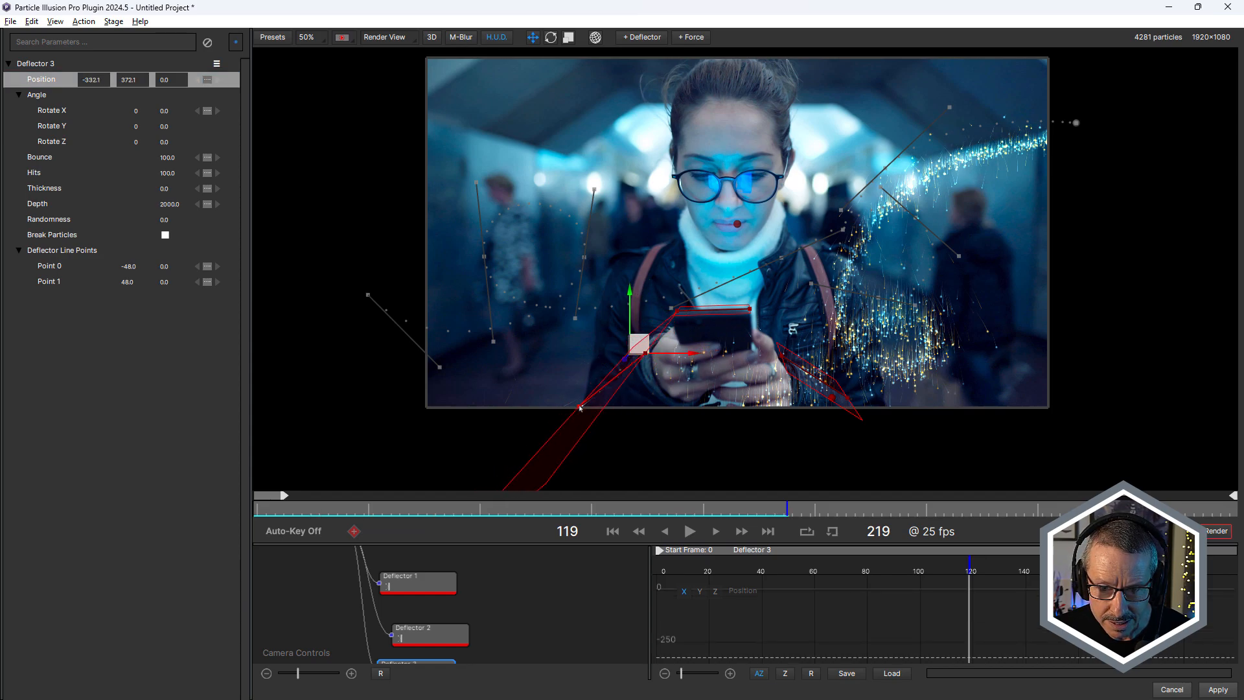
{"action": "left_click_drag", "start_coordinate": [646, 353], "coordinate": [638, 329]}
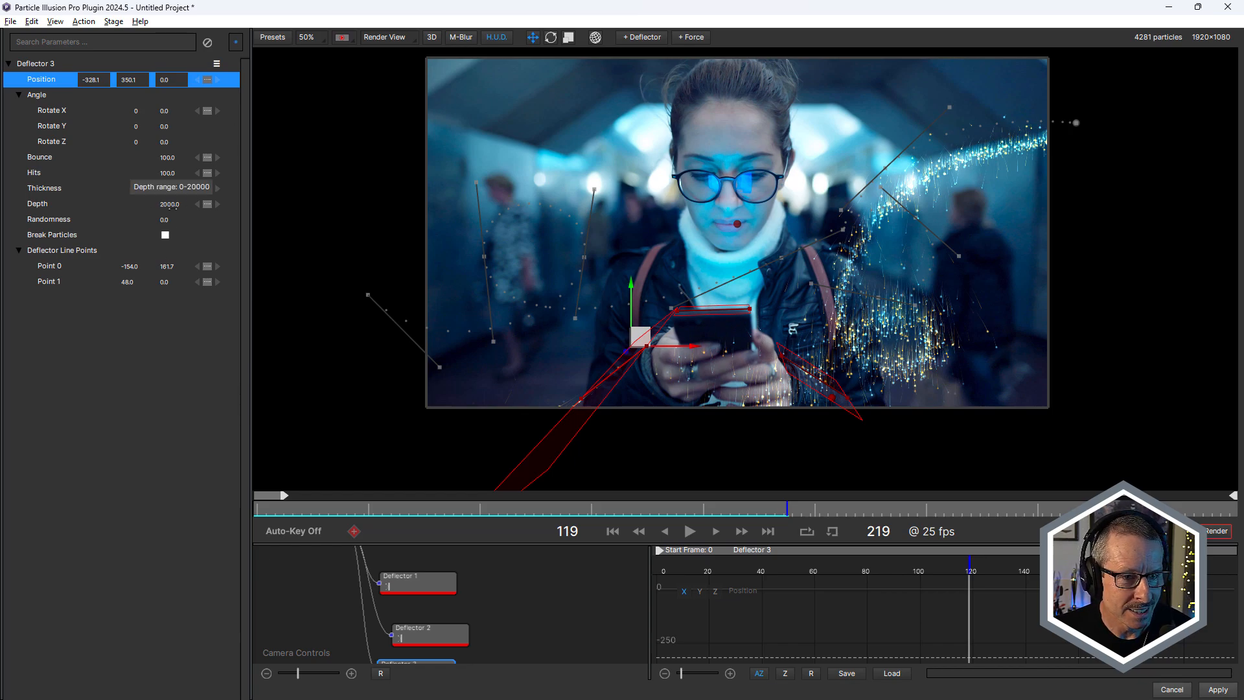
Set Deflector 3's Depth to 510 and move it closer to the phone, to a Position of about -268, 293.4
{"action": "left_click_drag", "start_coordinate": [176, 208], "coordinate": [77, 234]}
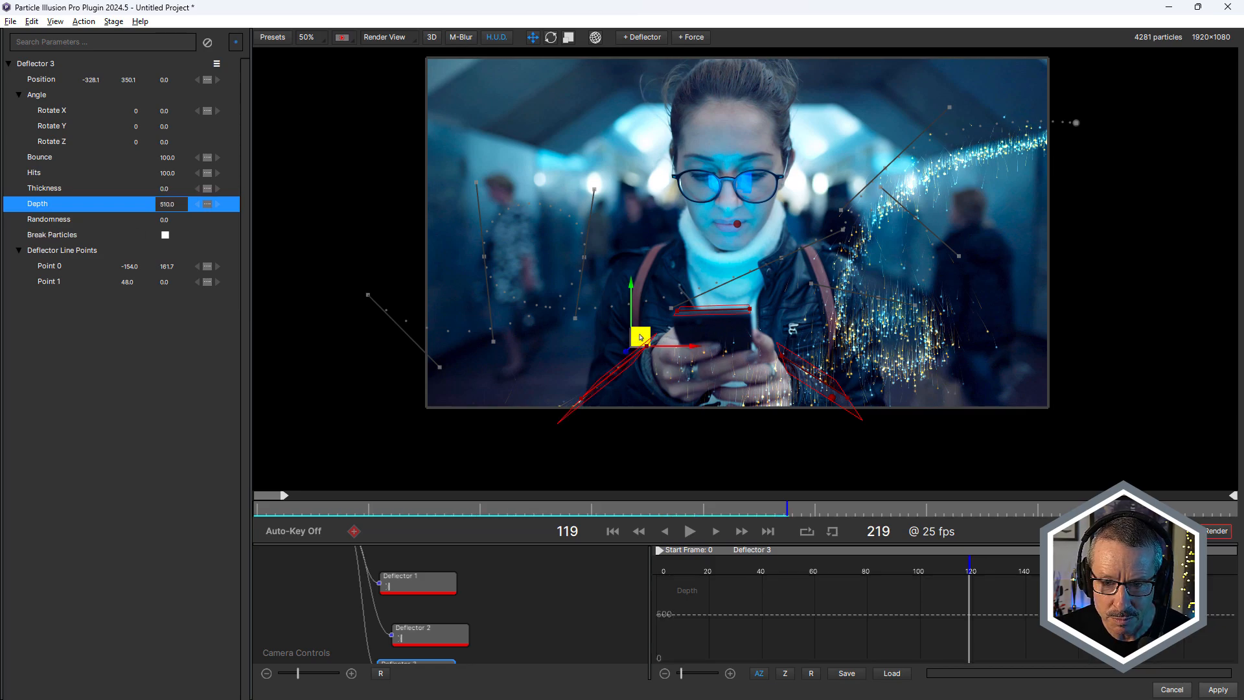
{"action": "left_click_drag", "start_coordinate": [641, 337], "coordinate": [661, 325]}
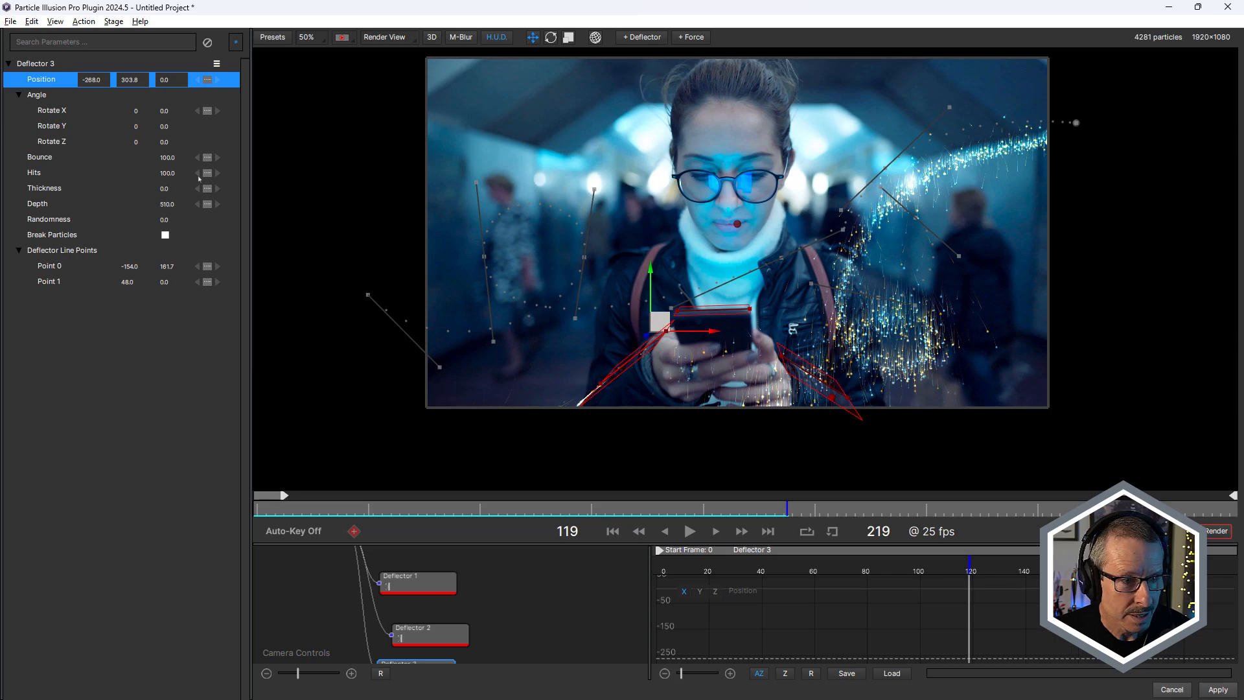
{"action": "left_click_drag", "start_coordinate": [403, 517], "coordinate": [618, 510]}
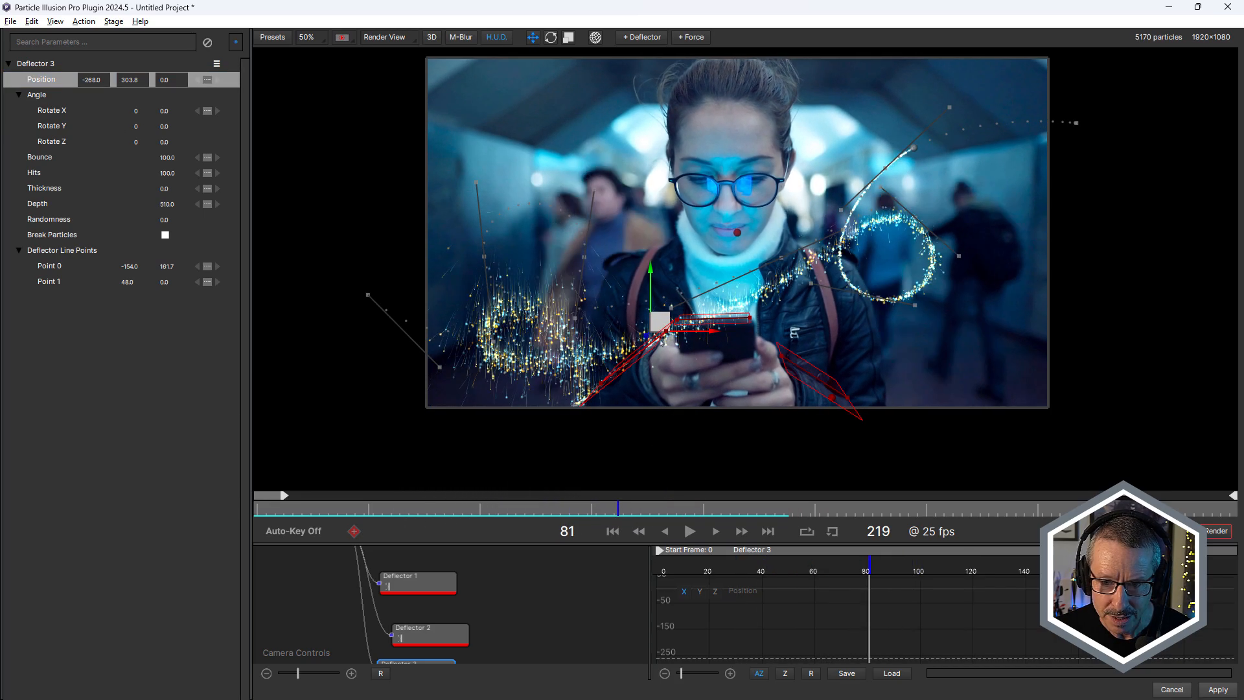
{"action": "left_click_drag", "start_coordinate": [650, 291], "coordinate": [650, 288]}
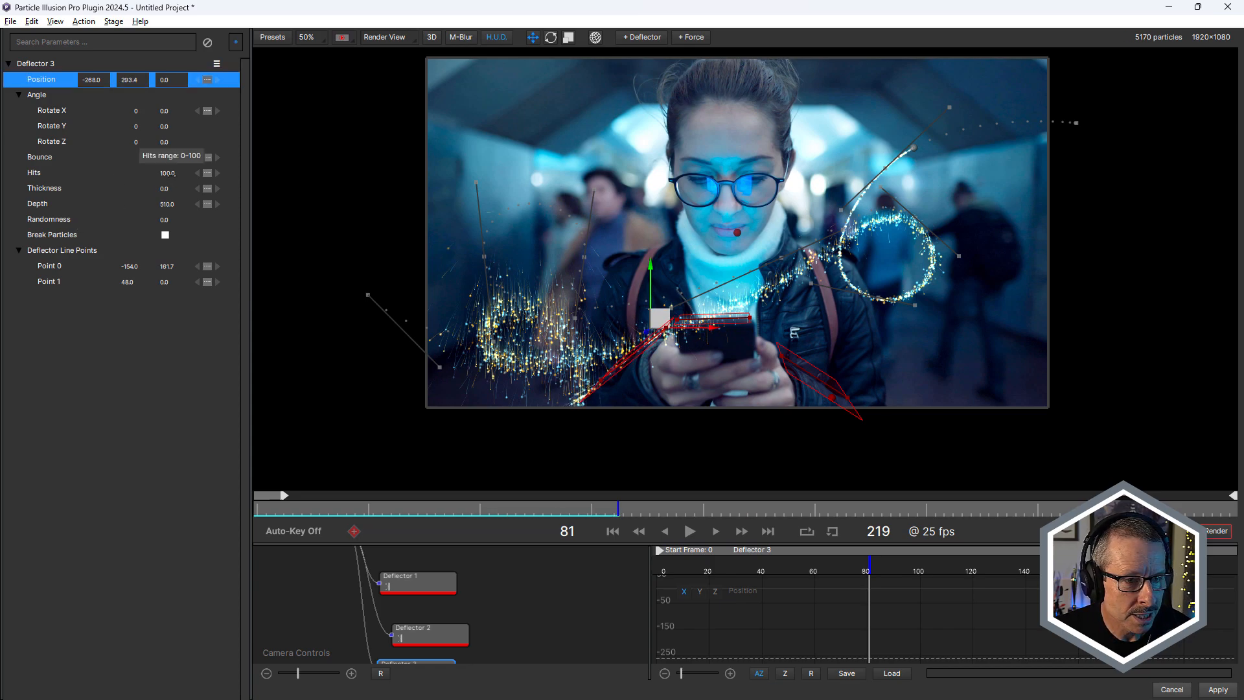
Set Deflector 3's Hits to 13 and refine its line with Point 0 at -176, 143.4 and a Position of -261.8, 293.4
{"action": "left_click_drag", "start_coordinate": [174, 179], "coordinate": [111, 186]}
{"action": "left_click_drag", "start_coordinate": [483, 508], "coordinate": [750, 515]}
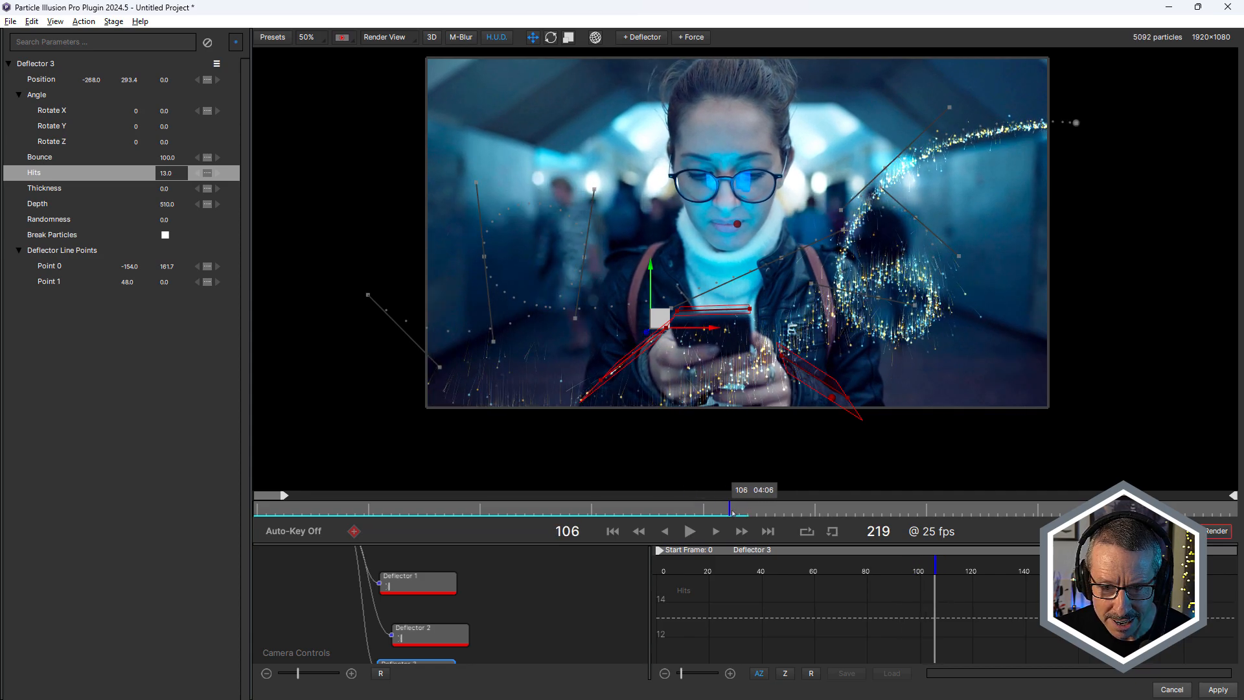
{"action": "left_click_drag", "start_coordinate": [598, 374], "coordinate": [602, 376]}
{"action": "left_click_drag", "start_coordinate": [843, 509], "coordinate": [714, 535]}
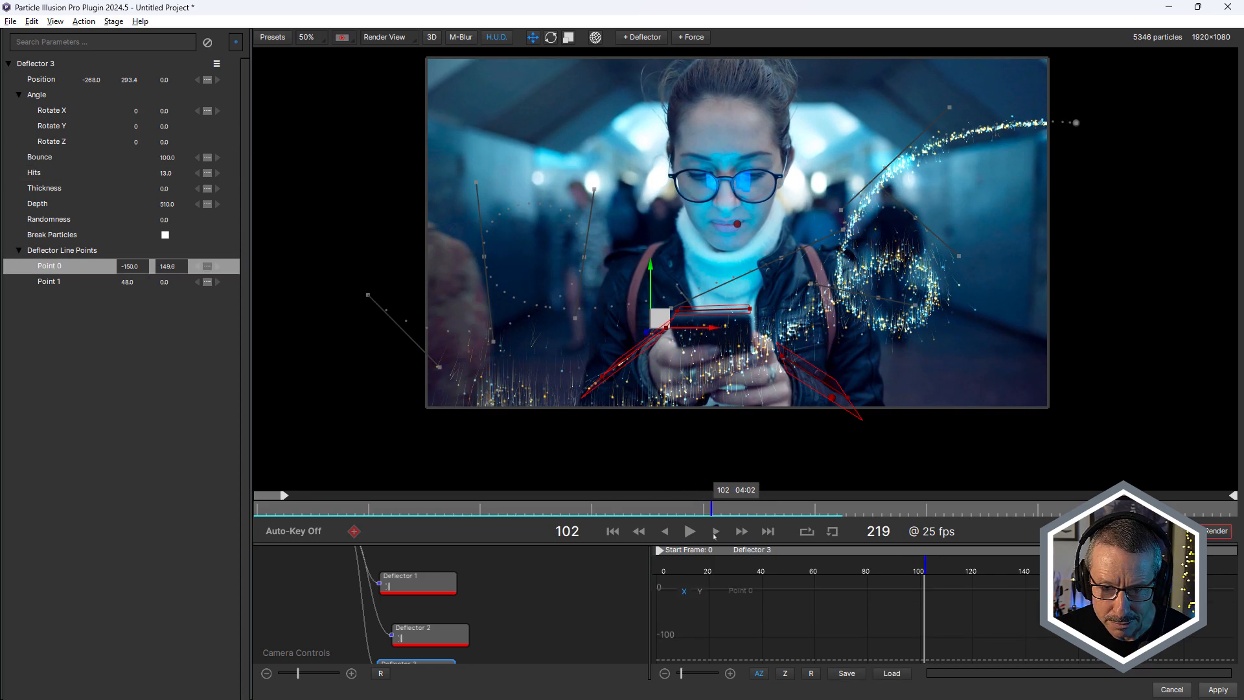
{"action": "left_click_drag", "start_coordinate": [600, 379], "coordinate": [592, 377]}
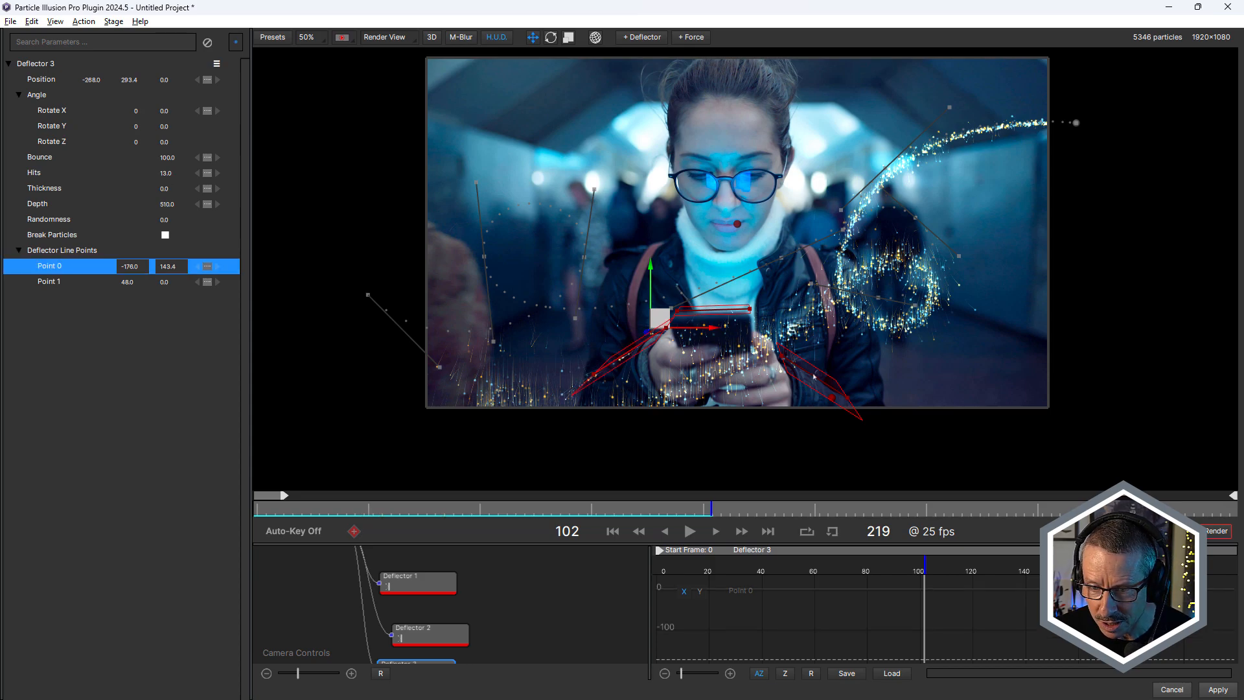
{"action": "mouse_move", "coordinate": [665, 330]}
{"action": "left_mouse_down"}
{"action": "mouse_move", "coordinate": [652, 340]}
{"action": "mouse_move", "coordinate": [667, 345]}
{"action": "left_mouse_up"}
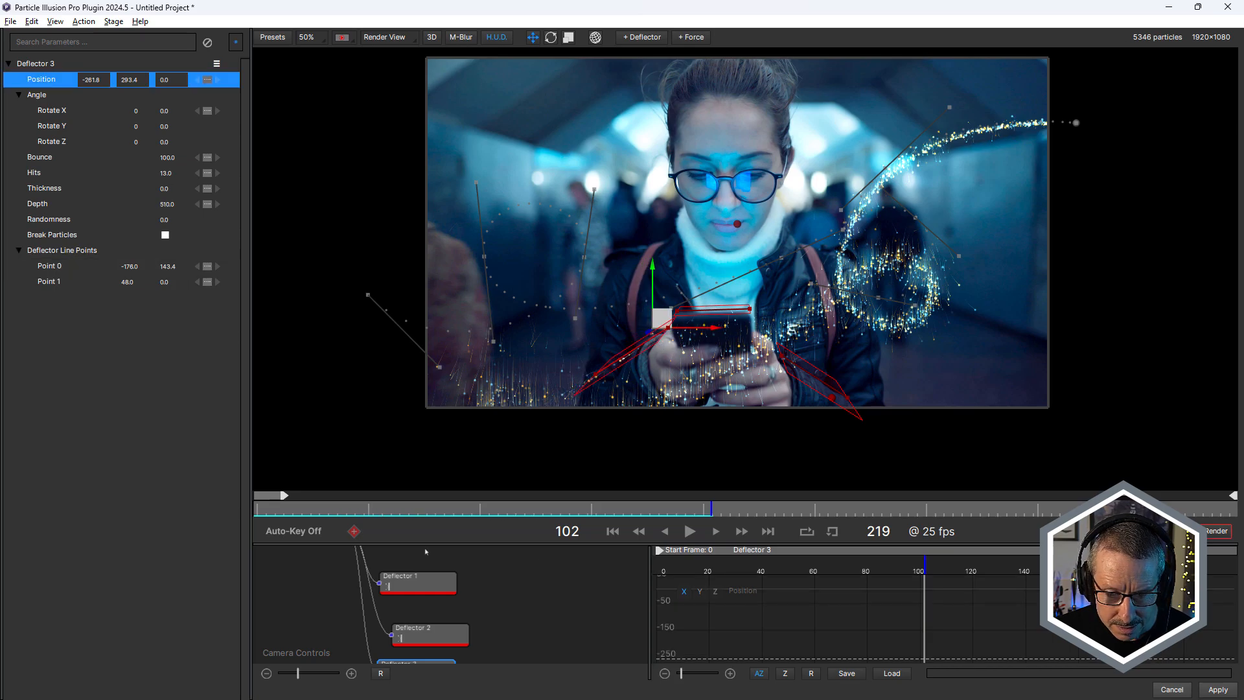
{"action": "left_click_drag", "start_coordinate": [374, 511], "coordinate": [661, 501]}
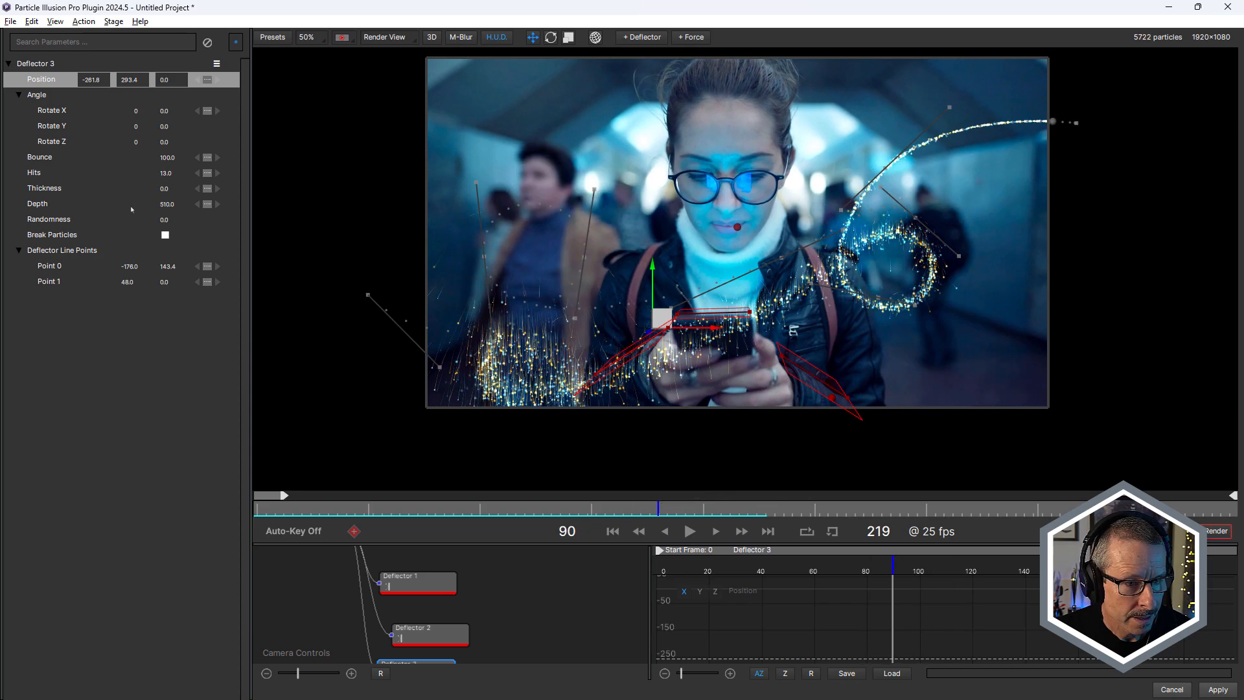
Set Deflector 3's Randomness to 52 and Hits to 8, checking the particle motion along the sleeve
{"action": "left_click_drag", "start_coordinate": [164, 220], "coordinate": [202, 225]}
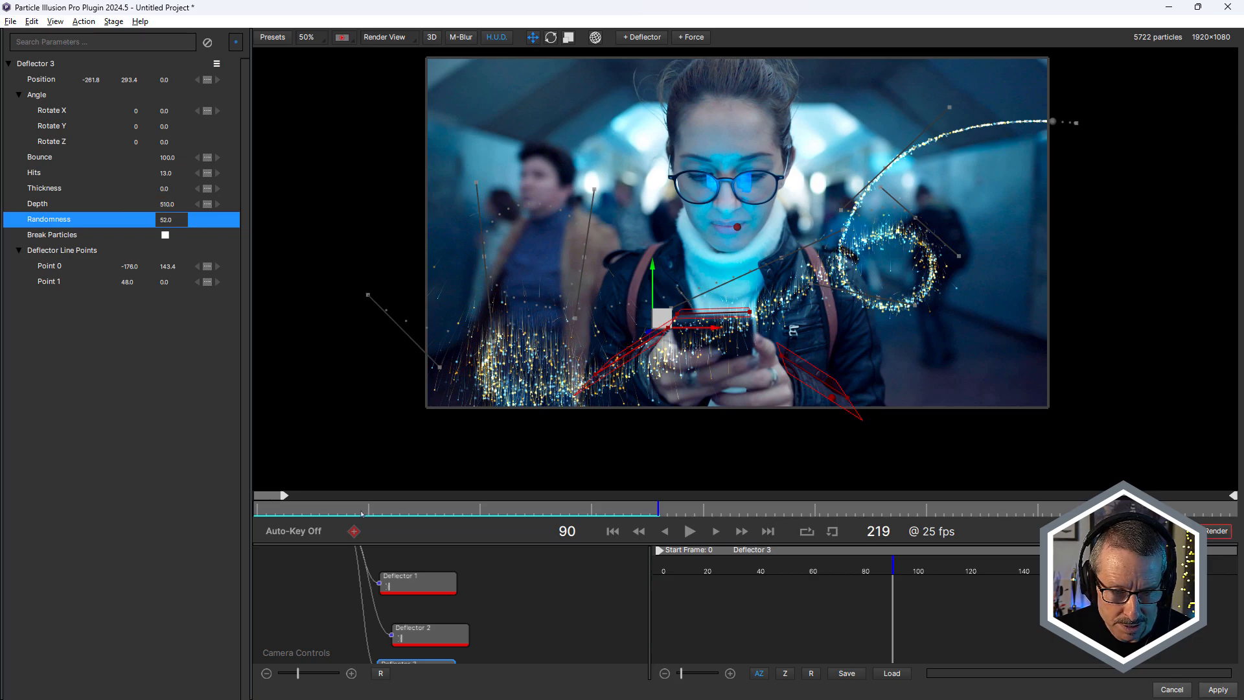
{"action": "left_click_drag", "start_coordinate": [362, 513], "coordinate": [730, 480]}
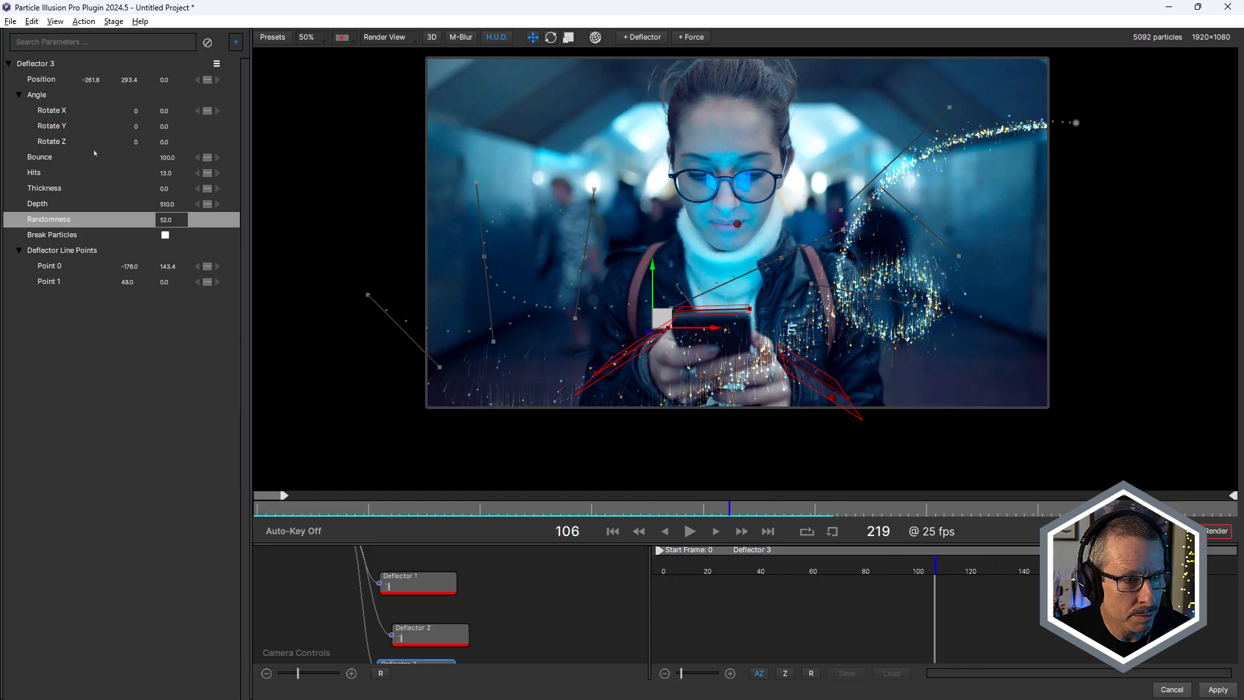
{"action": "left_click", "coordinate": [161, 174]}
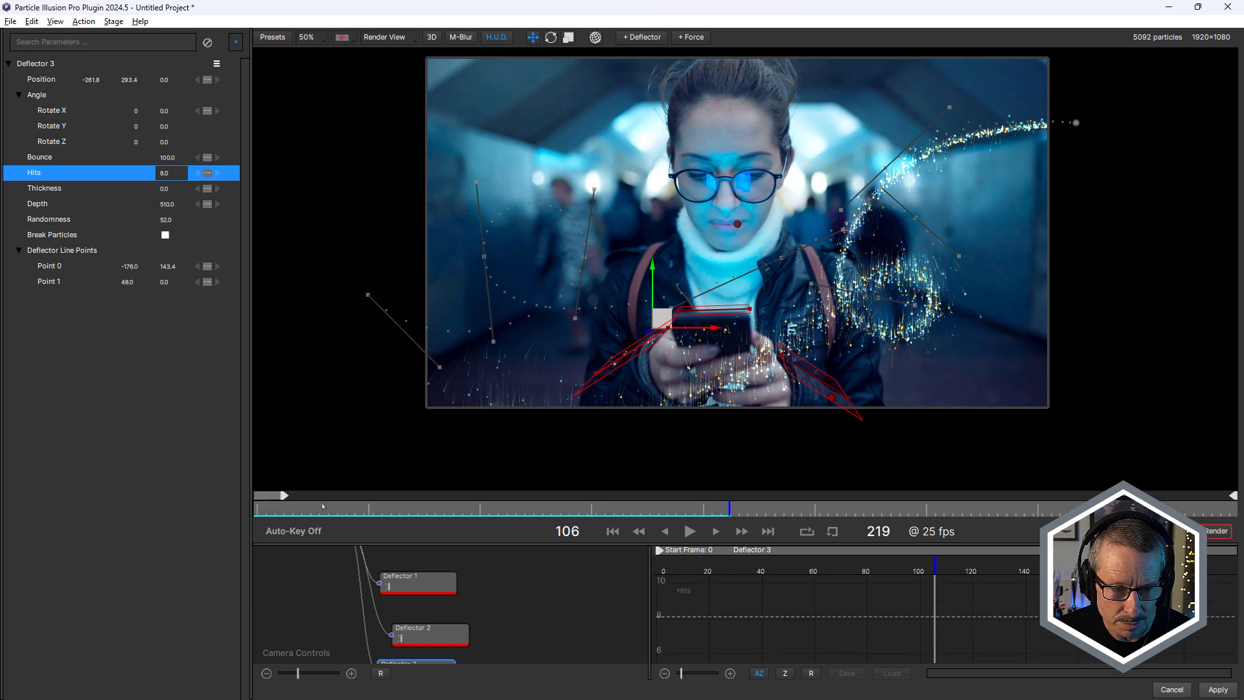
{"action": "left_click_drag", "start_coordinate": [323, 506], "coordinate": [650, 471]}
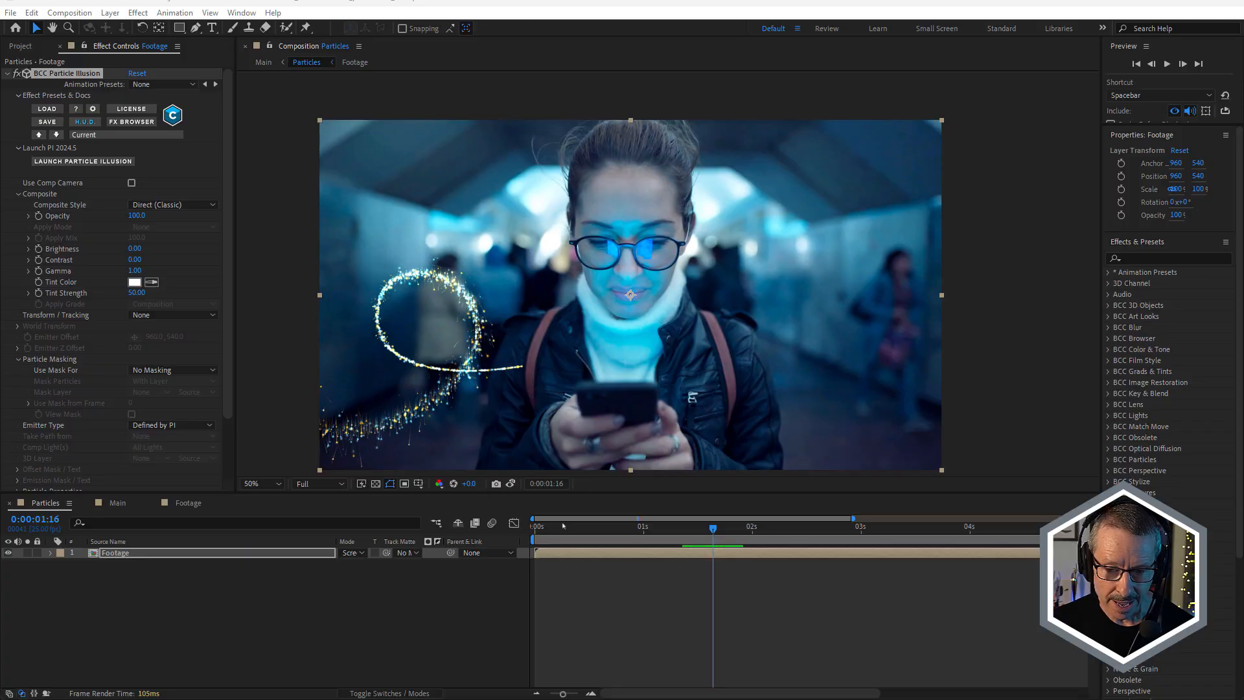
Switch to After Effects and preview the pixie dust trail in the Particles composition up to 0:00:02:11
{"action": "key", "text": "space"}
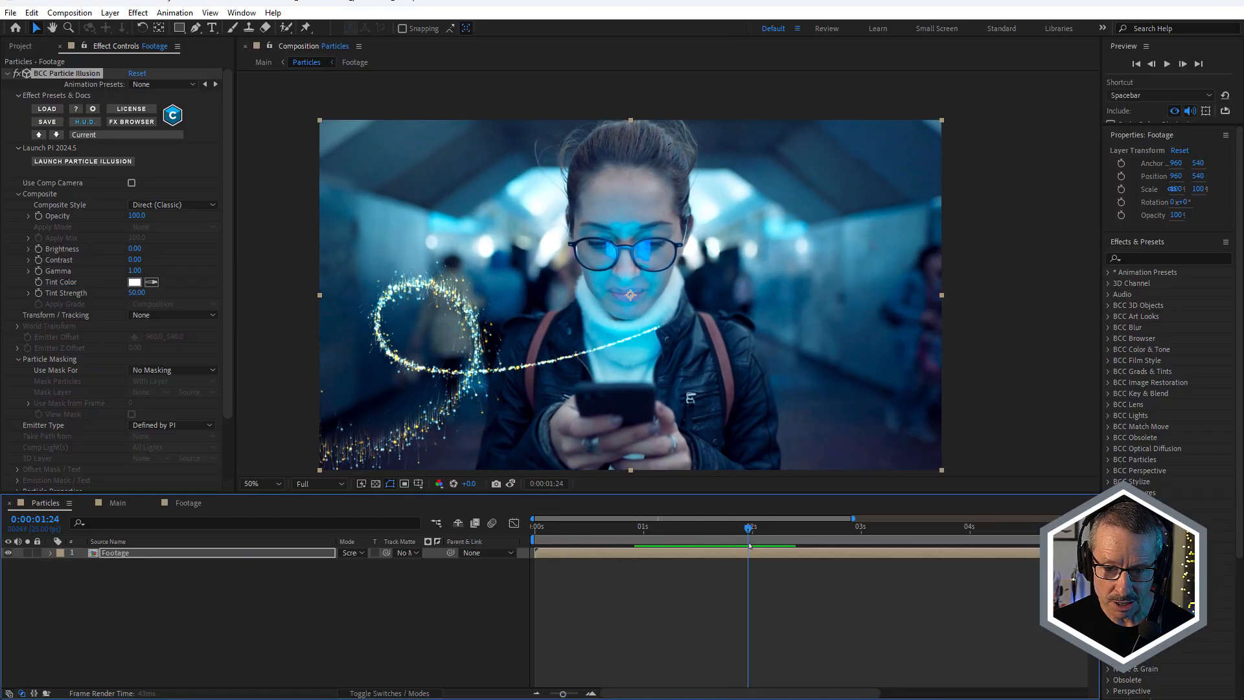
{"action": "key", "text": "space"}
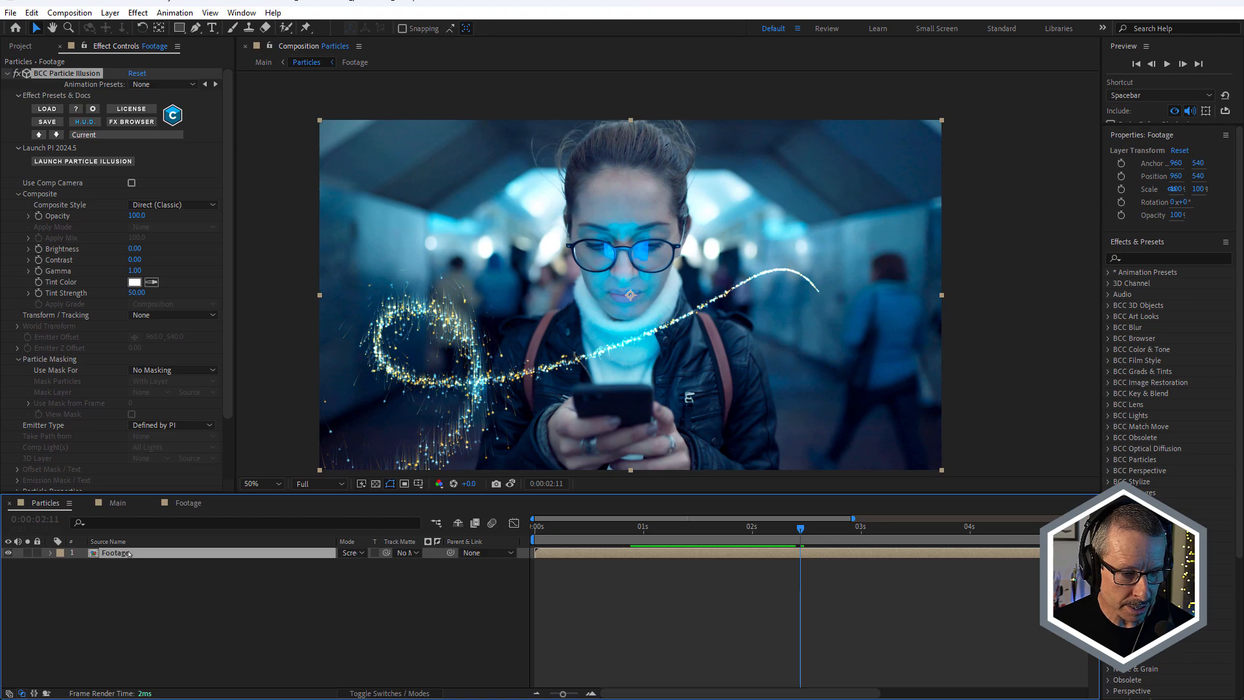
Replace the Footage layer in the Particles composition with Black Solid 1, check the trail, and open the Main composition
{"action": "left_click", "coordinate": [20, 47]}
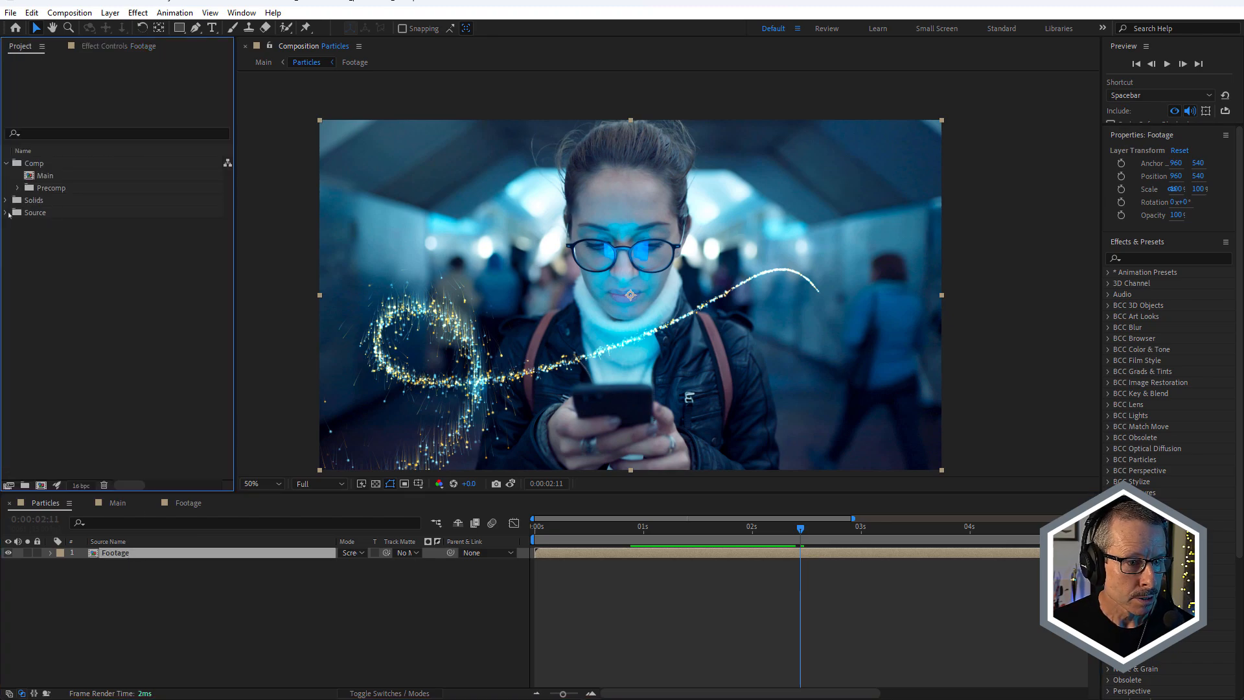
{"action": "left_click", "coordinate": [54, 213]}
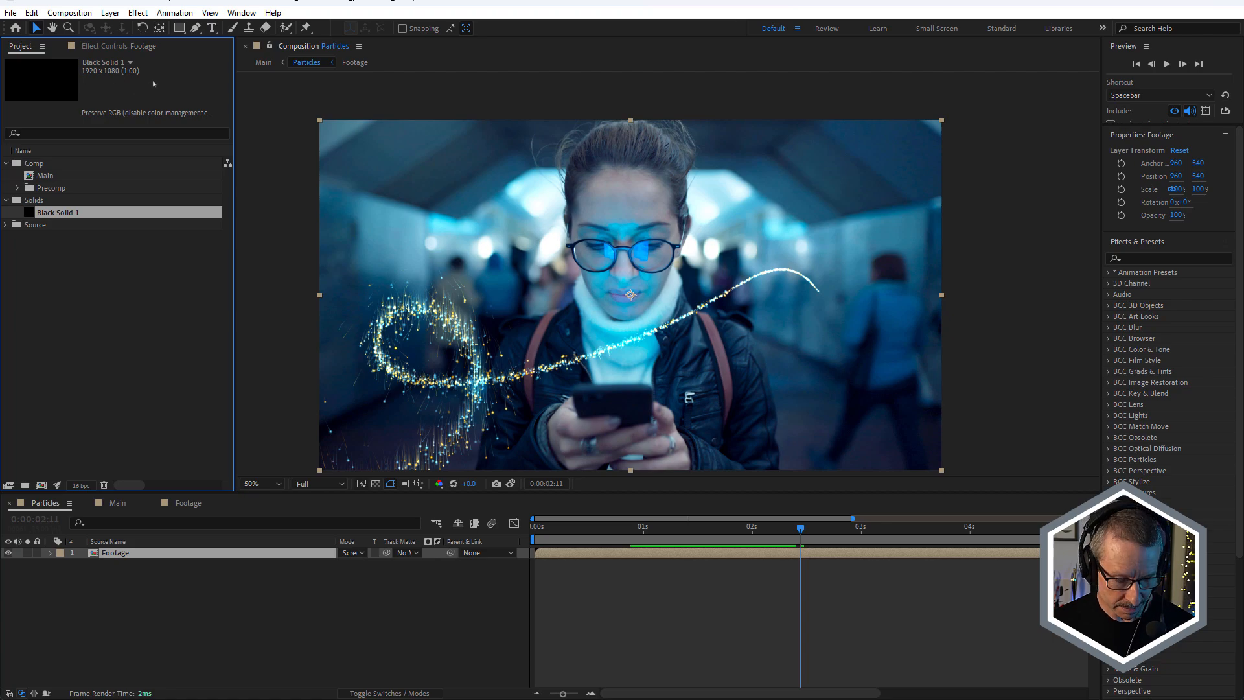
{"action": "key", "text": "ctrl+alt+slash"}
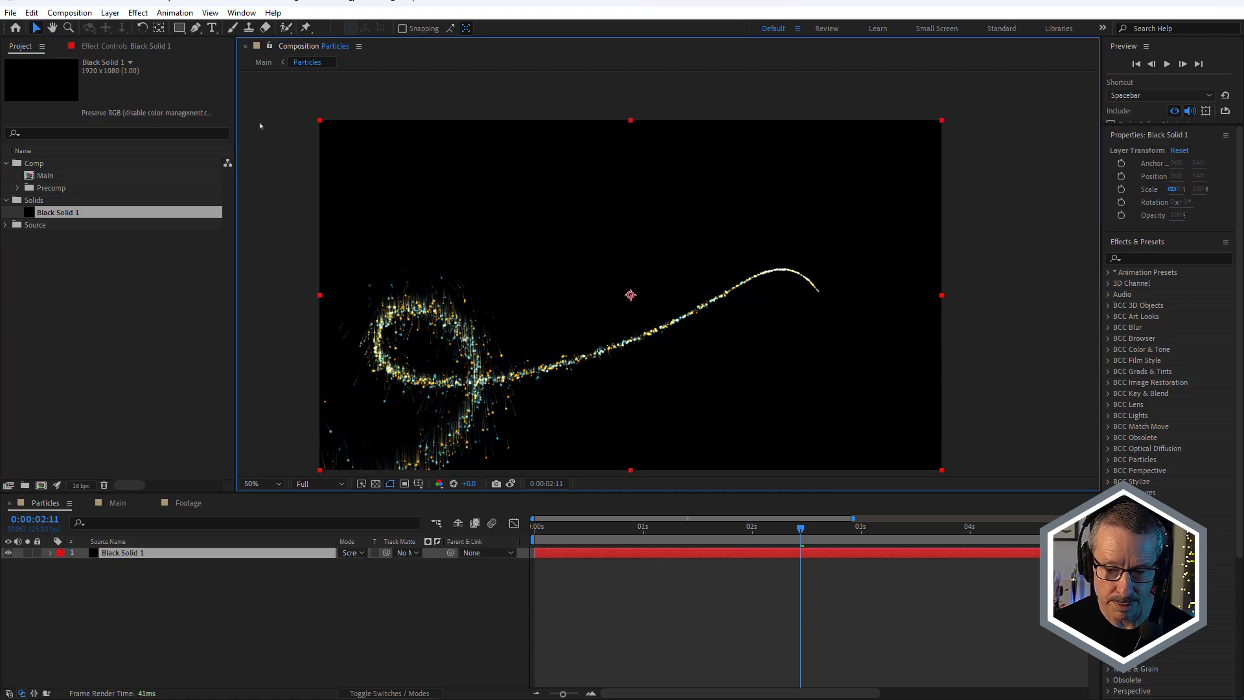
{"action": "key", "text": "space"}
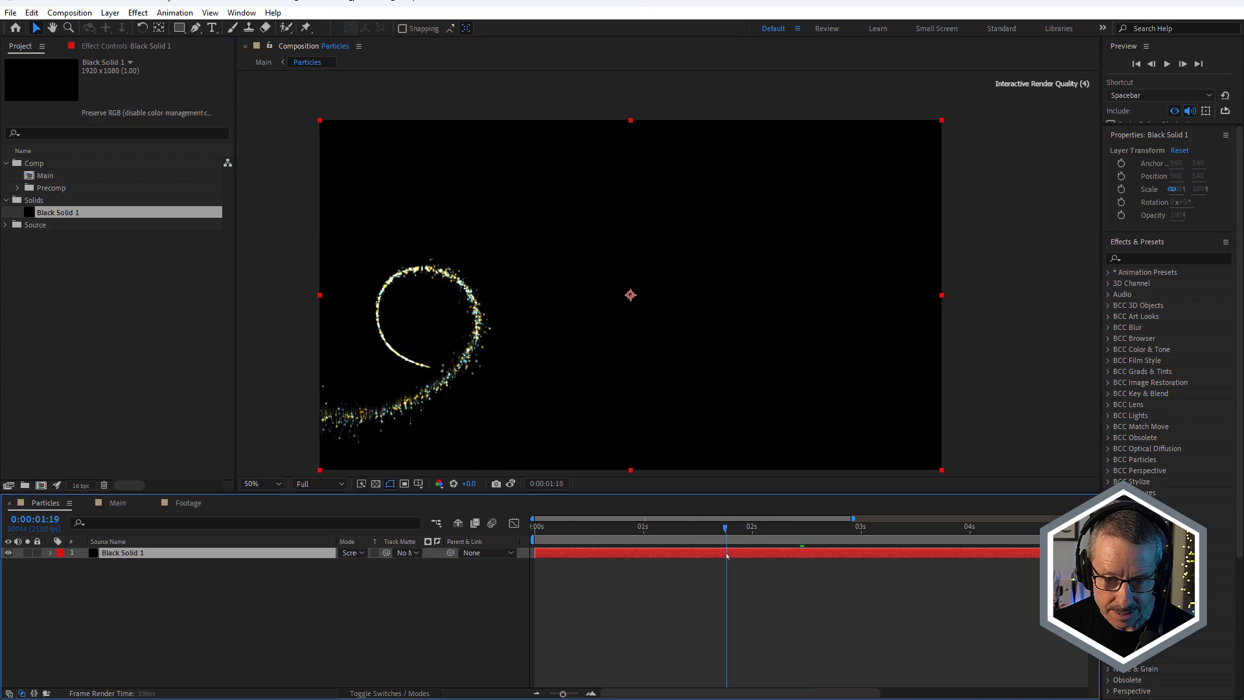
{"action": "left_click", "coordinate": [117, 503]}
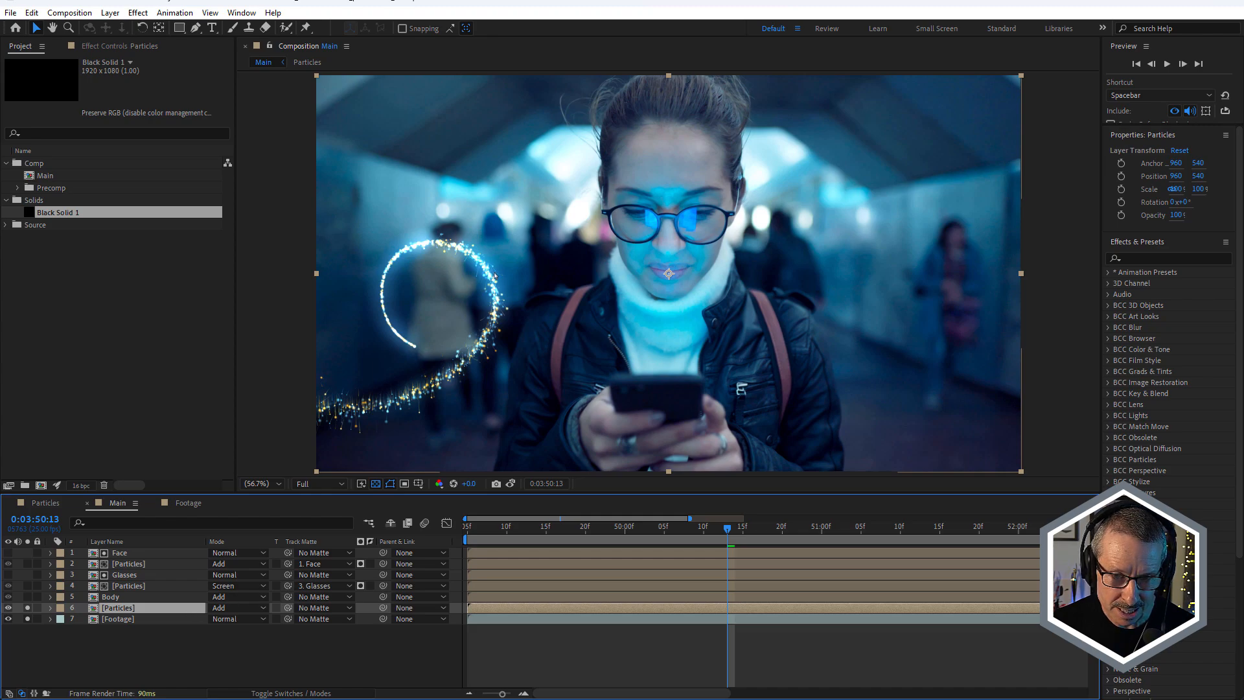
Try the Normal blending mode on Particles layer 6, just above the Footage layer, and undo the change
{"action": "left_click", "coordinate": [237, 608]}
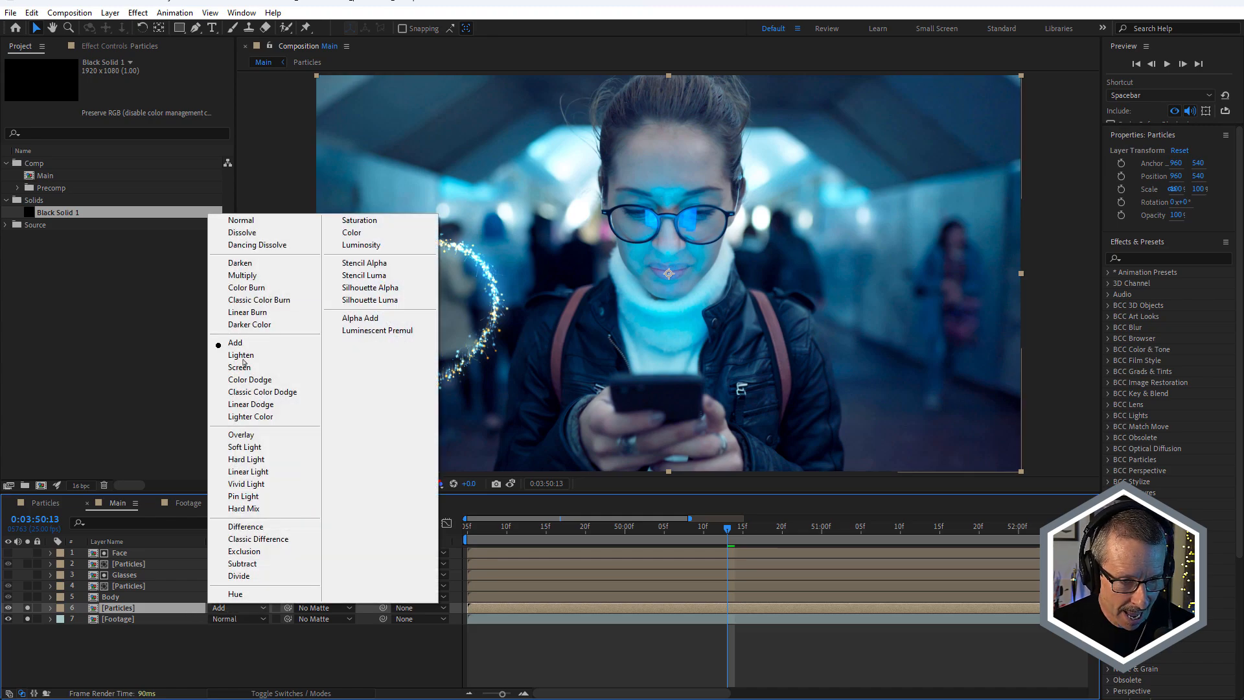
{"action": "left_click", "coordinate": [269, 222]}
{"action": "key", "text": "ctrl+z"}
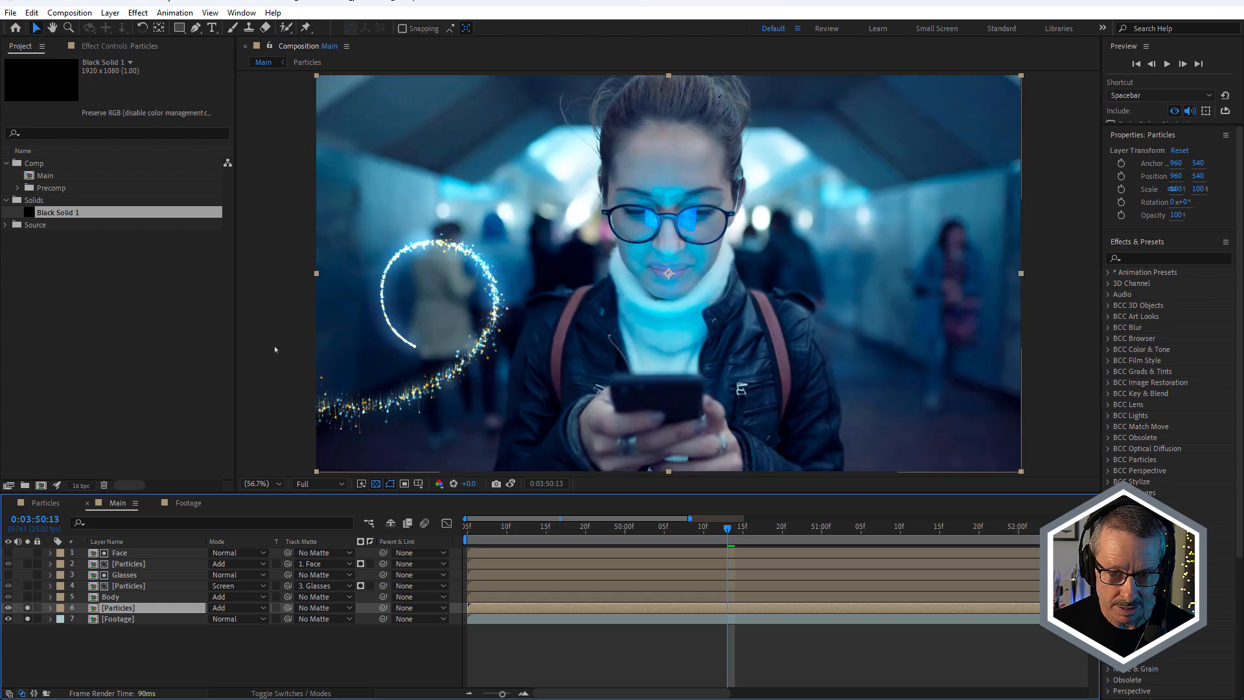
Scrub the Main composition to 0:03:52:08 with Particles layer 6 and the Footage layer soloed to check the trail
{"action": "left_click", "coordinate": [109, 619]}
{"action": "left_click", "coordinate": [123, 610]}
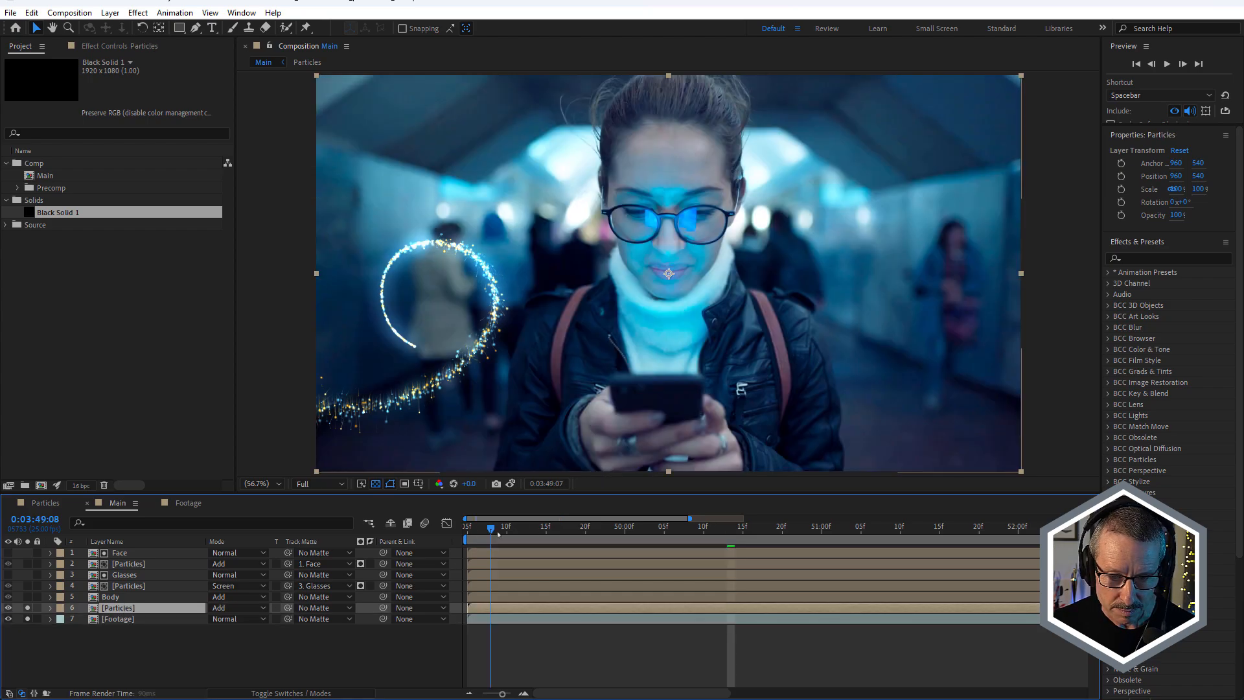
{"action": "left_click_drag", "start_coordinate": [498, 533], "coordinate": [873, 583]}
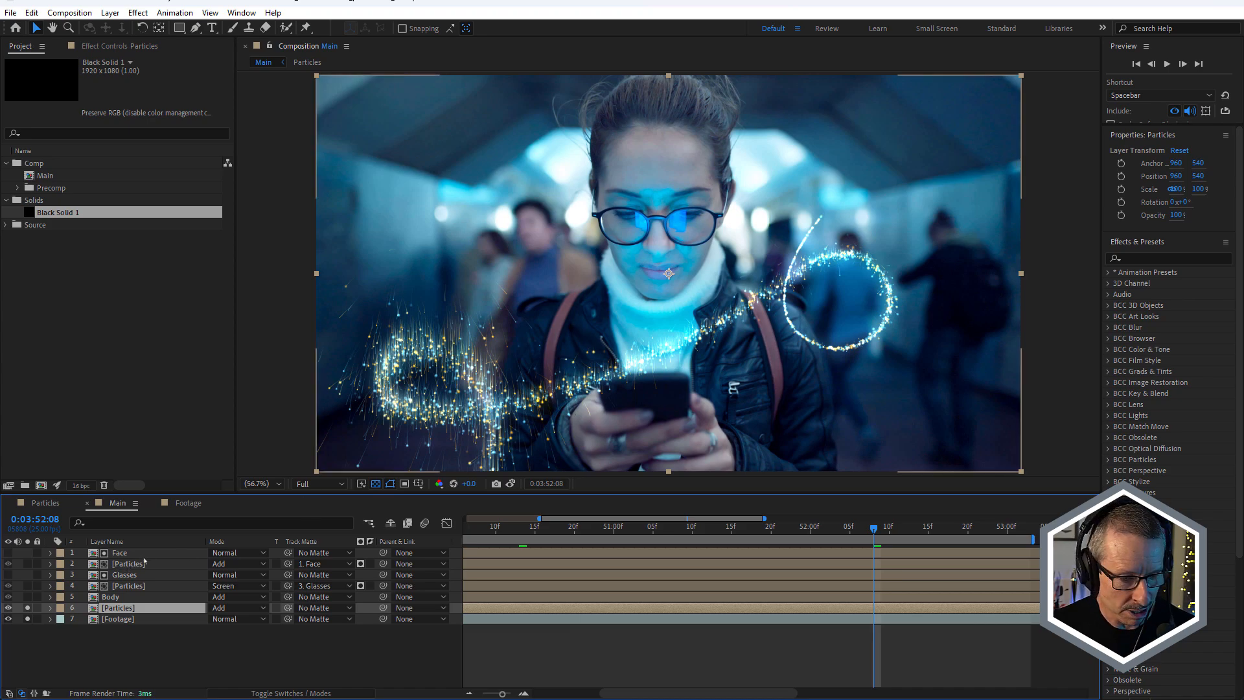
Solo the Body layer, reveal its animated mask path, and check its source name against the layer name
{"action": "left_click", "coordinate": [111, 597]}
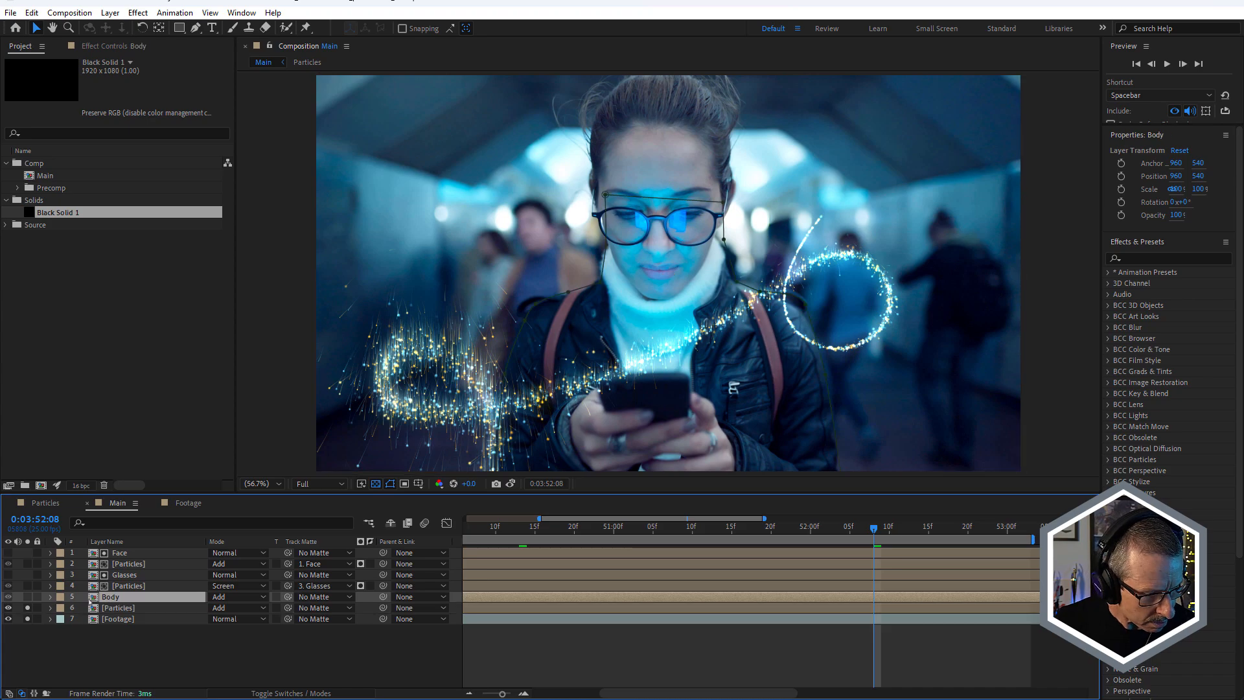
{"action": "left_click", "coordinate": [27, 597]}
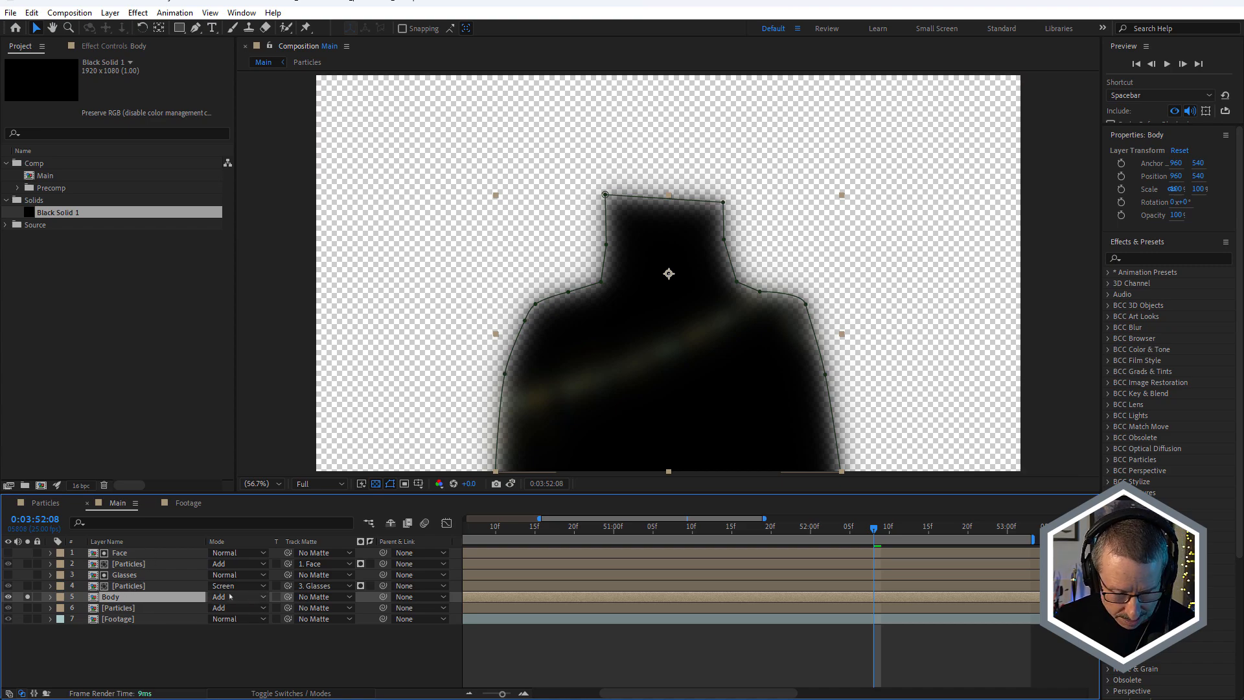
{"action": "key", "text": "m"}
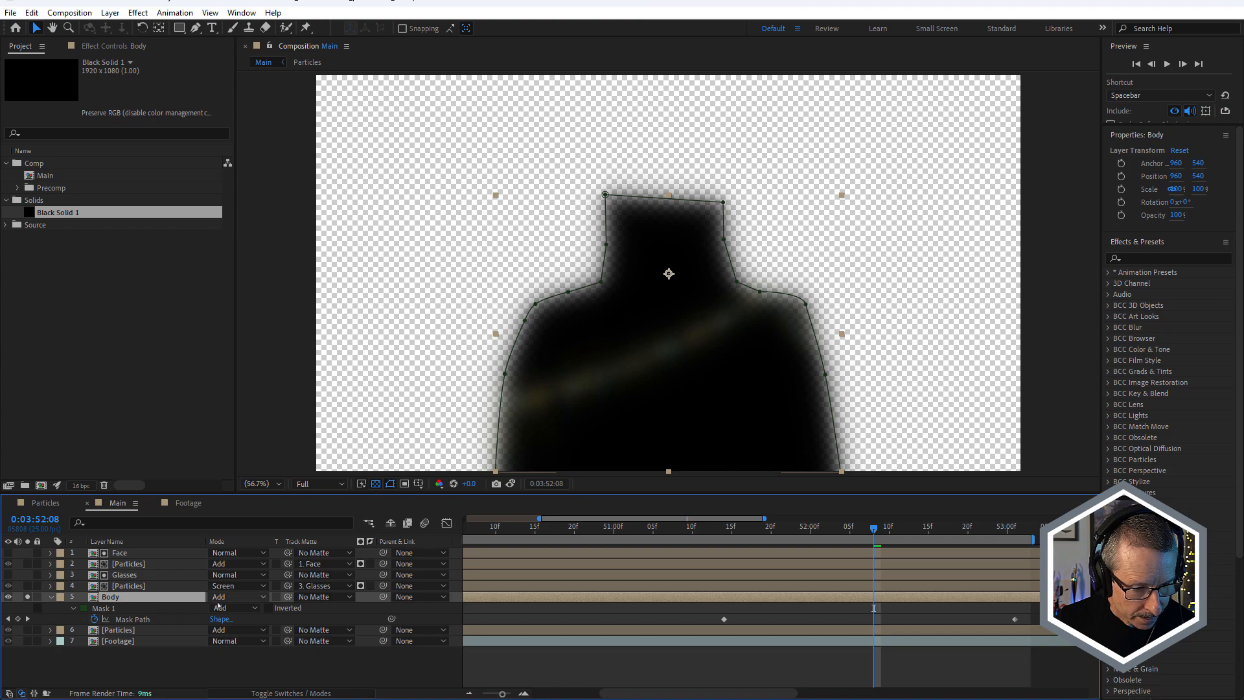
{"action": "left_click", "coordinate": [107, 541]}
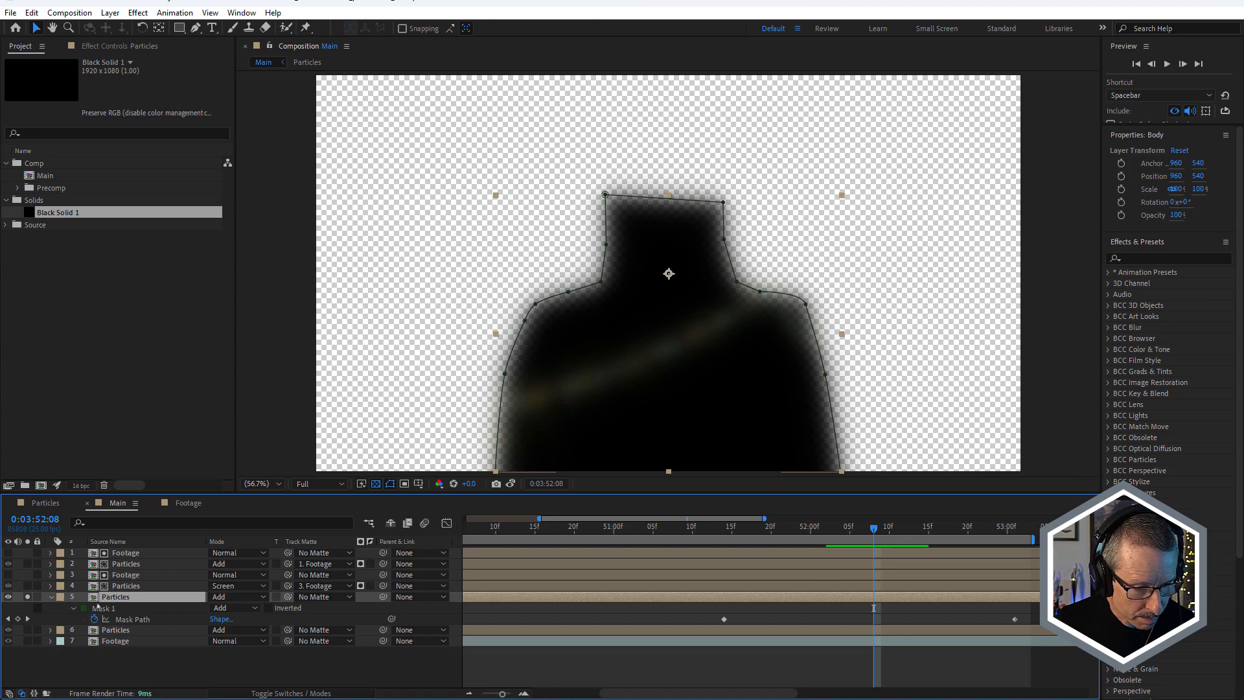
{"action": "left_click", "coordinate": [107, 541]}
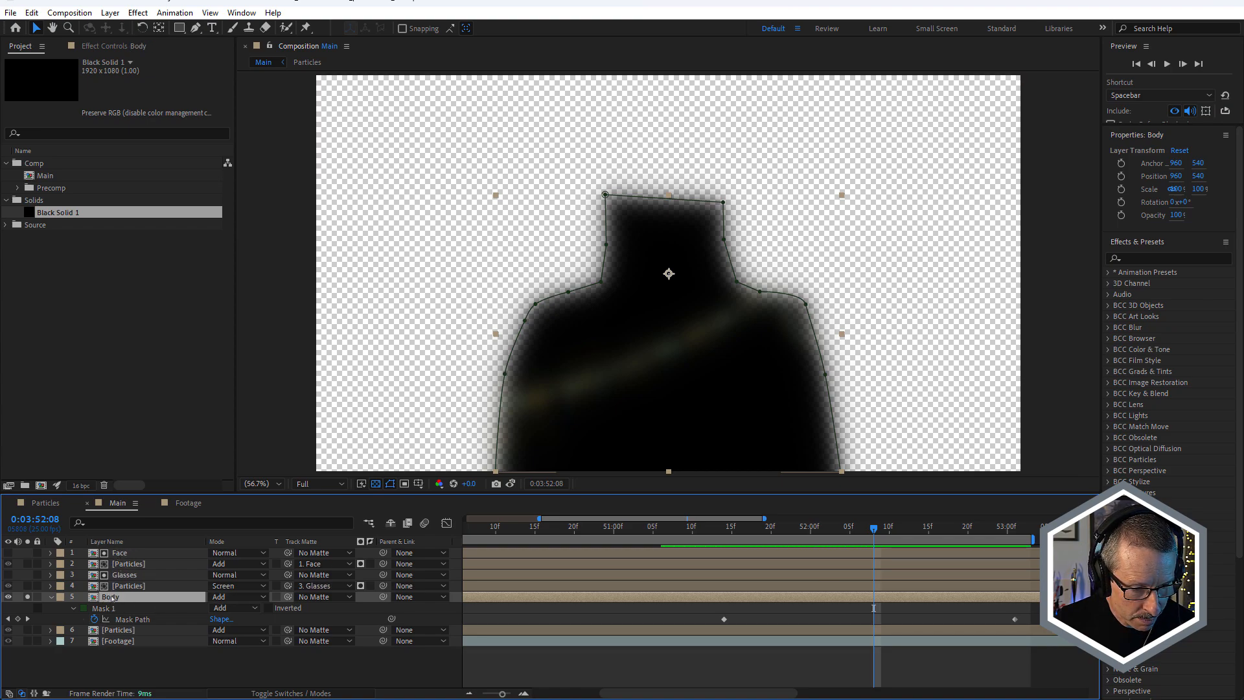
Try the Normal blending mode on the Body layer, view it with all layers unsoloed, and restore Add
{"action": "left_click", "coordinate": [237, 597]}
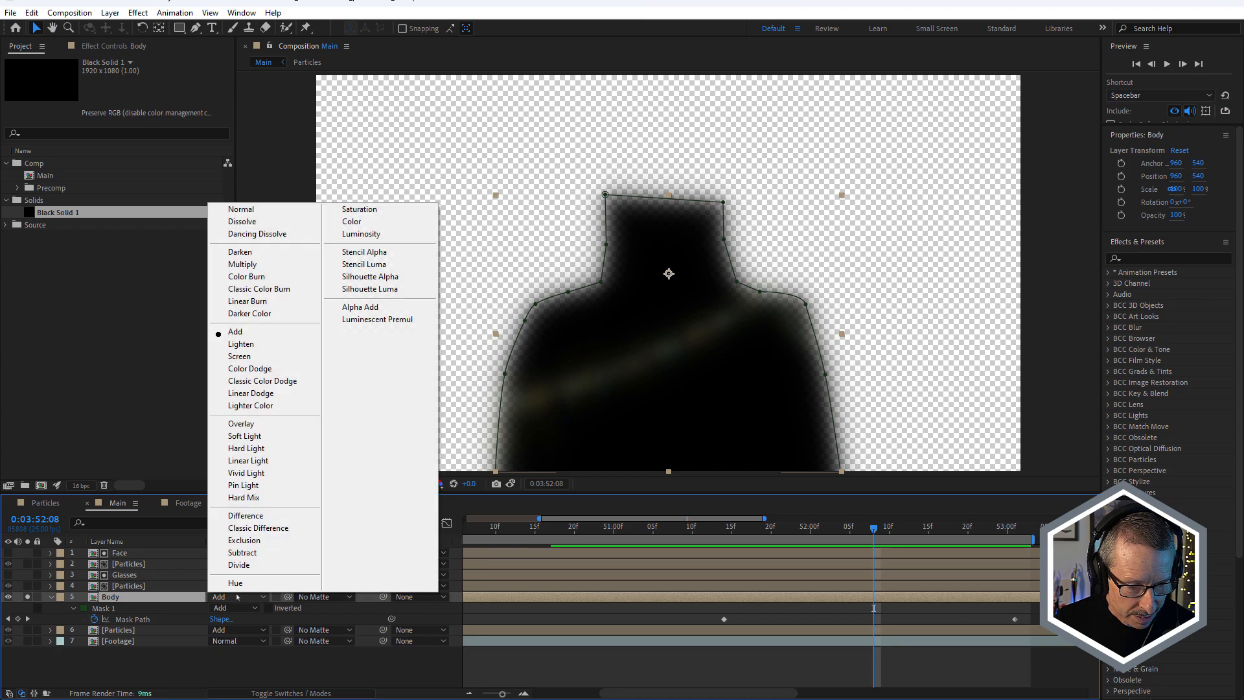
{"action": "left_click", "coordinate": [279, 209]}
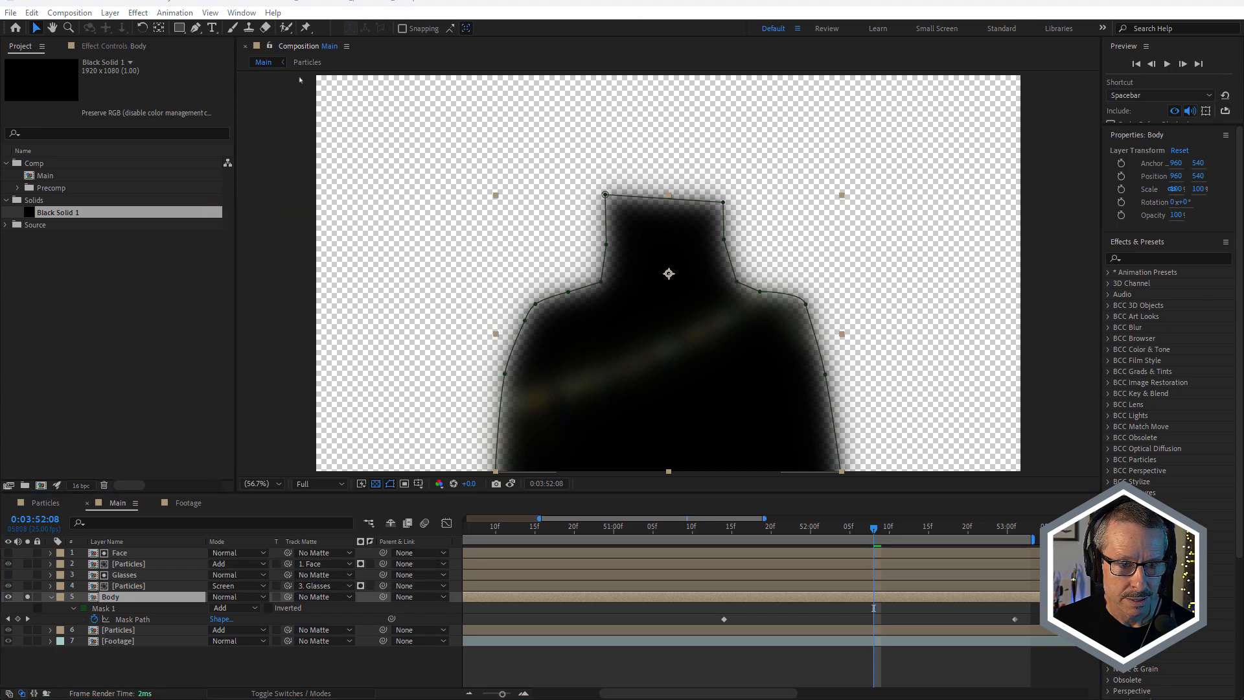
{"action": "left_click", "coordinate": [28, 597]}
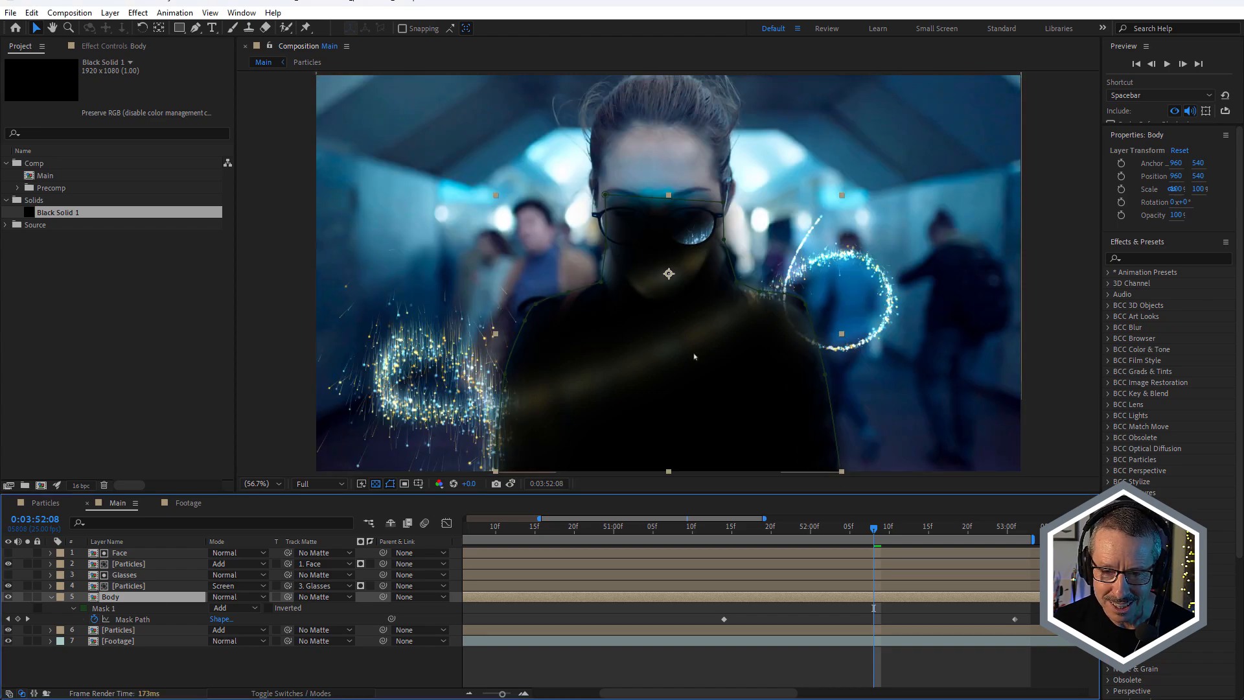
{"action": "left_click", "coordinate": [235, 597]}
{"action": "left_click", "coordinate": [235, 332]}
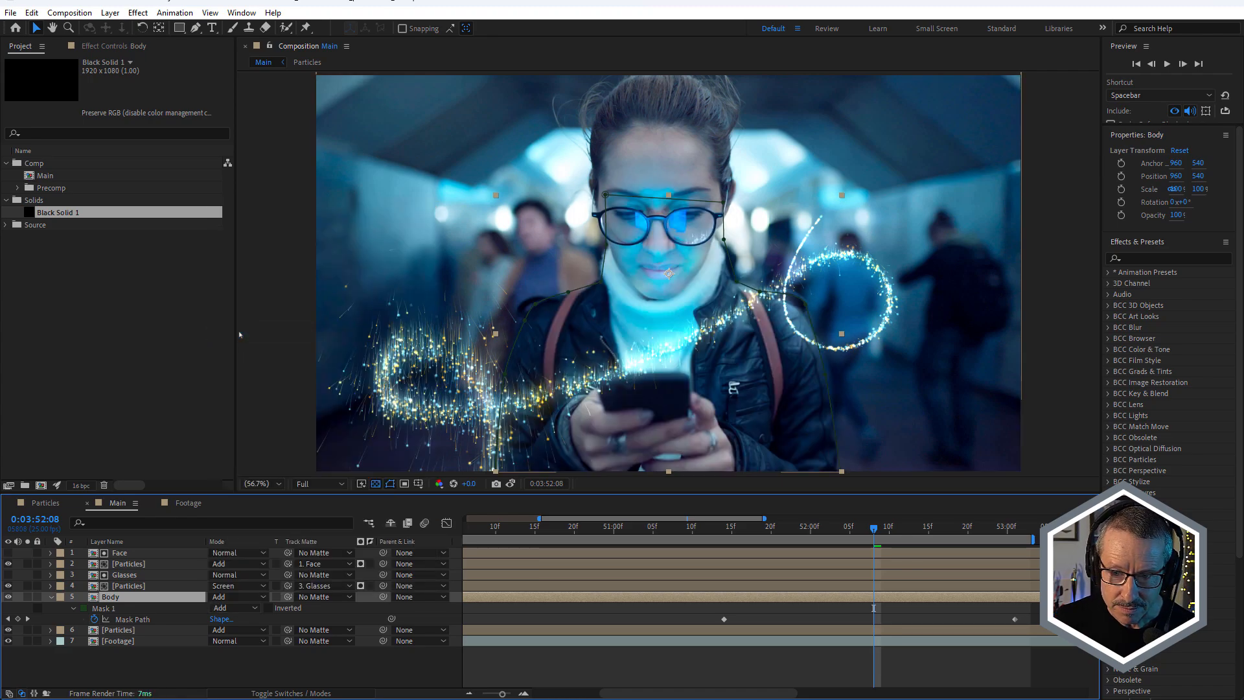
Solo the Body layer, disable its BCC+Blur effect, and inspect the unblurred particles inside Mask 1
{"action": "left_click", "coordinate": [27, 597]}
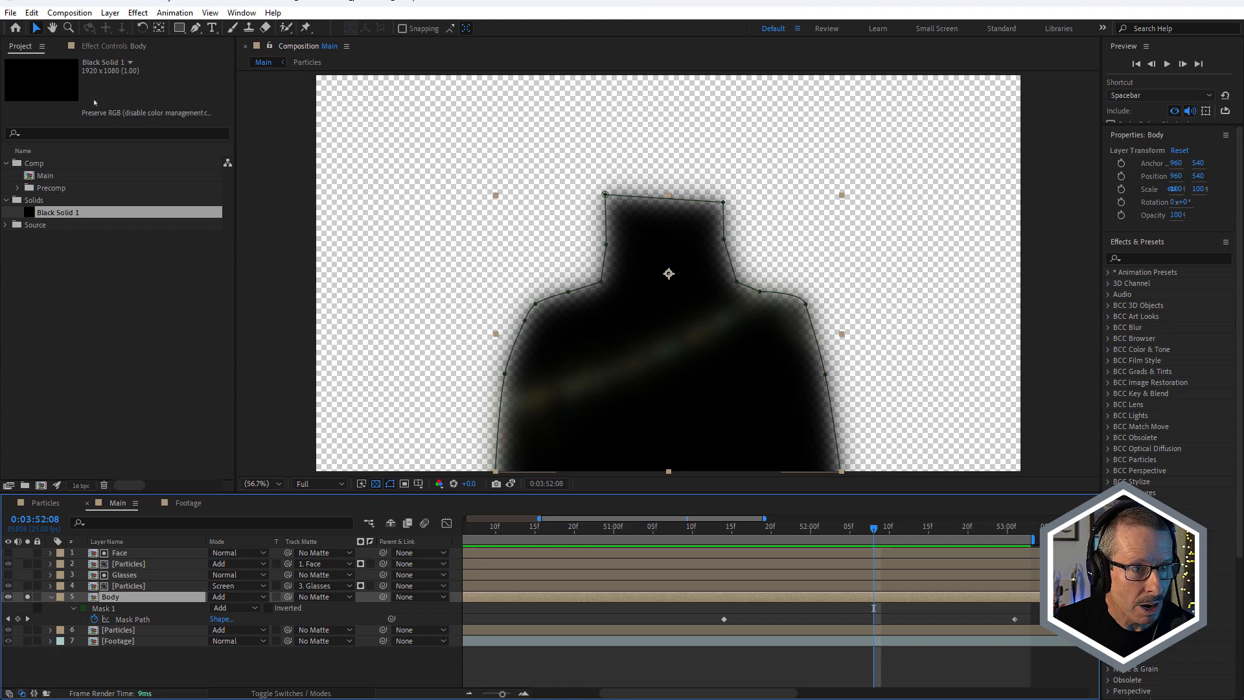
{"action": "left_click", "coordinate": [117, 47]}
{"action": "left_click", "coordinate": [42, 75]}
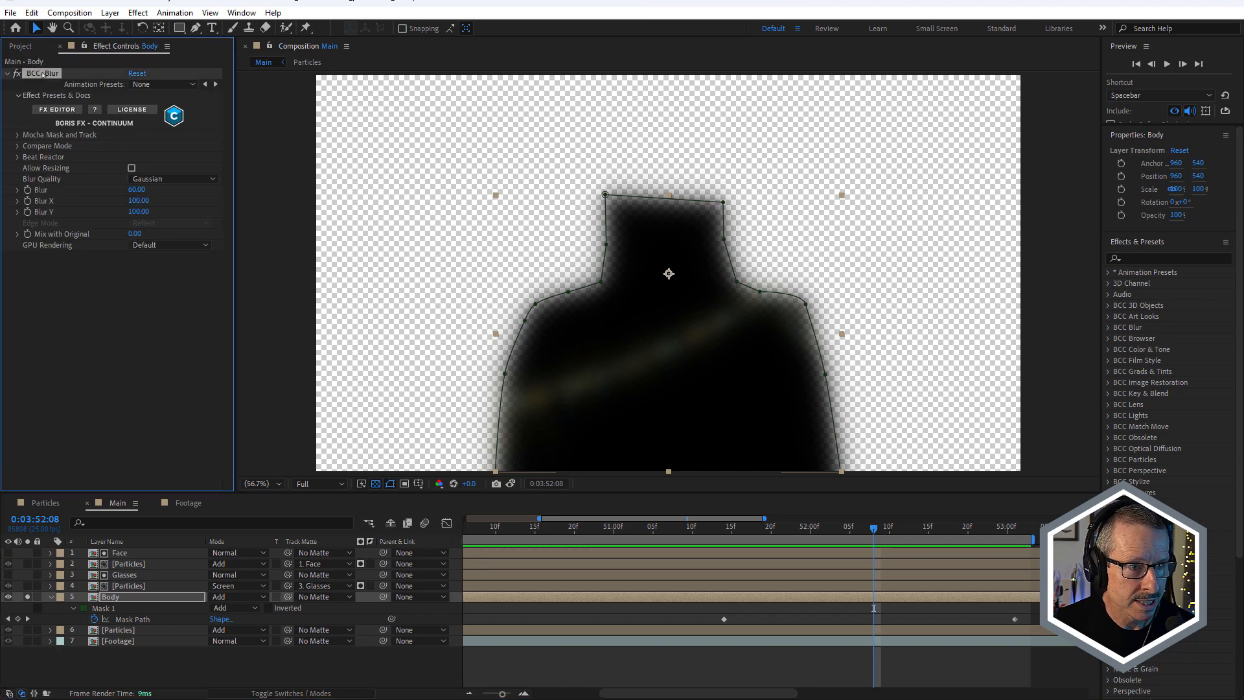
{"action": "scroll", "coordinate": [613, 375], "scroll_direction": "up", "scroll_amount": 2}
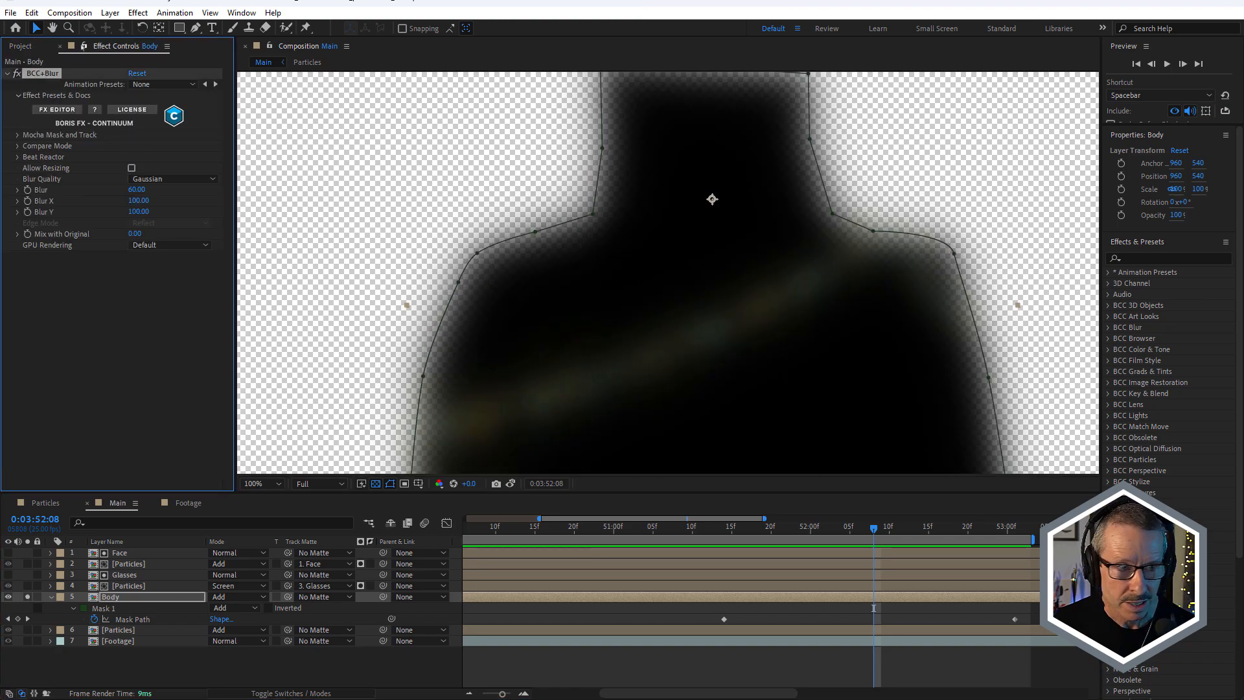
{"action": "left_click", "coordinate": [17, 74]}
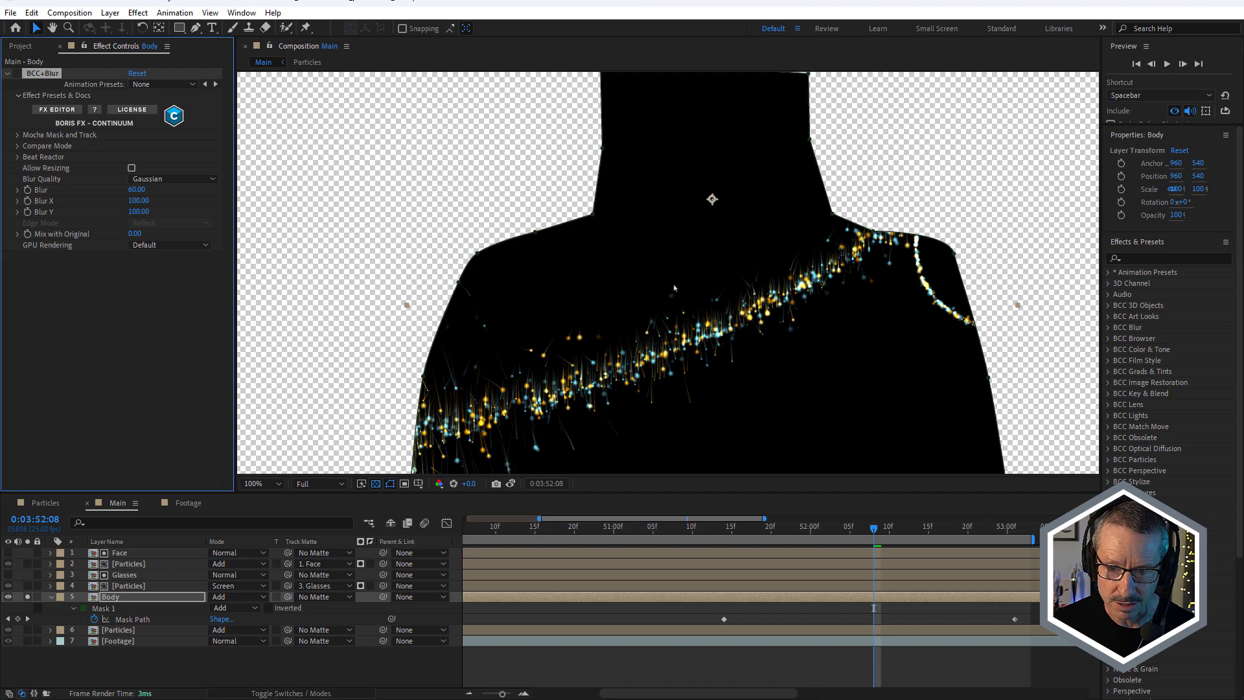
{"action": "scroll", "coordinate": [674, 288], "scroll_direction": "down", "scroll_amount": 2}
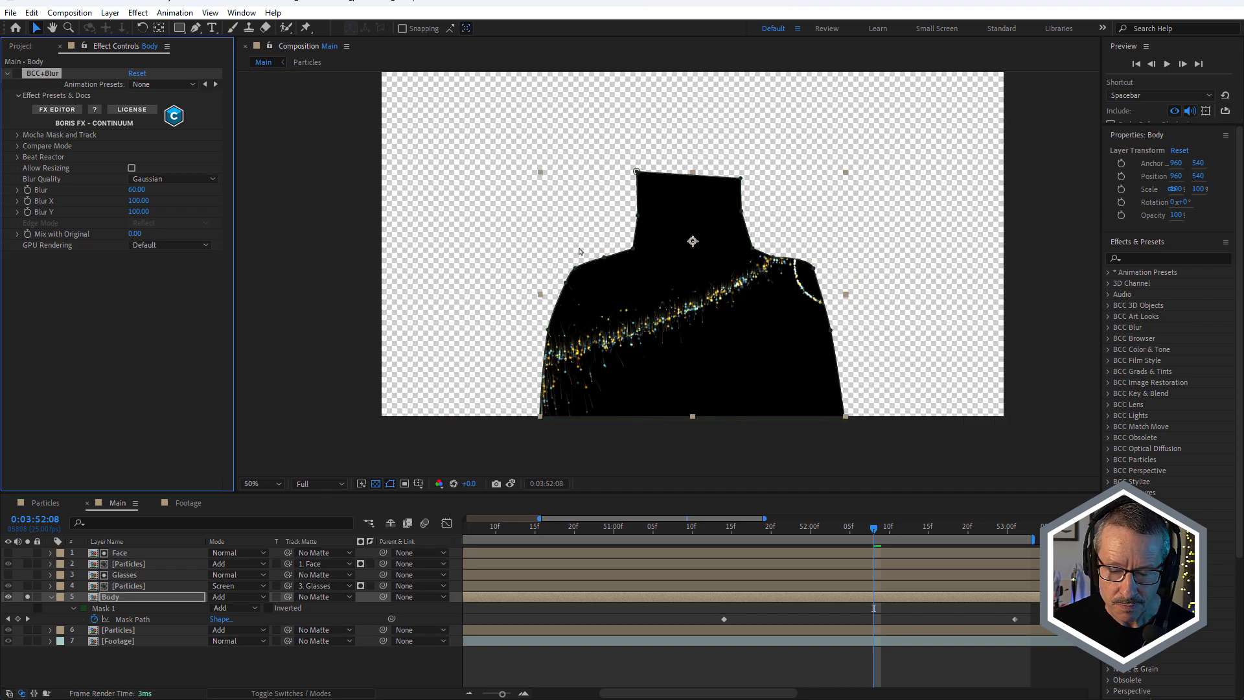
{"action": "left_click", "coordinate": [98, 610]}
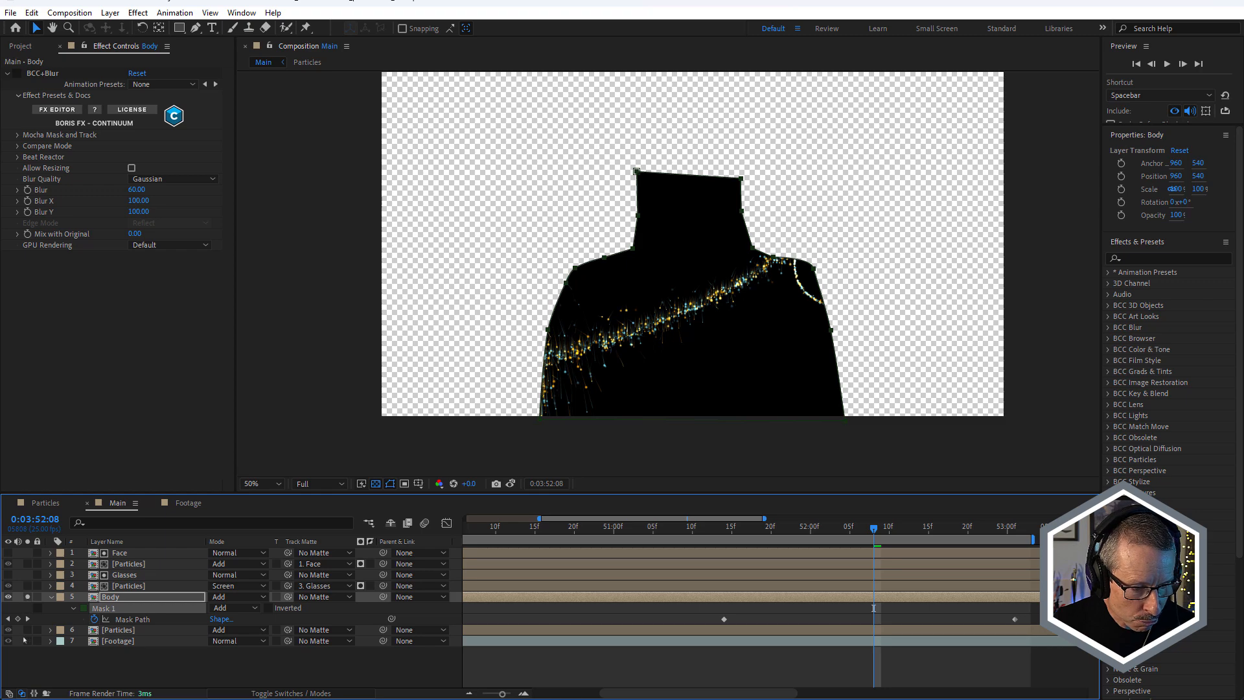
Solo the Footage layer together with Body and preview the unblurred particles over the jacket up to 0:03:51:12
{"action": "left_click", "coordinate": [27, 641]}
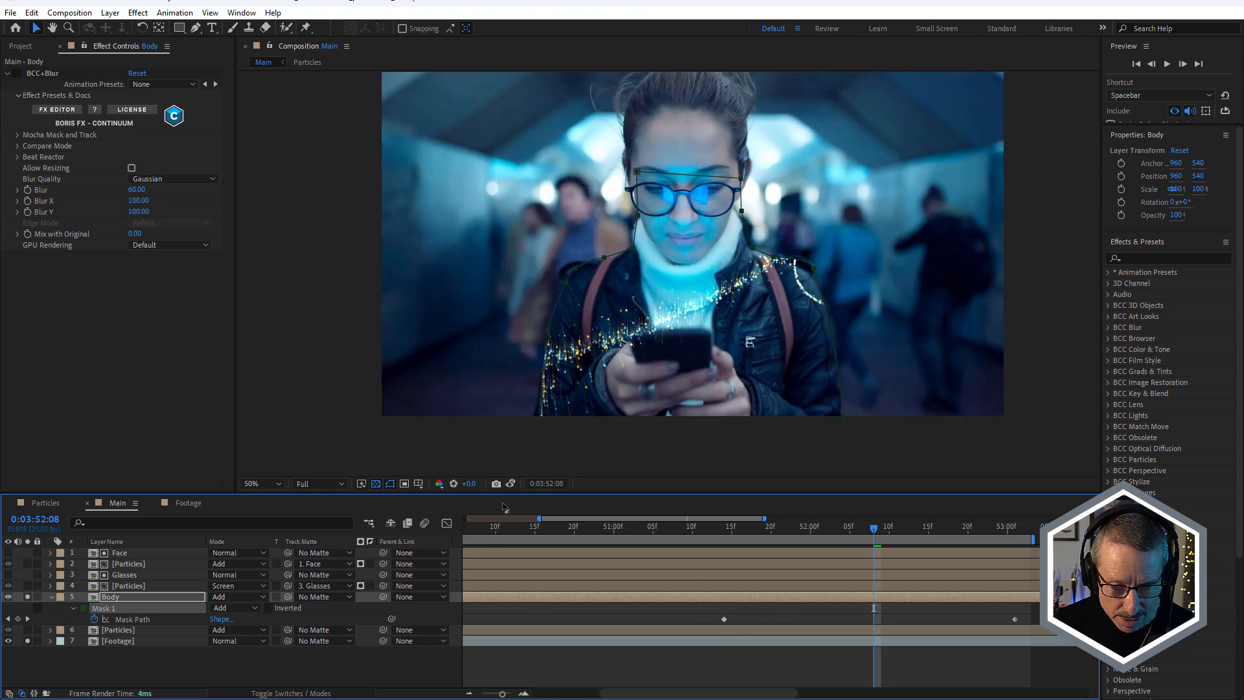
{"action": "left_click_drag", "start_coordinate": [495, 528], "coordinate": [810, 557]}
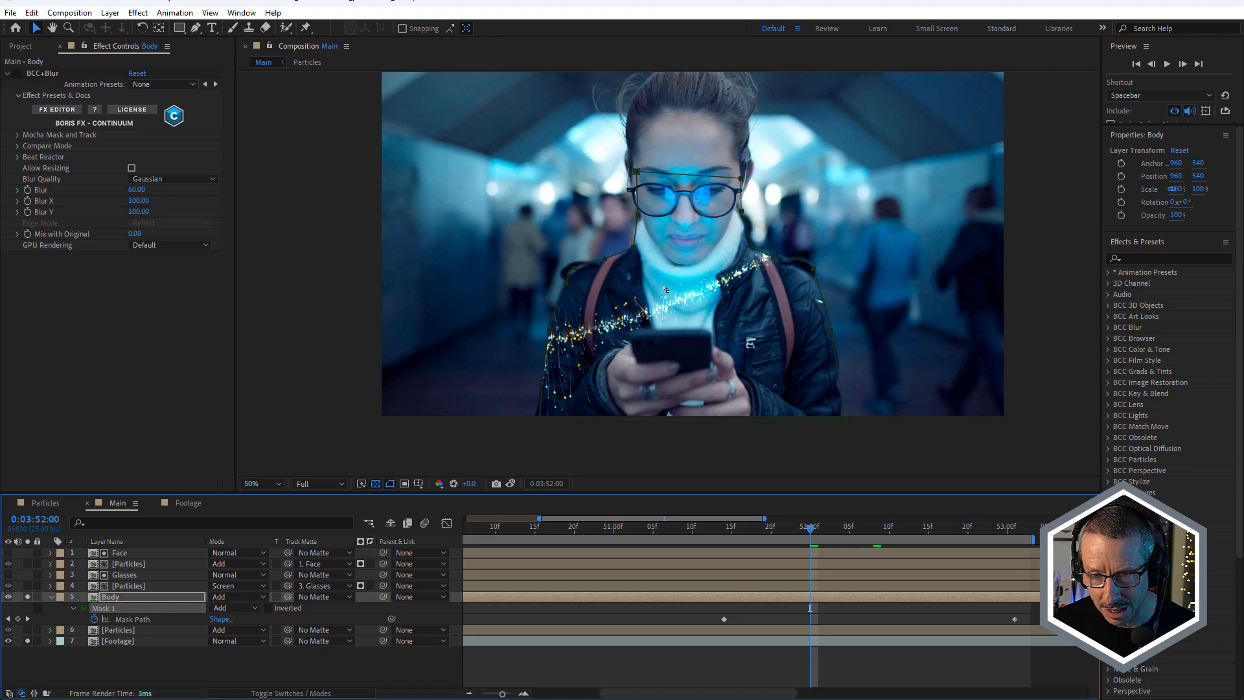
{"action": "left_click_drag", "start_coordinate": [527, 528], "coordinate": [623, 567]}
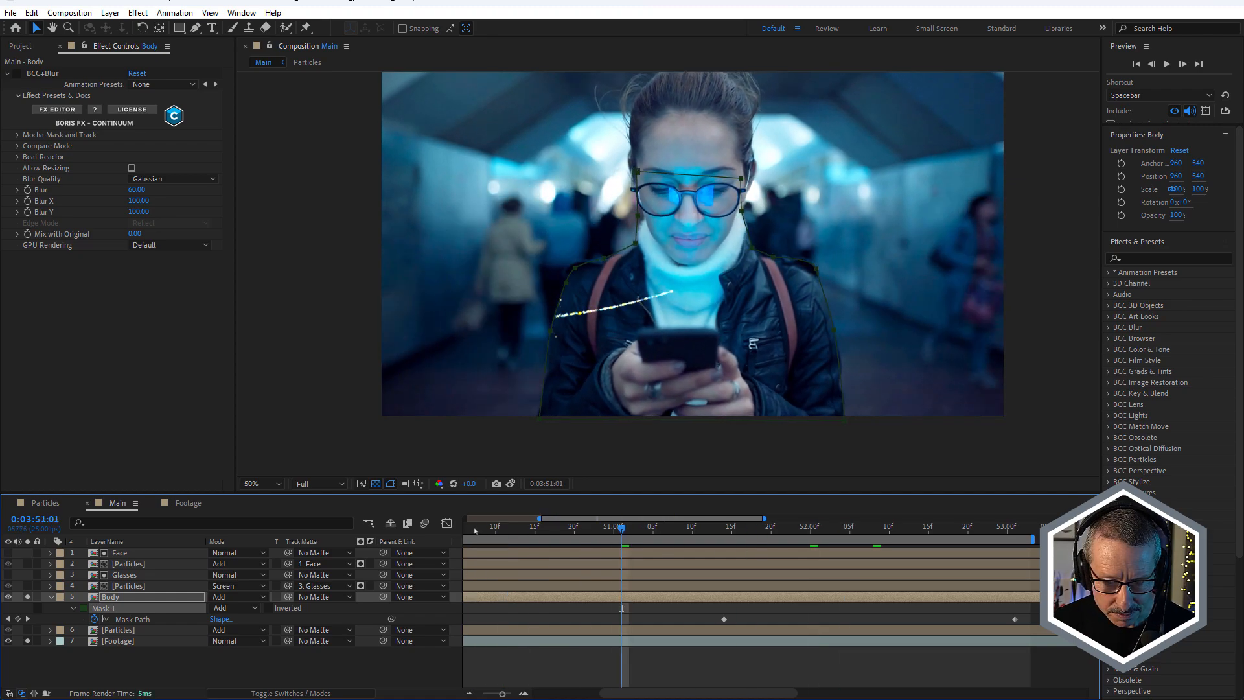
{"action": "key", "text": "space"}
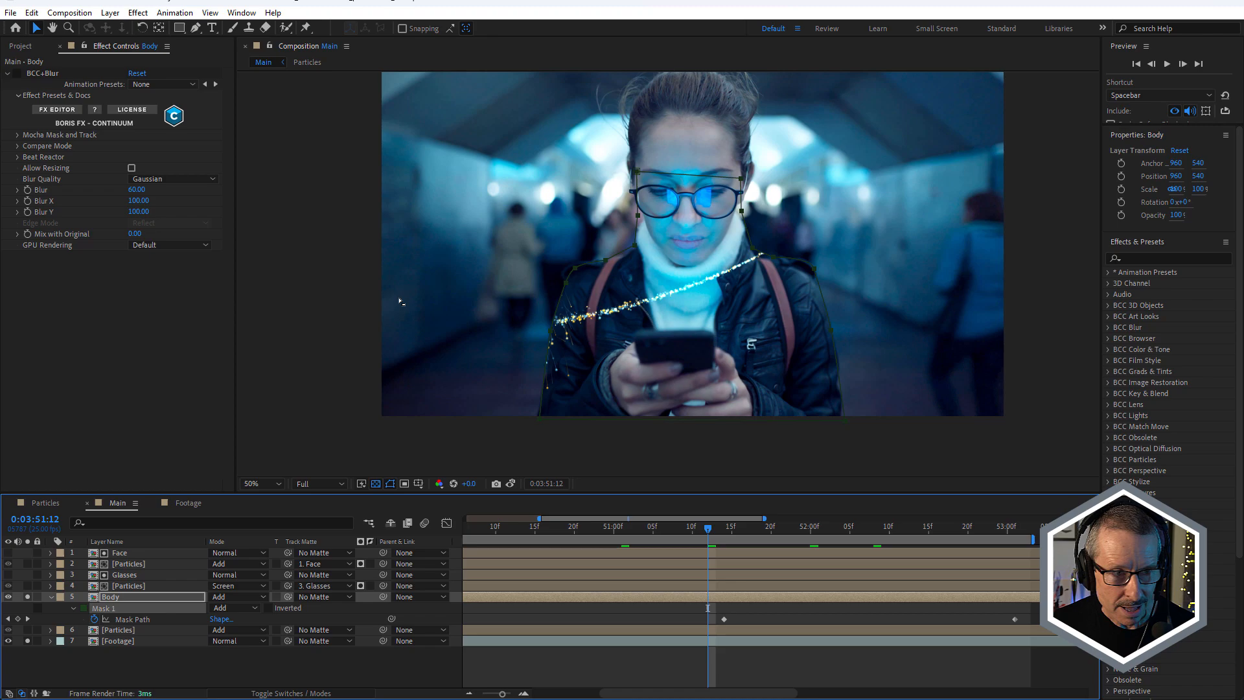
Re-enable BCC+Blur on the Body layer and check the soft glow on the jacket around 0:03:51:10
{"action": "left_click", "coordinate": [16, 73]}
{"action": "scroll", "coordinate": [596, 299], "scroll_direction": "up", "scroll_amount": 2}
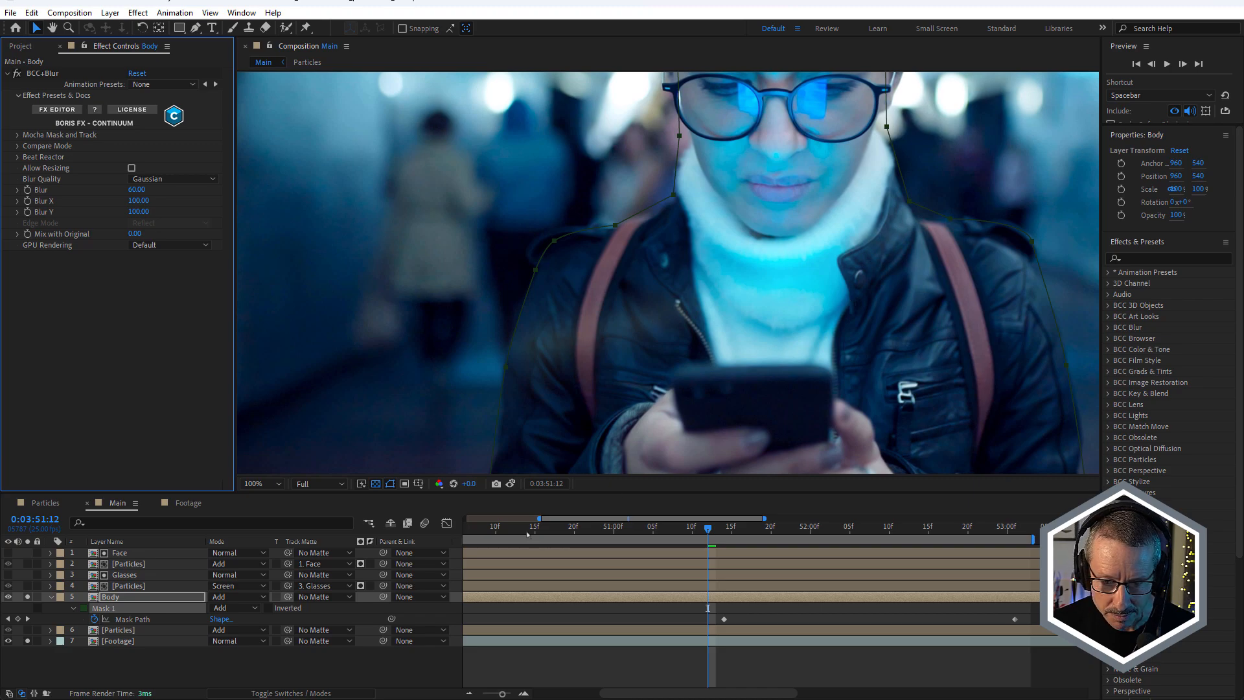
{"action": "left_click_drag", "start_coordinate": [527, 534], "coordinate": [693, 503]}
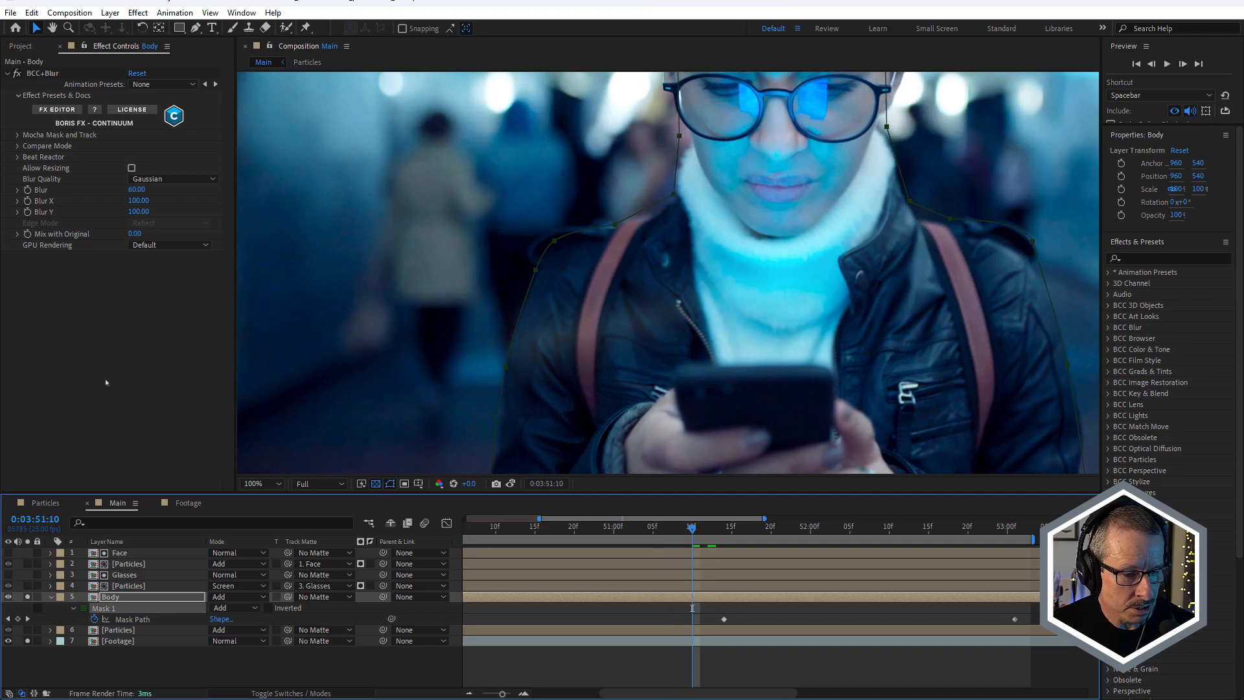
Search the effects for "displace" and apply the Distort effect Displacement Map to the Body layer
{"action": "left_click", "coordinate": [110, 597]}
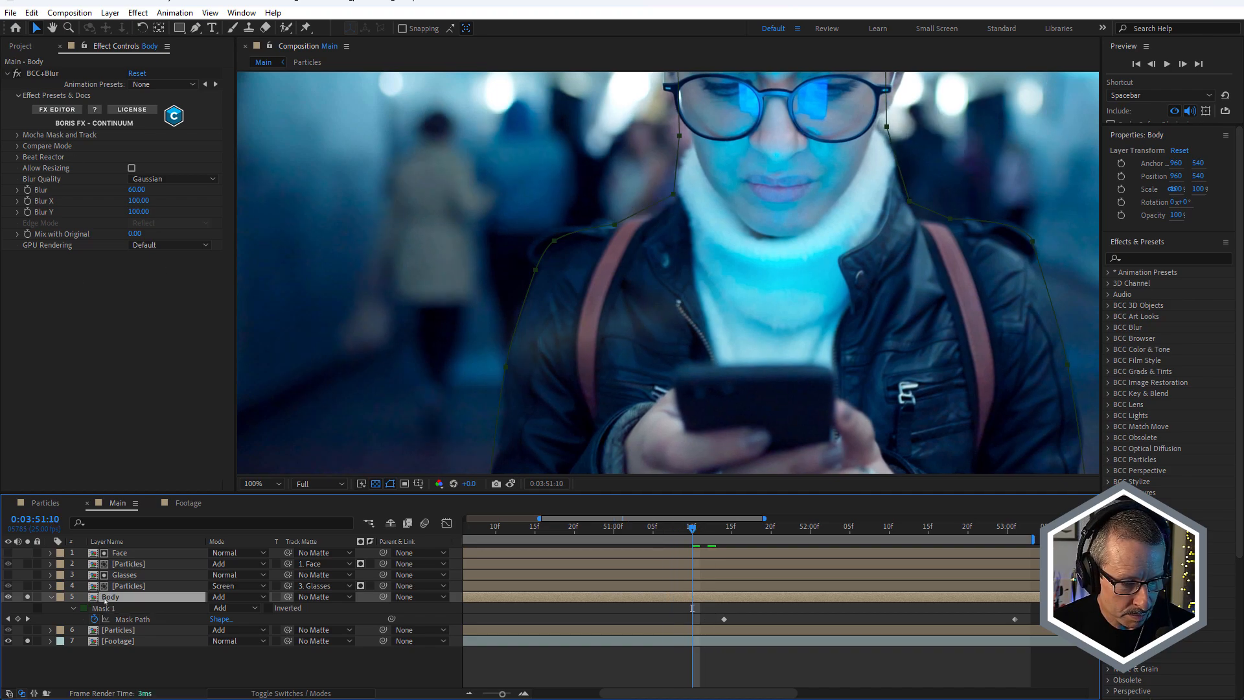
{"action": "left_click", "coordinate": [1147, 257]}
{"action": "type", "text": "dis"}
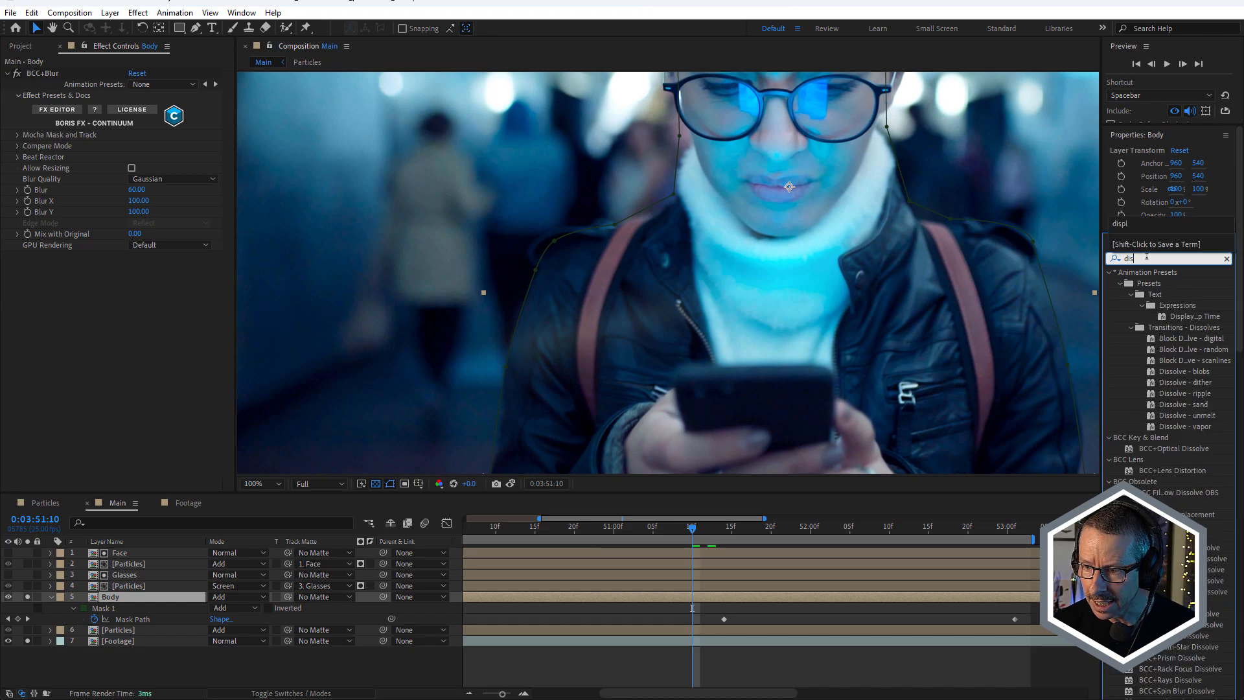
{"action": "type", "text": "pla"}
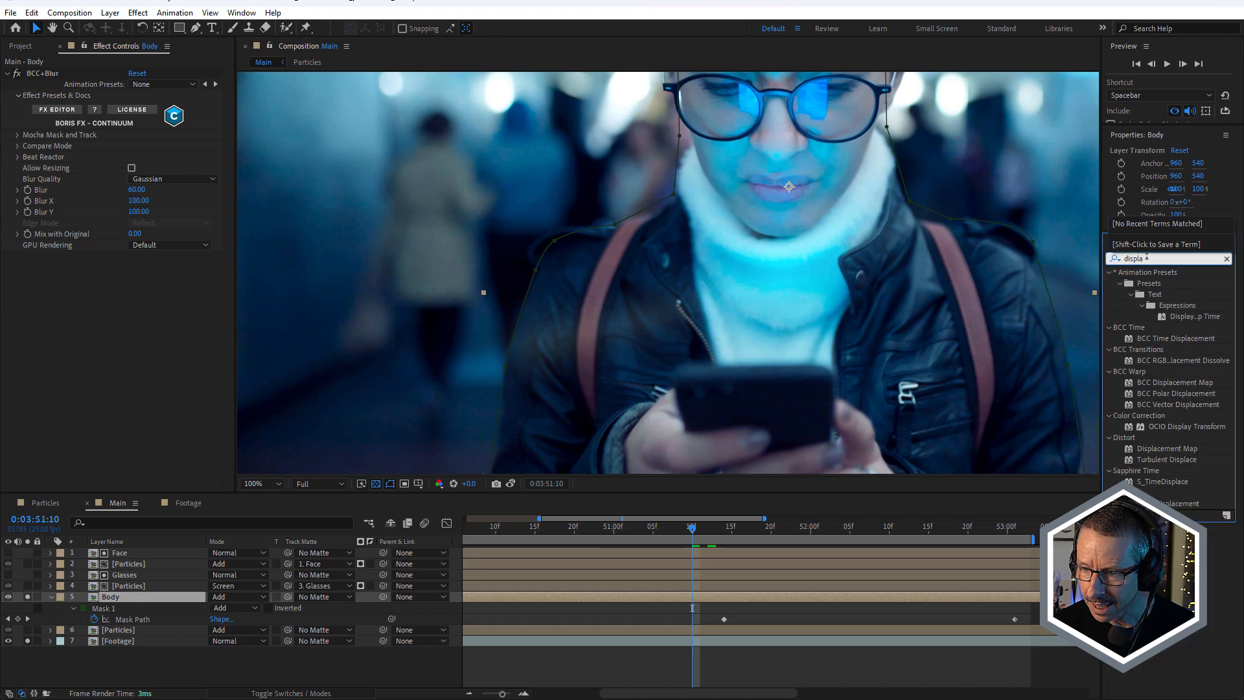
{"action": "type", "text": "ce"}
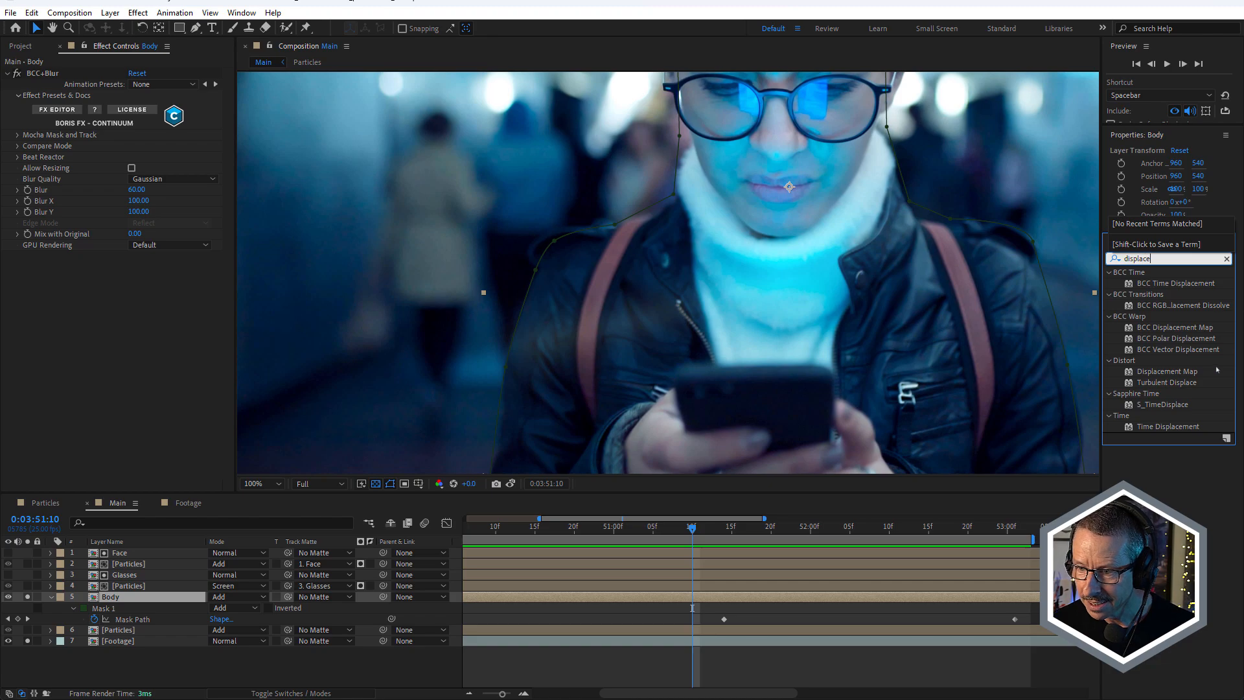
{"action": "left_click", "coordinate": [1162, 373]}
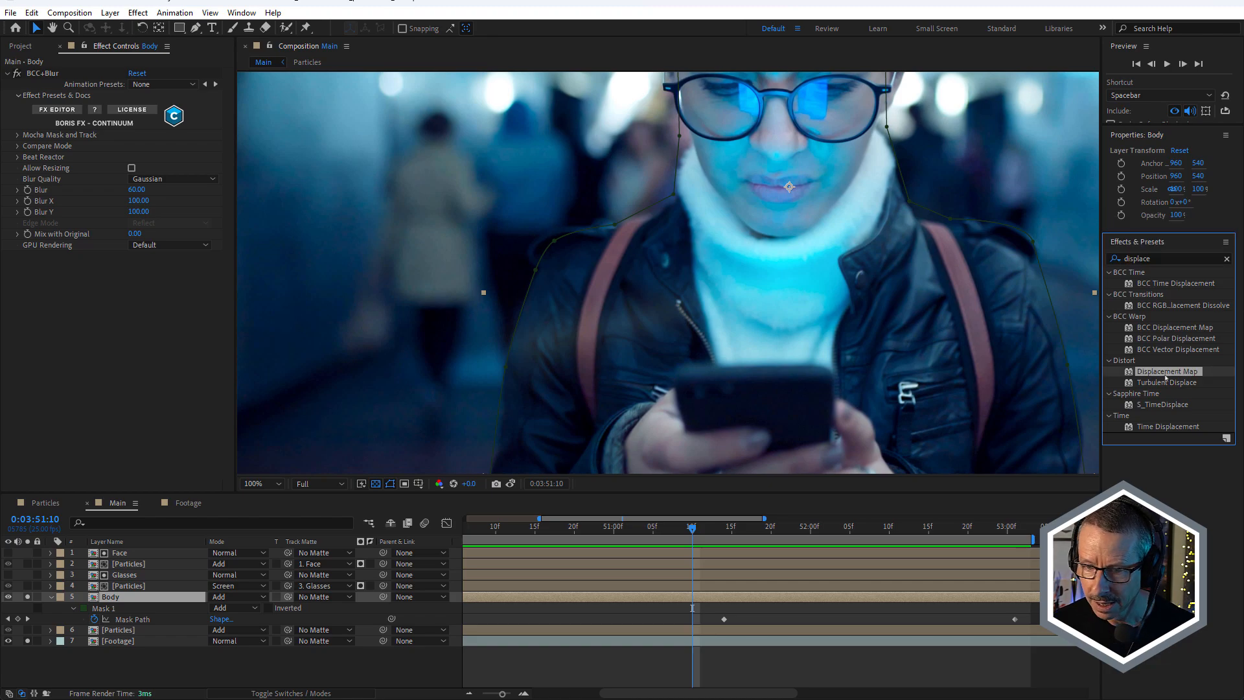
{"action": "left_click_drag", "start_coordinate": [1164, 374], "coordinate": [668, 267]}
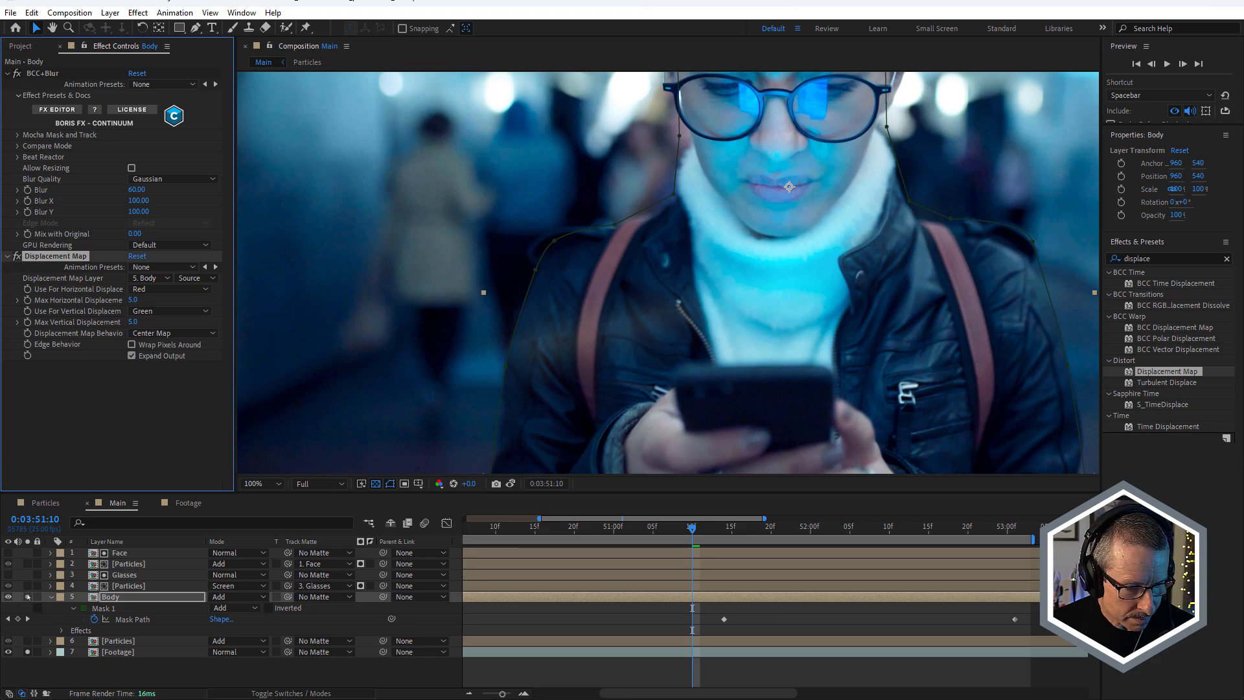
Solo the Body layer and set the Displacement Map's maximum horizontal displacement to 35 and maximum vertical displacement to 48
{"action": "left_click", "coordinate": [28, 597]}
{"action": "scroll", "coordinate": [715, 297], "scroll_direction": "up", "scroll_amount": 2}
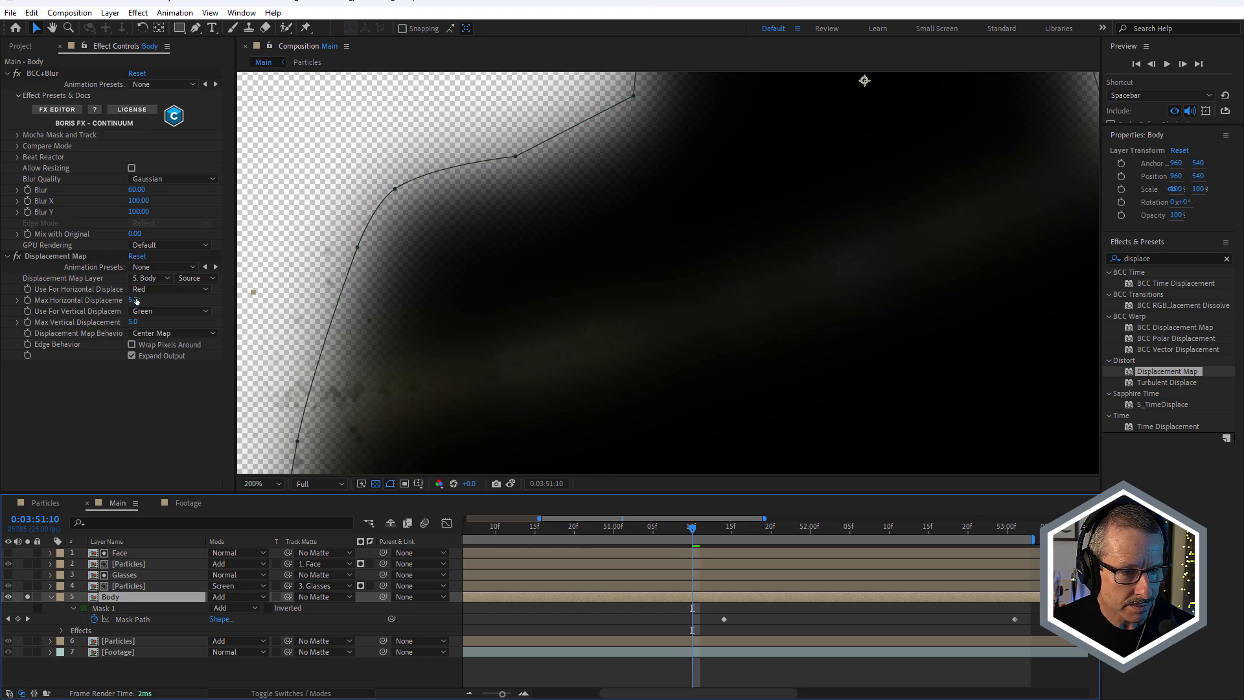
{"action": "left_click_drag", "start_coordinate": [135, 299], "coordinate": [155, 299]}
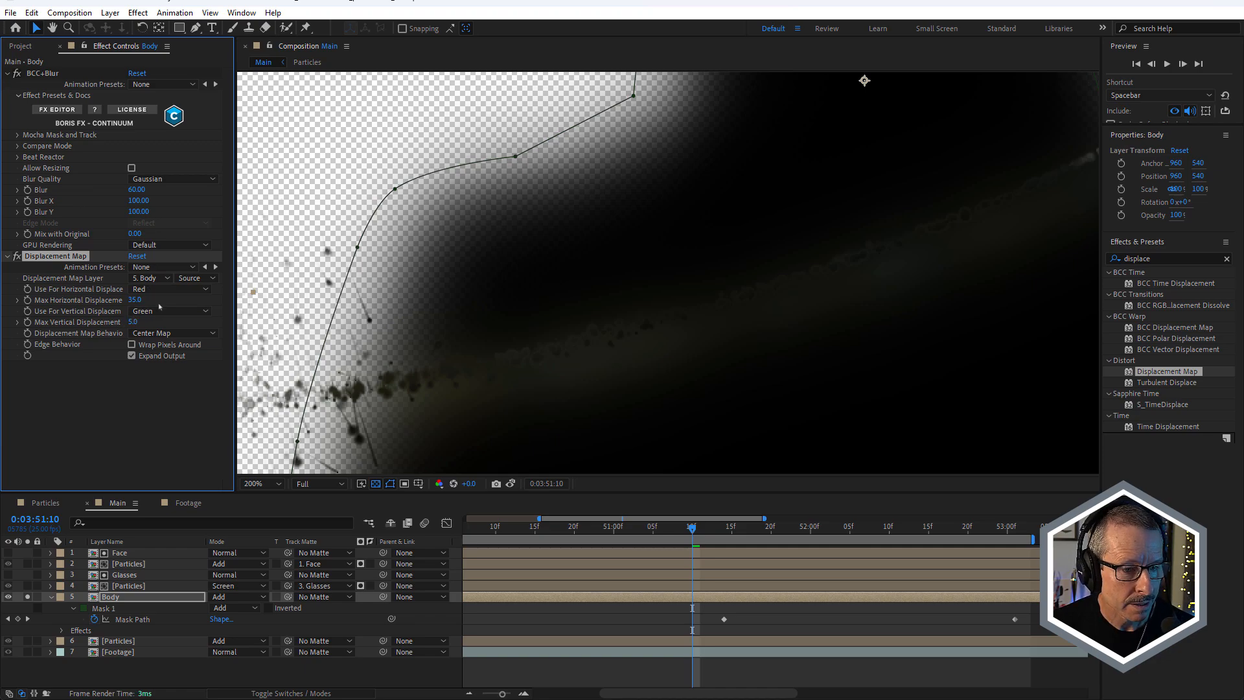
{"action": "left_click_drag", "start_coordinate": [133, 322], "coordinate": [170, 292]}
{"action": "scroll", "coordinate": [515, 236], "scroll_direction": "down", "scroll_amount": 1}
{"action": "scroll", "coordinate": [556, 307], "scroll_direction": "up", "scroll_amount": 1}
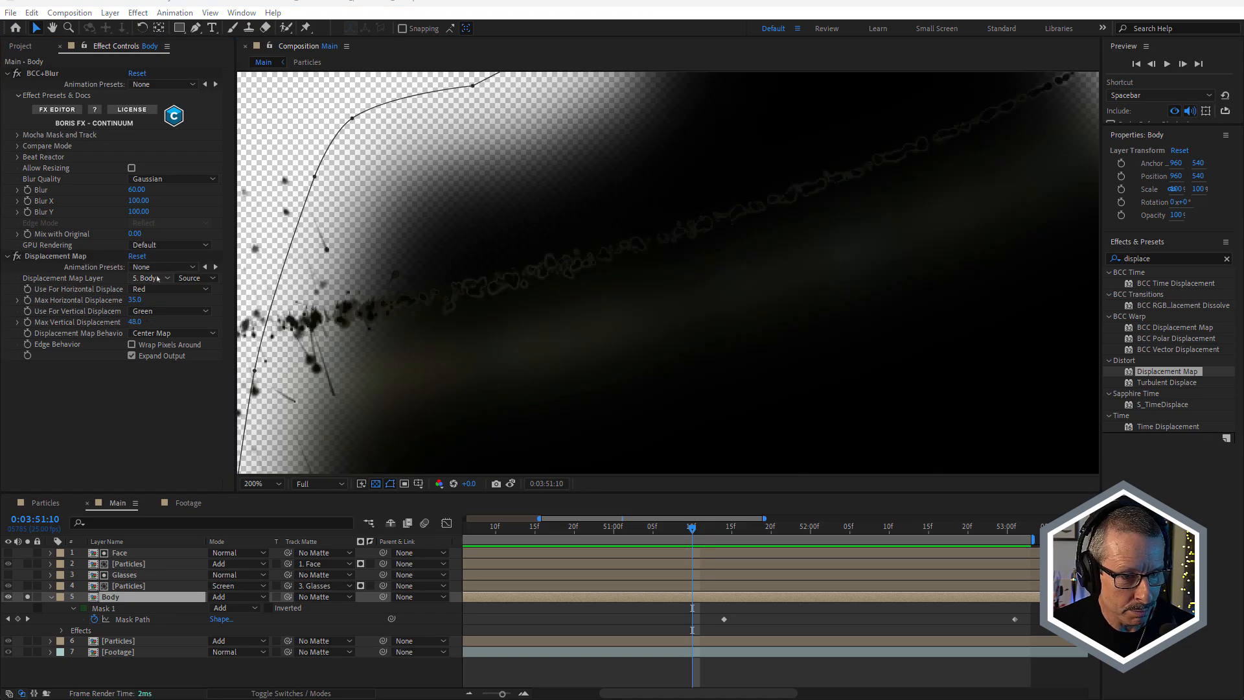
Set the Displacement Map layer to 7. Footage and inspect the distorted glow across the shoulders and collar
{"action": "left_click", "coordinate": [150, 278]}
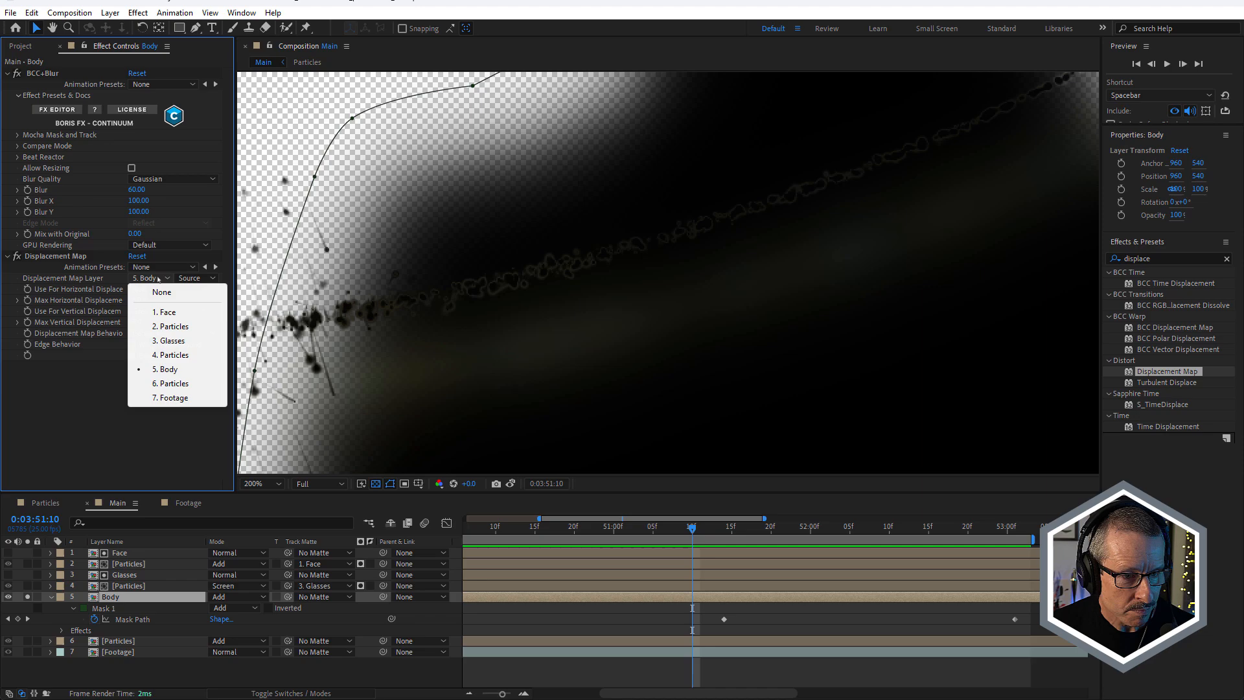
{"action": "left_click", "coordinate": [173, 397]}
{"action": "scroll", "coordinate": [510, 296], "scroll_direction": "down", "scroll_amount": 1}
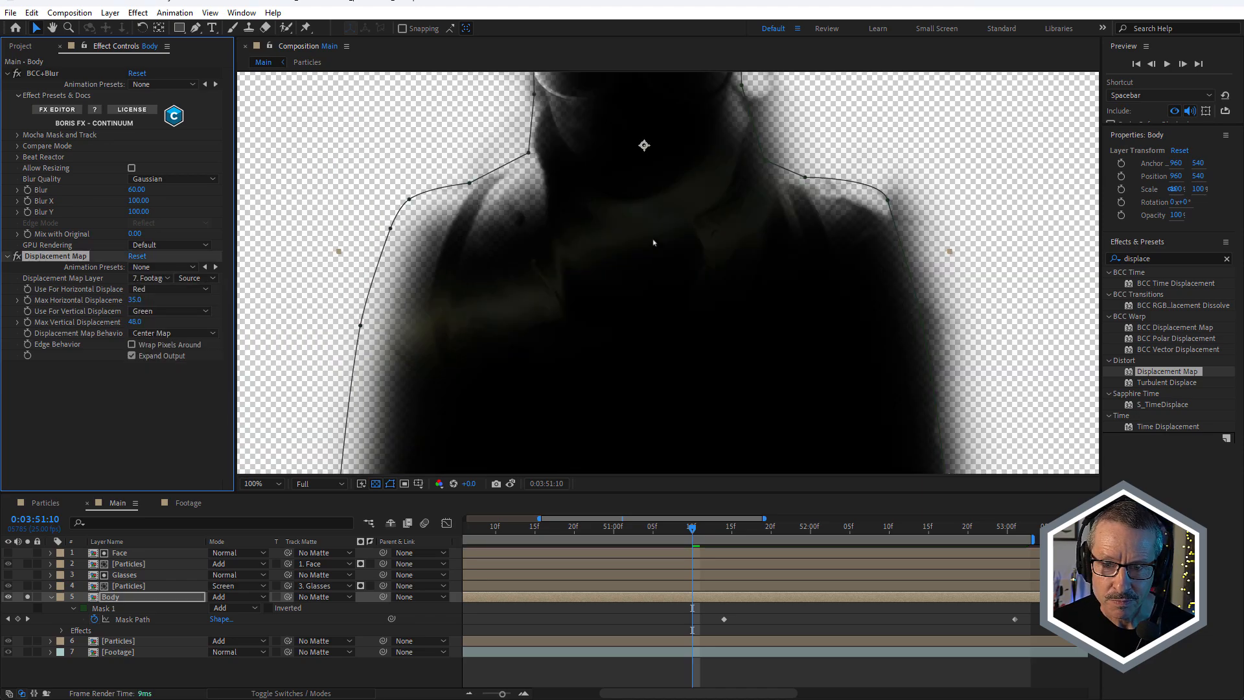
{"action": "scroll", "coordinate": [653, 242], "scroll_direction": "up", "scroll_amount": 1}
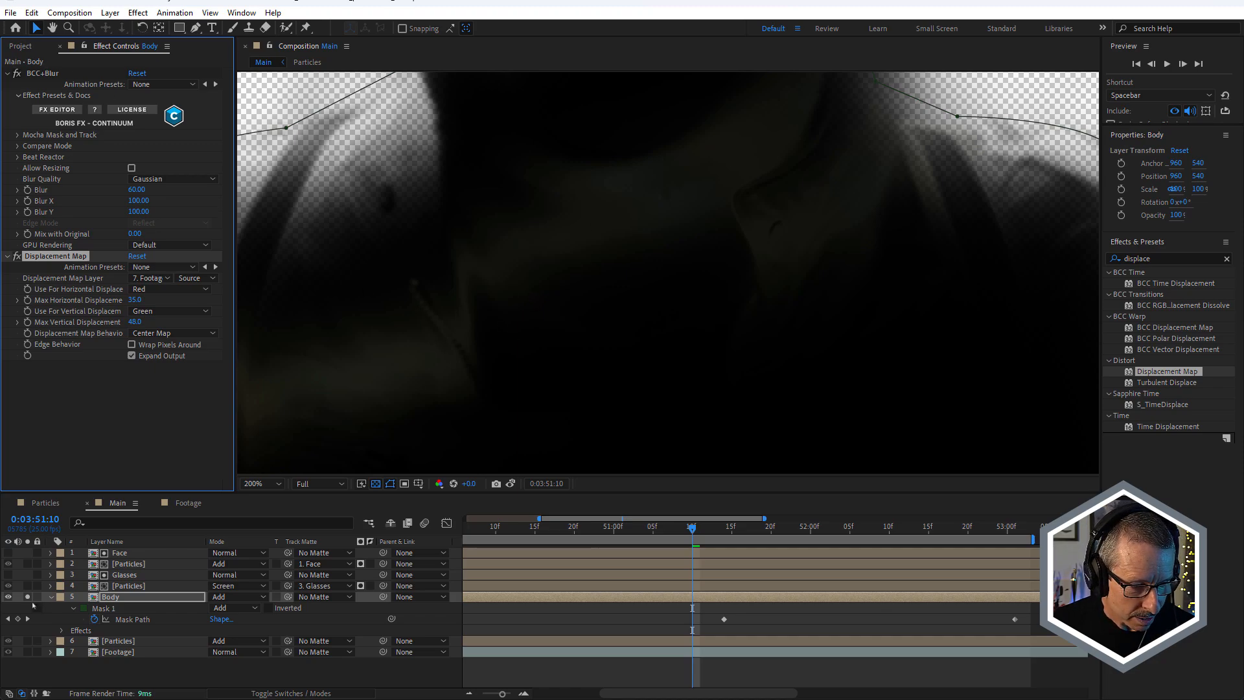
Solo the Footage layer together with Body and compare the jacket with Displacement Map off and on, ending at 0:03:50:24
{"action": "left_click", "coordinate": [27, 652]}
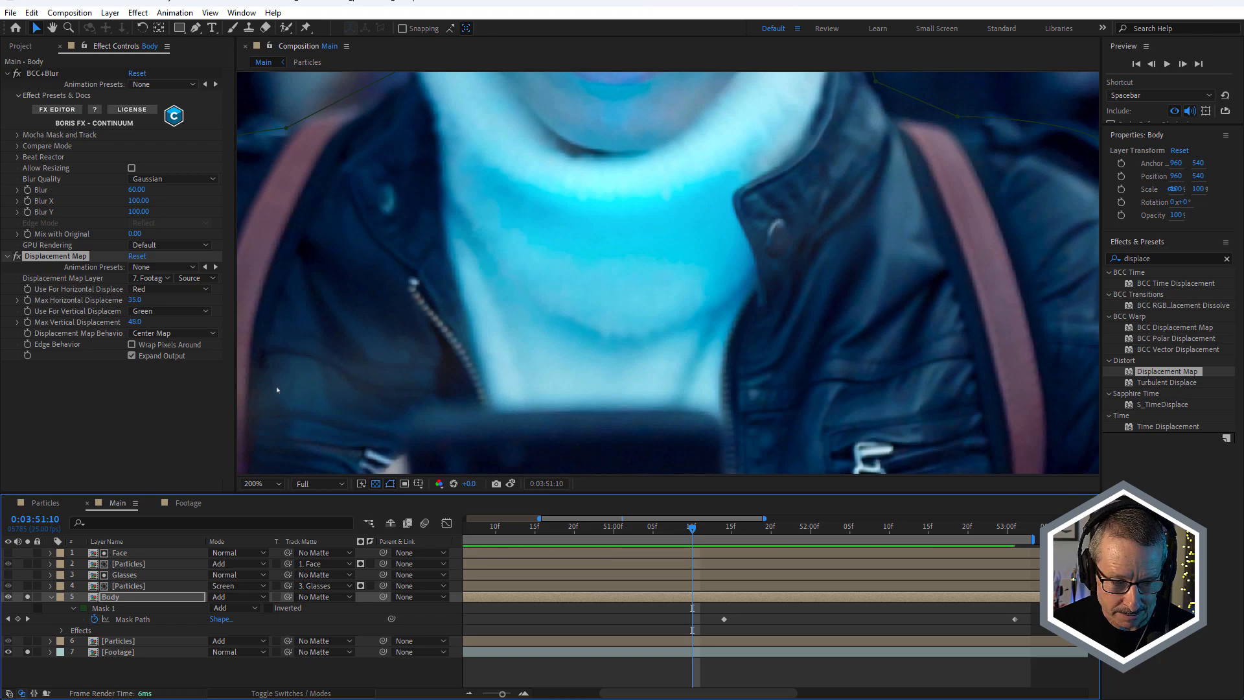
{"action": "key", "text": "space"}
{"action": "left_click", "coordinate": [17, 256]}
{"action": "left_click", "coordinate": [18, 256]}
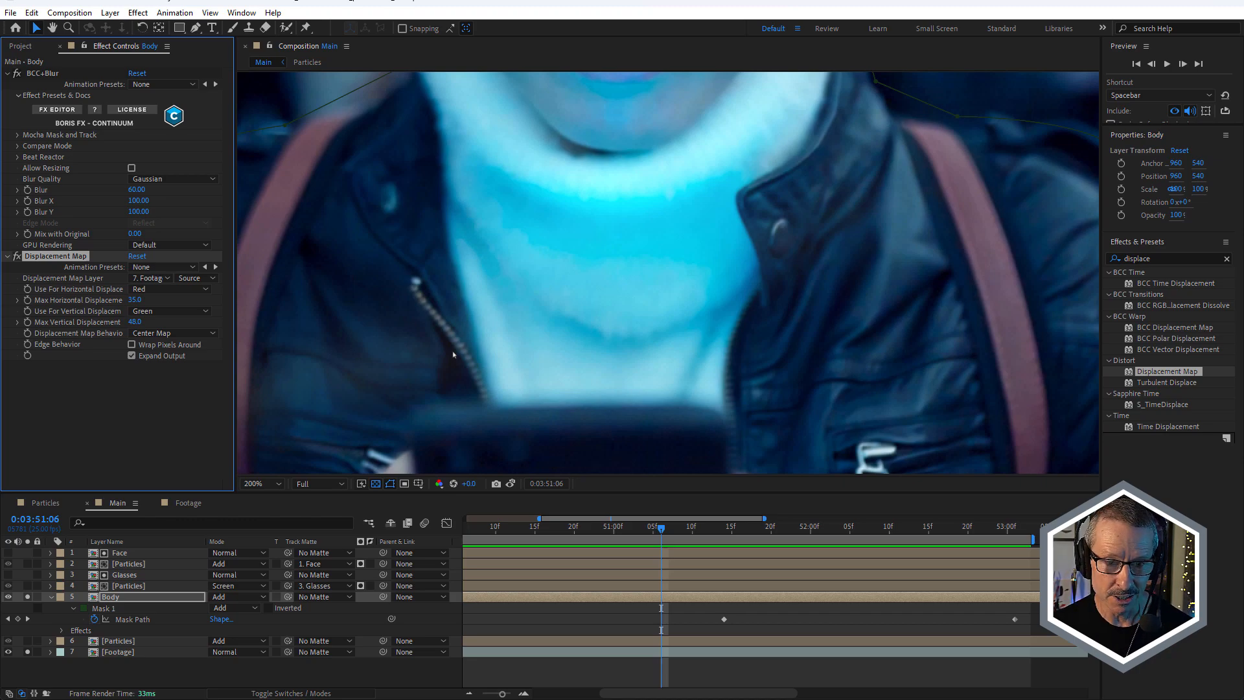
{"action": "left_click_drag", "start_coordinate": [496, 530], "coordinate": [606, 574]}
{"action": "scroll", "coordinate": [350, 379], "scroll_direction": "up", "scroll_amount": 3}
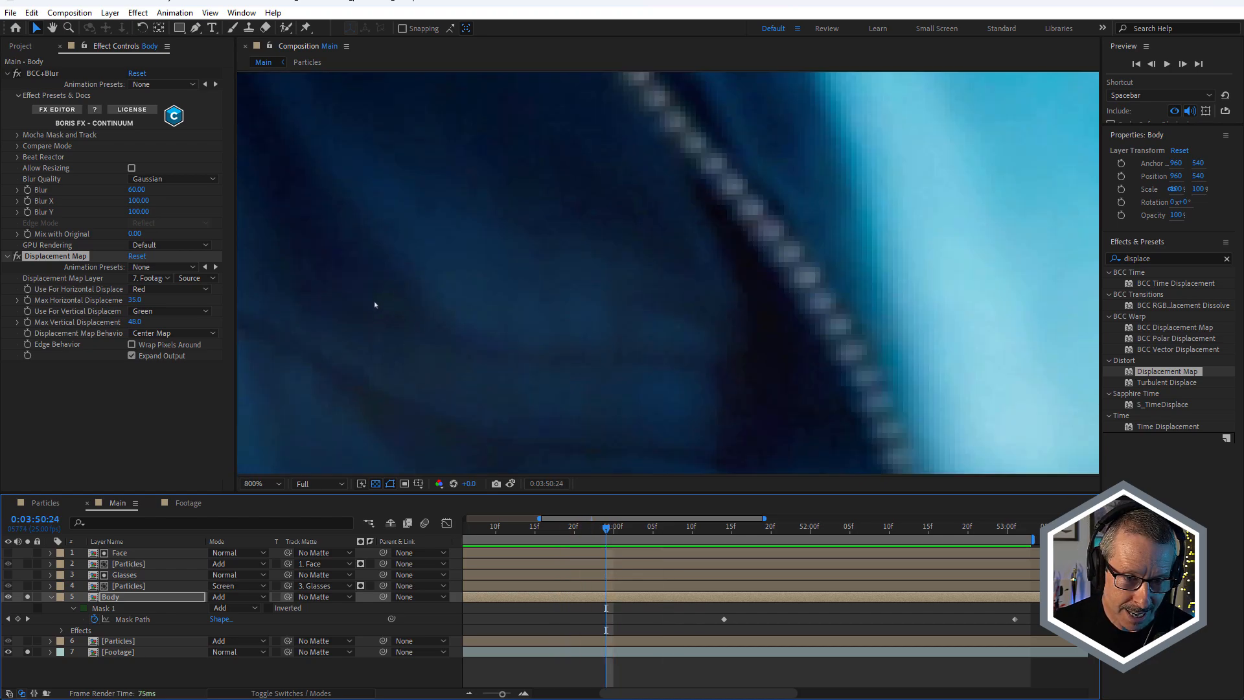
Solo only the Body layer and inspect its displaced glow close up around the jacket zipper
{"action": "left_click", "coordinate": [27, 597], "text": "alt"}
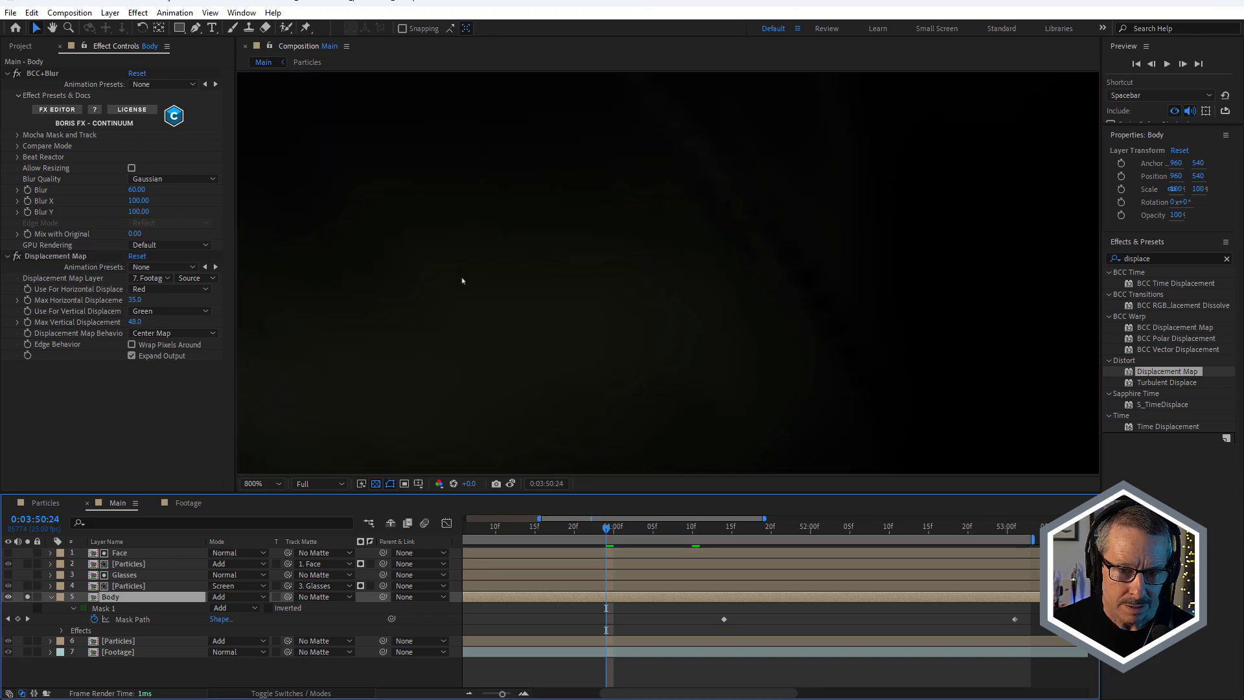
{"action": "scroll", "coordinate": [462, 280], "scroll_direction": "down", "scroll_amount": 3}
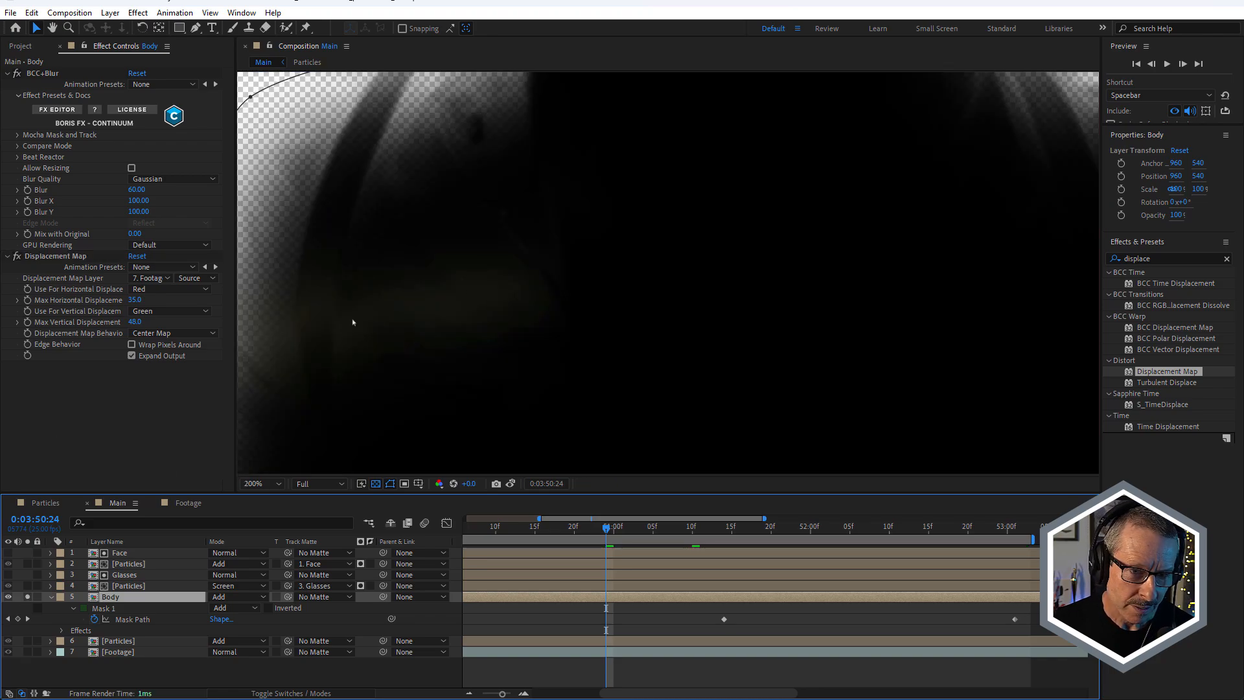
{"action": "scroll", "coordinate": [353, 322], "scroll_direction": "up", "scroll_amount": 1}
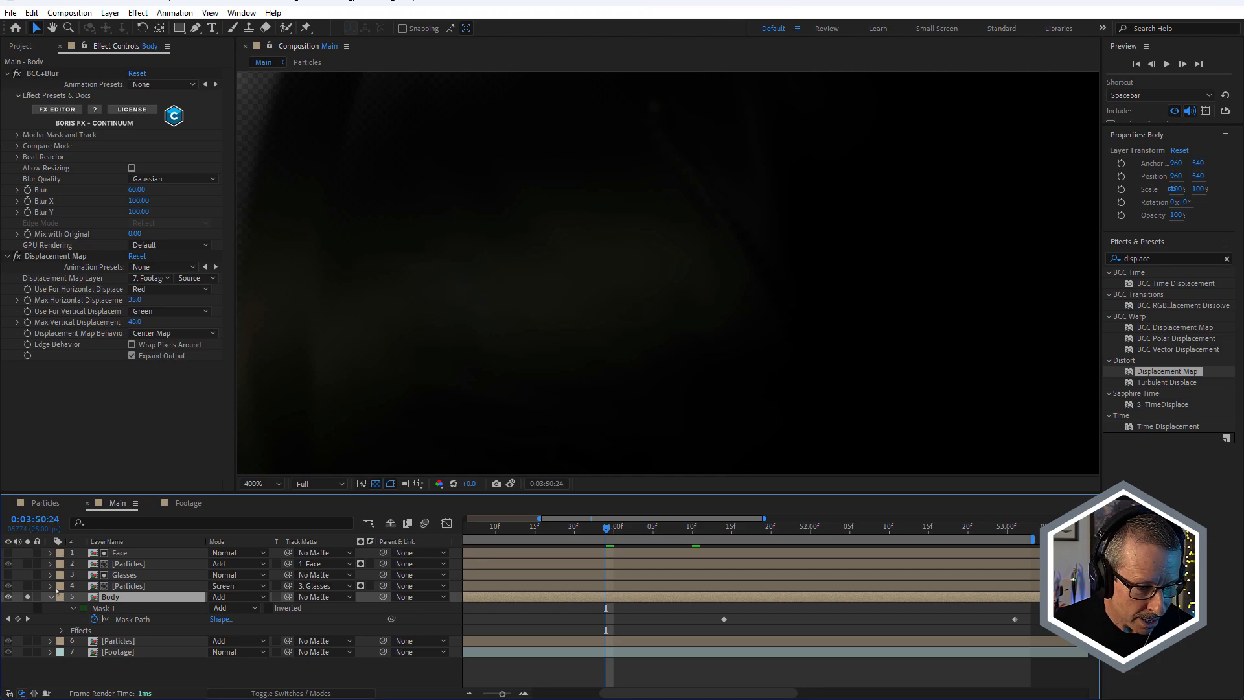
Collapse the Body layer, solo Footage with it again, and compare the jacket with and without the Displacement Map
{"action": "left_click", "coordinate": [51, 596]}
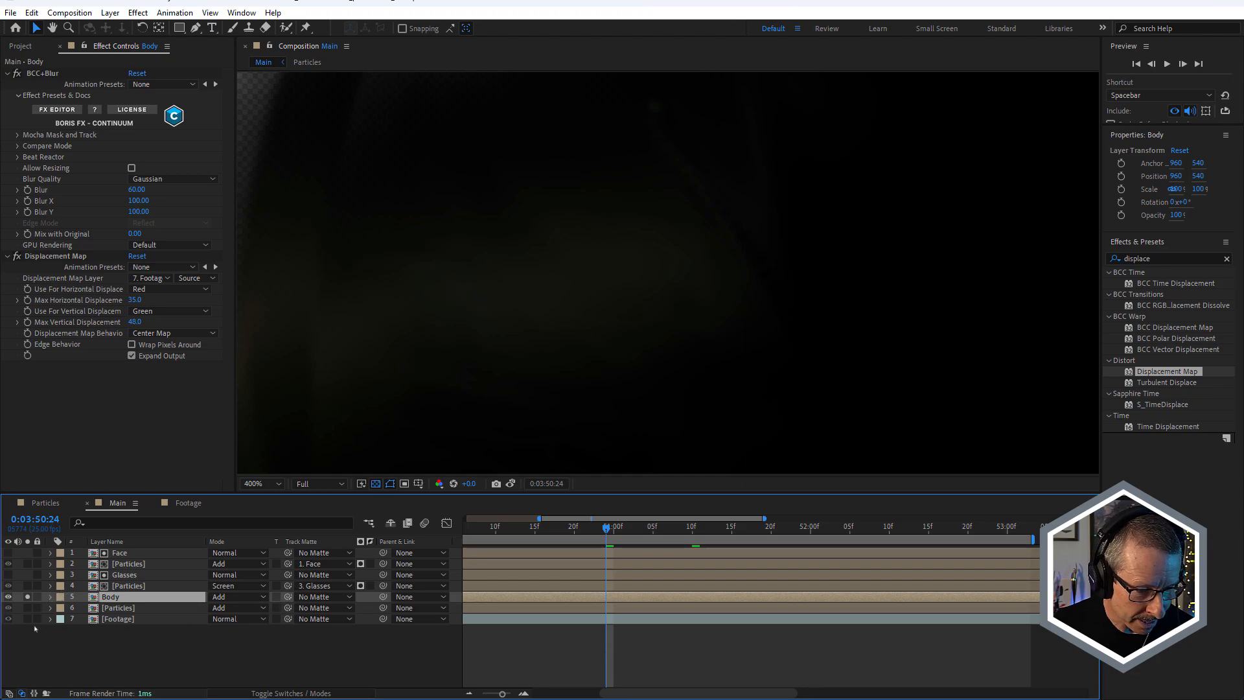
{"action": "left_click", "coordinate": [28, 619]}
{"action": "scroll", "coordinate": [471, 232], "scroll_direction": "down", "scroll_amount": 2}
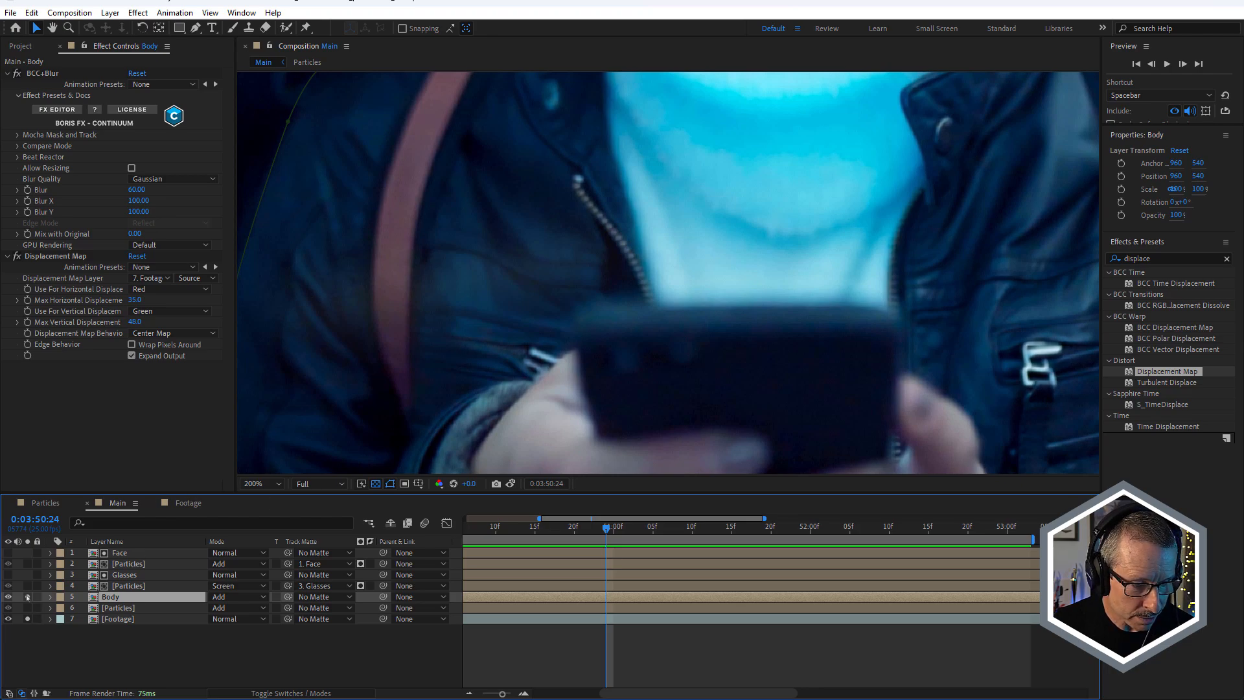
{"action": "left_click", "coordinate": [17, 256]}
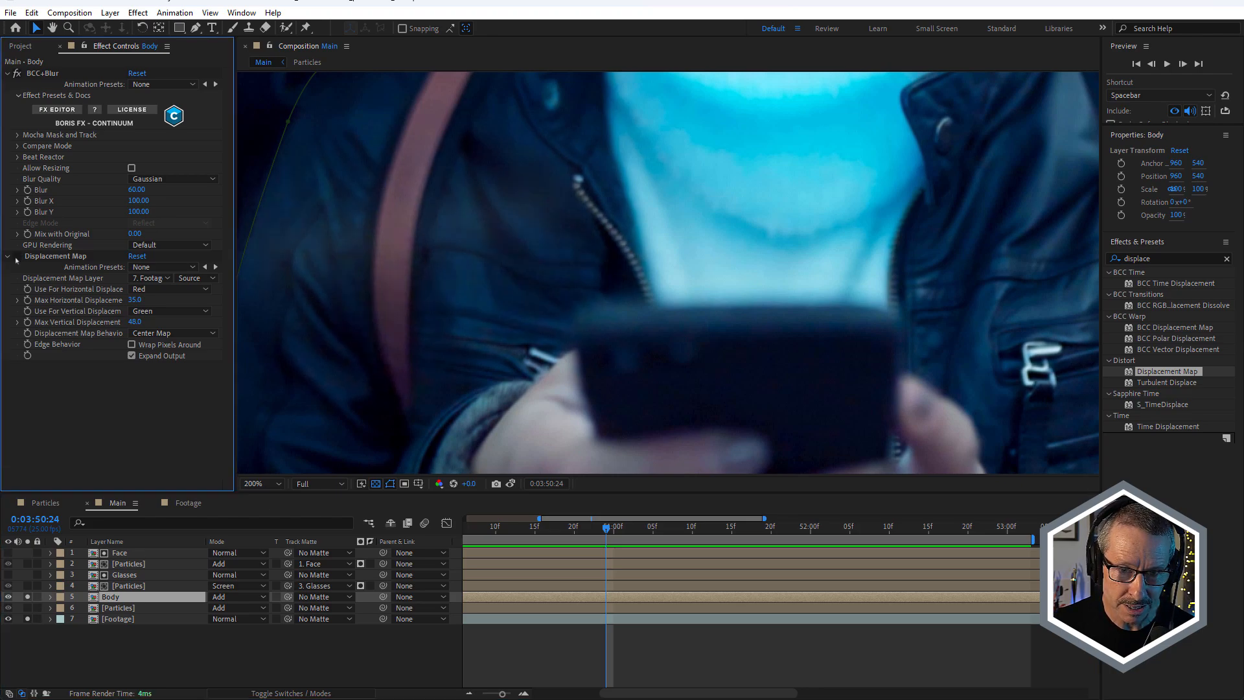
{"action": "left_click", "coordinate": [17, 257]}
{"action": "left_click", "coordinate": [17, 257]}
{"action": "left_click", "coordinate": [16, 257]}
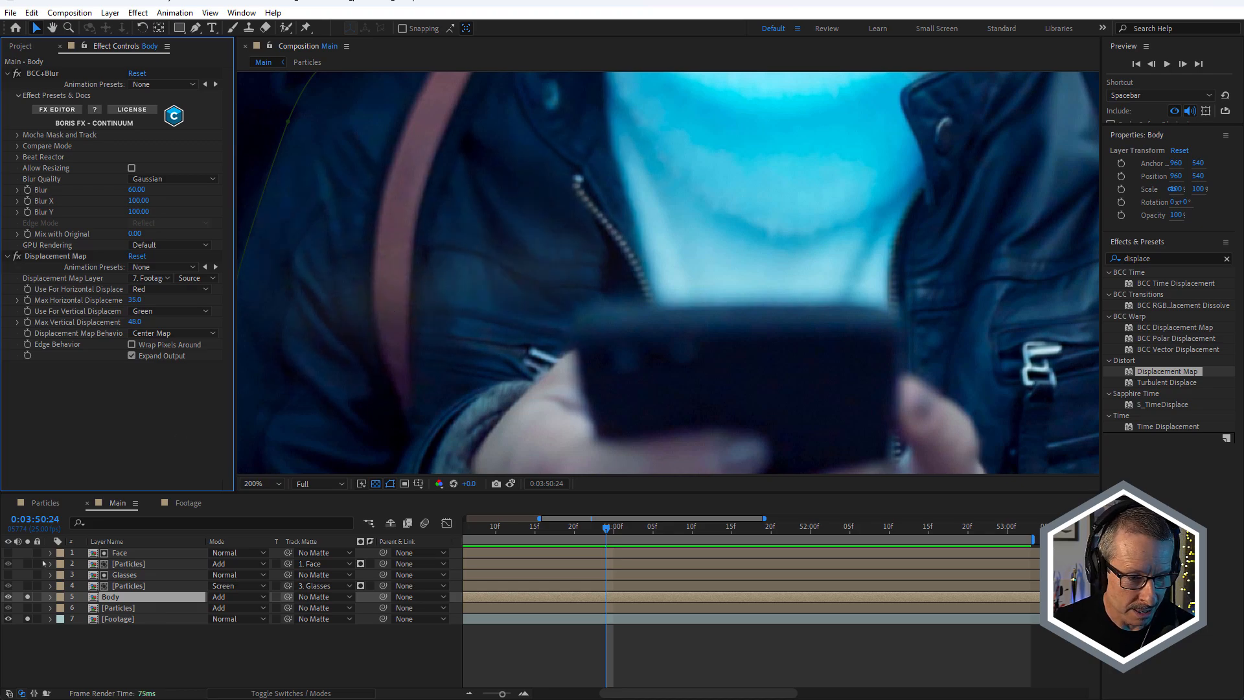
Solo the Particles layer directly below Body at 0:03:52:08 and compare the shot with the Body glow hidden and shown
{"action": "scroll", "coordinate": [632, 252], "scroll_direction": "down", "scroll_amount": 1}
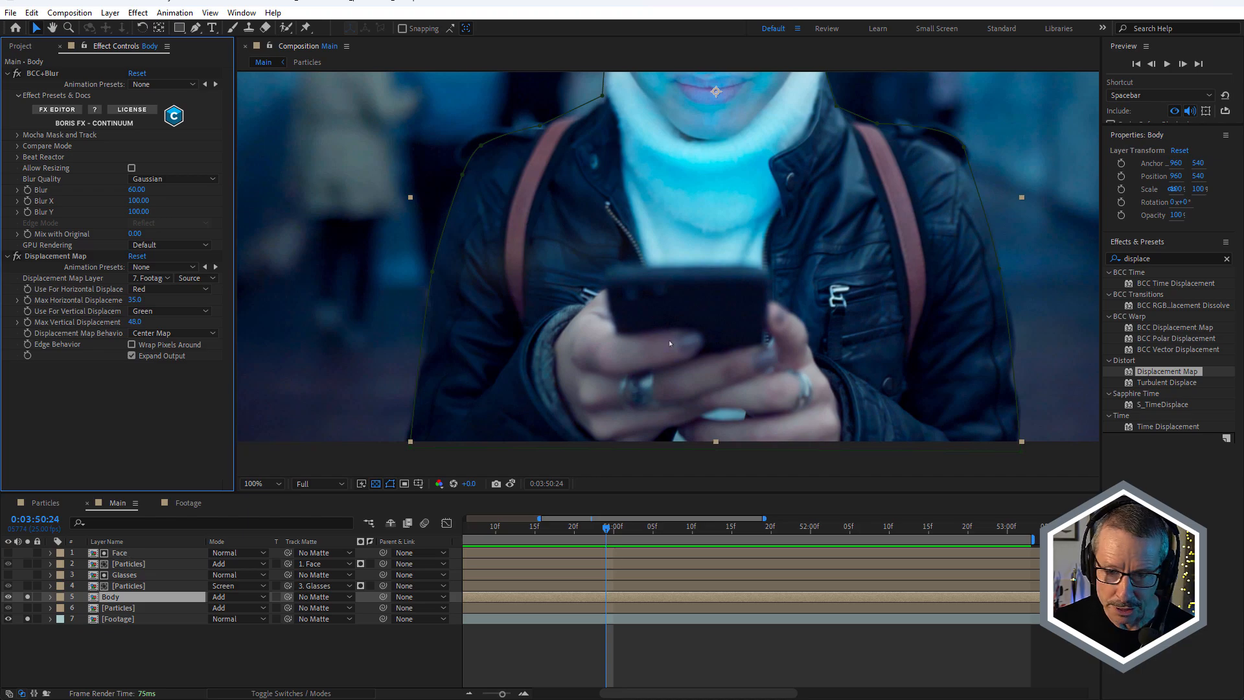
{"action": "left_click_drag", "start_coordinate": [606, 528], "coordinate": [874, 641]}
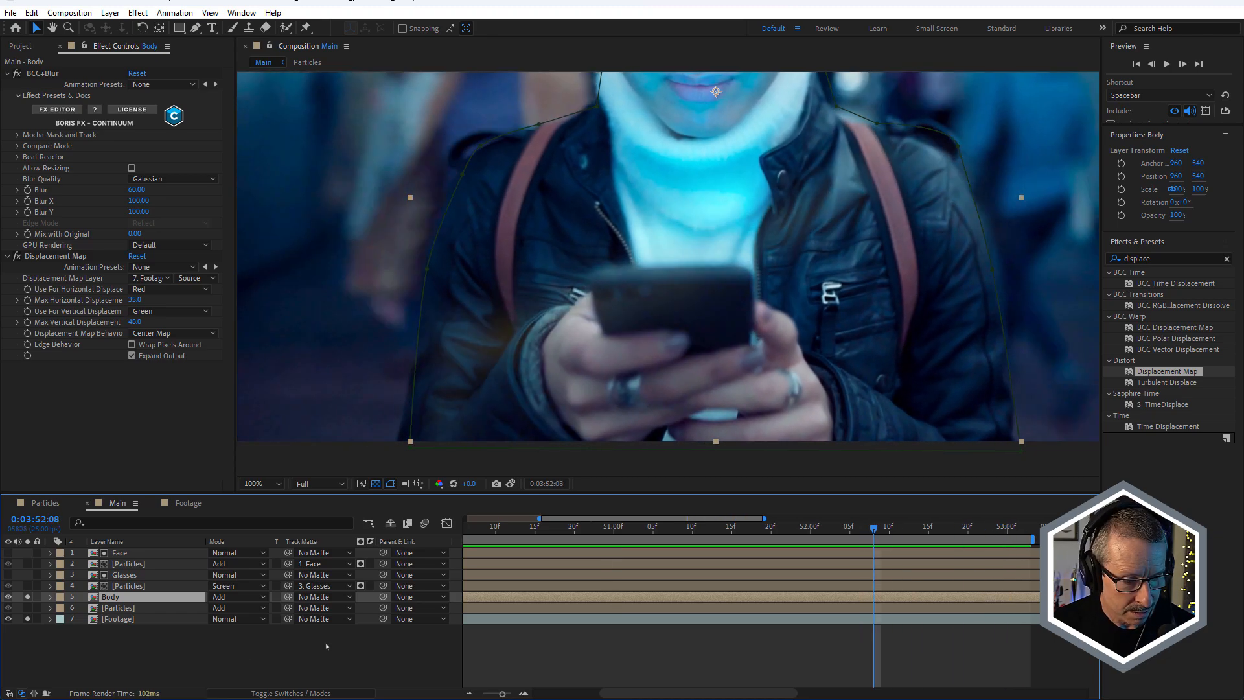
{"action": "left_click", "coordinate": [27, 607]}
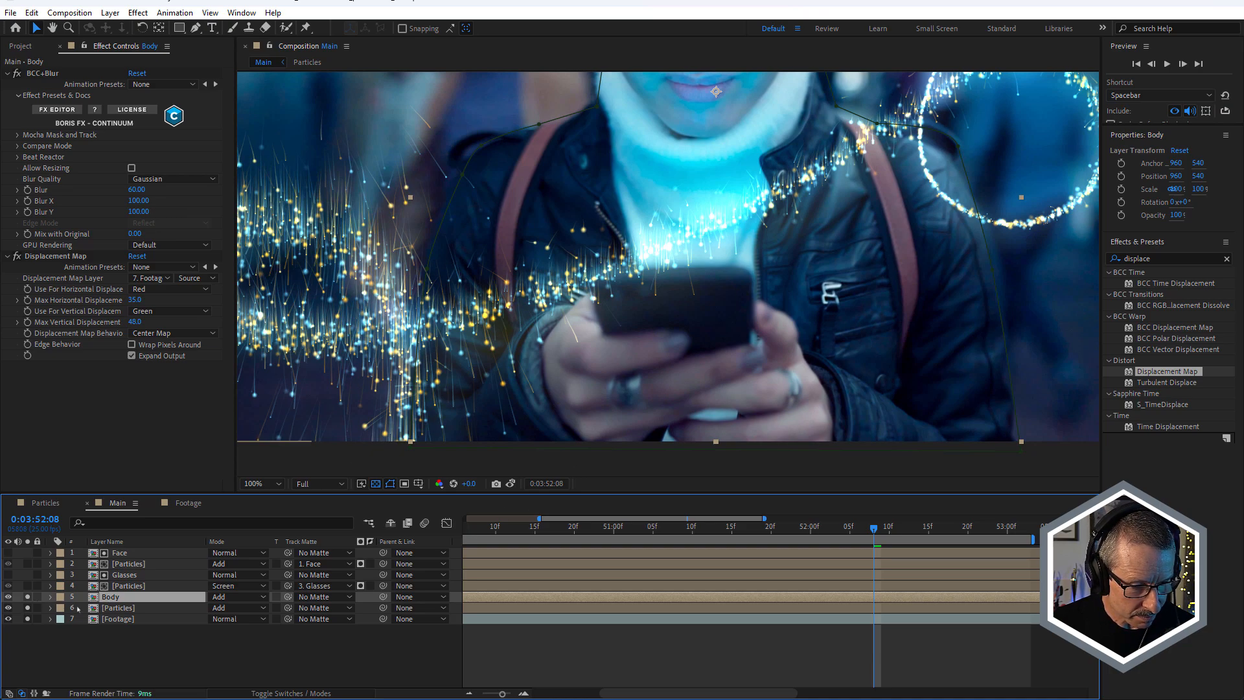
{"action": "left_click", "coordinate": [29, 597]}
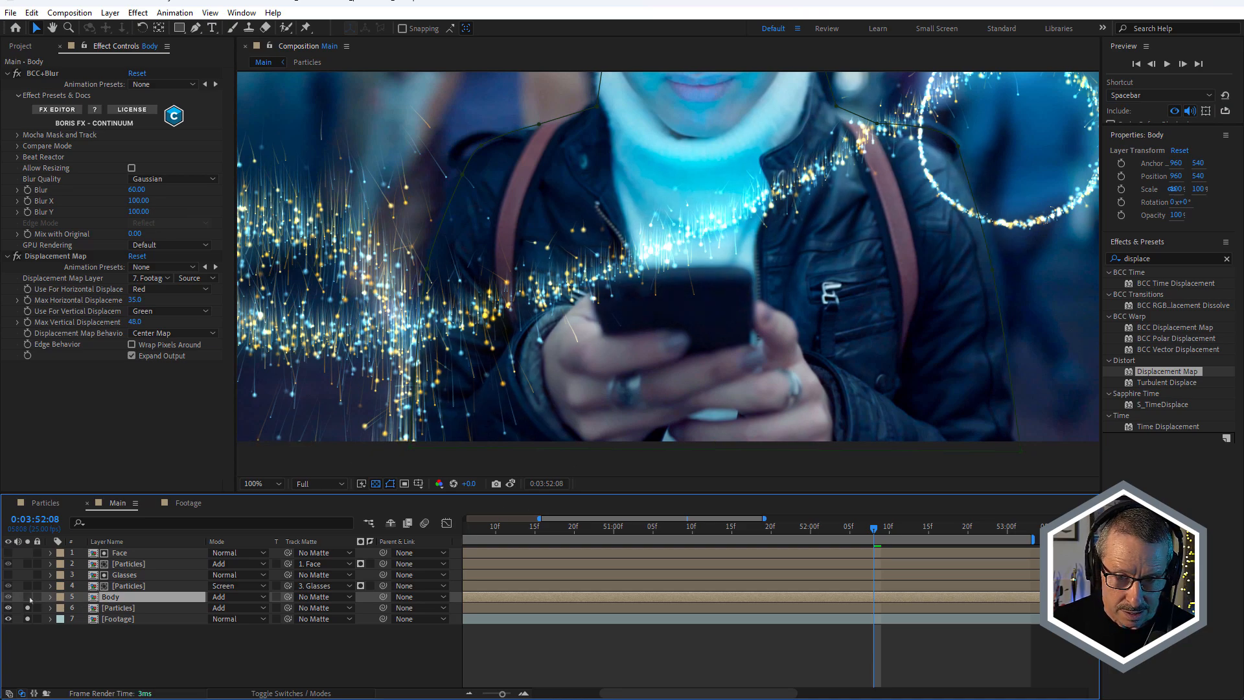
{"action": "left_click", "coordinate": [29, 598]}
{"action": "left_click", "coordinate": [29, 598]}
{"action": "left_click", "coordinate": [29, 597]}
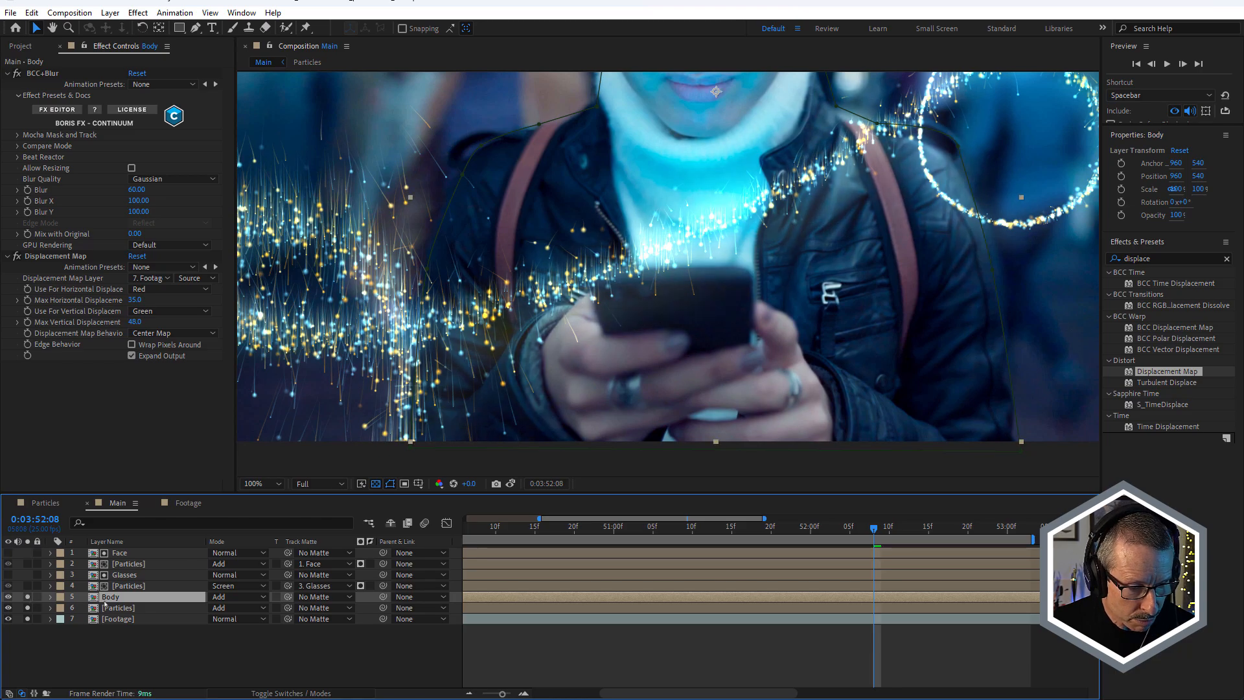
Move the Body layer beneath the unmatted Particles layer and compare the composite with Body hidden and shown
{"action": "left_click_drag", "start_coordinate": [114, 599], "coordinate": [120, 613]}
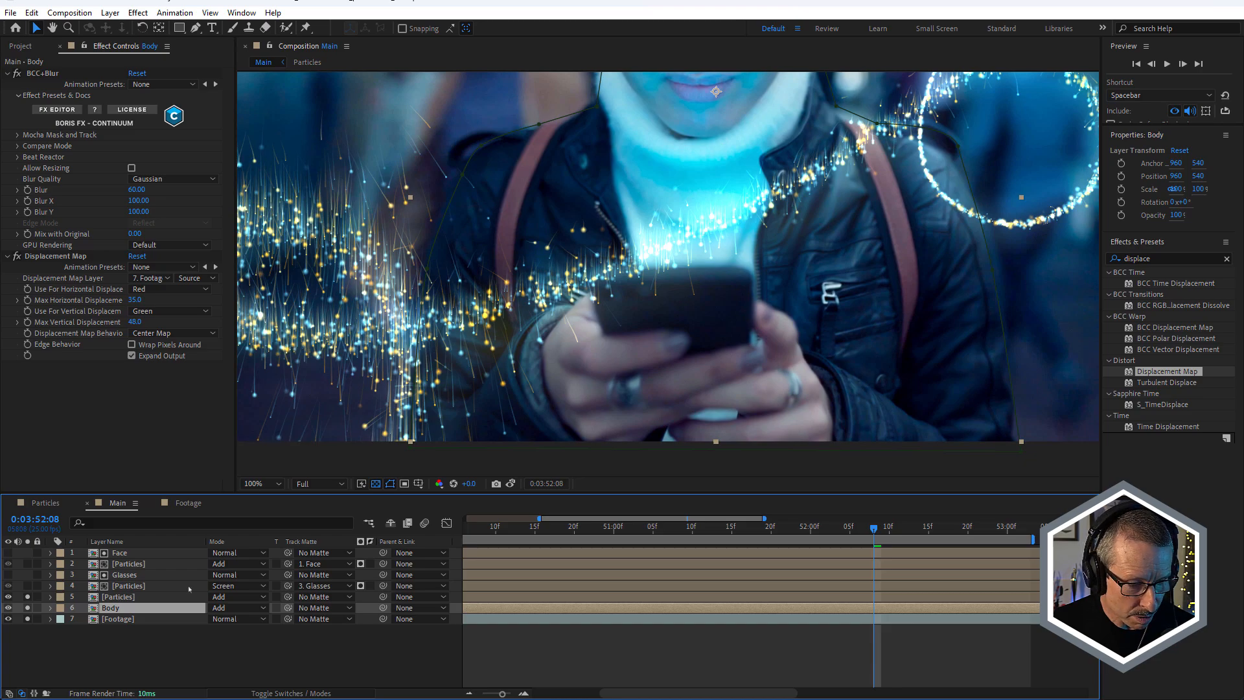
{"action": "left_click", "coordinate": [27, 608]}
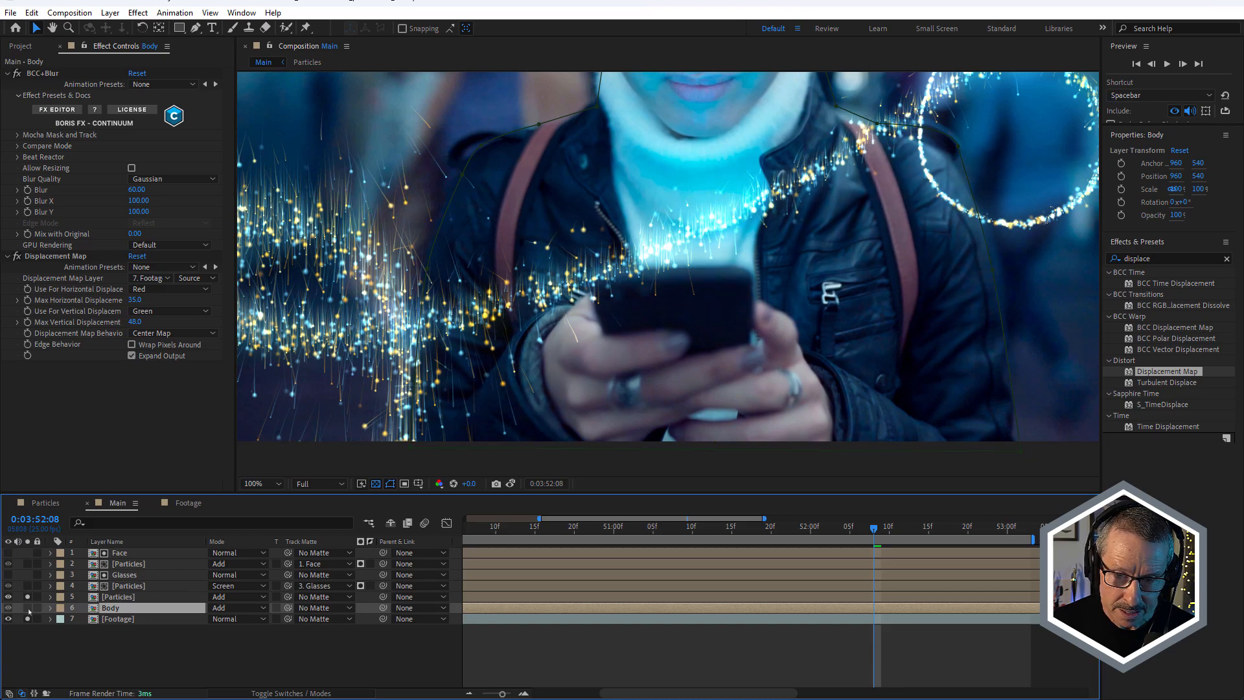
{"action": "left_click", "coordinate": [28, 608]}
{"action": "left_click", "coordinate": [28, 607]}
{"action": "left_click", "coordinate": [28, 608]}
{"action": "left_click", "coordinate": [28, 607]}
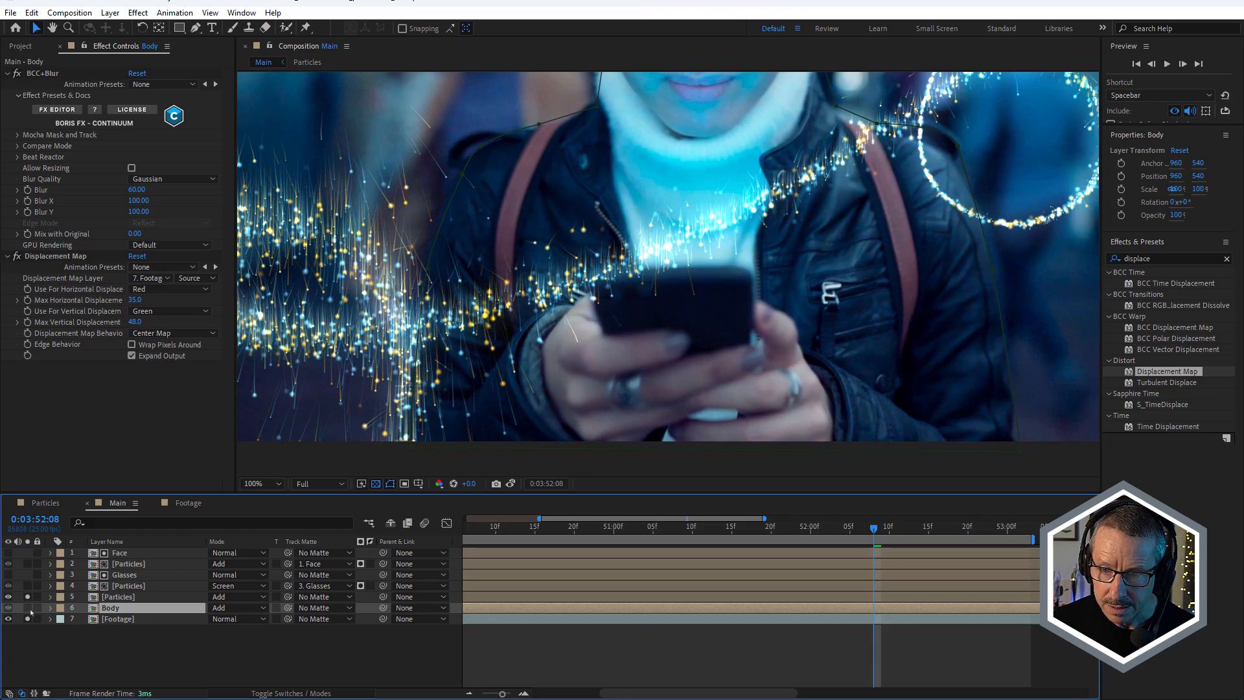
{"action": "left_click", "coordinate": [28, 608]}
{"action": "left_click", "coordinate": [28, 608]}
{"action": "left_click", "coordinate": [27, 608]}
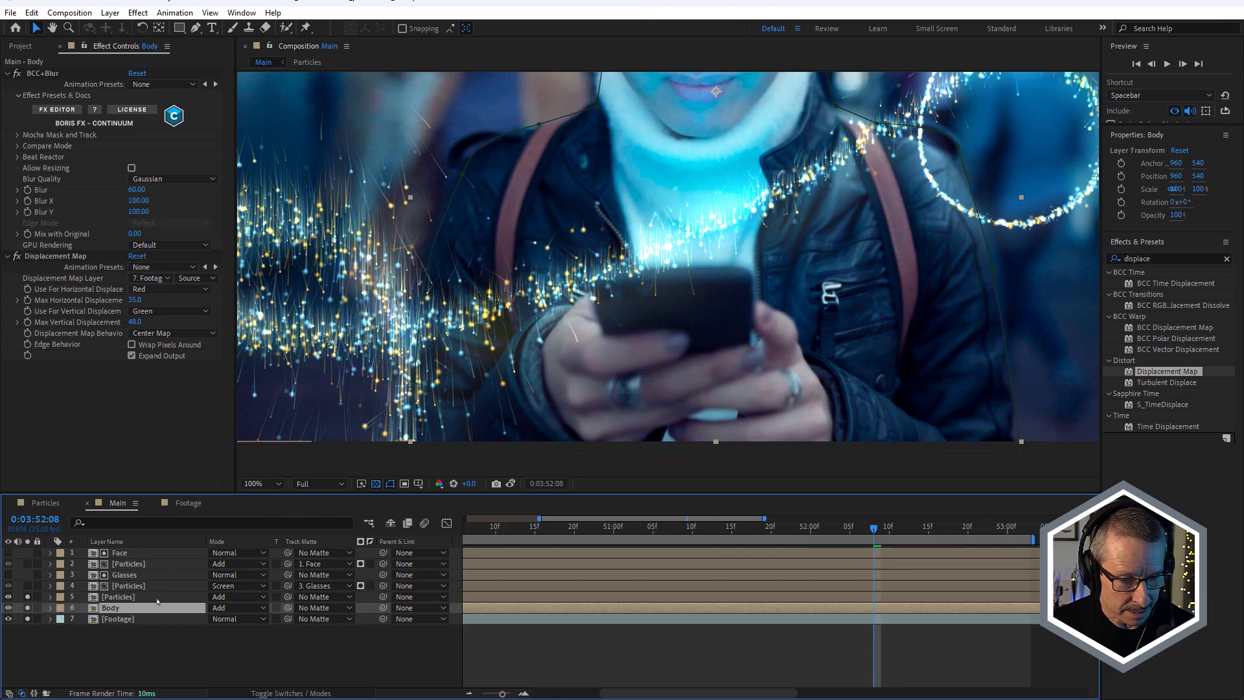
Review the particle trail in front of the woman's face and body, ending at 0:03:51:14
{"action": "left_click", "coordinate": [122, 597]}
{"action": "left_click", "coordinate": [135, 586]}
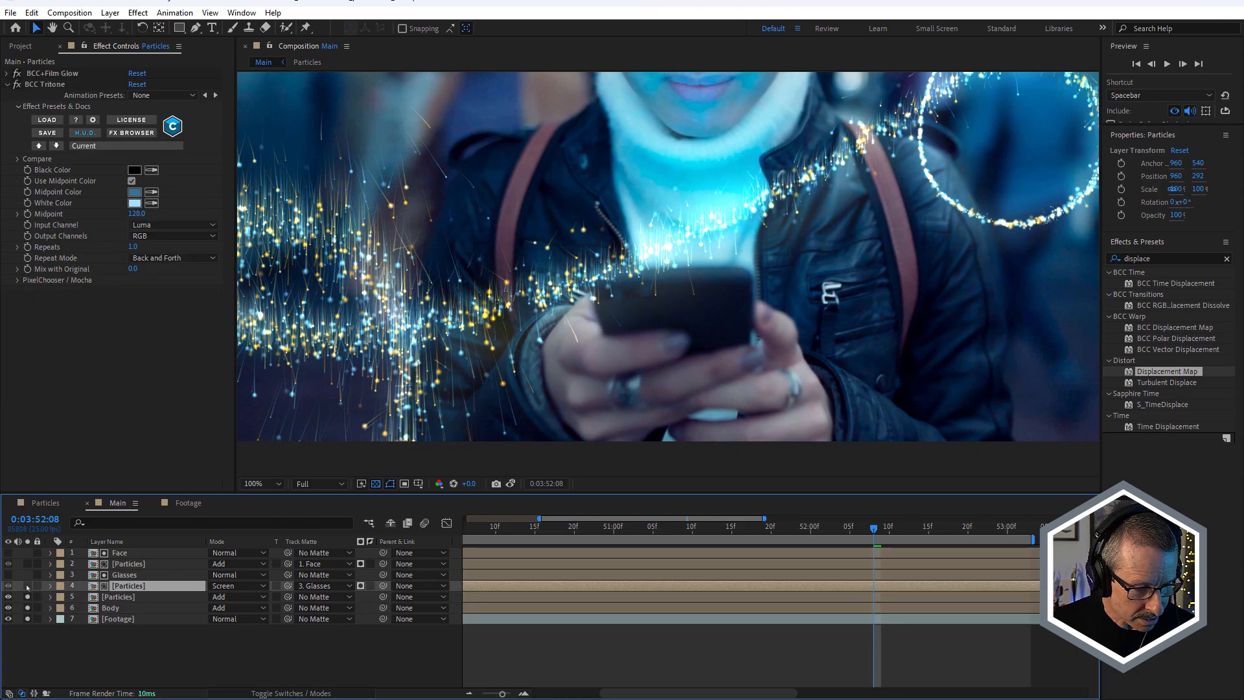
{"action": "key", "text": "space"}
{"action": "left_click_drag", "start_coordinate": [630, 245], "coordinate": [616, 289]}
{"action": "key", "text": "space"}
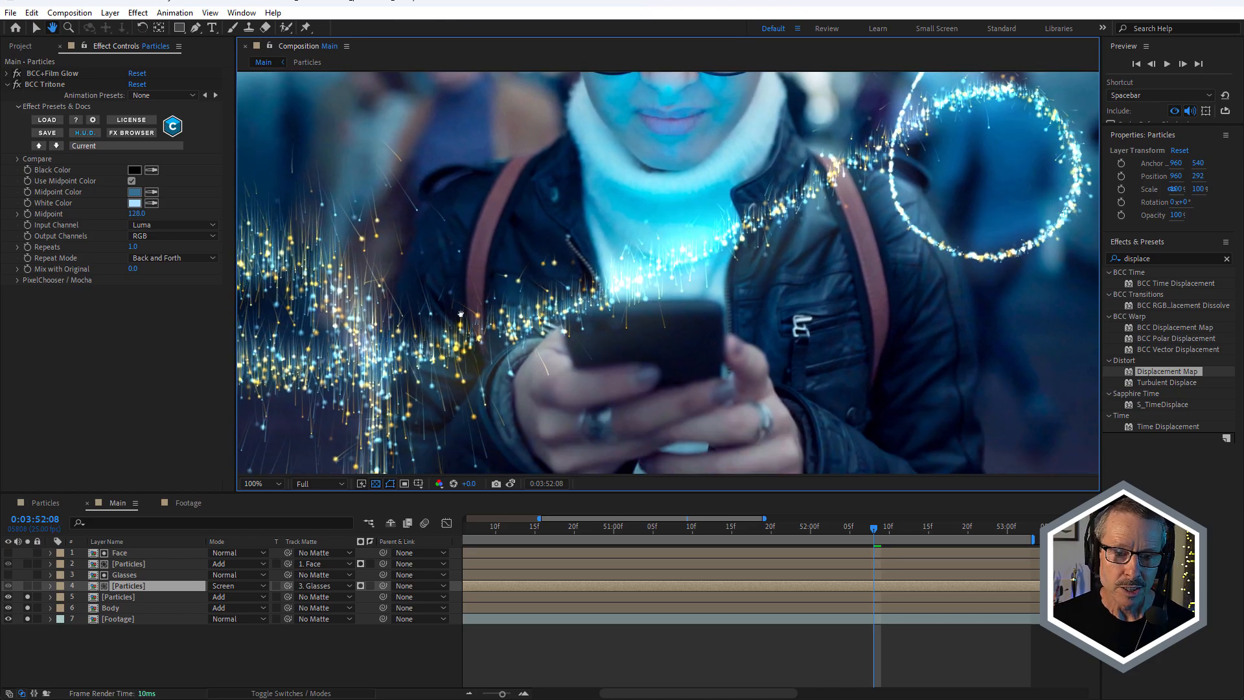
{"action": "mouse_move", "coordinate": [495, 530]}
{"action": "left_mouse_down"}
{"action": "mouse_move", "coordinate": [730, 538]}
{"action": "mouse_move", "coordinate": [576, 543]}
{"action": "mouse_move", "coordinate": [708, 543]}
{"action": "left_mouse_up"}
{"action": "key", "text": "space"}
{"action": "left_click_drag", "start_coordinate": [680, 218], "coordinate": [706, 356]}
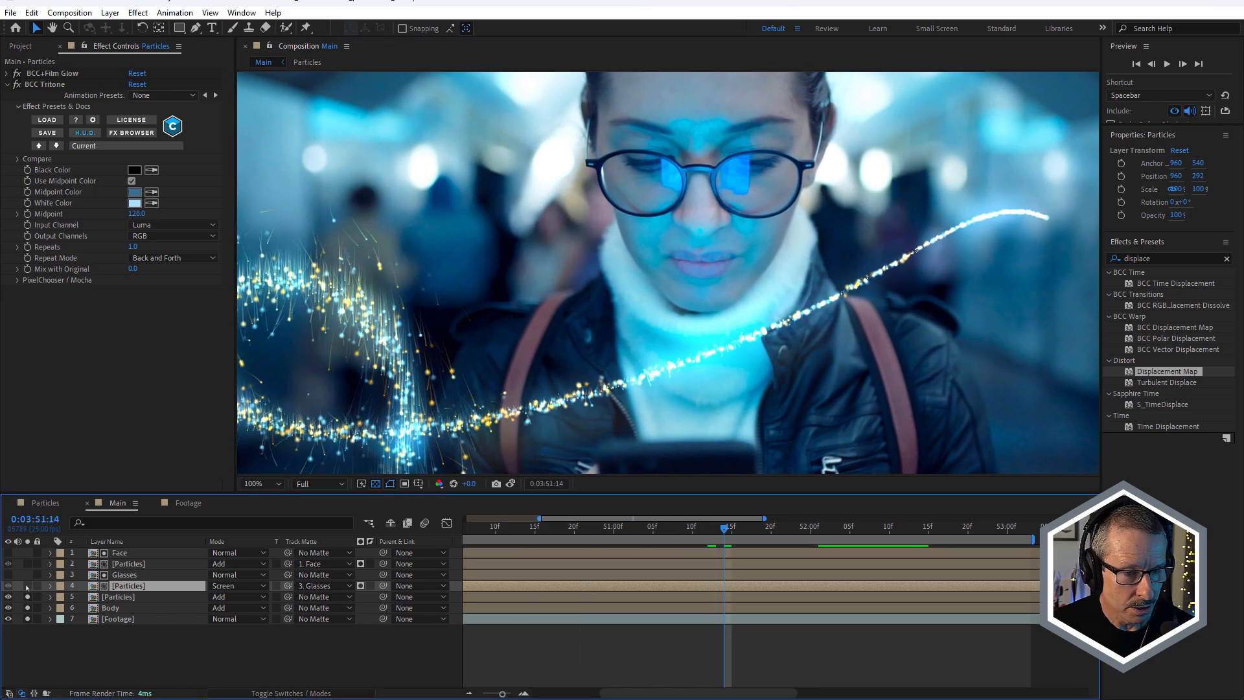
Solo the Particles layer matted by Glasses, first with the other layers and on its own, and examine the lens reflections to 0:03:51:01
{"action": "left_click", "coordinate": [26, 586]}
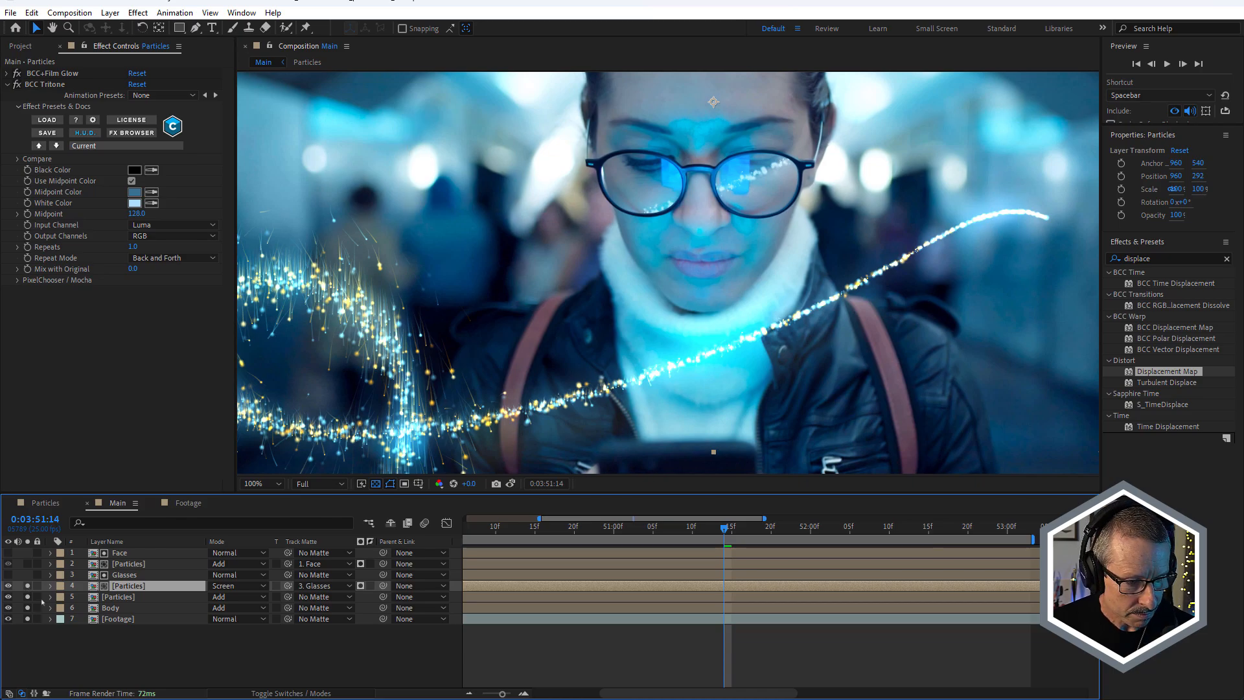
{"action": "left_click_drag", "start_coordinate": [552, 530], "coordinate": [699, 550]}
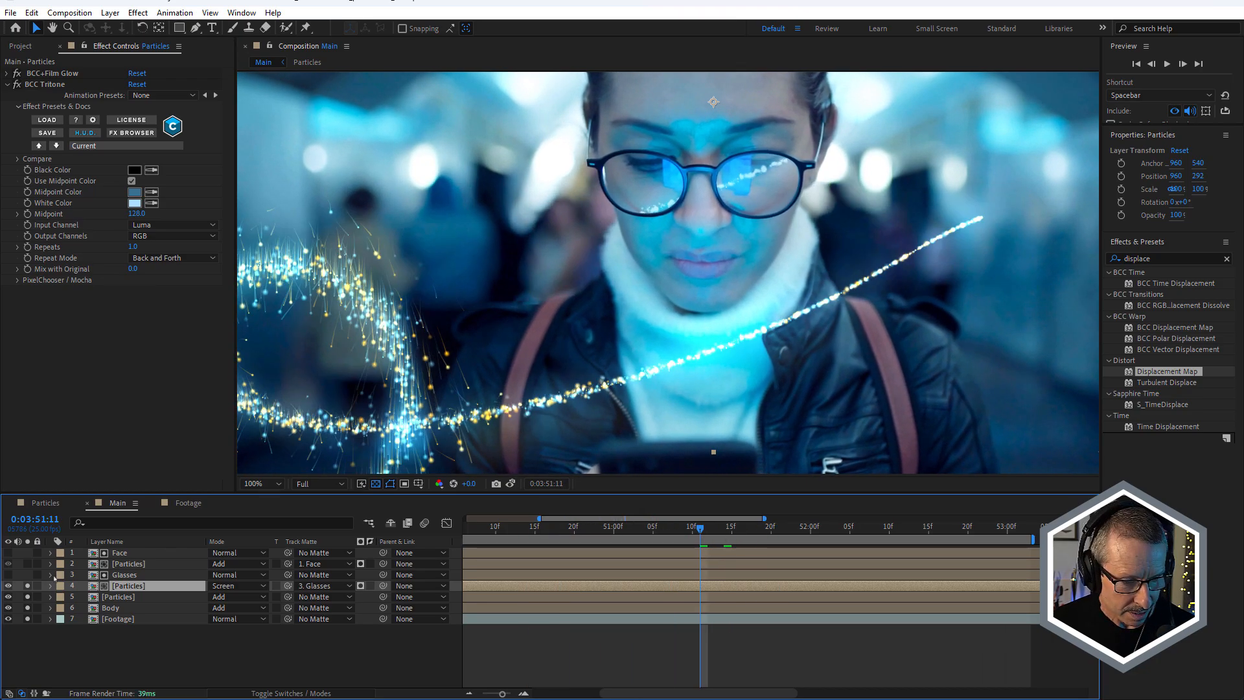
{"action": "left_click_drag", "start_coordinate": [27, 596], "coordinate": [28, 629]}
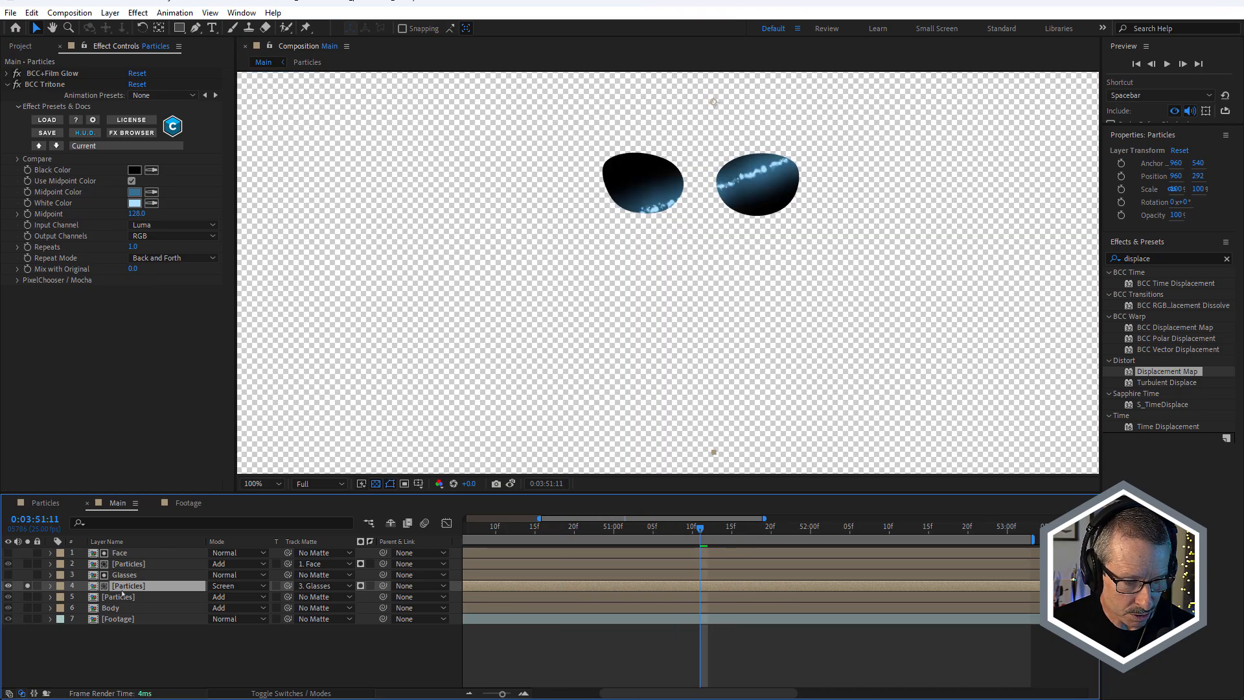
{"action": "left_click_drag", "start_coordinate": [548, 530], "coordinate": [622, 528]}
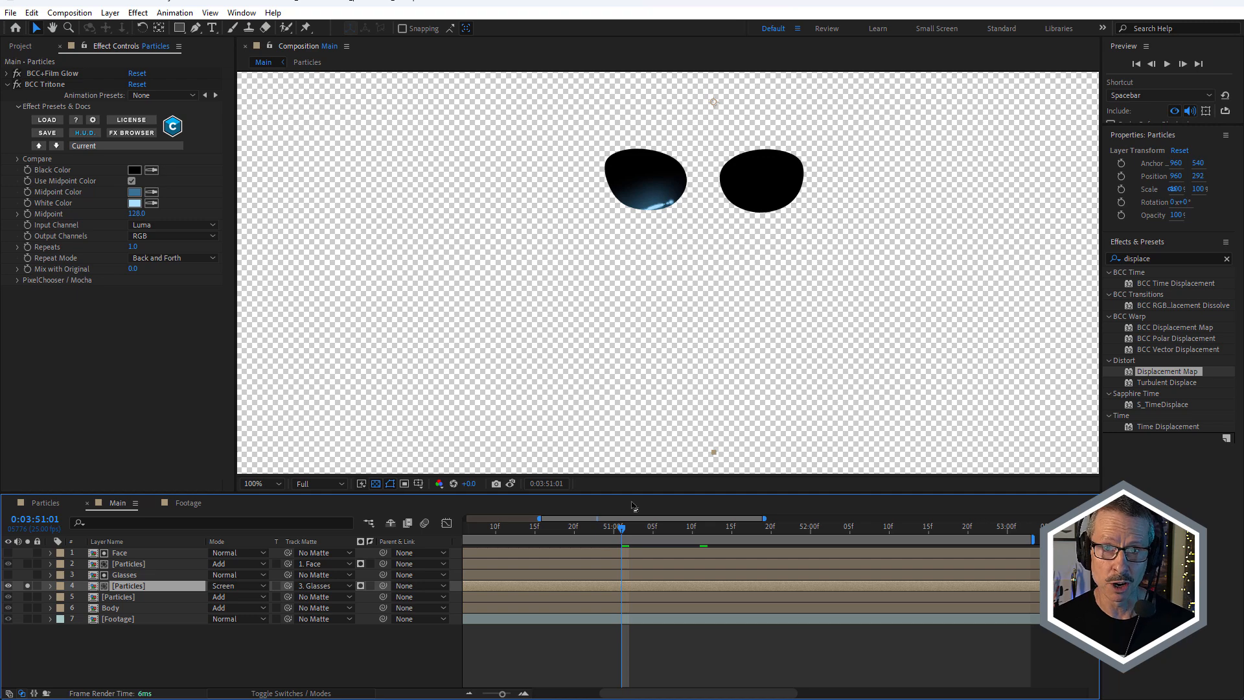
Set the Screen-mode Particles layer's track matte to No Matte, view it with the Glasses layer, and undo these changes
{"action": "left_click", "coordinate": [129, 575]}
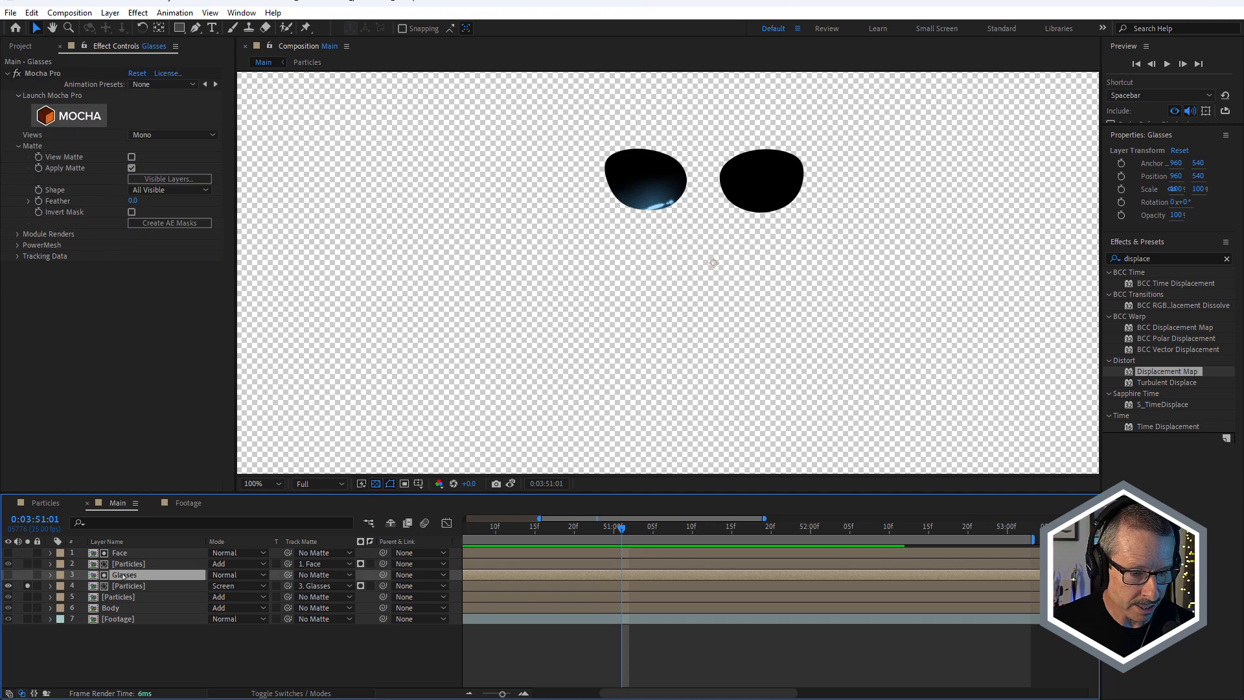
{"action": "left_click", "coordinate": [144, 542]}
{"action": "left_click", "coordinate": [117, 541]}
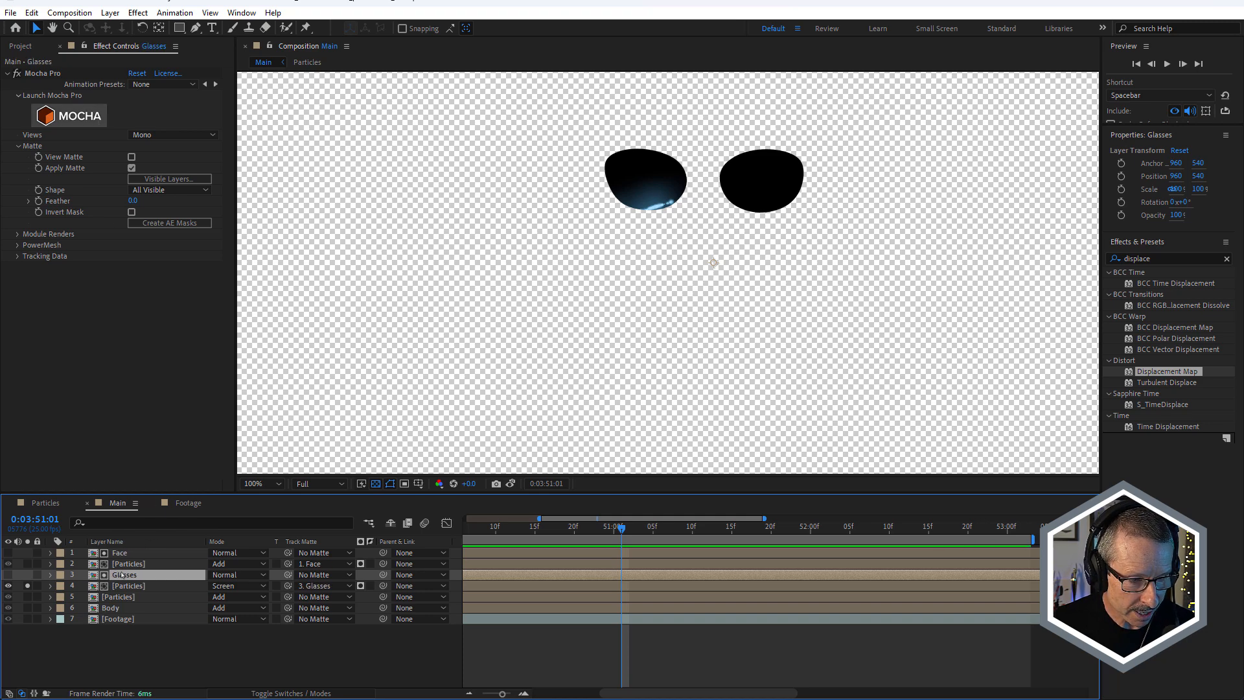
{"action": "left_click", "coordinate": [324, 587]}
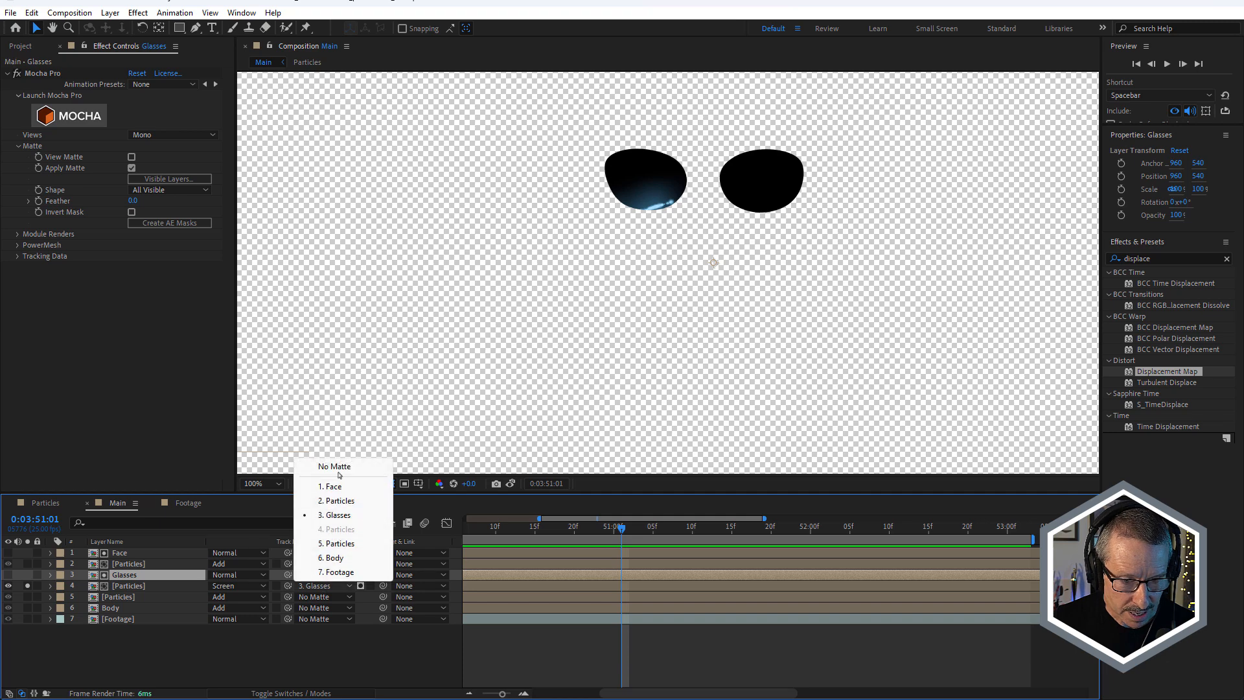
{"action": "left_click", "coordinate": [342, 467]}
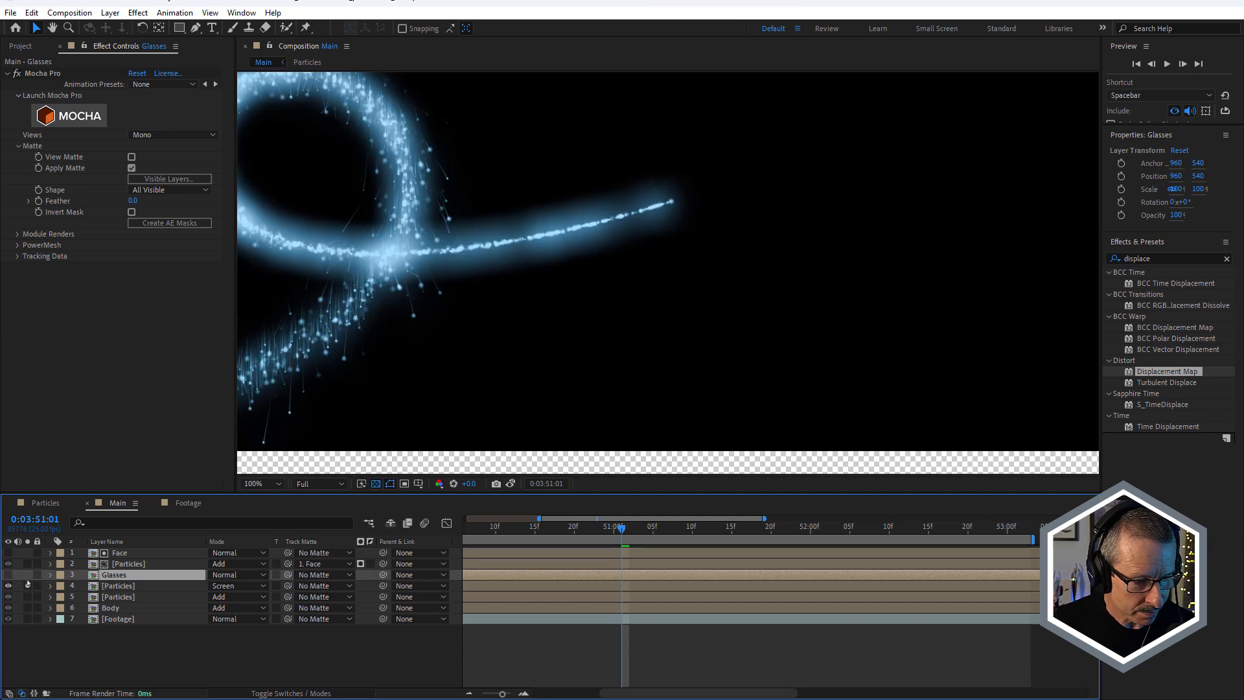
{"action": "left_click", "coordinate": [27, 574]}
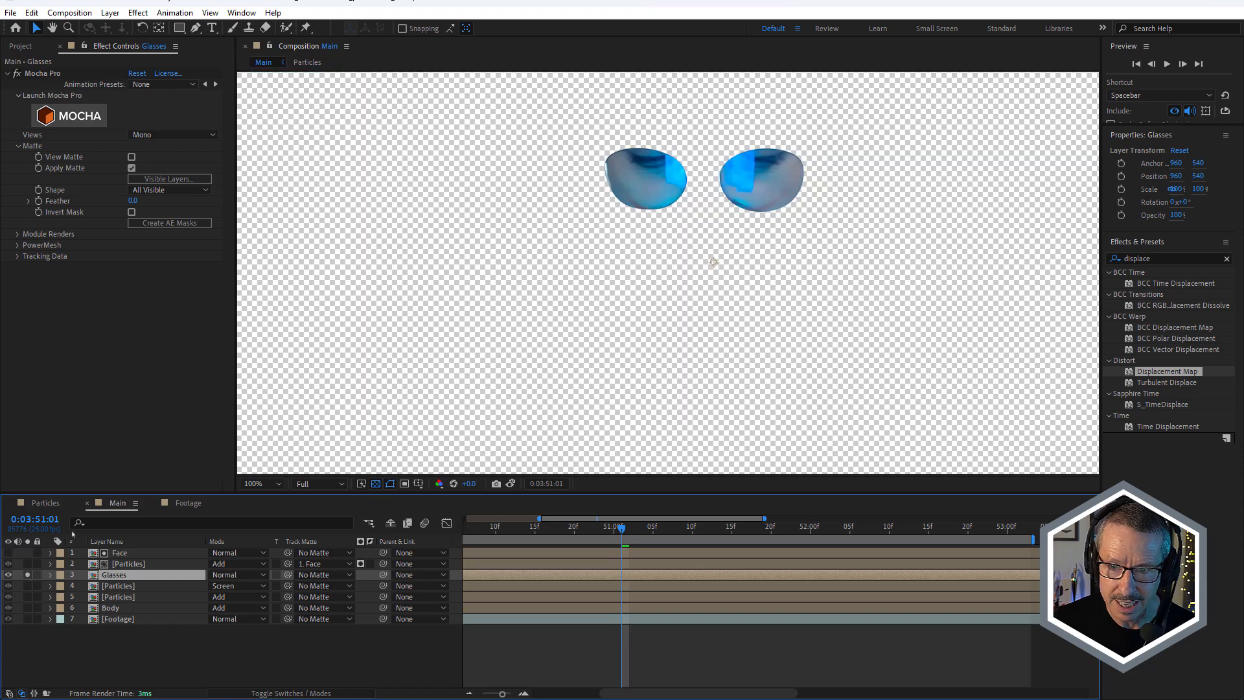
{"action": "left_click", "coordinate": [27, 586]}
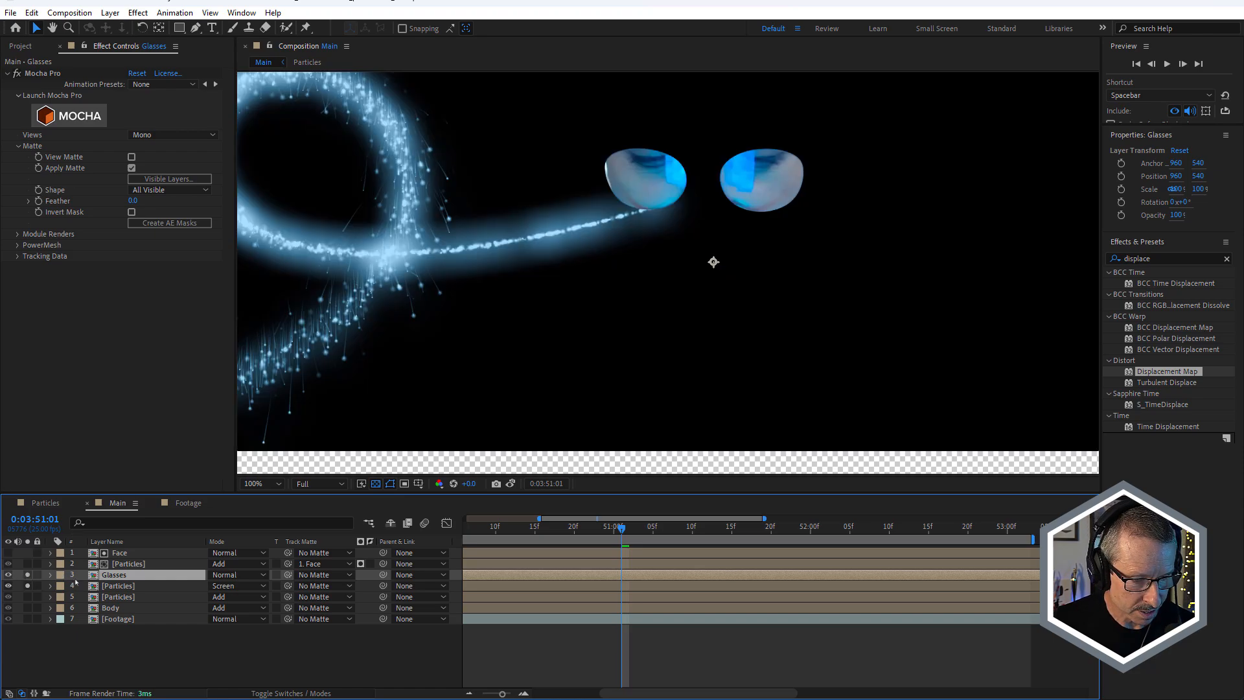
{"action": "left_click", "coordinate": [27, 575]}
{"action": "key", "text": "ctrl+z"}
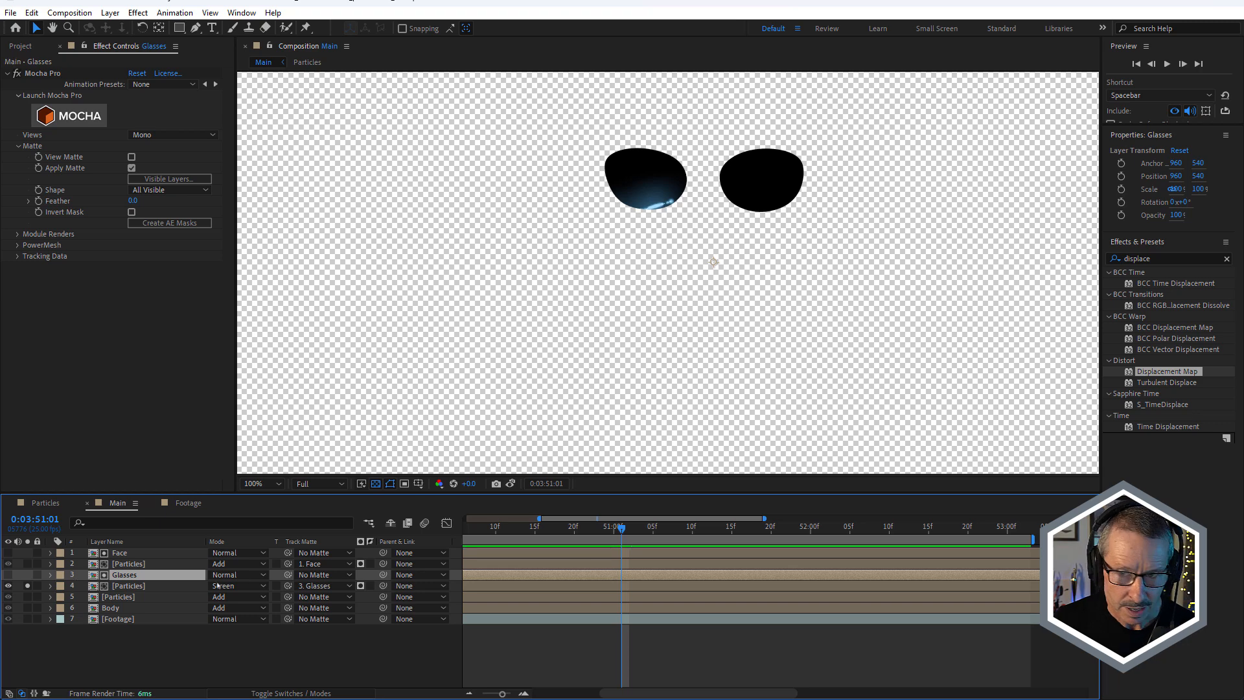
Select the Glasses layer and launch Mocha Pro from its effect to open the glasses tracking project
{"action": "left_click", "coordinate": [129, 587]}
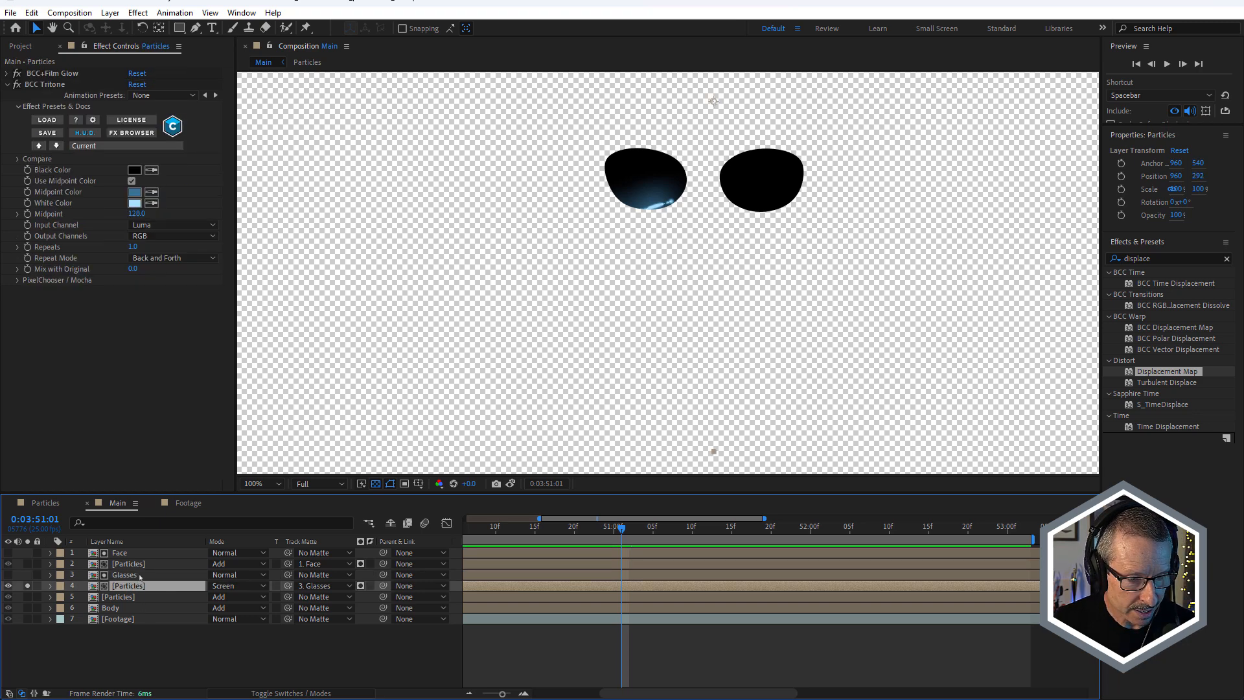
{"action": "left_click", "coordinate": [139, 575]}
{"action": "left_click", "coordinate": [80, 117]}
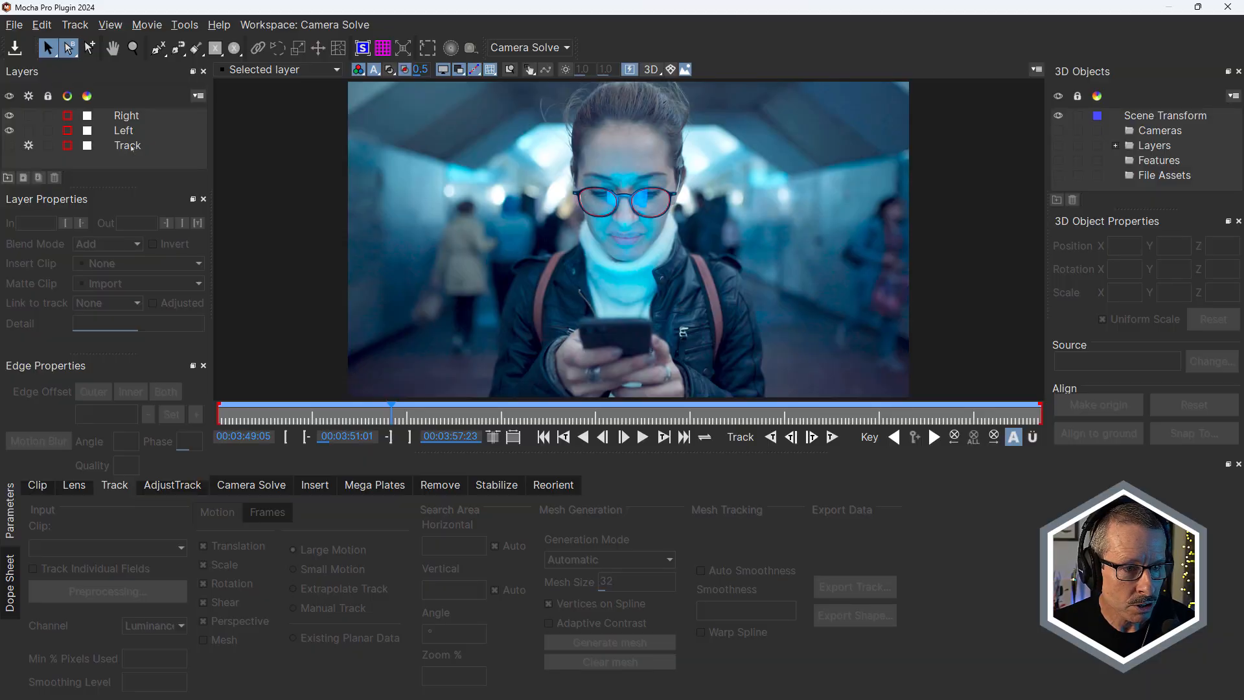
Show the Track layer's spline around the glasses and inspect the Track, Right and Left layers at frame 00:03:49:05
{"action": "left_click", "coordinate": [132, 147]}
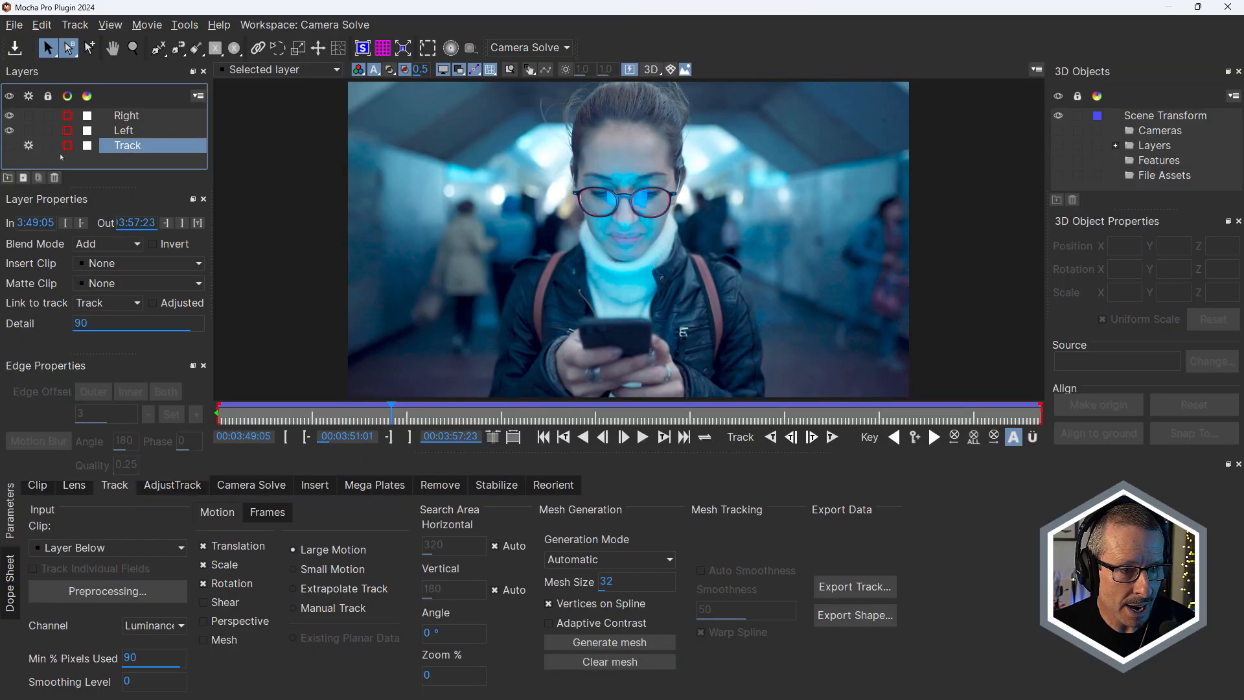
{"action": "left_click", "coordinate": [9, 145]}
{"action": "scroll", "coordinate": [702, 215], "scroll_direction": "up", "scroll_amount": 3}
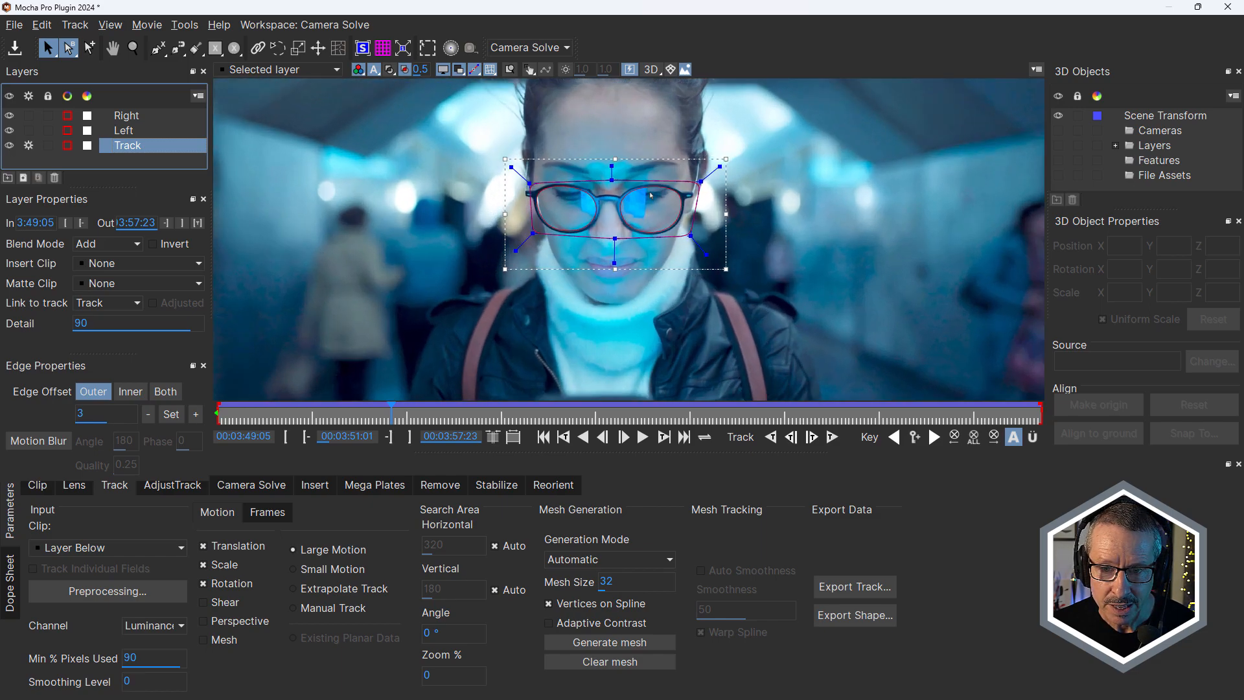
{"action": "mouse_move", "coordinate": [238, 422]}
{"action": "left_mouse_down"}
{"action": "mouse_move", "coordinate": [979, 422]}
{"action": "mouse_move", "coordinate": [218, 423]}
{"action": "left_mouse_up"}
{"action": "left_click", "coordinate": [129, 118]}
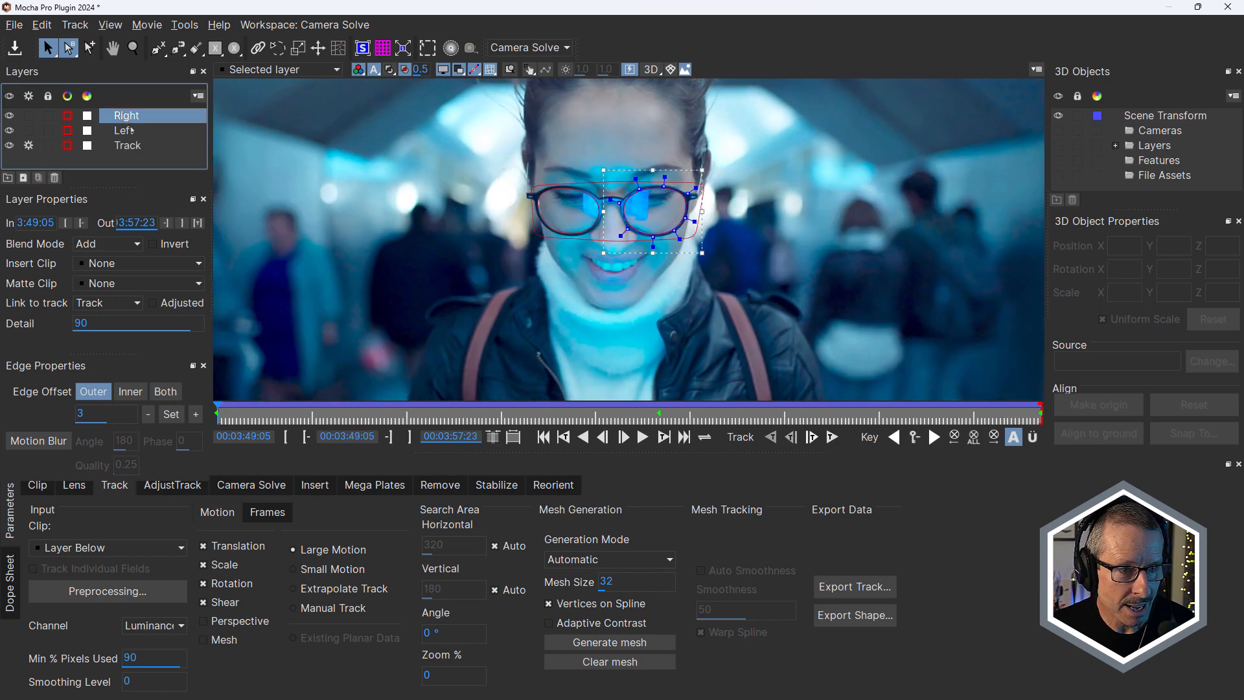
{"action": "left_click", "coordinate": [130, 131]}
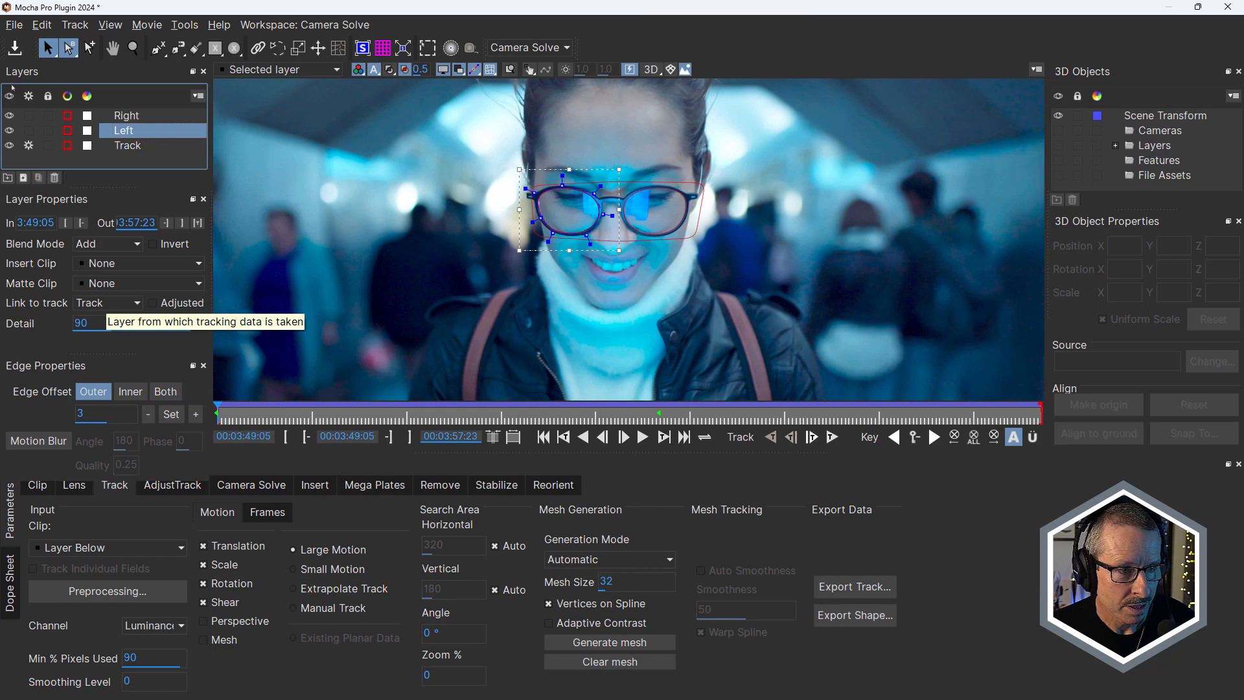
Hide the Right, Left and Track layers, turn off Track's processing, and keep Left ordered between Right and Track
{"action": "left_click_drag", "start_coordinate": [9, 116], "coordinate": [10, 149]}
{"action": "left_click", "coordinate": [9, 131]}
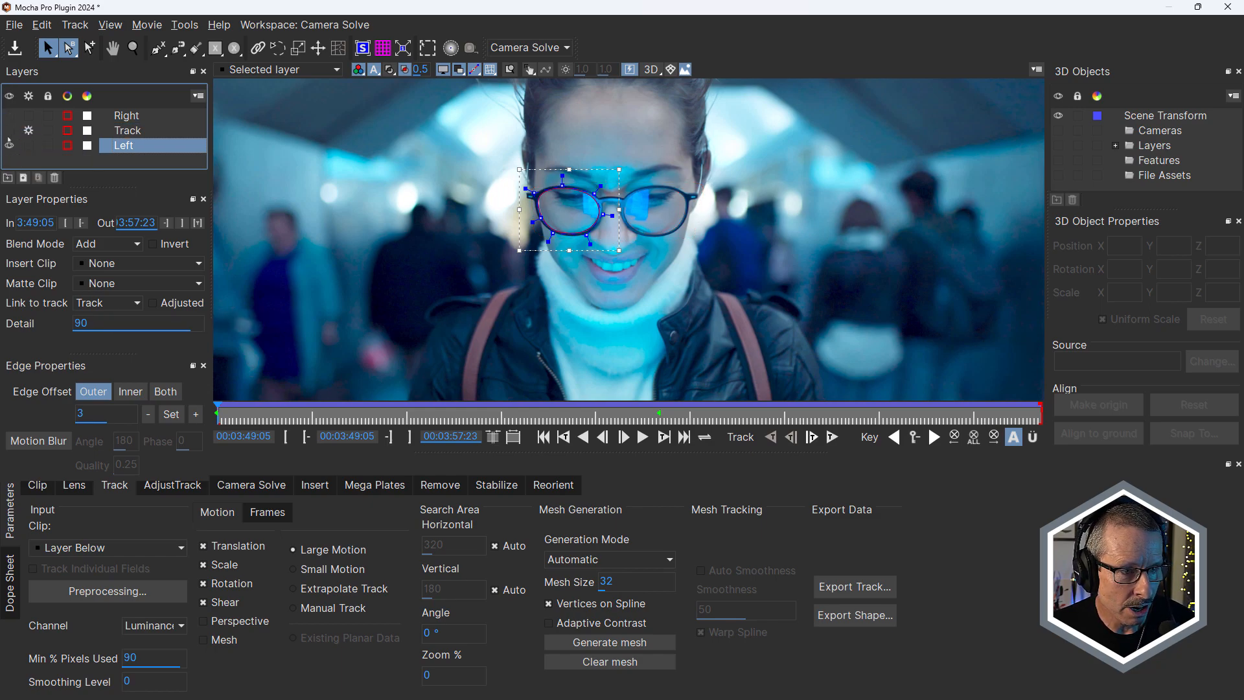
{"action": "left_click", "coordinate": [9, 145]}
{"action": "left_click", "coordinate": [28, 130]}
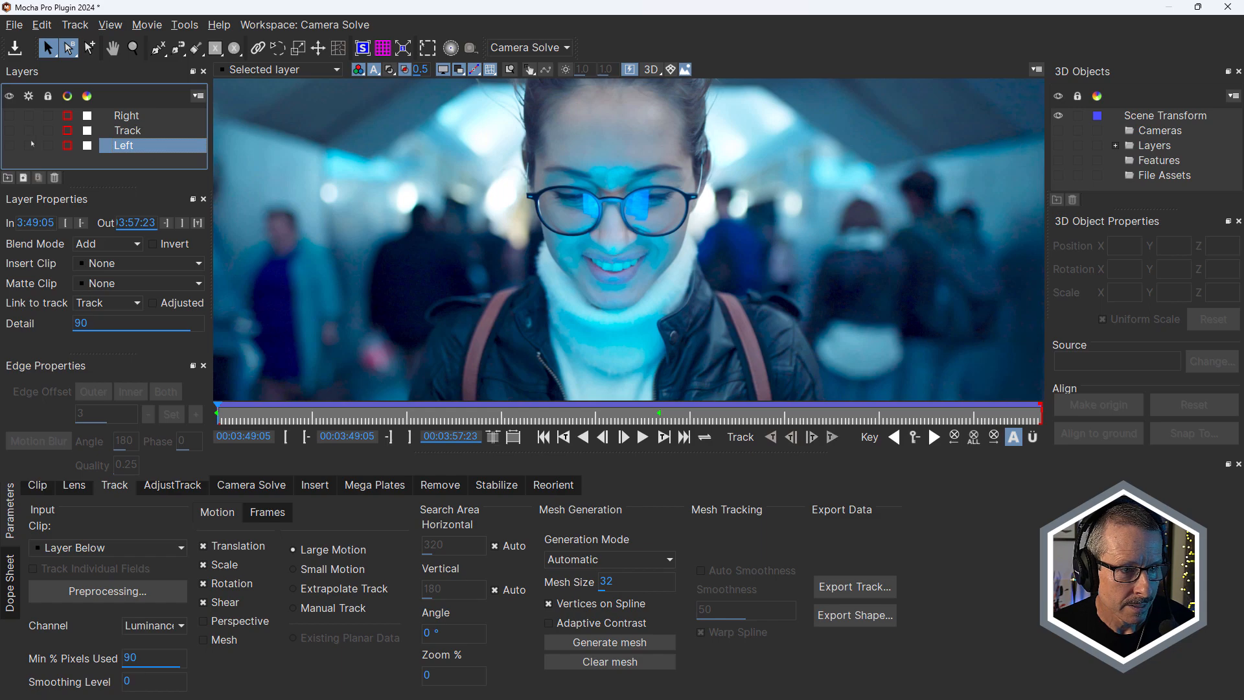
{"action": "left_click_drag", "start_coordinate": [132, 146], "coordinate": [138, 122]}
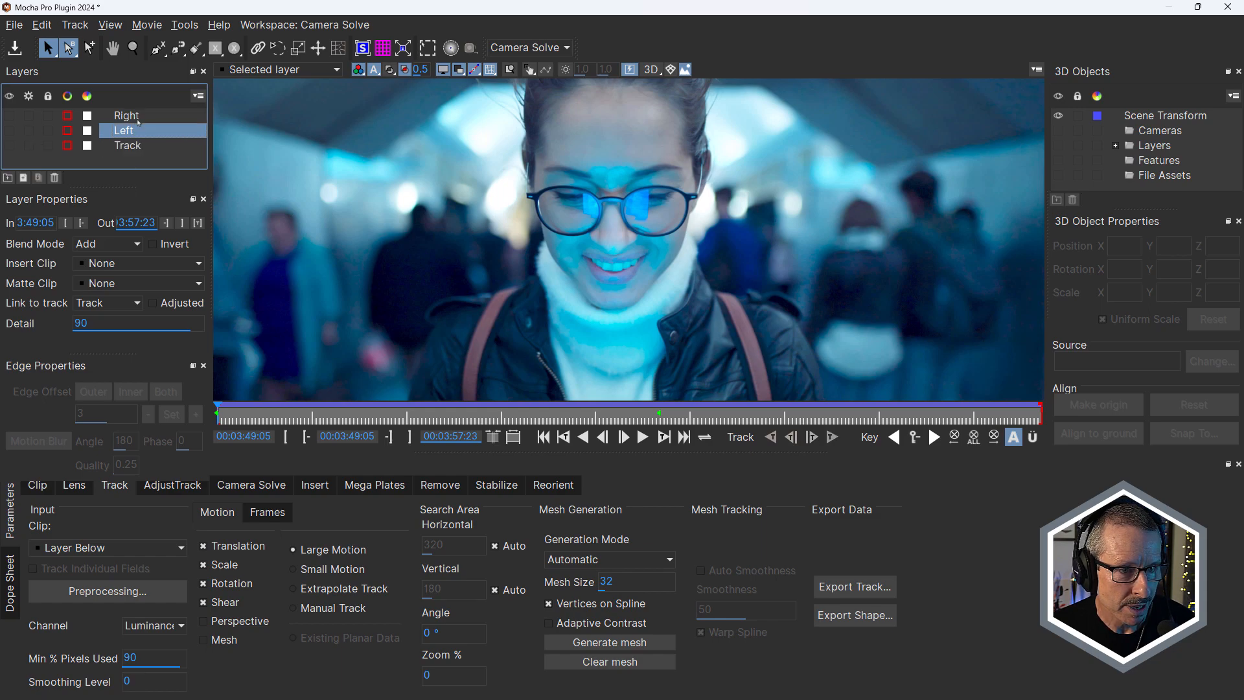
{"action": "left_click", "coordinate": [139, 162]}
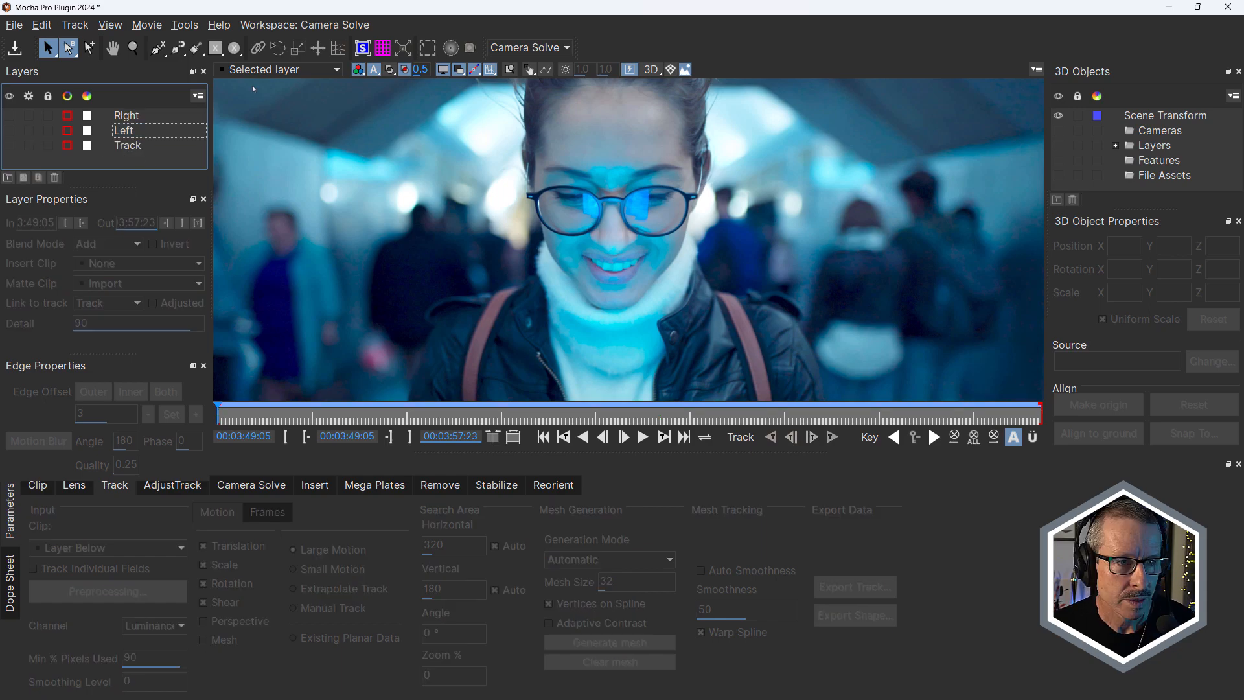
Draw a new four-point X-spline layer around both lenses of the glasses at frame 00:03:49:05
{"action": "left_click", "coordinate": [158, 48]}
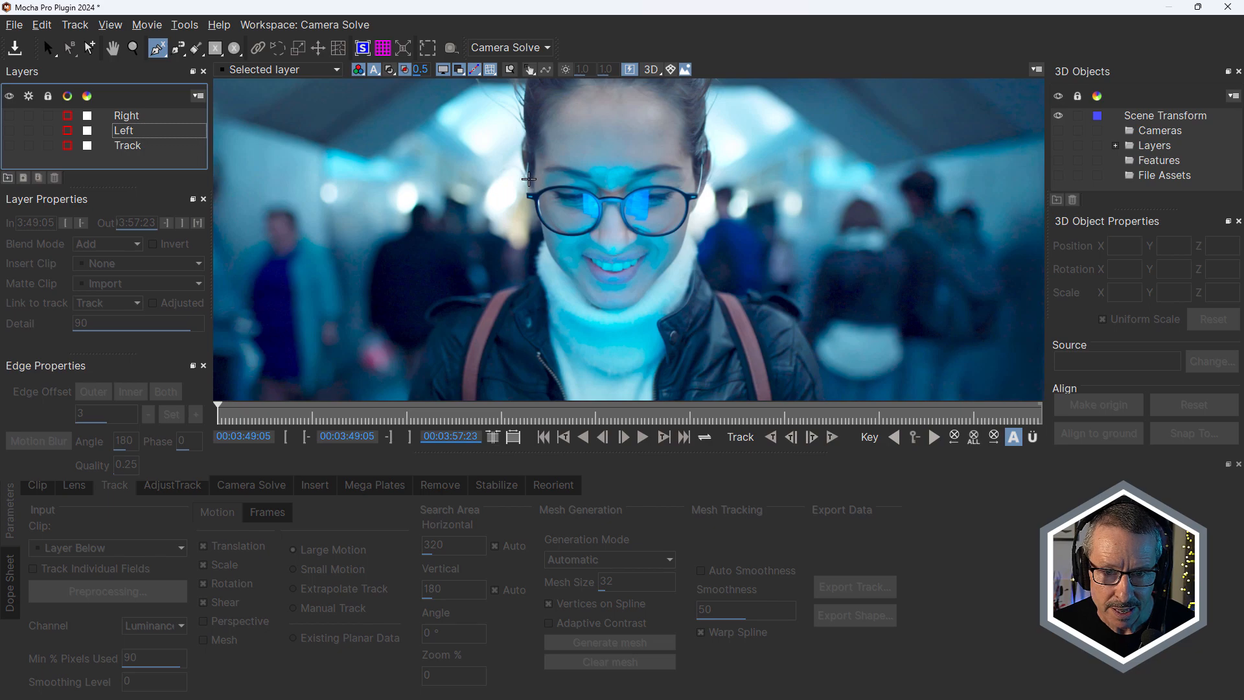
{"action": "left_click", "coordinate": [527, 179]}
{"action": "left_click", "coordinate": [524, 237]}
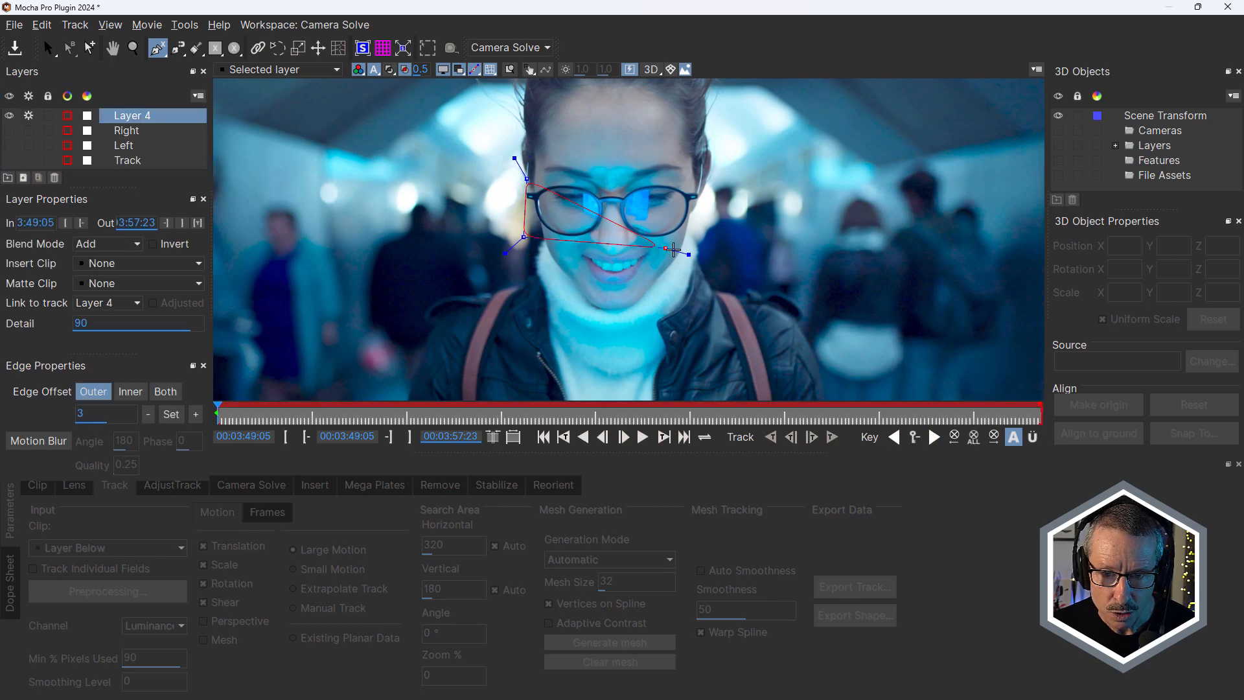
{"action": "left_click", "coordinate": [703, 243]}
{"action": "left_click", "coordinate": [700, 203]}
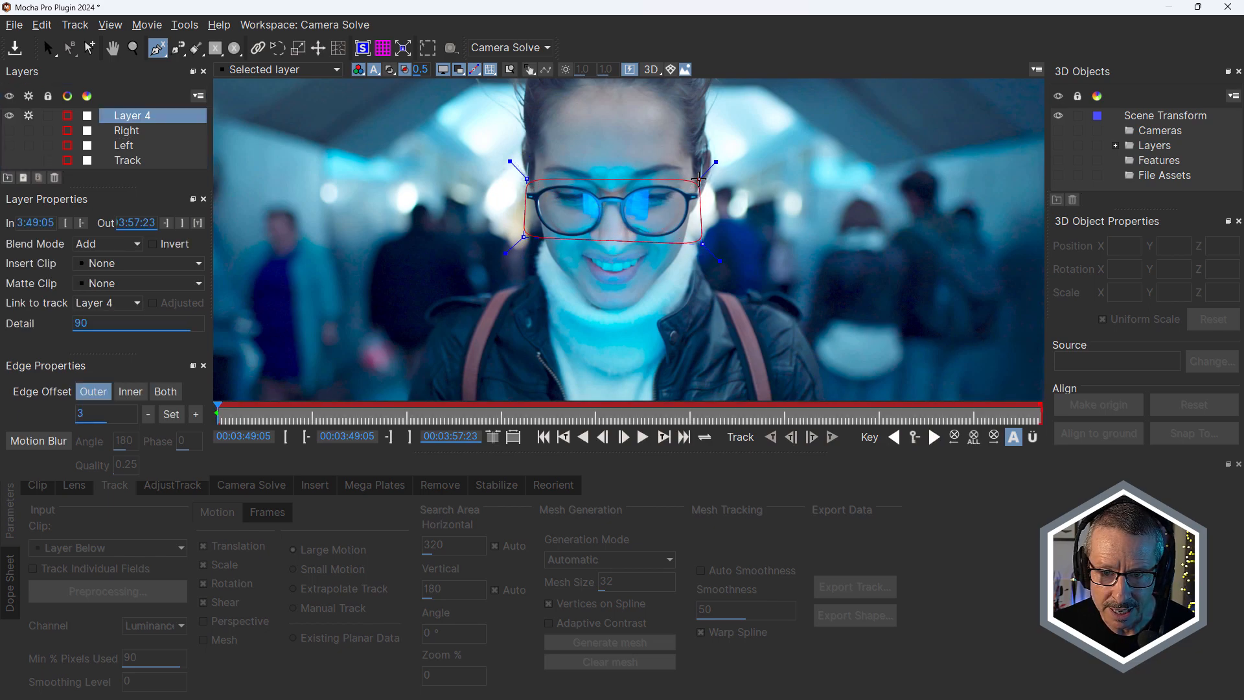
{"action": "right_click", "coordinate": [697, 181]}
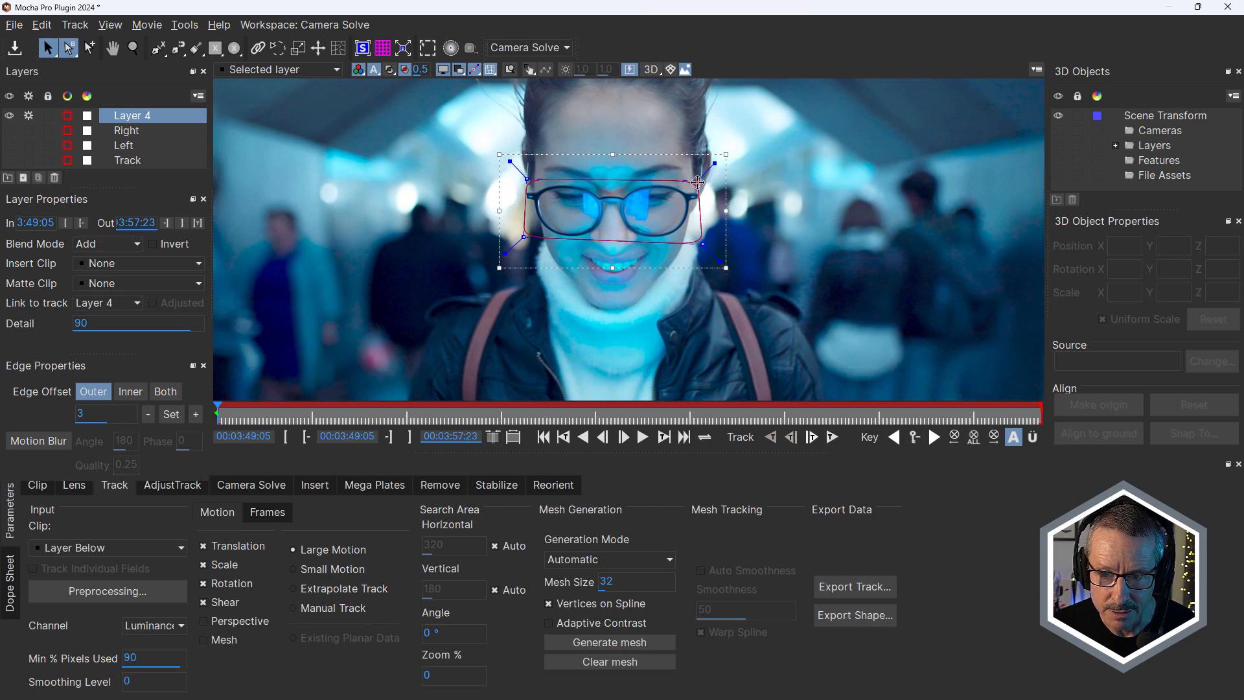
Adjust the corner points of the new glasses spline so it encloses the whole frame closely
{"action": "left_click_drag", "start_coordinate": [698, 182], "coordinate": [697, 181]}
{"action": "left_click_drag", "start_coordinate": [701, 243], "coordinate": [697, 241]}
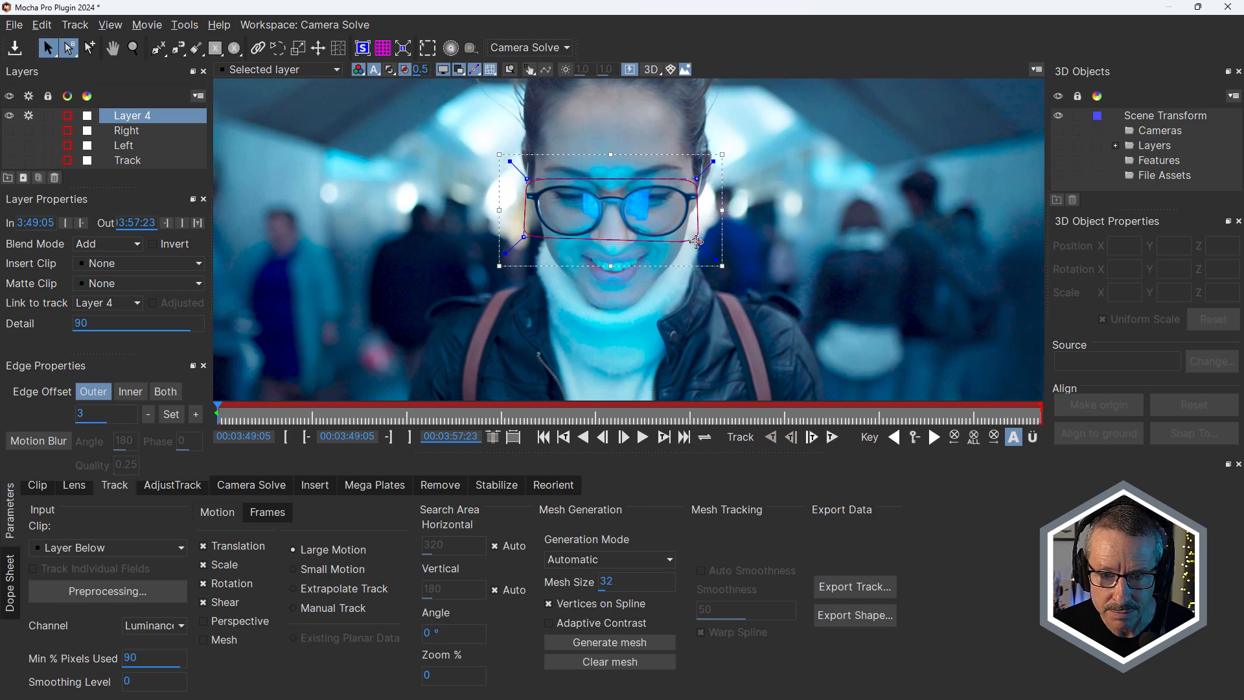
{"action": "left_click_drag", "start_coordinate": [527, 184], "coordinate": [523, 180]}
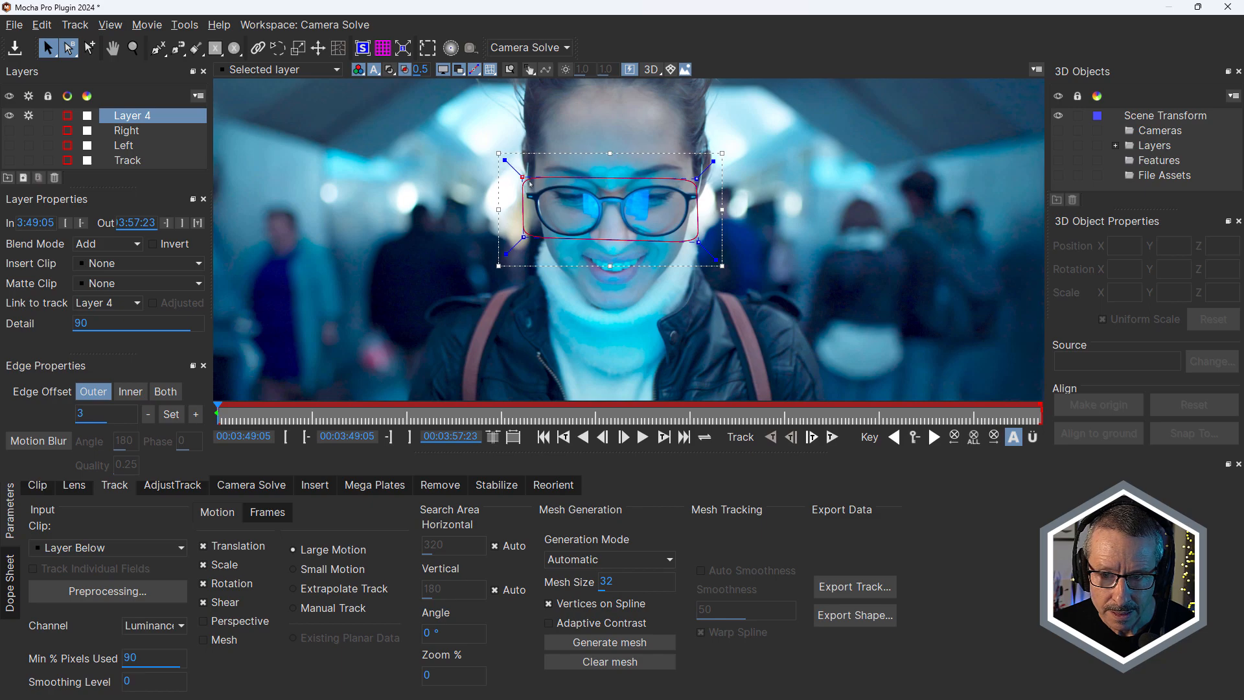
{"action": "left_click_drag", "start_coordinate": [699, 184], "coordinate": [701, 179]}
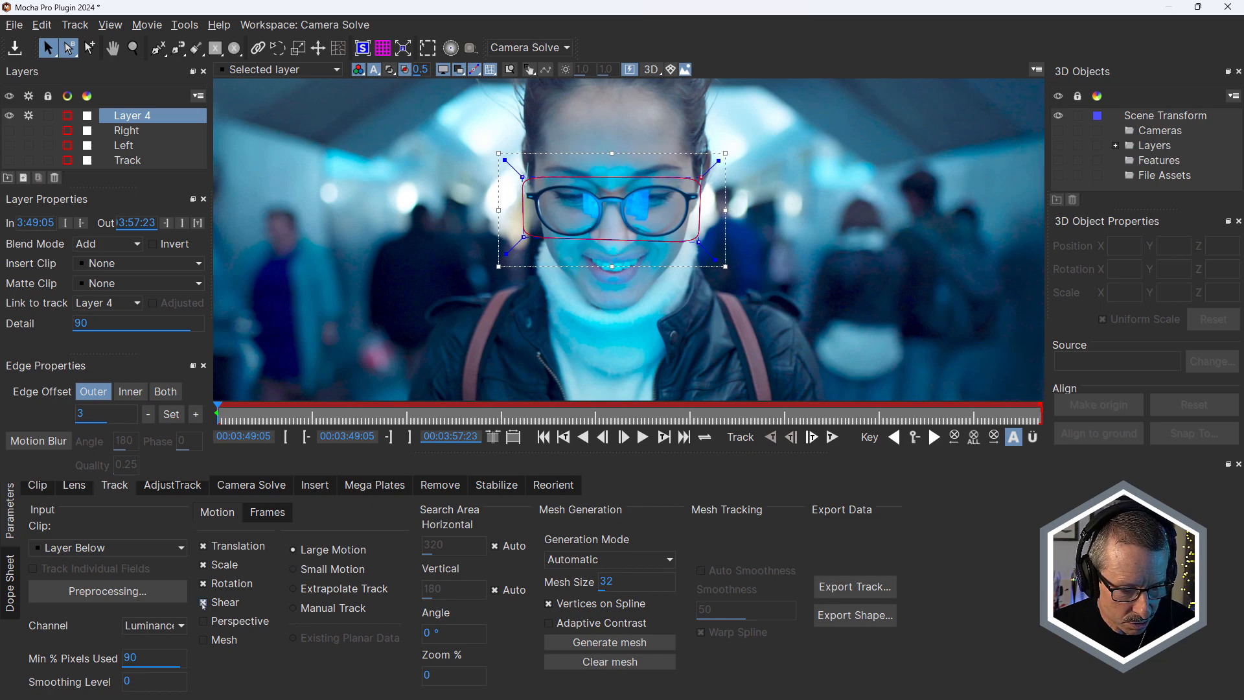
Turn off Shear for Layer 4, track it forward through the clip, and go back to frame 00:03:49:05
{"action": "left_click", "coordinate": [203, 602]}
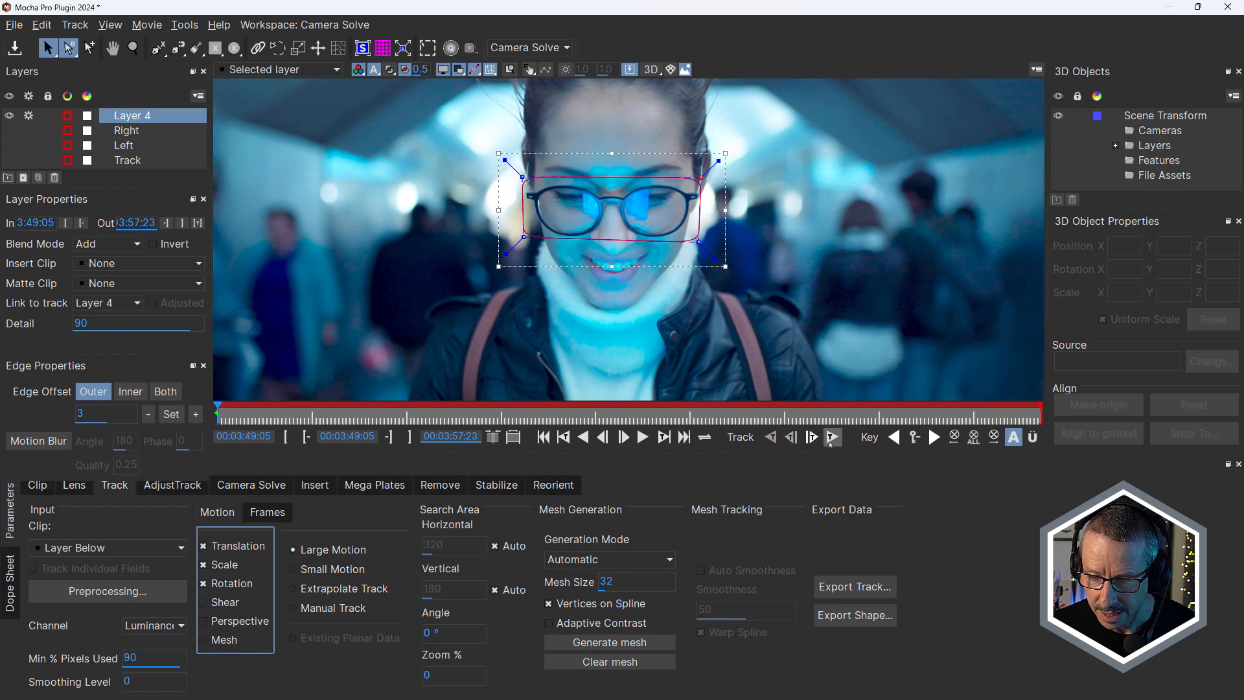
{"action": "left_click", "coordinate": [832, 438]}
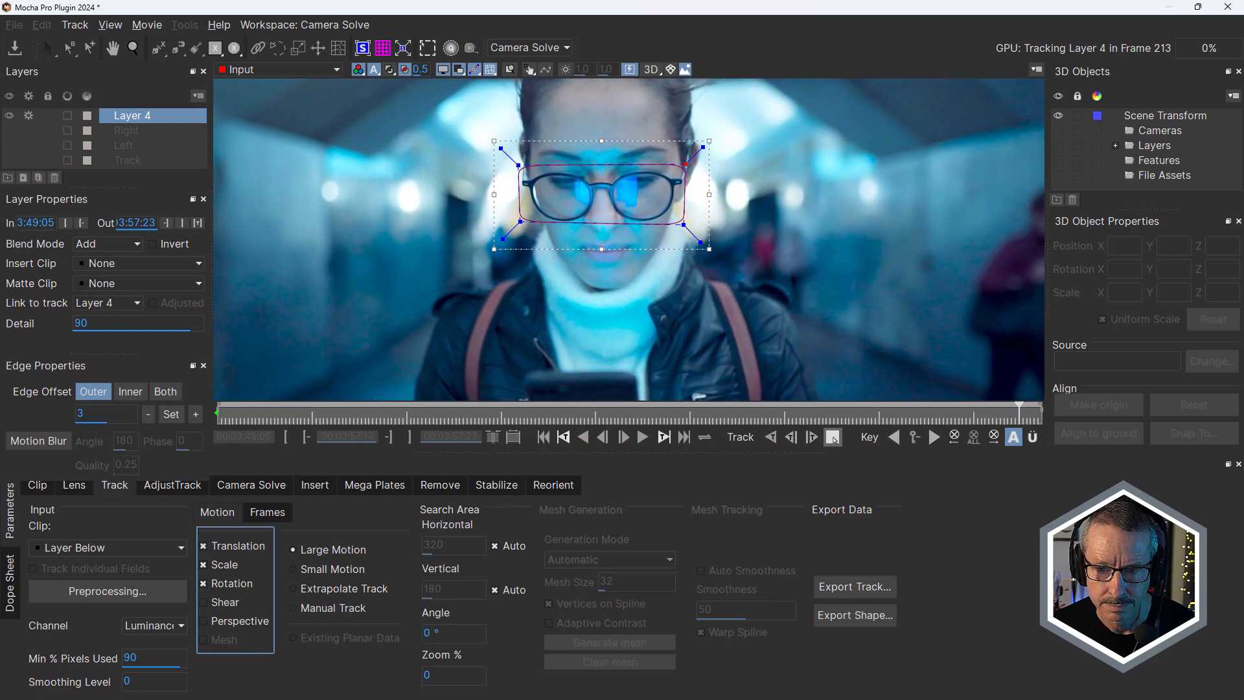
{"action": "left_click_drag", "start_coordinate": [588, 413], "coordinate": [207, 441]}
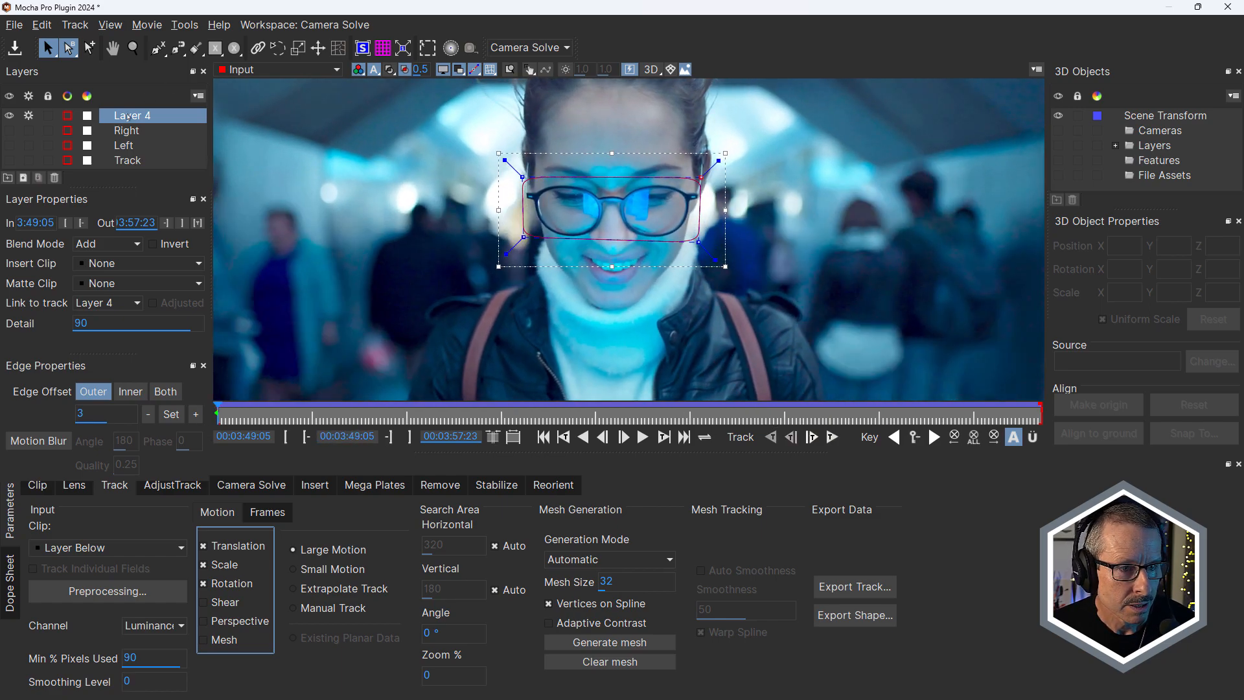
Rename Layer 4 as Track2, turn off its processing and hide it
{"action": "double_click", "coordinate": [127, 116]}
{"action": "key", "text": "BackSpace"}
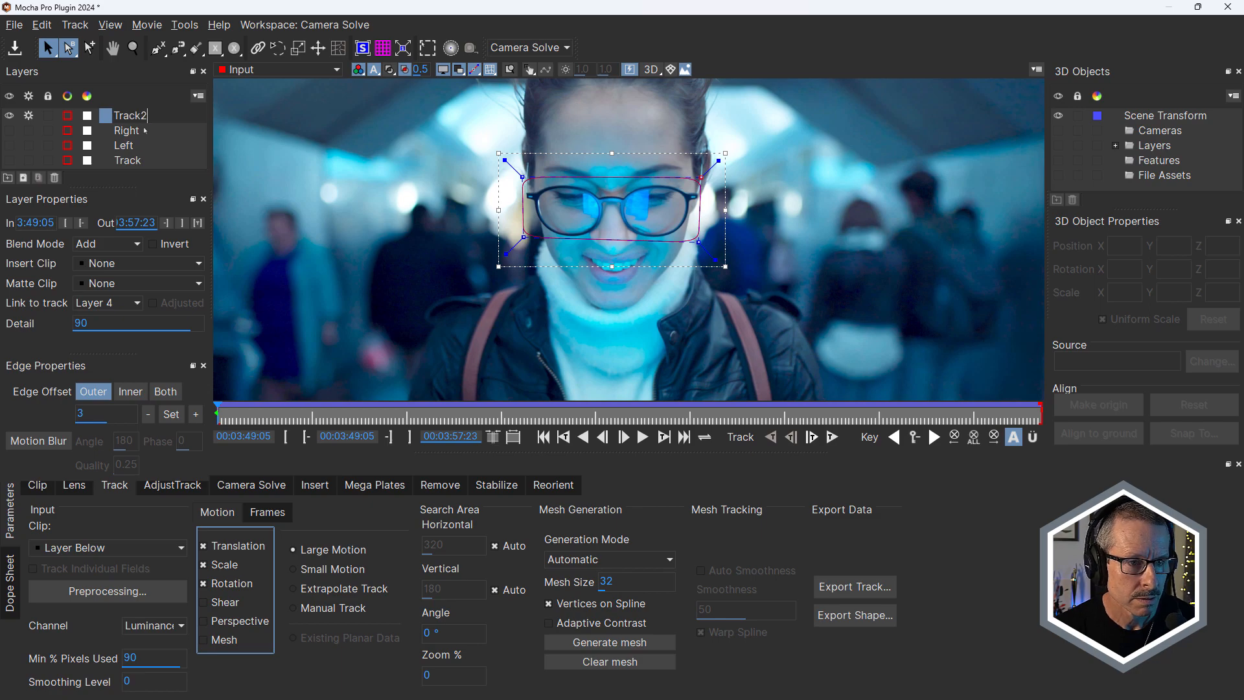
{"action": "key", "text": "Return"}
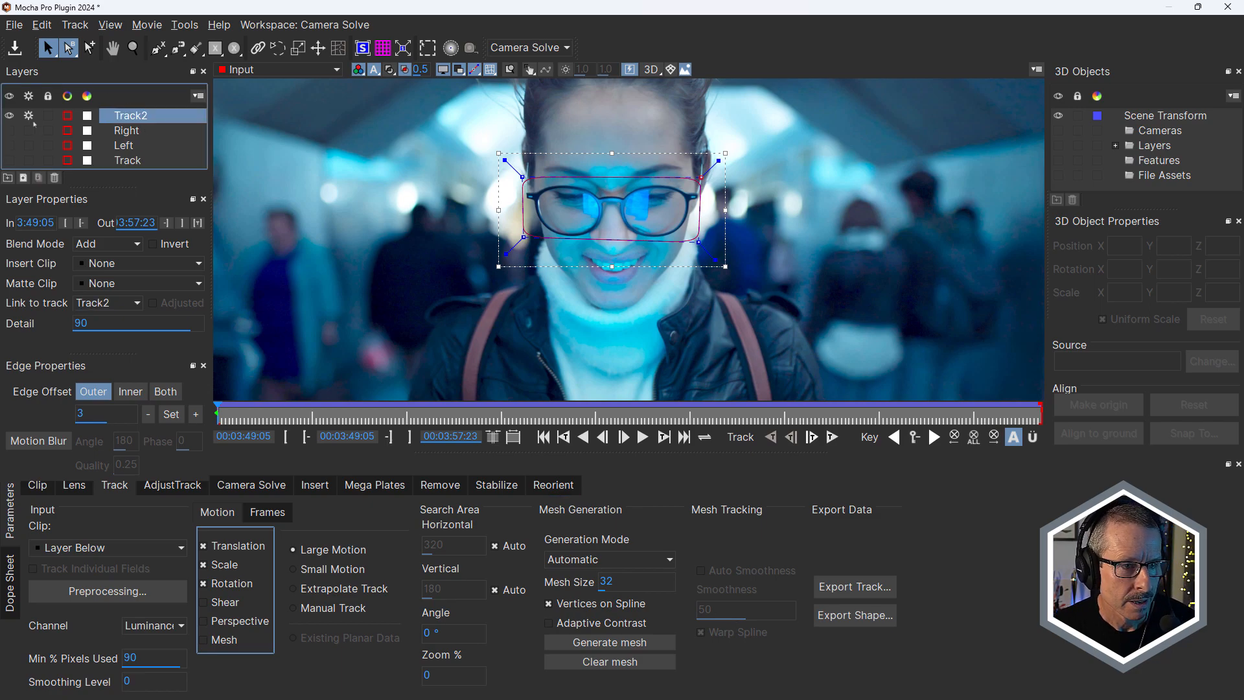
{"action": "left_click", "coordinate": [28, 116]}
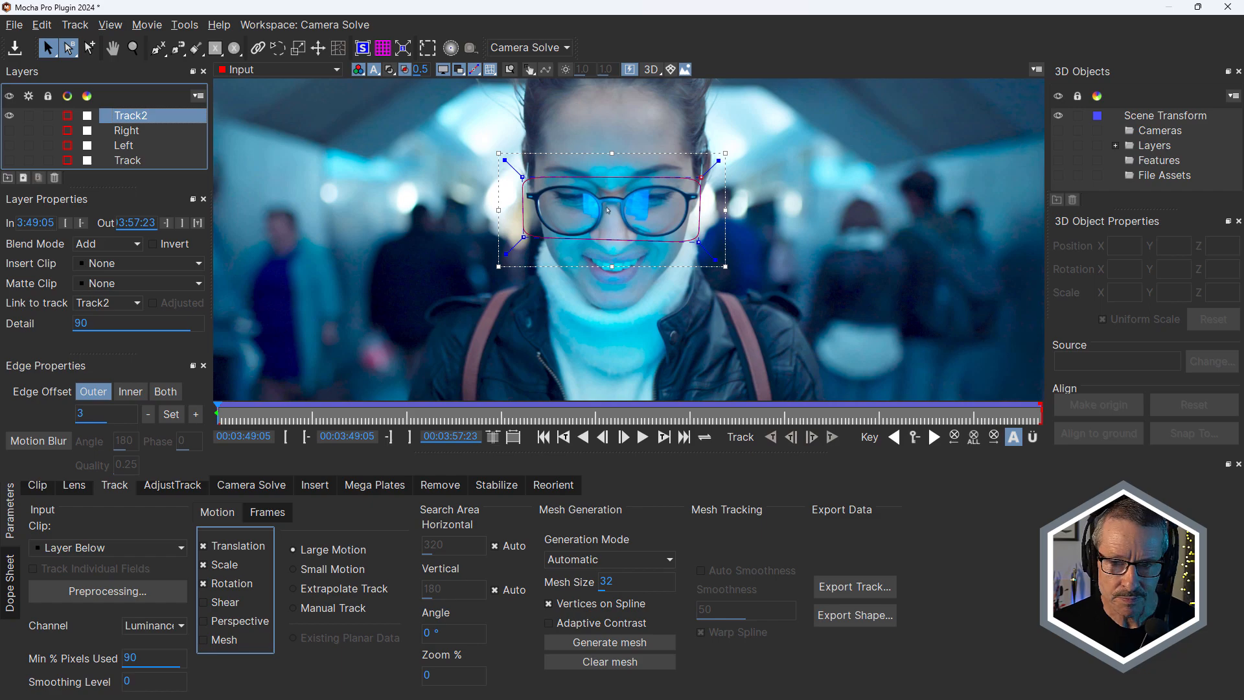
{"action": "left_click", "coordinate": [8, 115]}
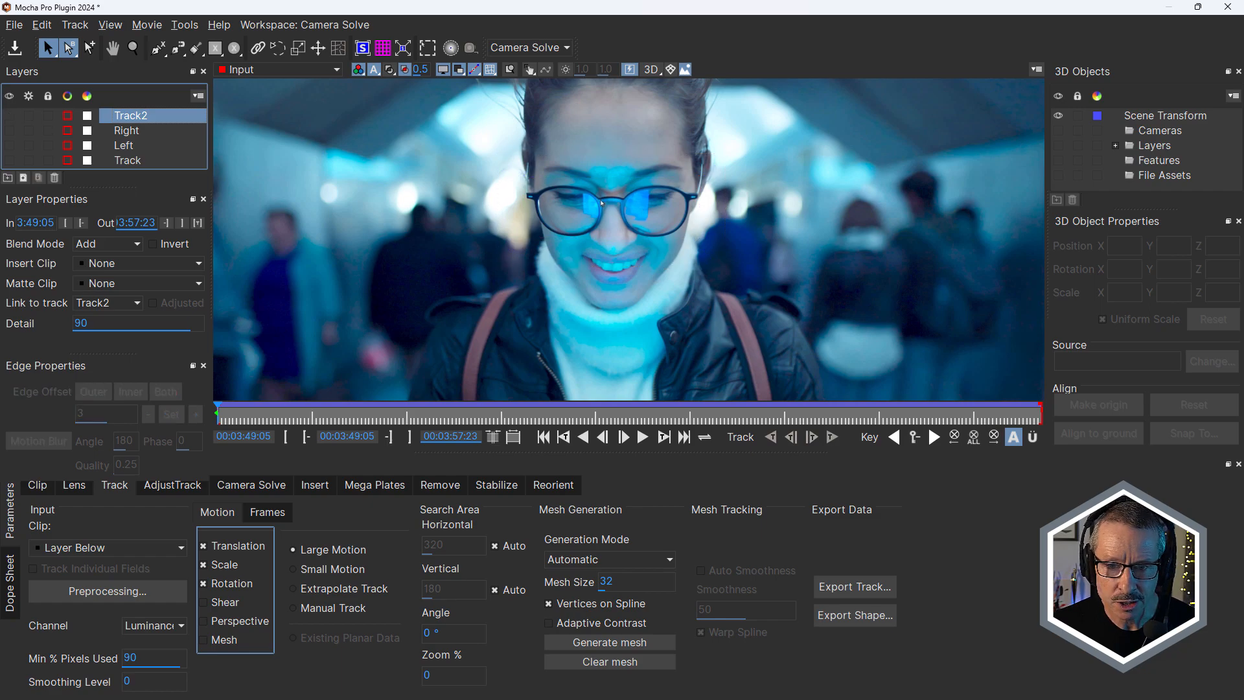
Draw a new six-point X-spline layer around the inside of the left lens in the image
{"action": "scroll", "coordinate": [602, 203], "scroll_direction": "up", "scroll_amount": 3}
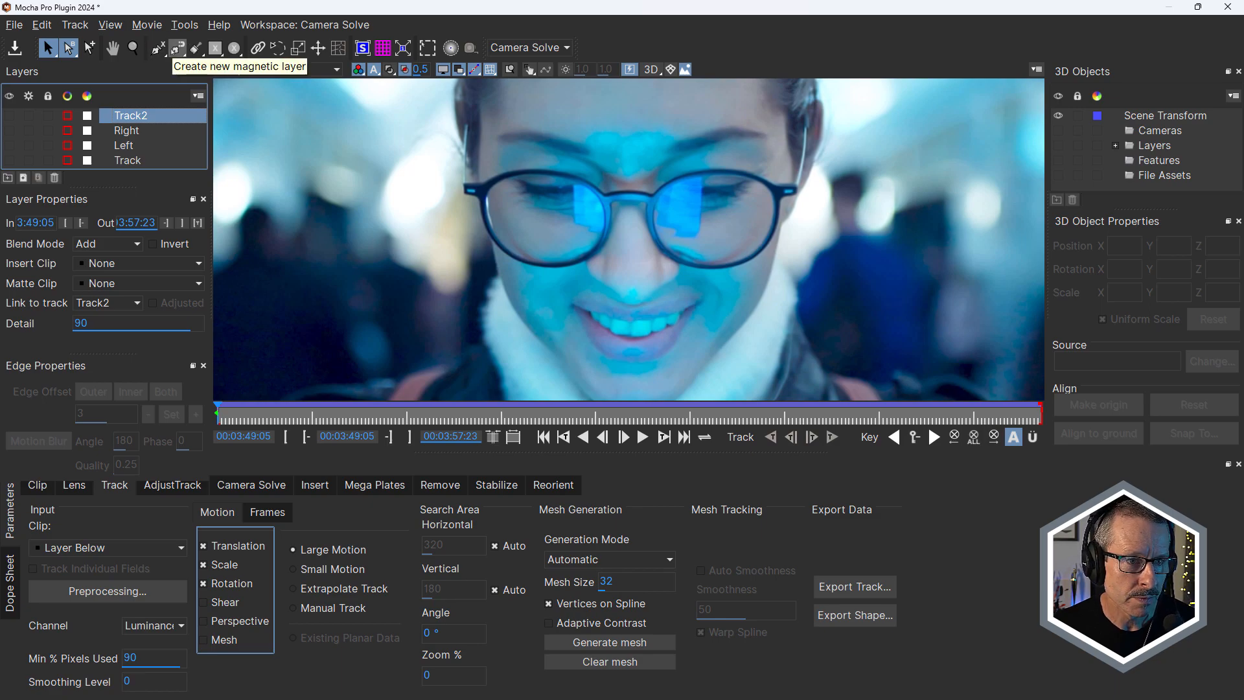
{"action": "left_click", "coordinate": [159, 49]}
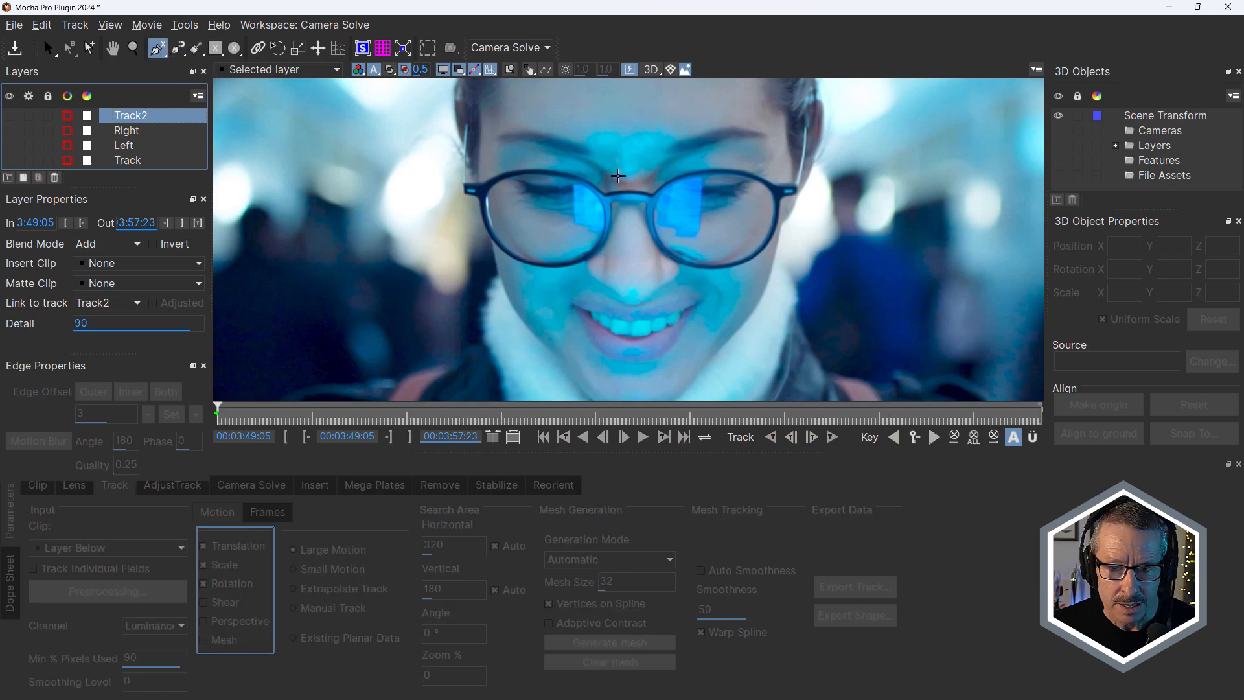
{"action": "left_click", "coordinate": [546, 174]}
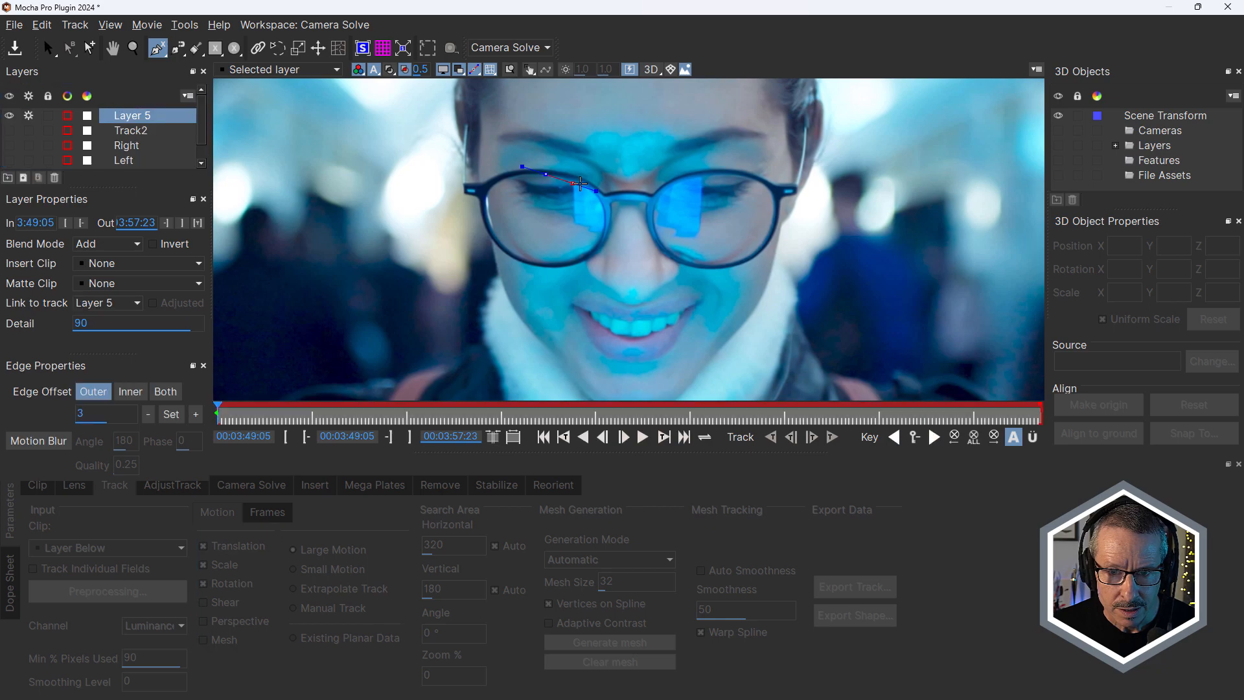
{"action": "left_click", "coordinate": [598, 195]}
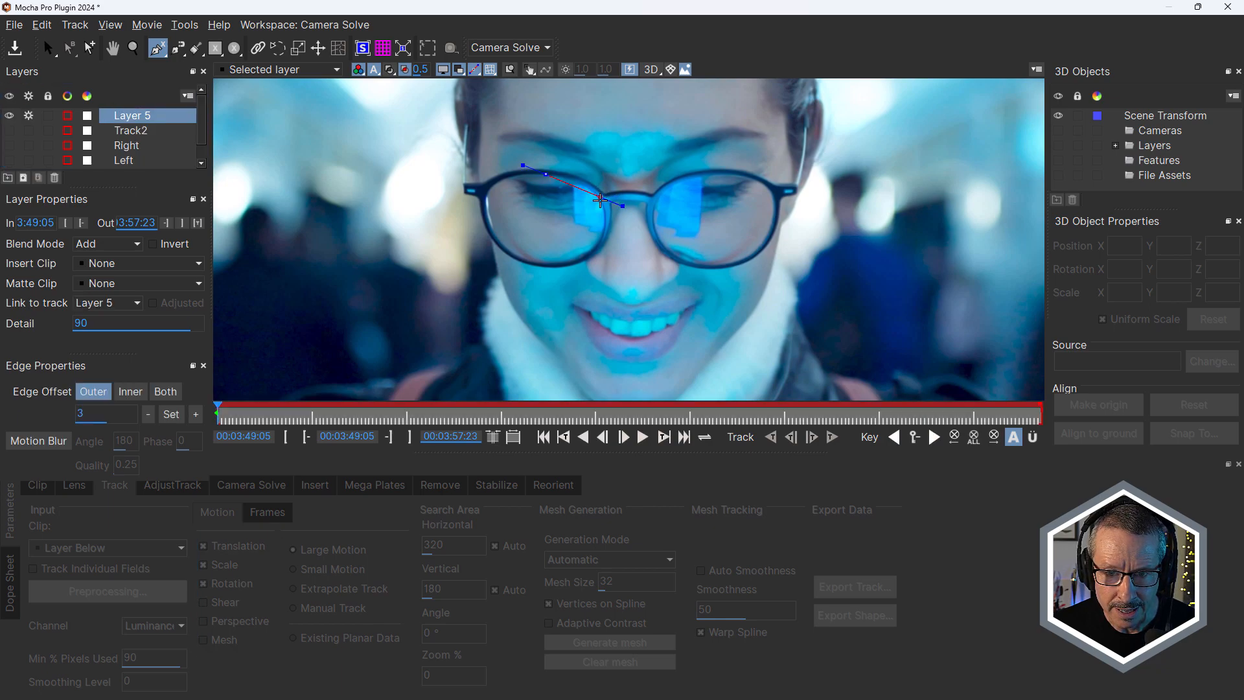
{"action": "left_click", "coordinate": [602, 241]}
{"action": "left_click", "coordinate": [543, 266]}
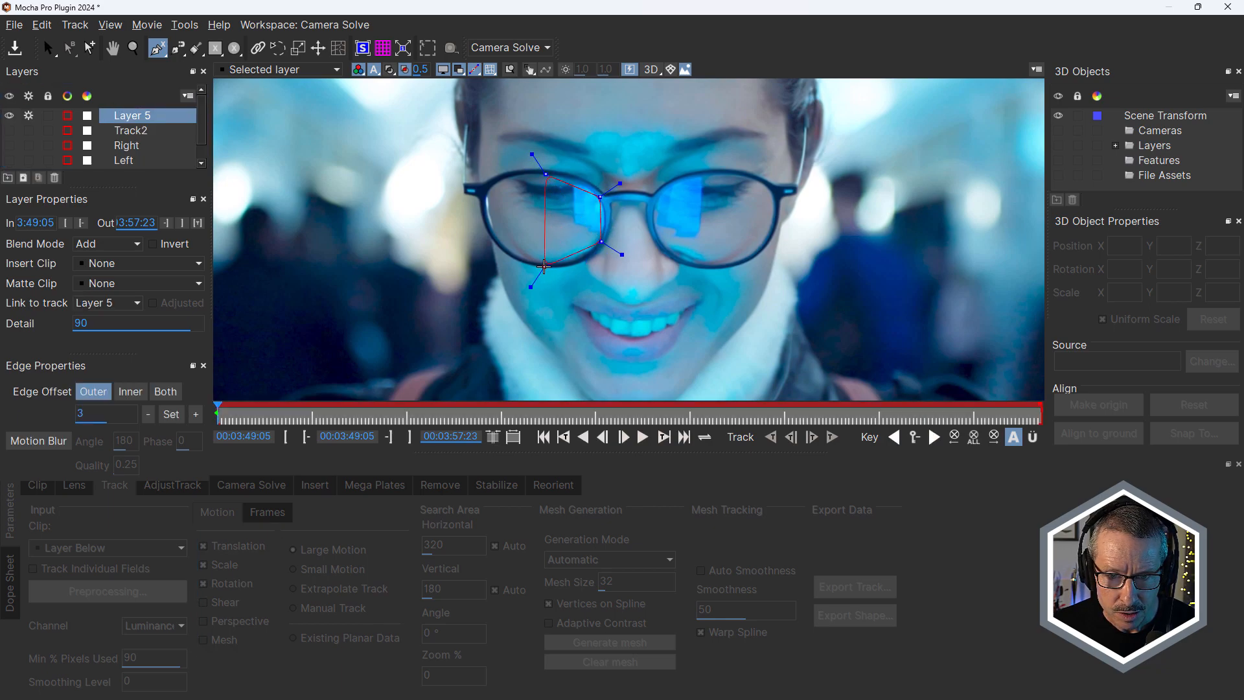
{"action": "right_click", "coordinate": [489, 222]}
{"action": "left_click_drag", "start_coordinate": [489, 203], "coordinate": [491, 188]}
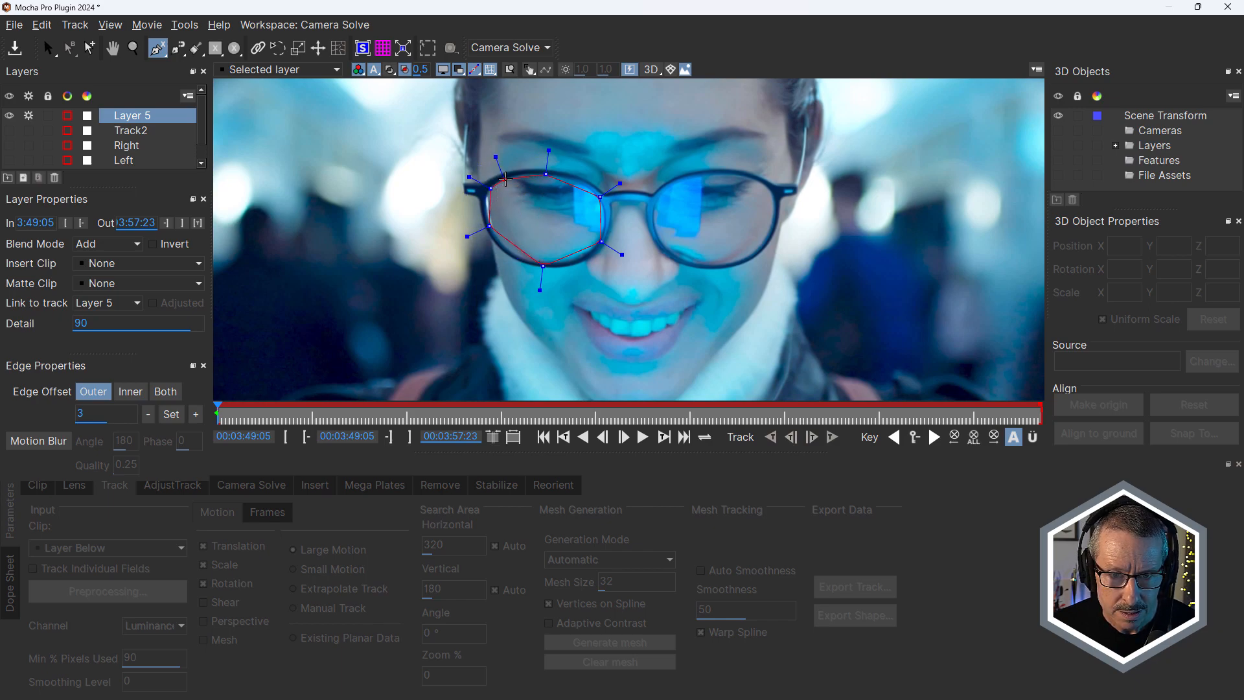
{"action": "key", "text": "s"}
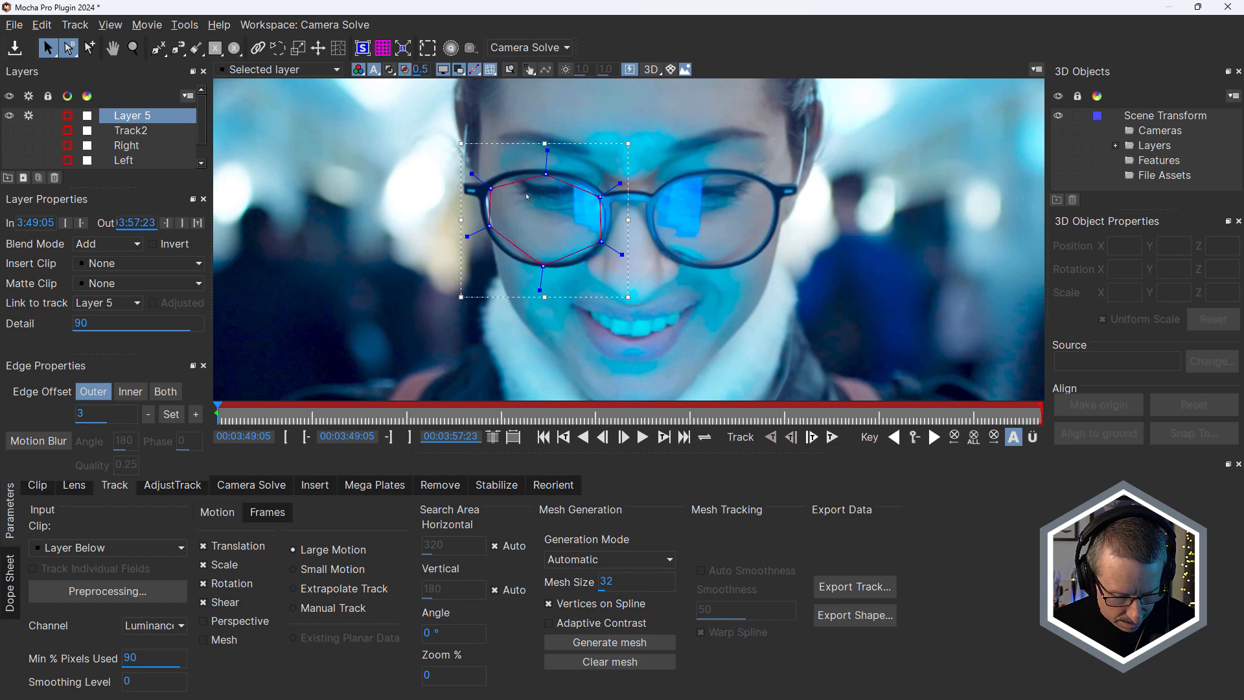
Round the new lens spline's curves and reposition its points to follow the inner edge of the glasses rim
{"action": "left_click_drag", "start_coordinate": [547, 151], "coordinate": [546, 160]}
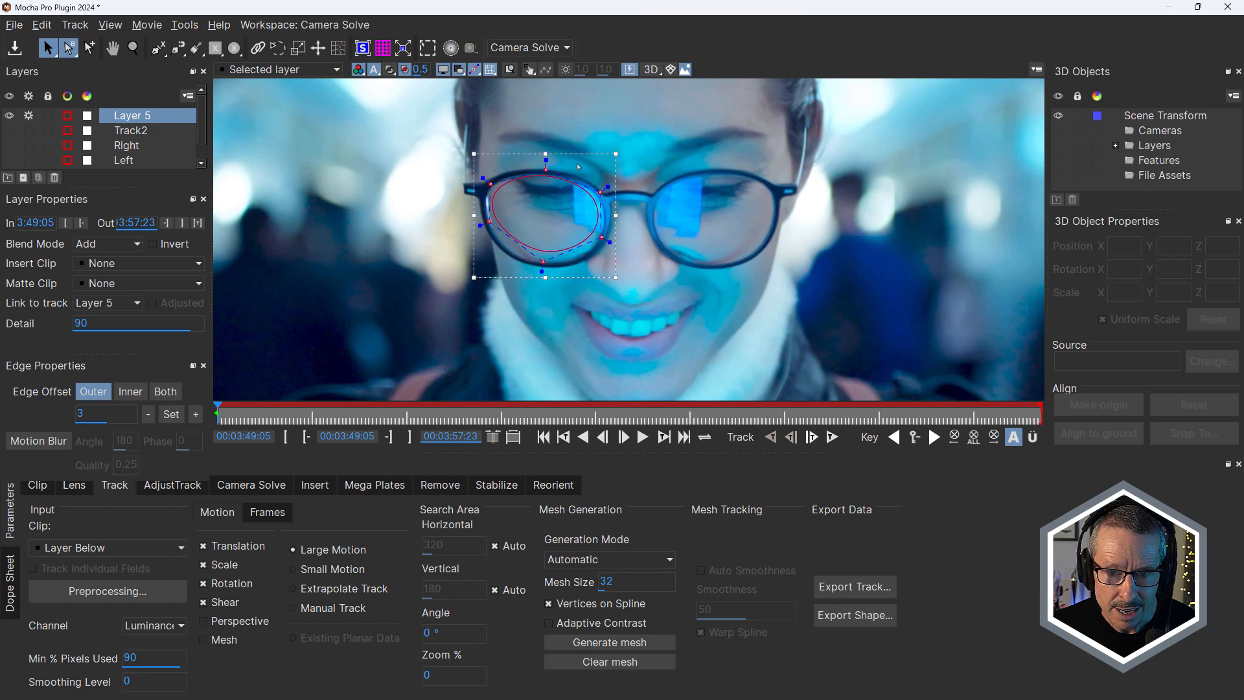
{"action": "left_click_drag", "start_coordinate": [600, 192], "coordinate": [609, 194]}
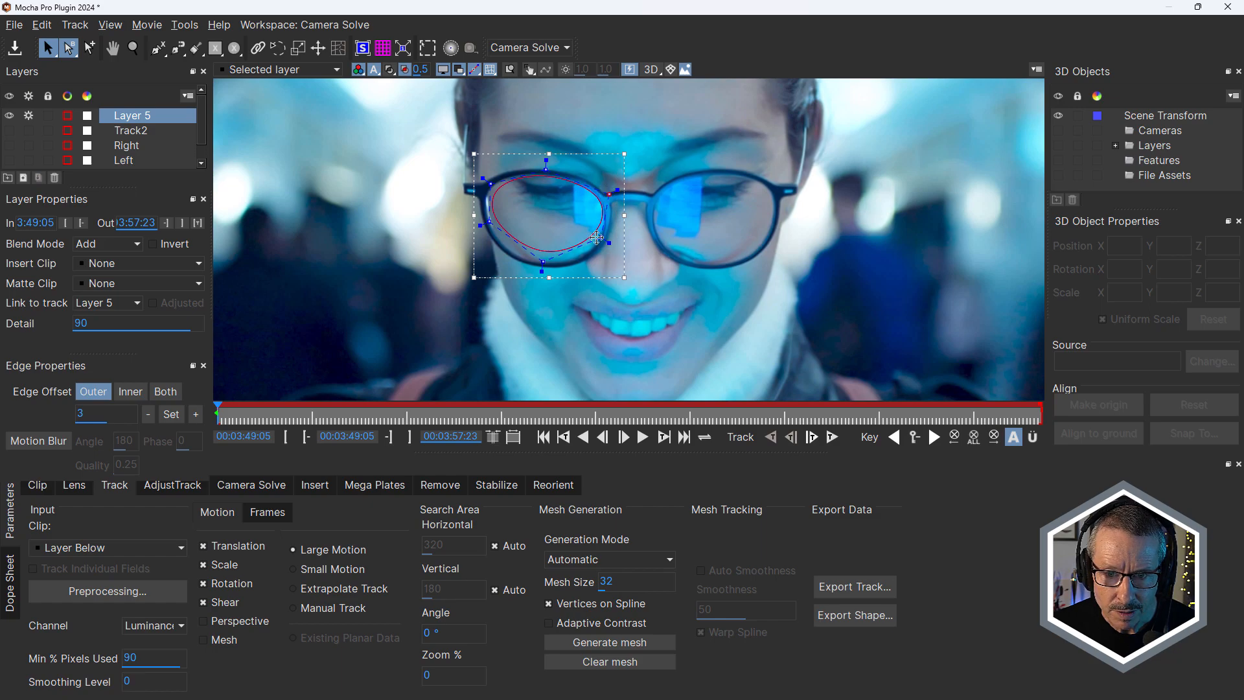
{"action": "left_click_drag", "start_coordinate": [600, 238], "coordinate": [541, 274]}
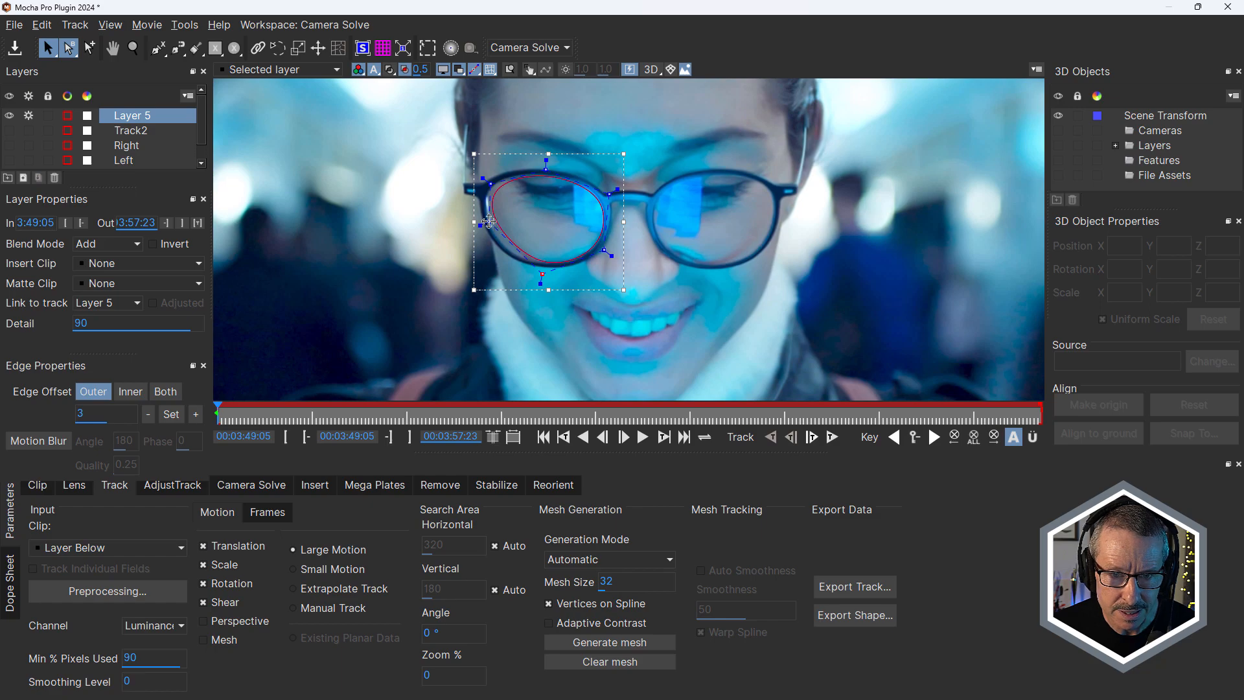
{"action": "left_click_drag", "start_coordinate": [489, 223], "coordinate": [480, 233]}
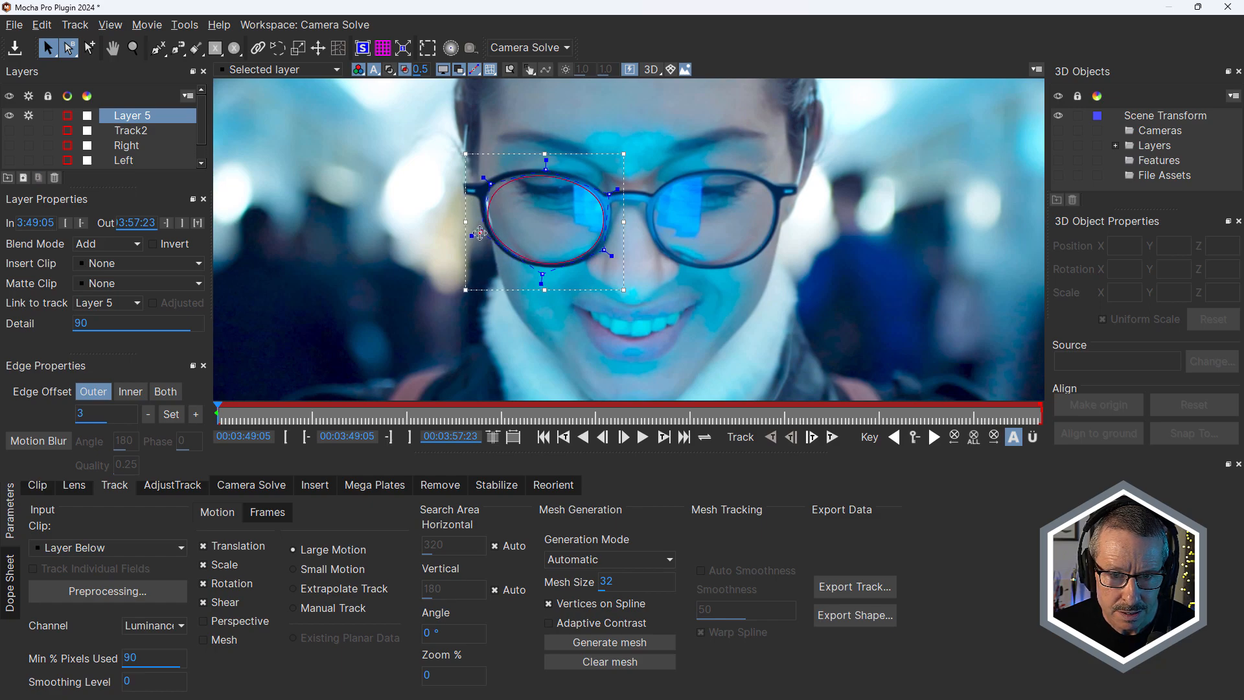
{"action": "left_click_drag", "start_coordinate": [490, 181], "coordinate": [483, 175]}
{"action": "left_click_drag", "start_coordinate": [481, 233], "coordinate": [479, 227]}
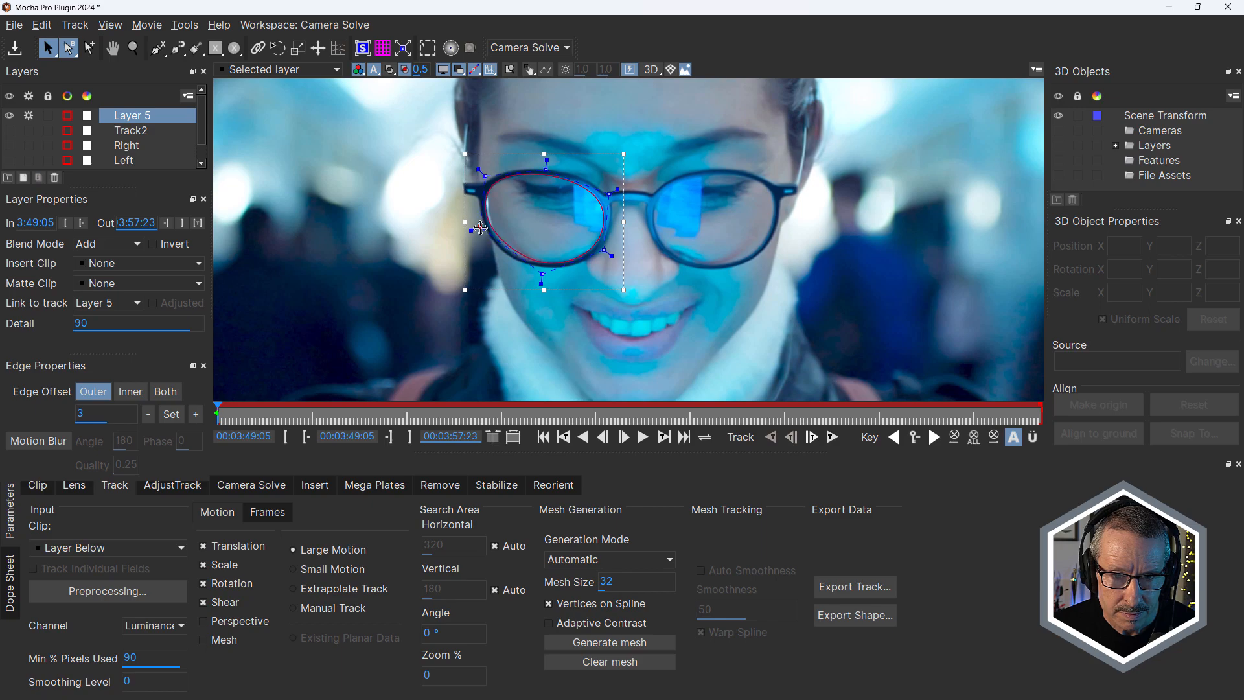
{"action": "left_click_drag", "start_coordinate": [545, 168], "coordinate": [550, 169]}
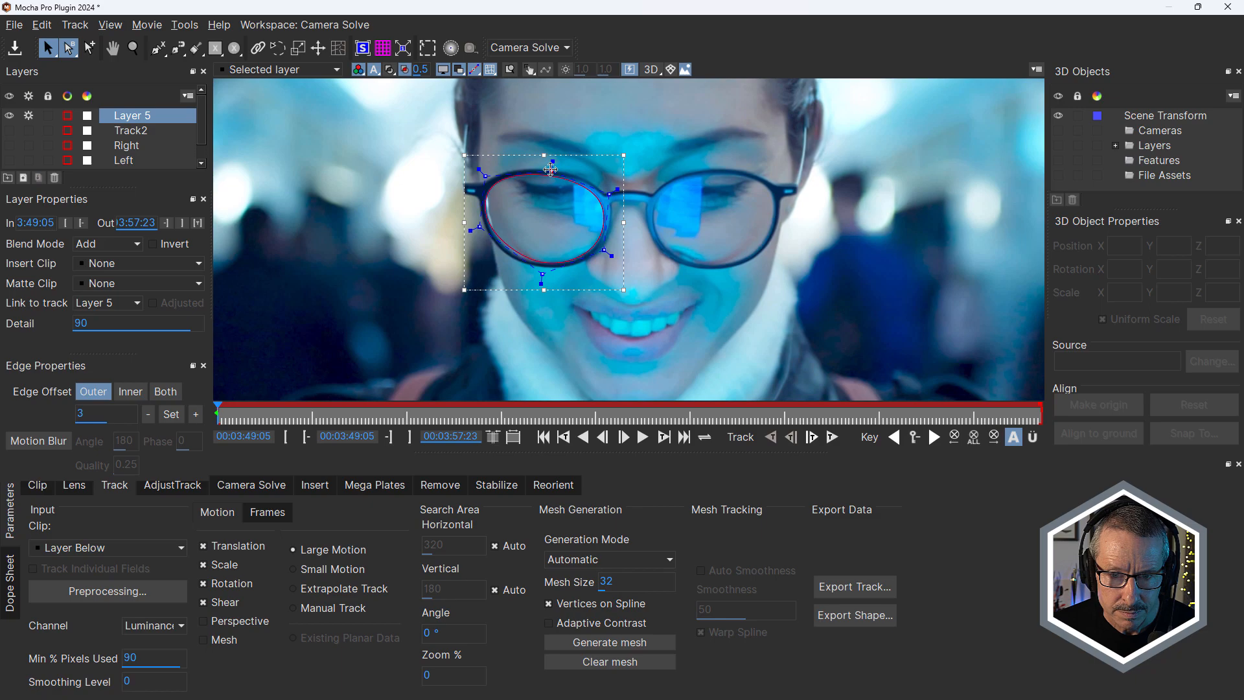
Refine the bottom and lower-left points of the Layer 5 lens spline and rename the layer as Right2
{"action": "left_click_drag", "start_coordinate": [544, 272], "coordinate": [537, 273]}
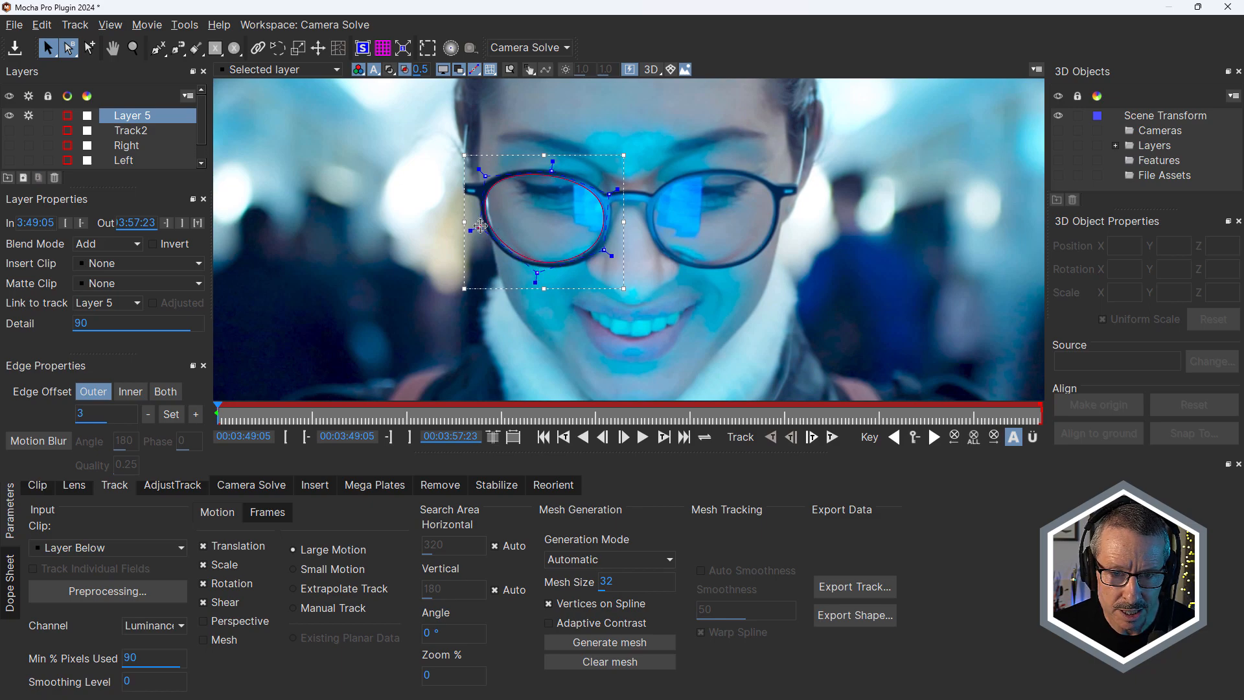
{"action": "left_click_drag", "start_coordinate": [481, 225], "coordinate": [484, 231]}
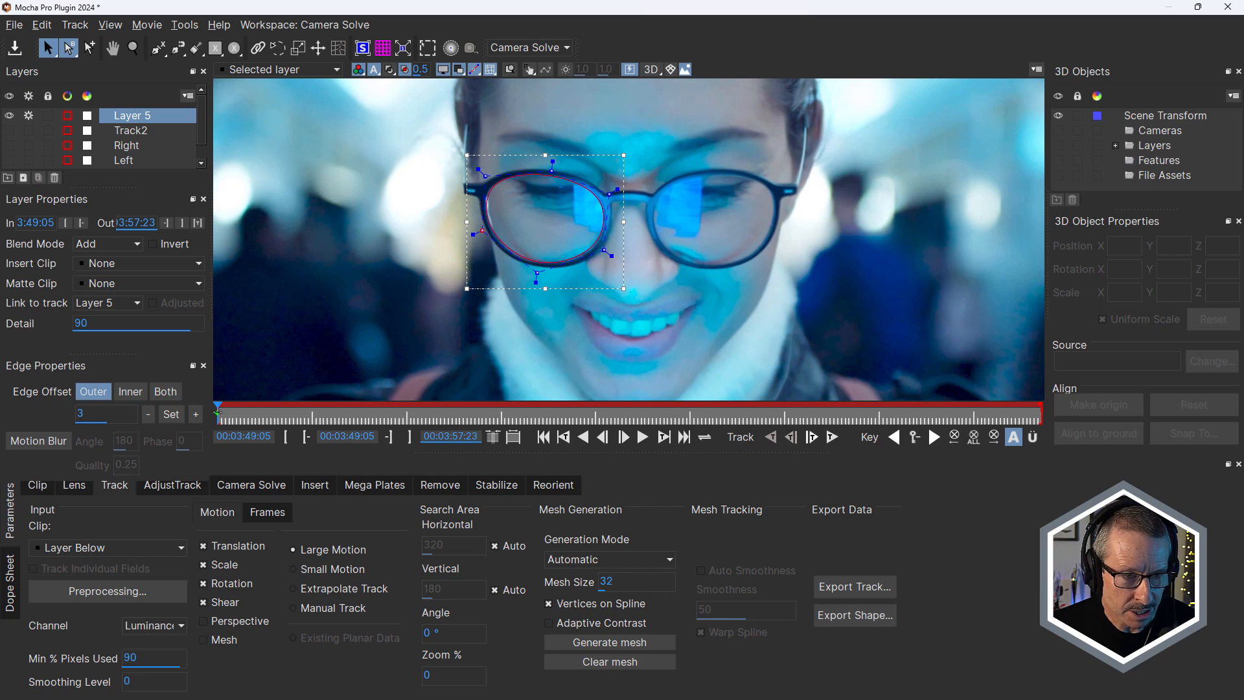
{"action": "double_click", "coordinate": [139, 117]}
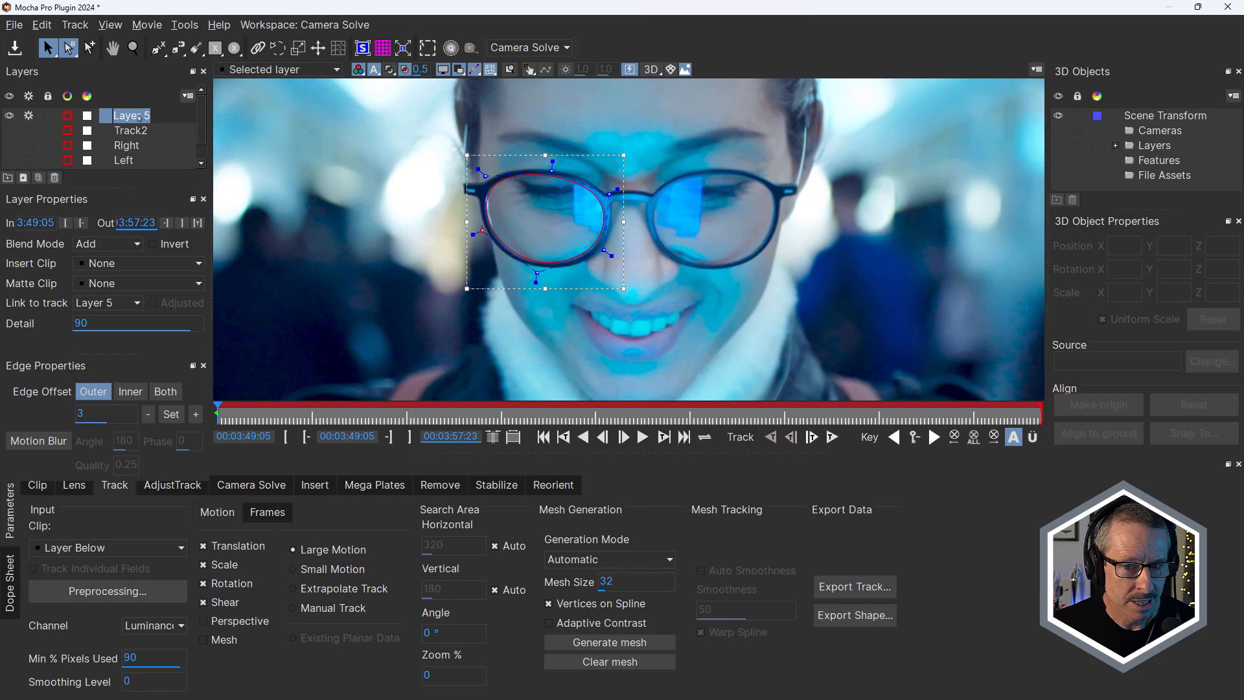
{"action": "type", "text": "Le"}
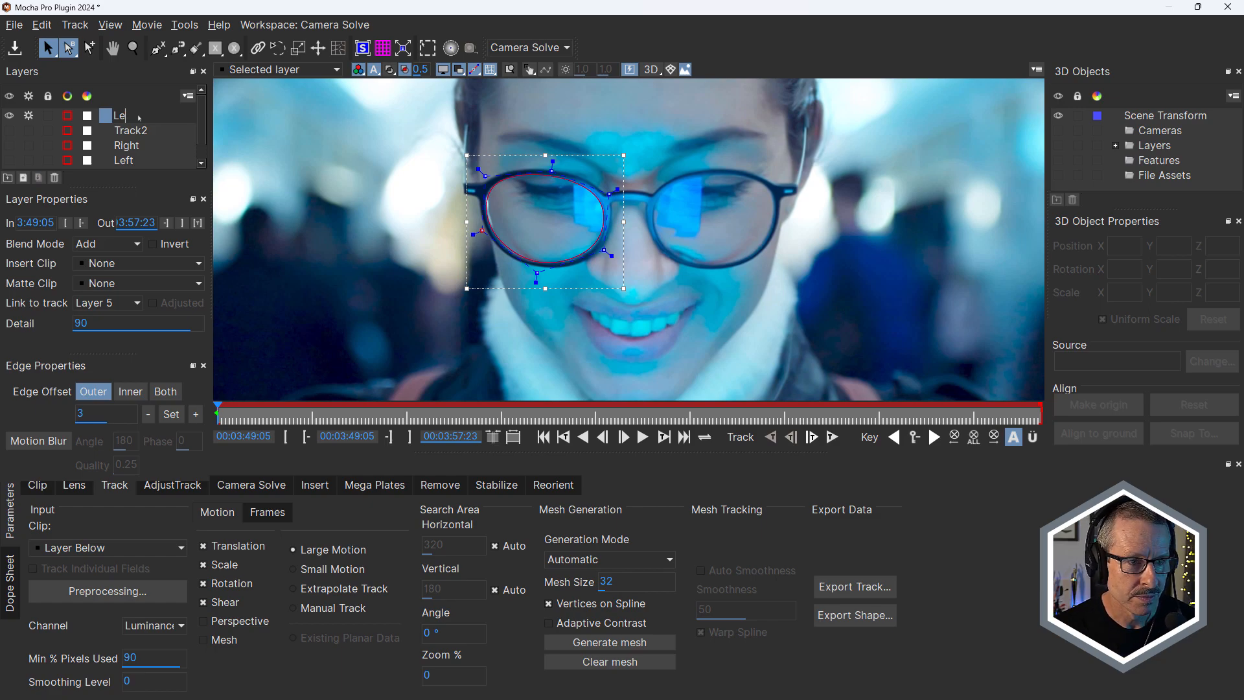
{"action": "type", "text": "fght2"}
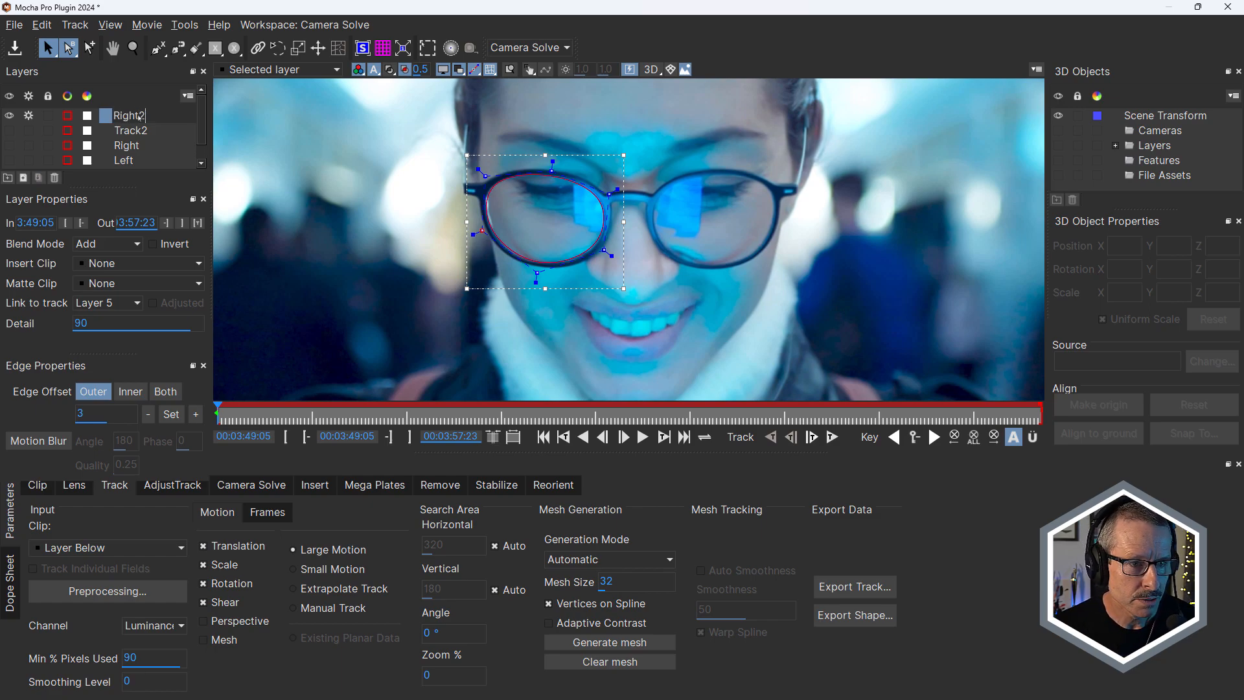
{"action": "key", "text": "Return"}
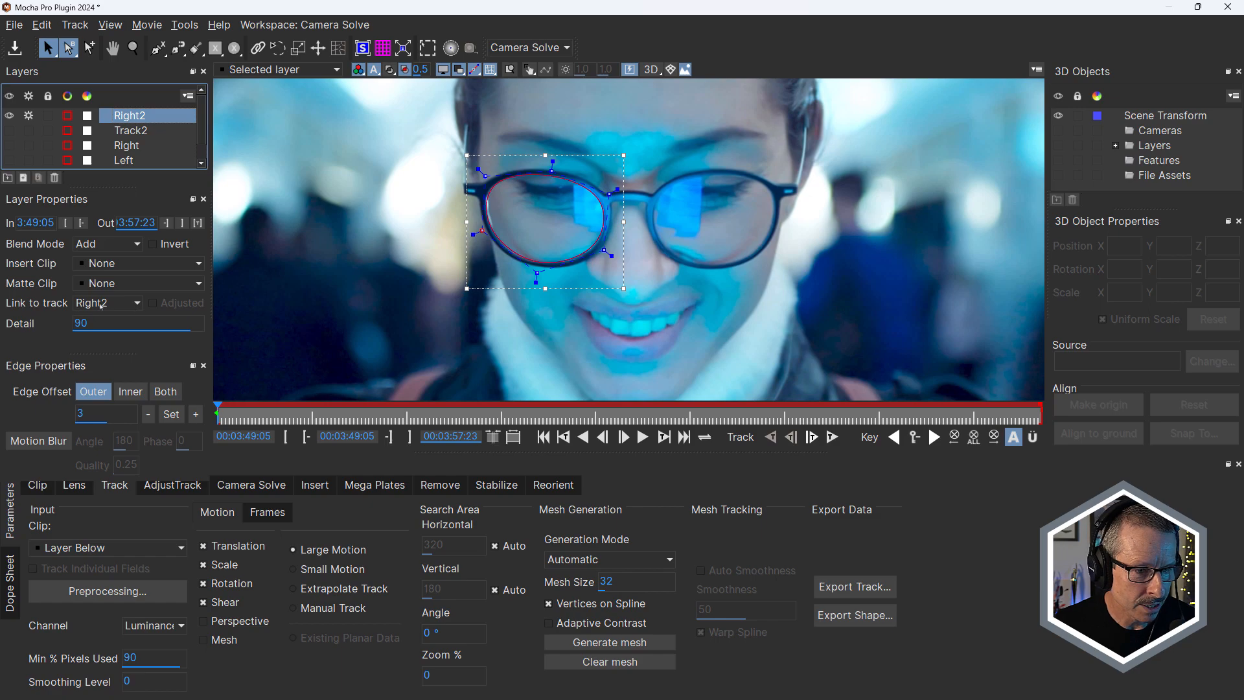
Link the Right2 layer to the Track2 track and turn off its processing
{"action": "left_click", "coordinate": [100, 302]}
{"action": "left_click", "coordinate": [104, 350]}
{"action": "left_click", "coordinate": [226, 408]}
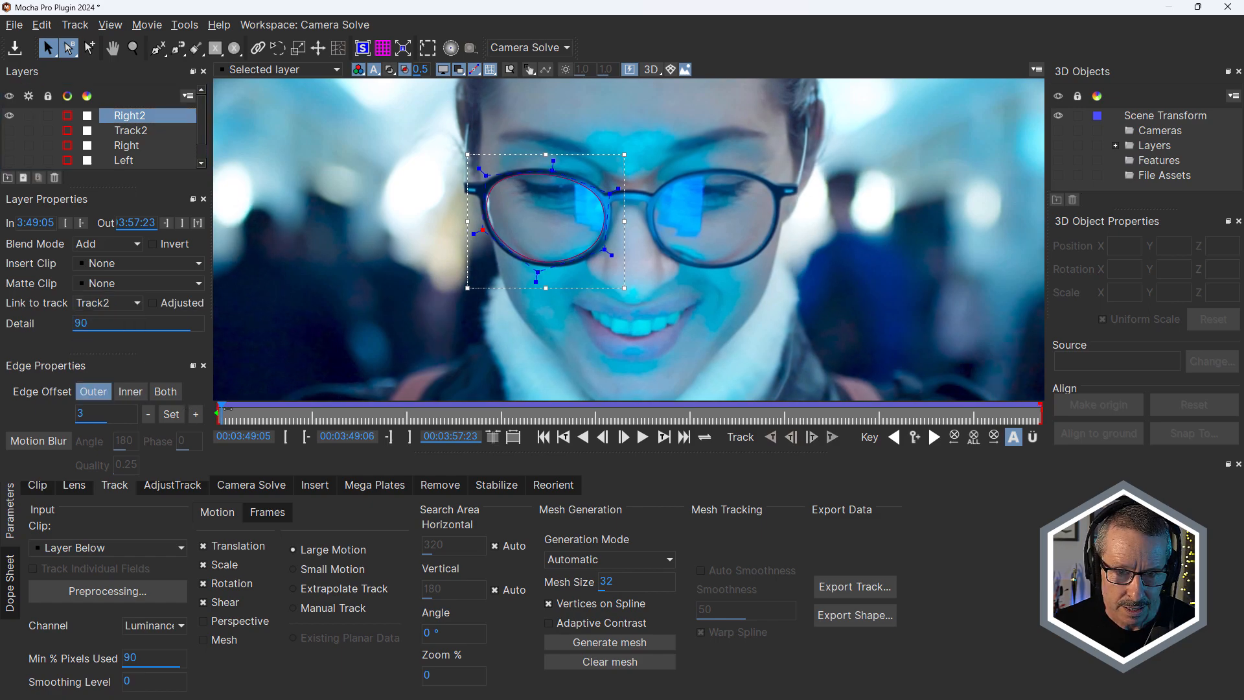
Nudge the bottom point of the Right2 spline to the lens edge at frame 00:03:51:04, check the clip, and return to After Effects
{"action": "left_click_drag", "start_coordinate": [228, 409], "coordinate": [300, 438]}
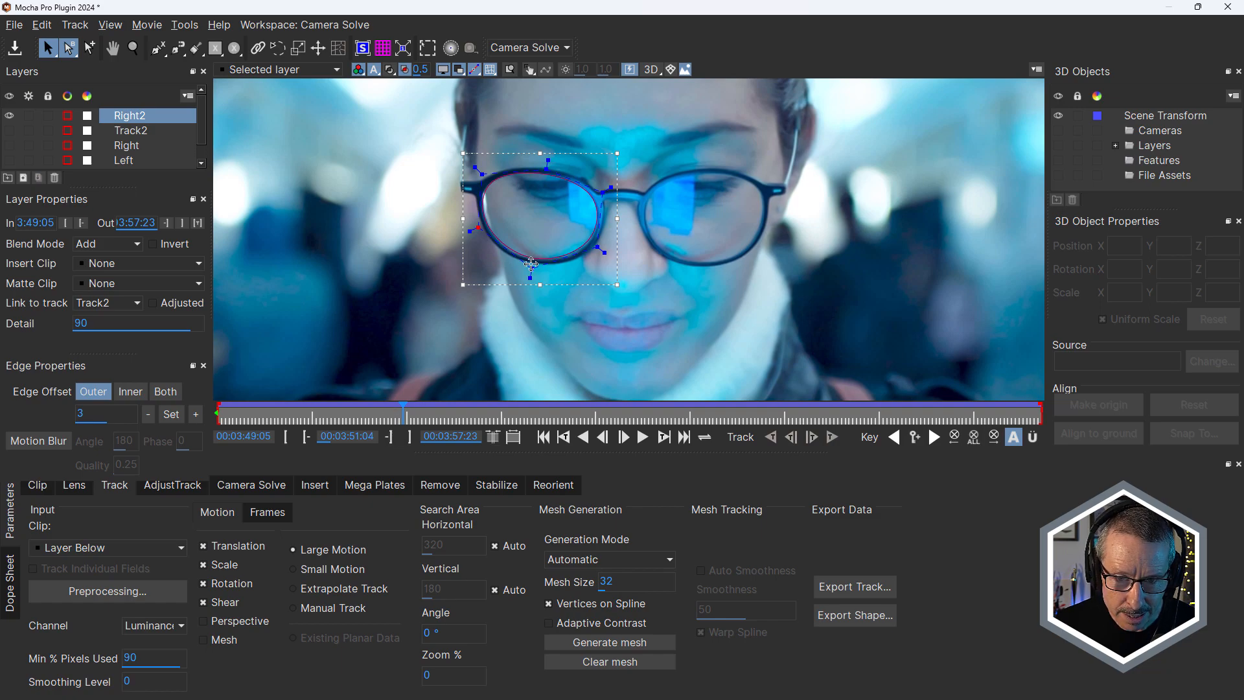
{"action": "left_click_drag", "start_coordinate": [532, 267], "coordinate": [529, 269]}
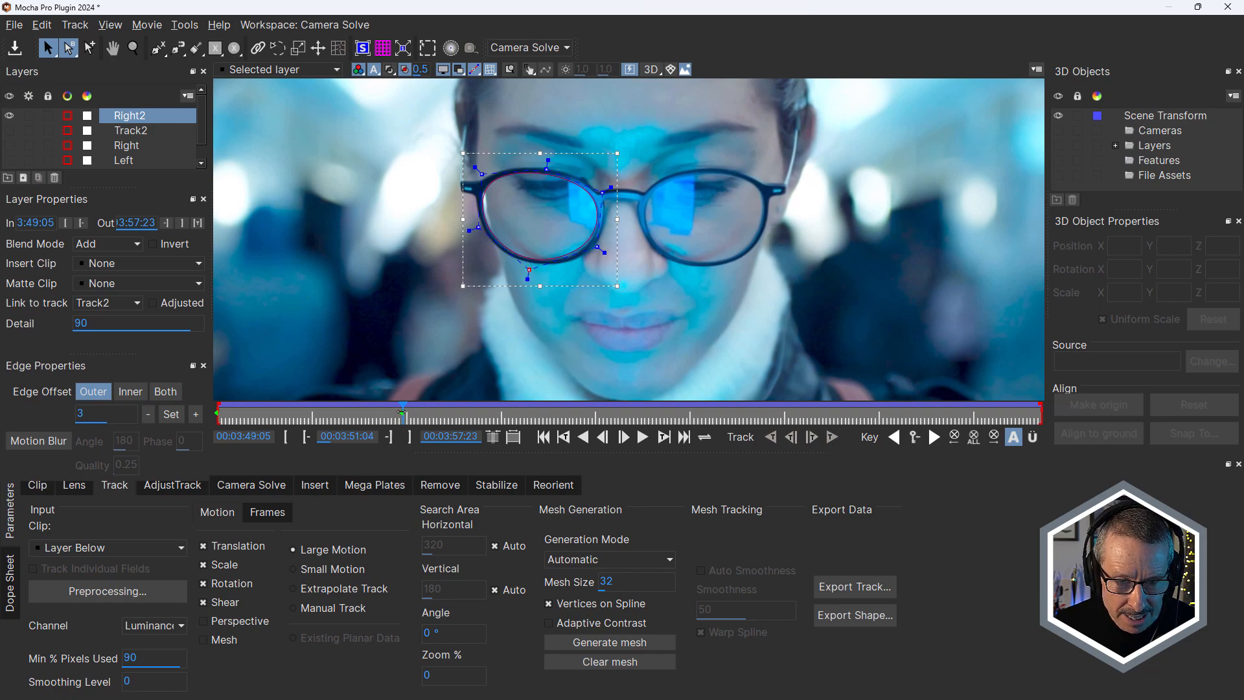
{"action": "left_click_drag", "start_coordinate": [402, 412], "coordinate": [972, 414]}
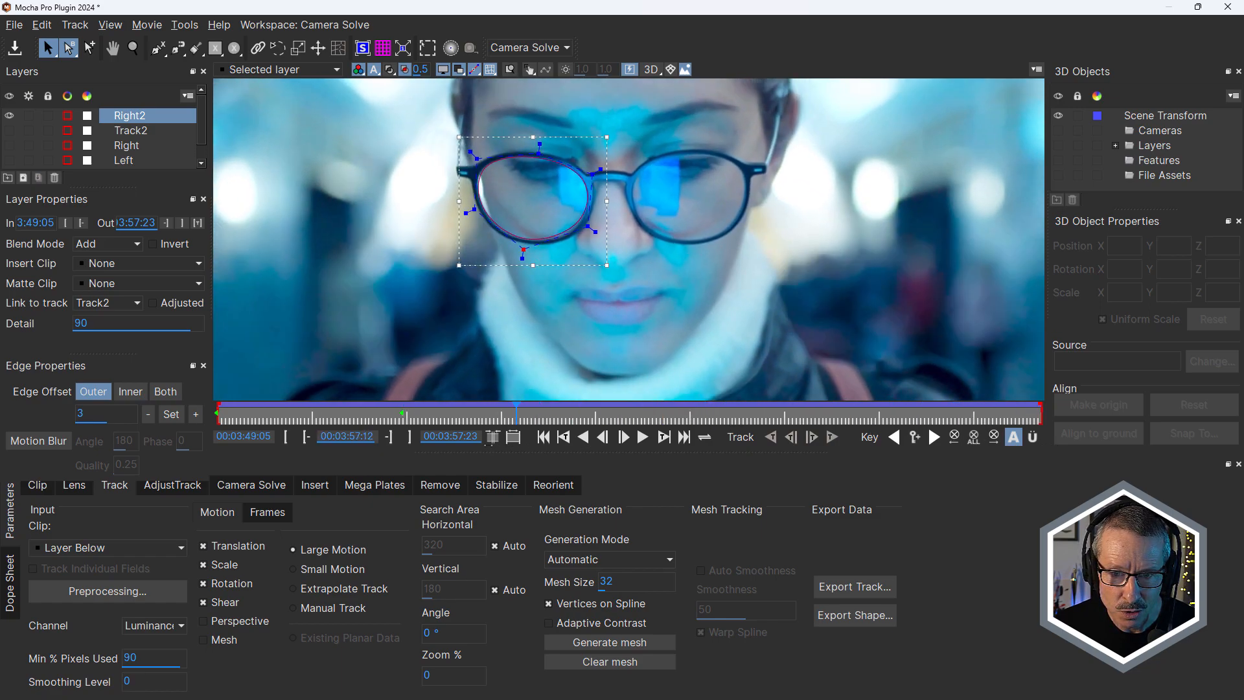
{"action": "mouse_move", "coordinate": [489, 443]}
{"action": "left_mouse_down"}
{"action": "mouse_move", "coordinate": [217, 435]}
{"action": "mouse_move", "coordinate": [494, 427]}
{"action": "left_mouse_up"}
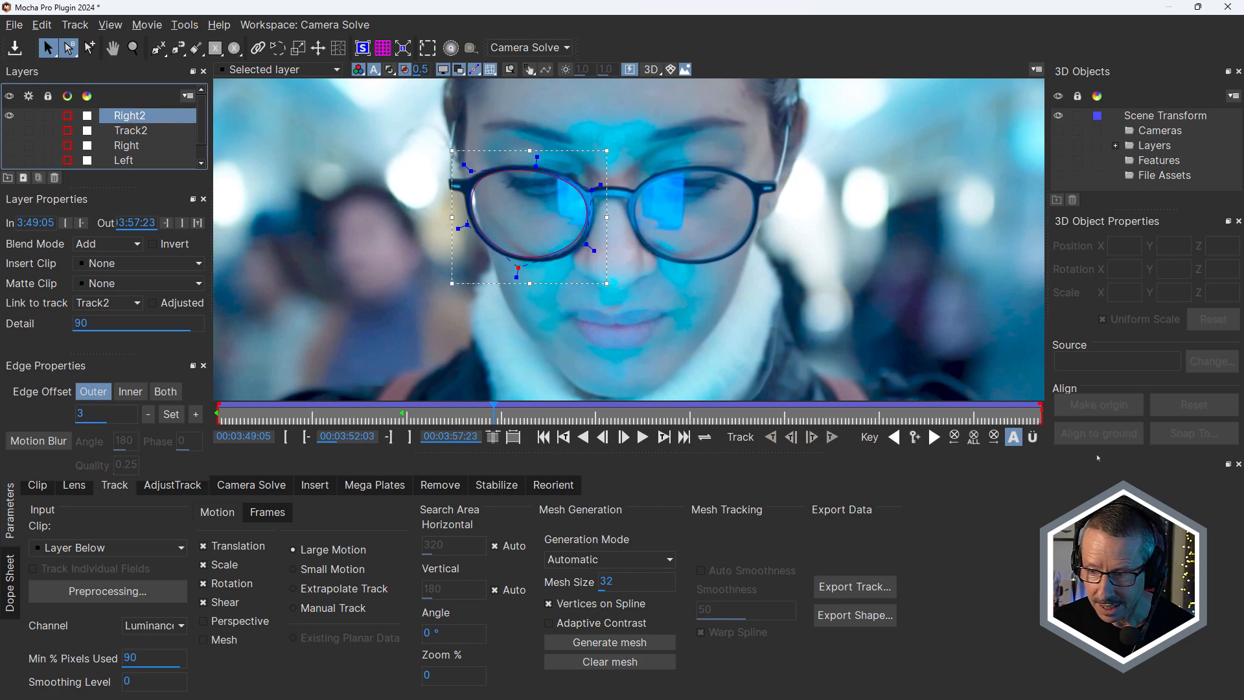
{"action": "left_click", "coordinate": [1228, 7]}
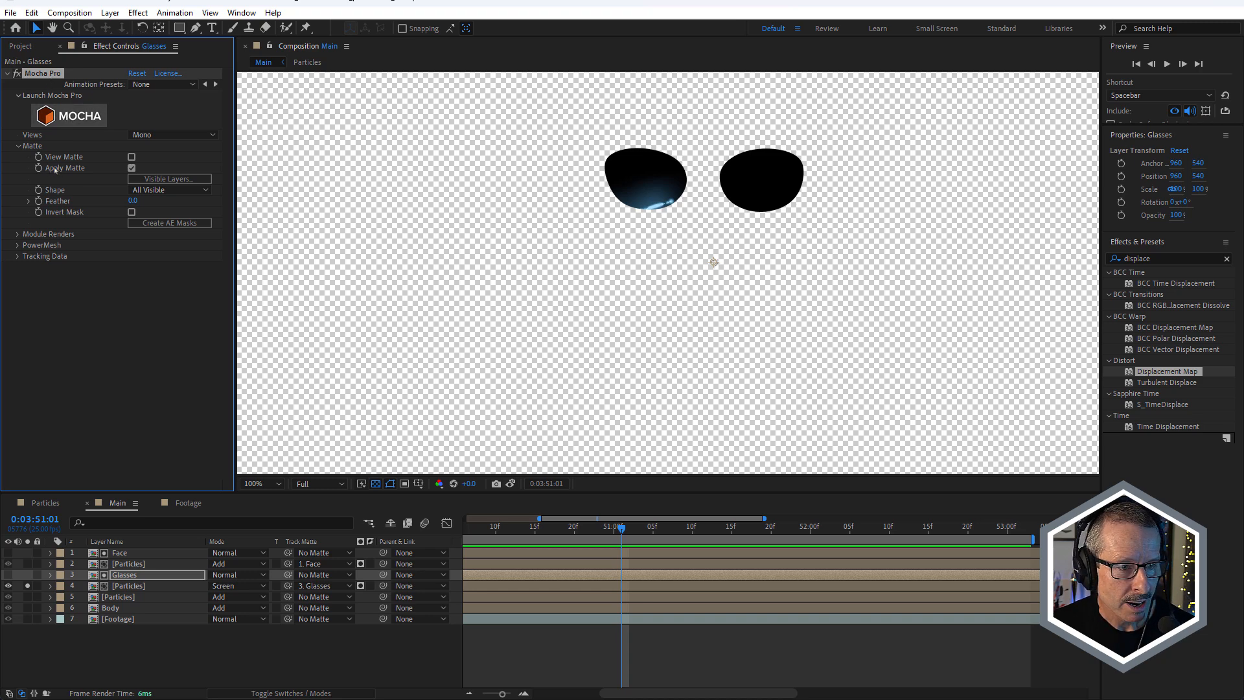
Compare the Glasses layer with its Mocha Pro matte turned off and applied
{"action": "left_click", "coordinate": [131, 168]}
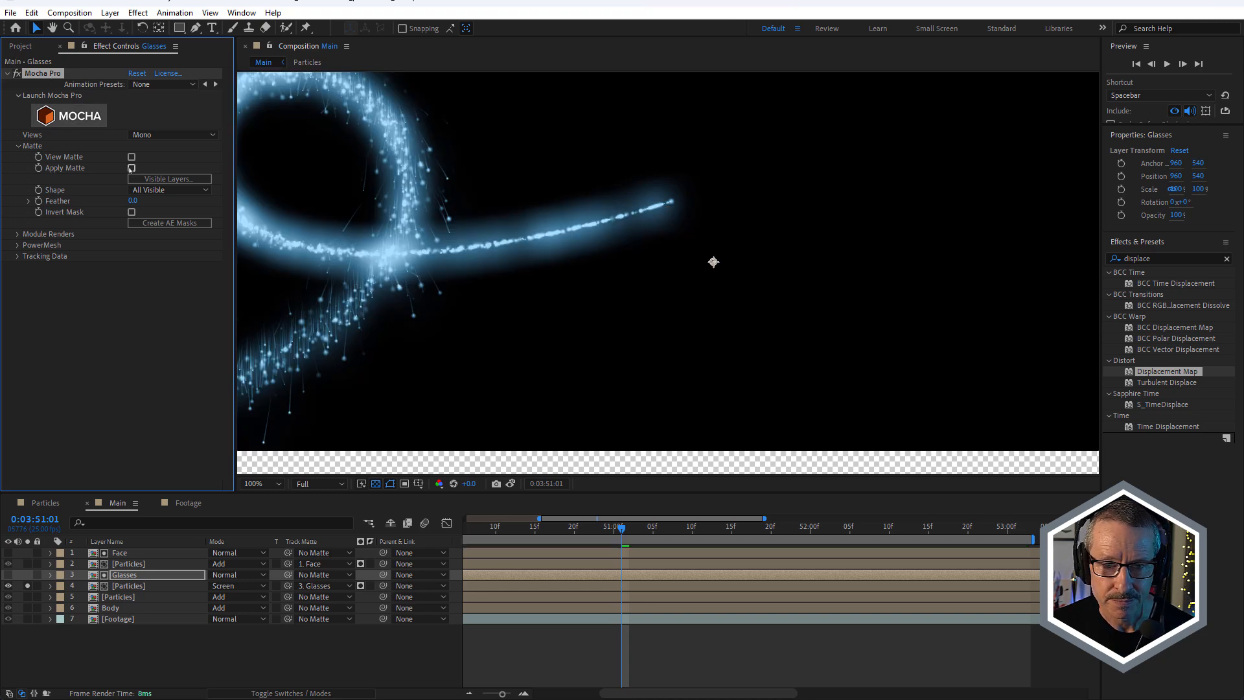
{"action": "left_click", "coordinate": [132, 167]}
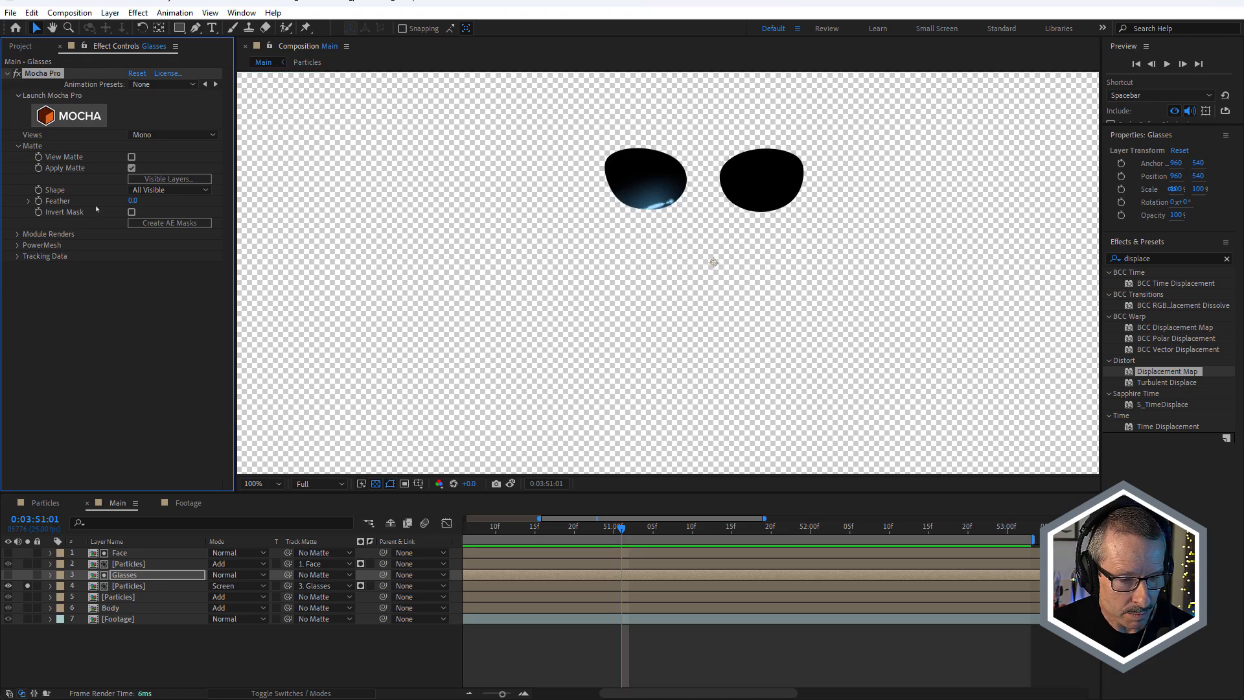
{"action": "left_click", "coordinate": [125, 576]}
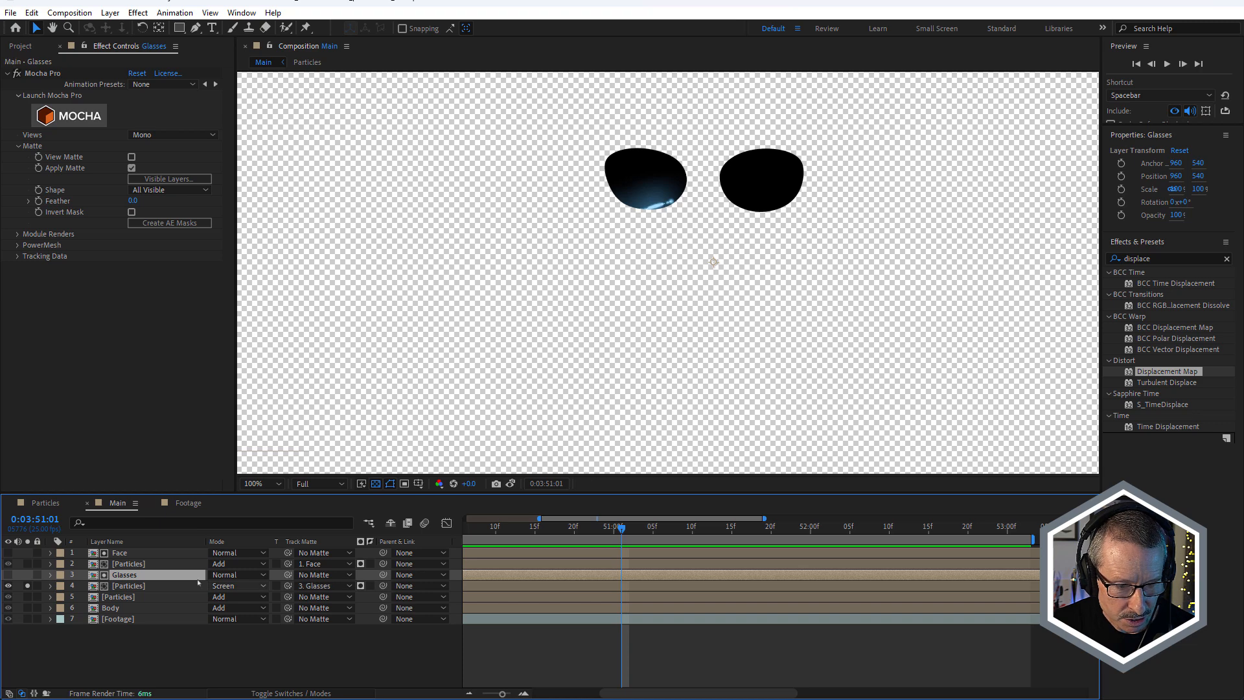
Inspect the Glasses track matte of the Screen-mode Particles layer, comparing its luma and alpha matte types
{"action": "left_click", "coordinate": [278, 586]}
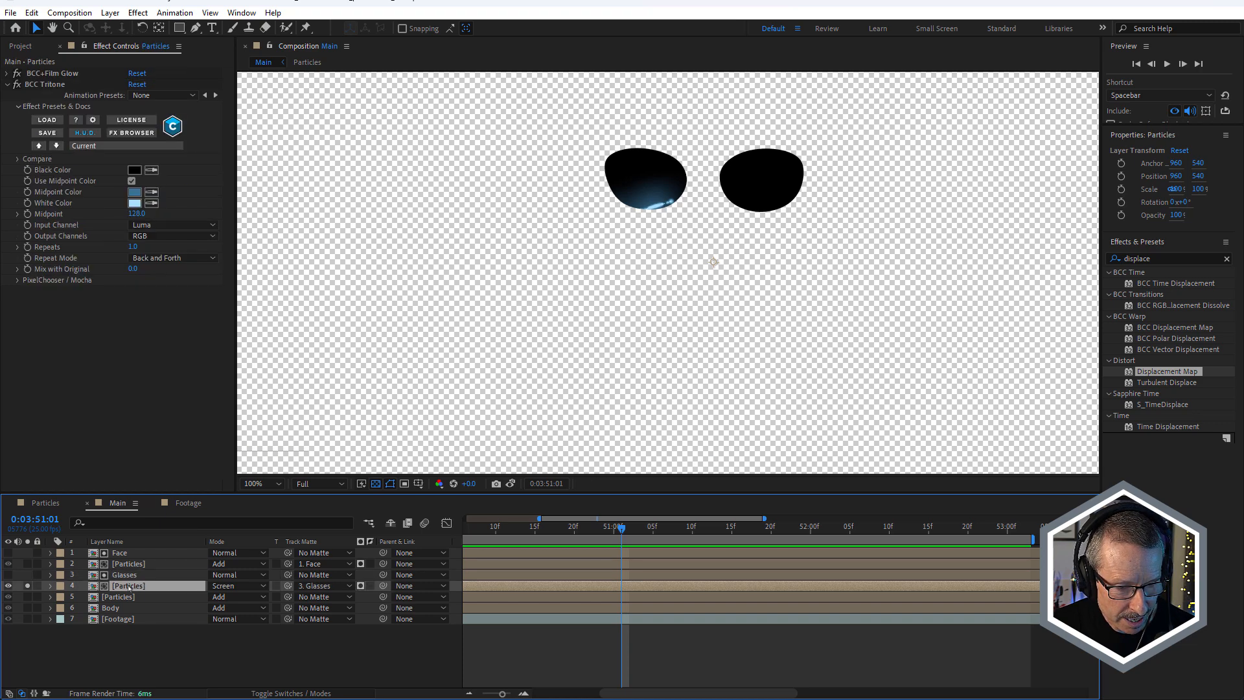
{"action": "left_click", "coordinate": [332, 587]}
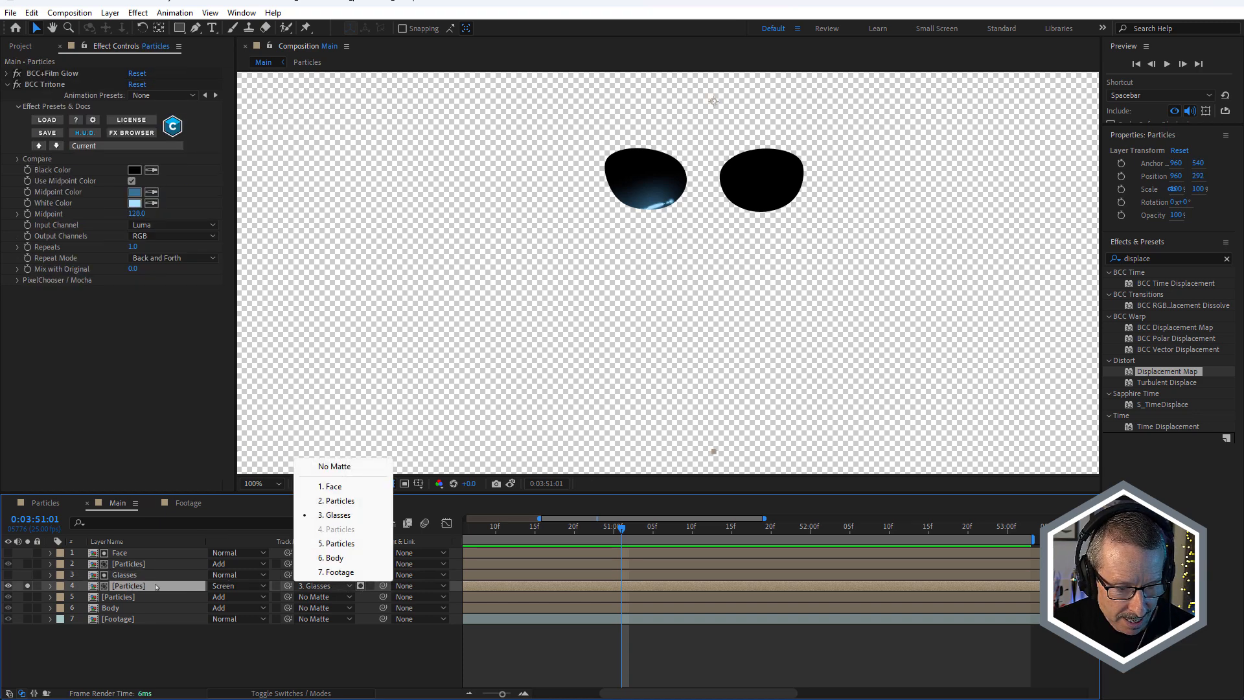
{"action": "left_click", "coordinate": [156, 586]}
{"action": "left_click", "coordinate": [360, 586]}
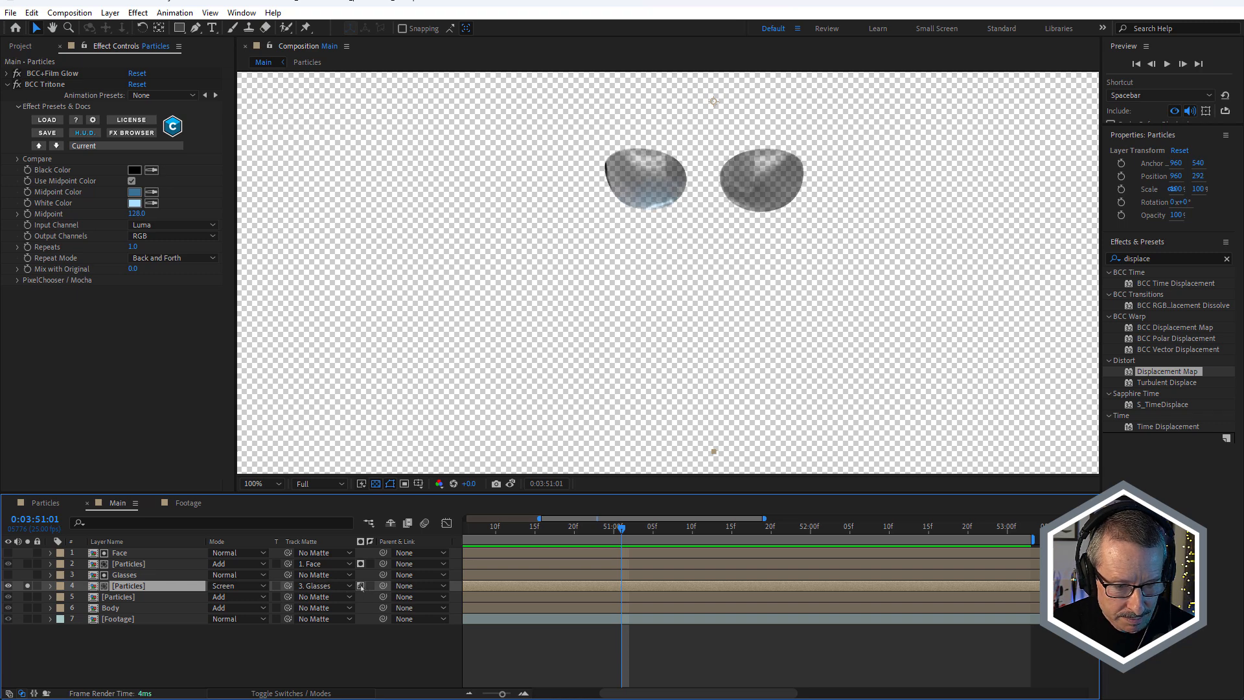
{"action": "left_click", "coordinate": [361, 585]}
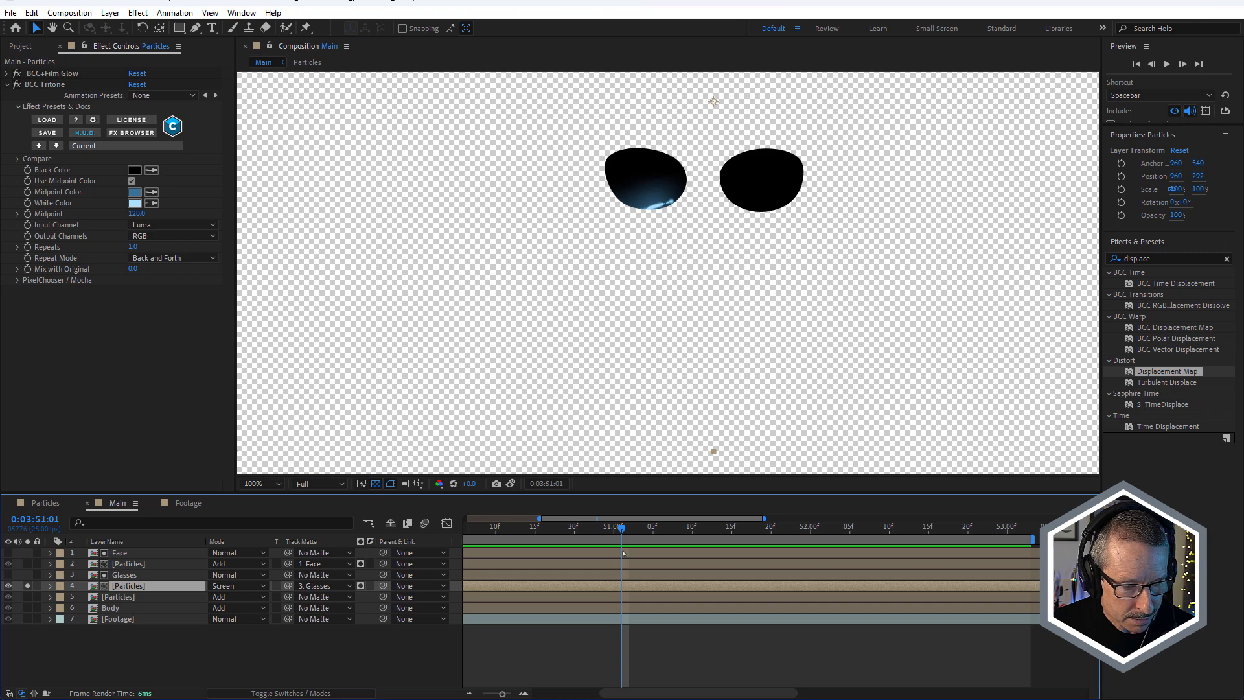
Go to 0:03:51:05 and solo the unmasked Particles, Body and Footage layers together with the glasses reflections
{"action": "left_click_drag", "start_coordinate": [471, 530], "coordinate": [652, 551]}
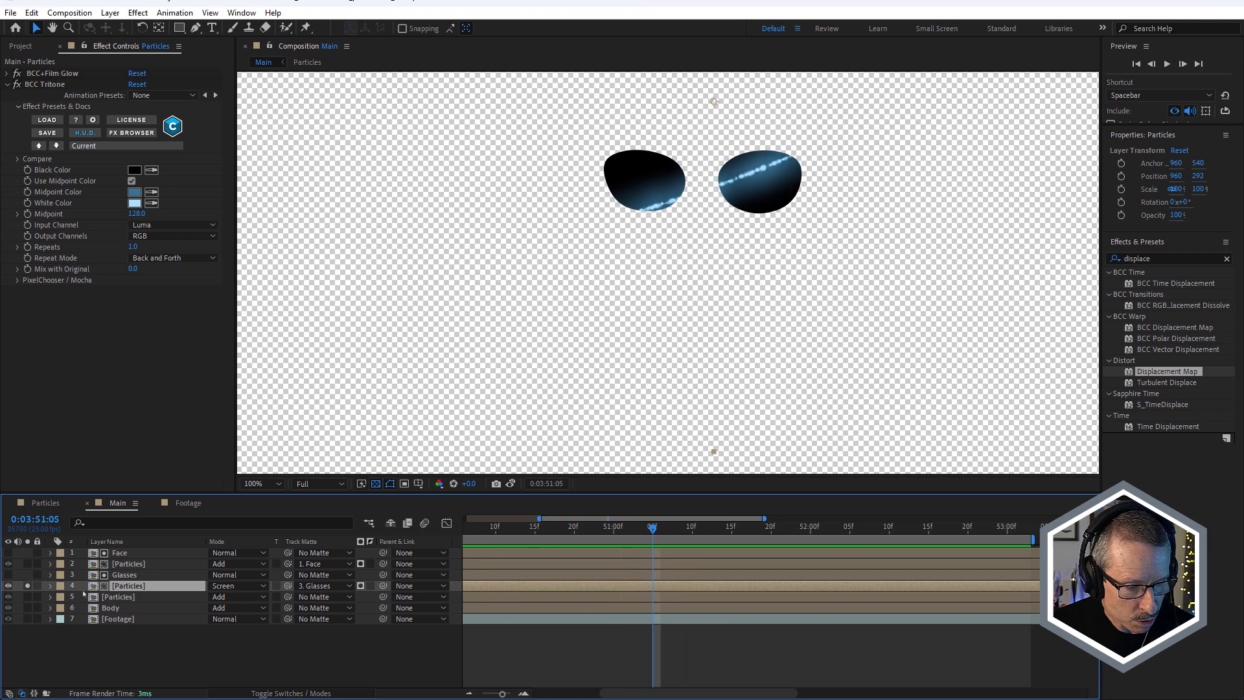
{"action": "left_click_drag", "start_coordinate": [27, 597], "coordinate": [27, 619]}
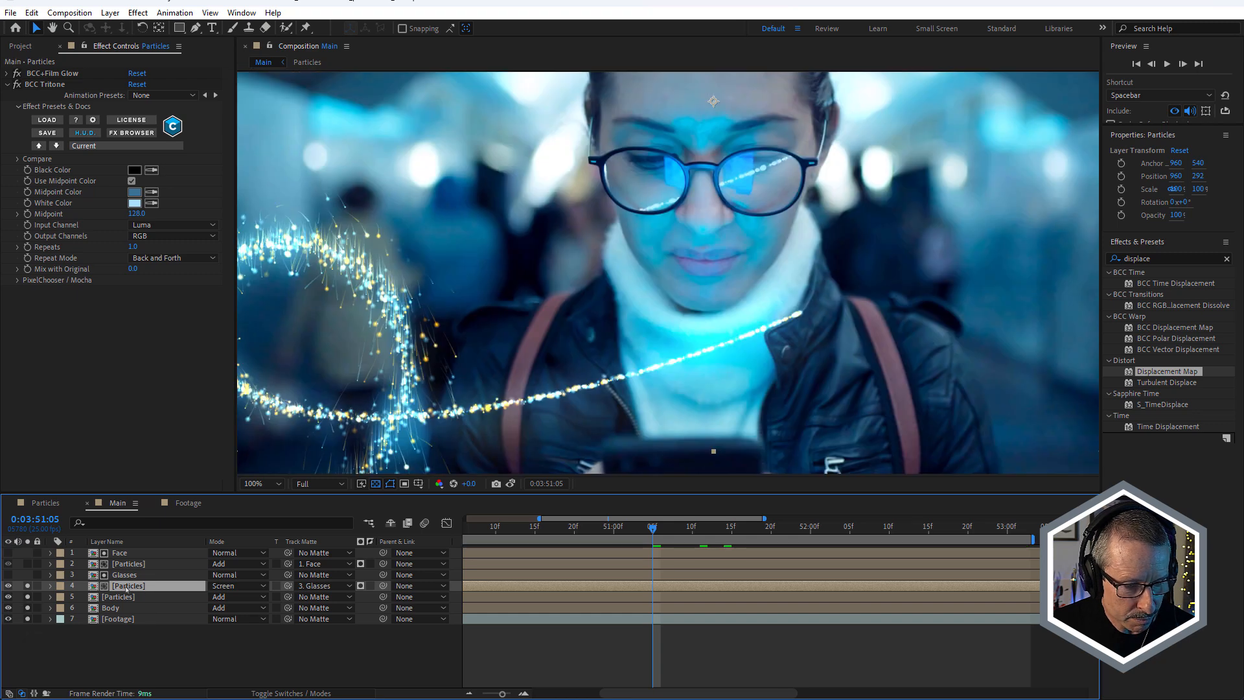
{"action": "scroll", "coordinate": [681, 354], "scroll_direction": "down", "scroll_amount": 2}
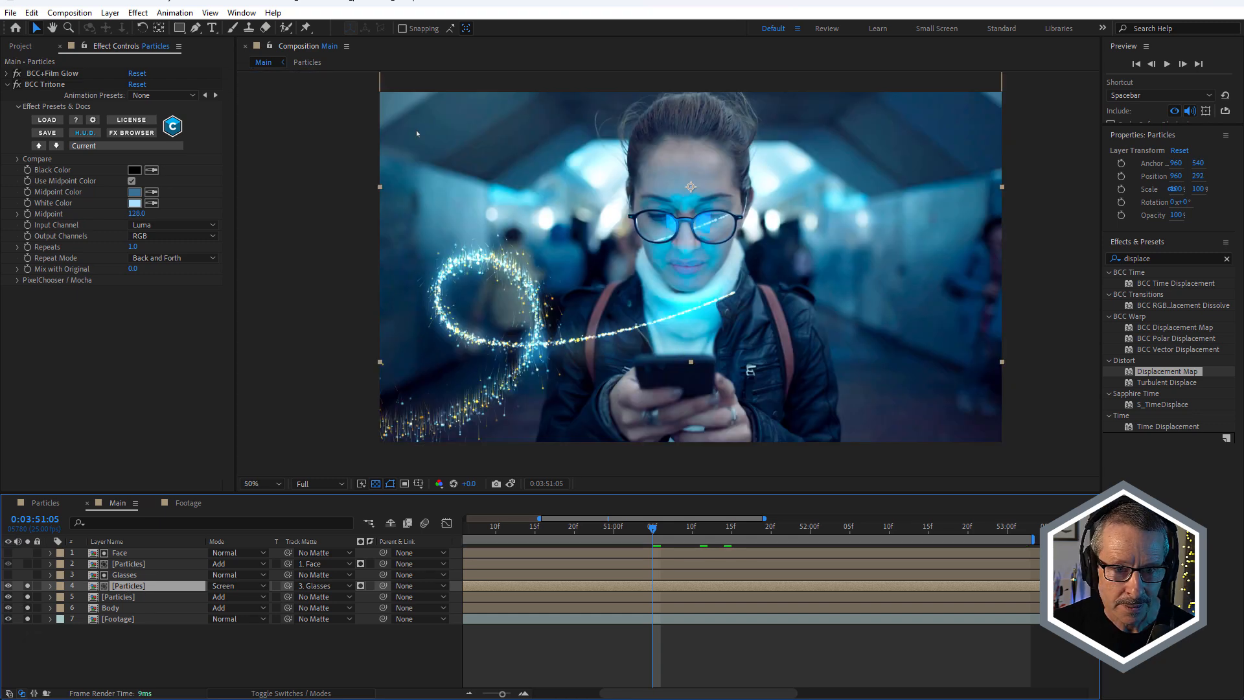
{"action": "scroll", "coordinate": [673, 172], "scroll_direction": "down", "scroll_amount": 2}
{"action": "scroll", "coordinate": [670, 141], "scroll_direction": "up", "scroll_amount": 2}
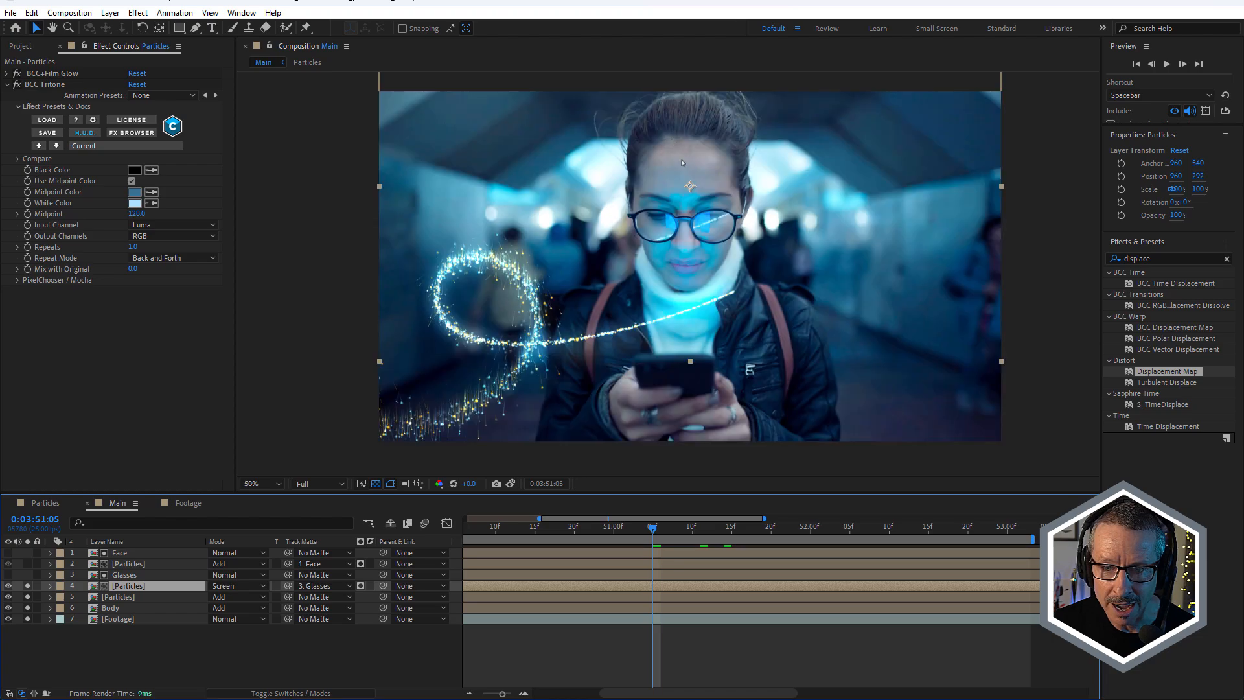
{"action": "mouse_move", "coordinate": [689, 140]}
{"action": "left_mouse_down"}
{"action": "mouse_move", "coordinate": [684, 157]}
{"action": "mouse_move", "coordinate": [684, 139]}
{"action": "left_mouse_up"}
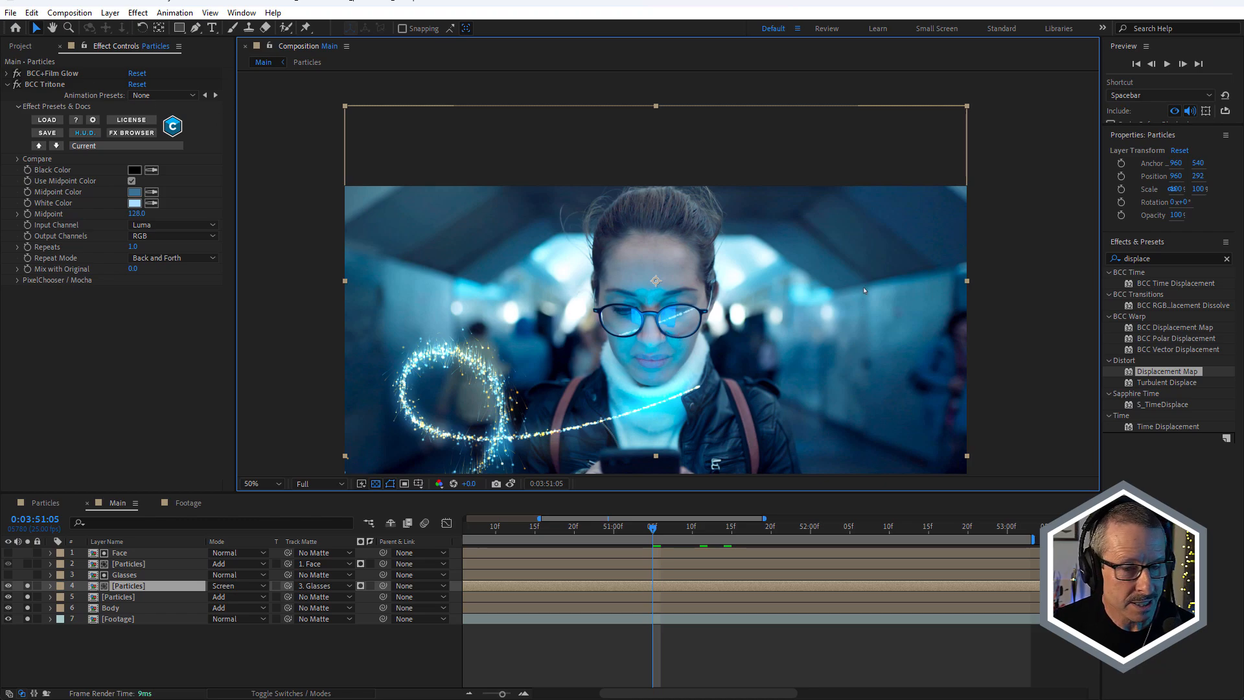
{"action": "scroll", "coordinate": [666, 315], "scroll_direction": "up", "scroll_amount": 2}
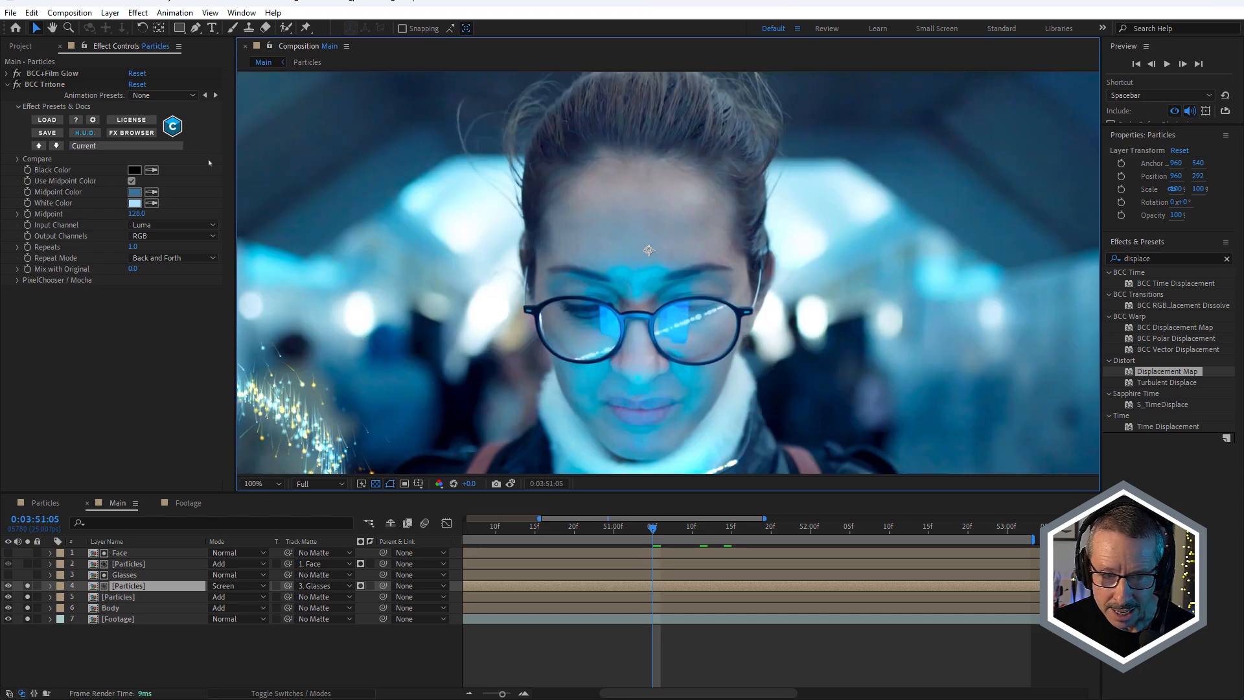
Turn off BCC Tritone on the reflection Particles layer and compare the lenses with BCC+Film Glow off and on
{"action": "left_click_drag", "start_coordinate": [22, 72], "coordinate": [19, 84]}
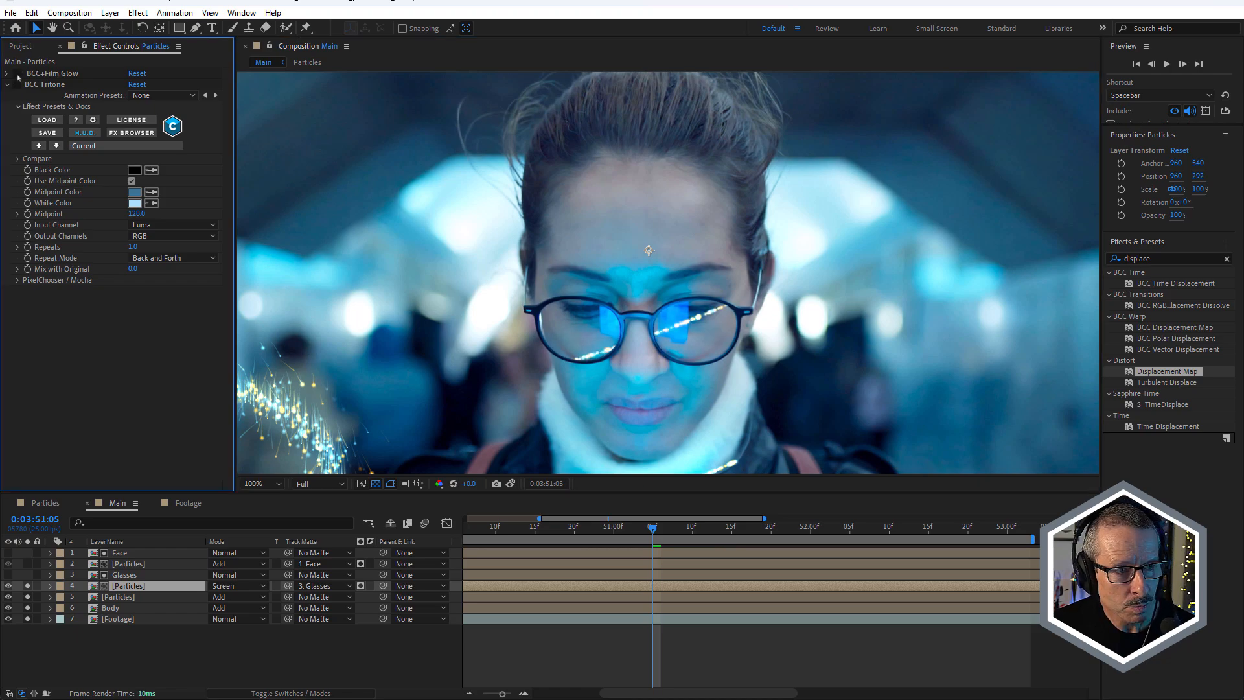
{"action": "left_click", "coordinate": [19, 74]}
{"action": "left_click", "coordinate": [19, 74]}
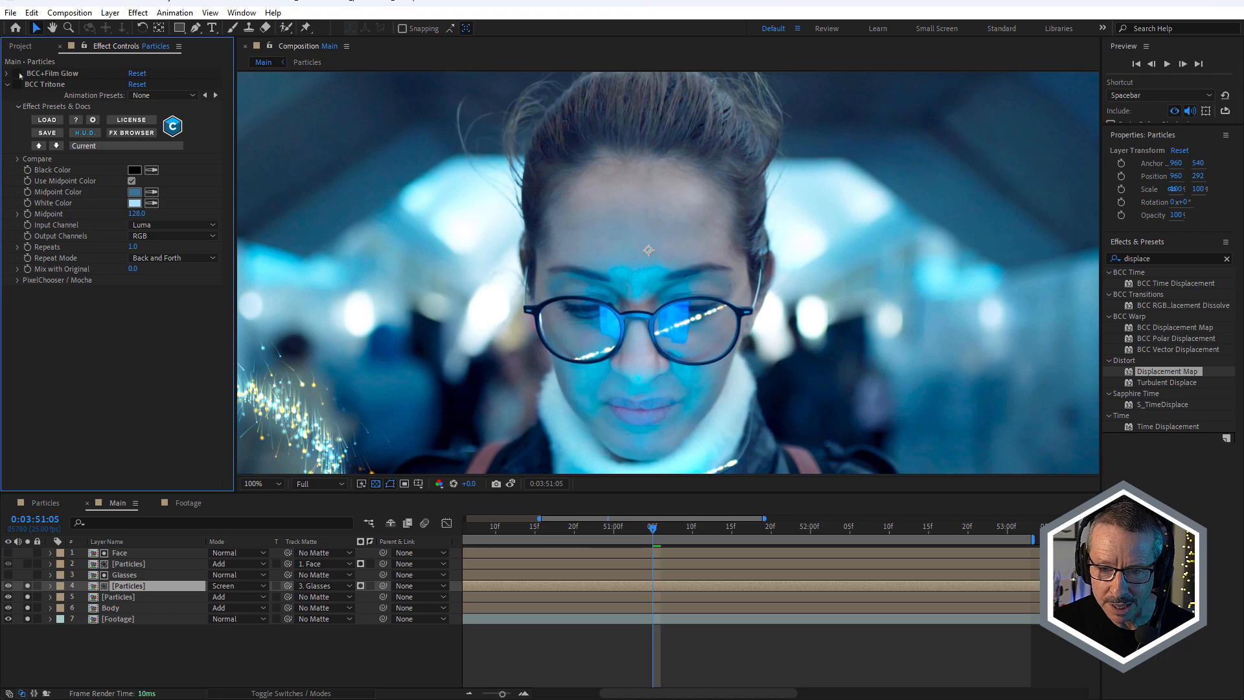
{"action": "left_click", "coordinate": [18, 74]}
{"action": "scroll", "coordinate": [681, 327], "scroll_direction": "up", "scroll_amount": 1}
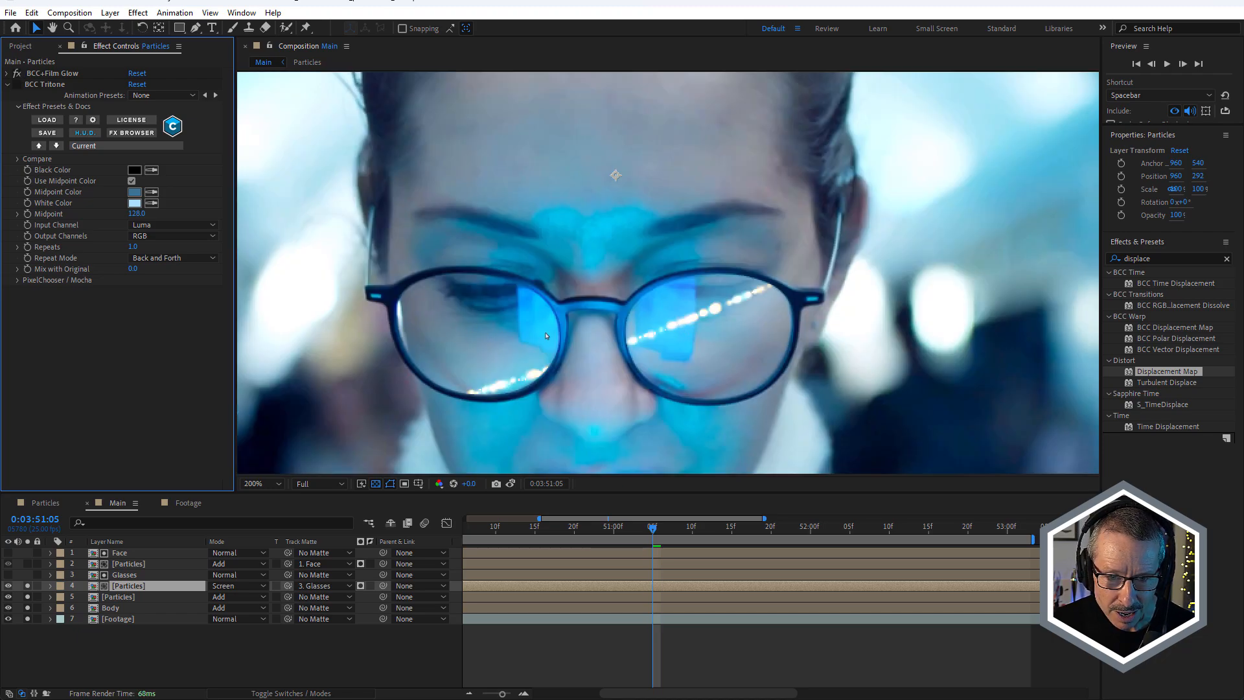
{"action": "left_click", "coordinate": [17, 74]}
{"action": "left_click", "coordinate": [18, 74]}
{"action": "left_click", "coordinate": [17, 75]}
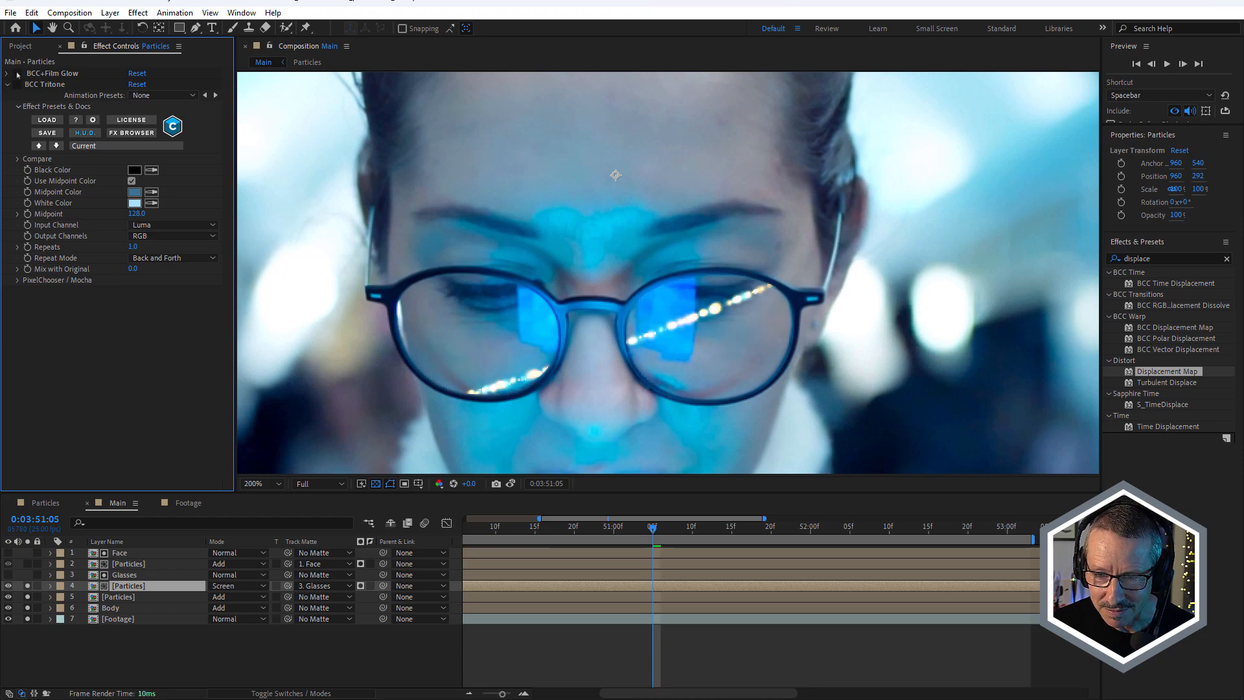
{"action": "left_click", "coordinate": [17, 74]}
{"action": "left_click", "coordinate": [18, 74]}
{"action": "left_click", "coordinate": [17, 74]}
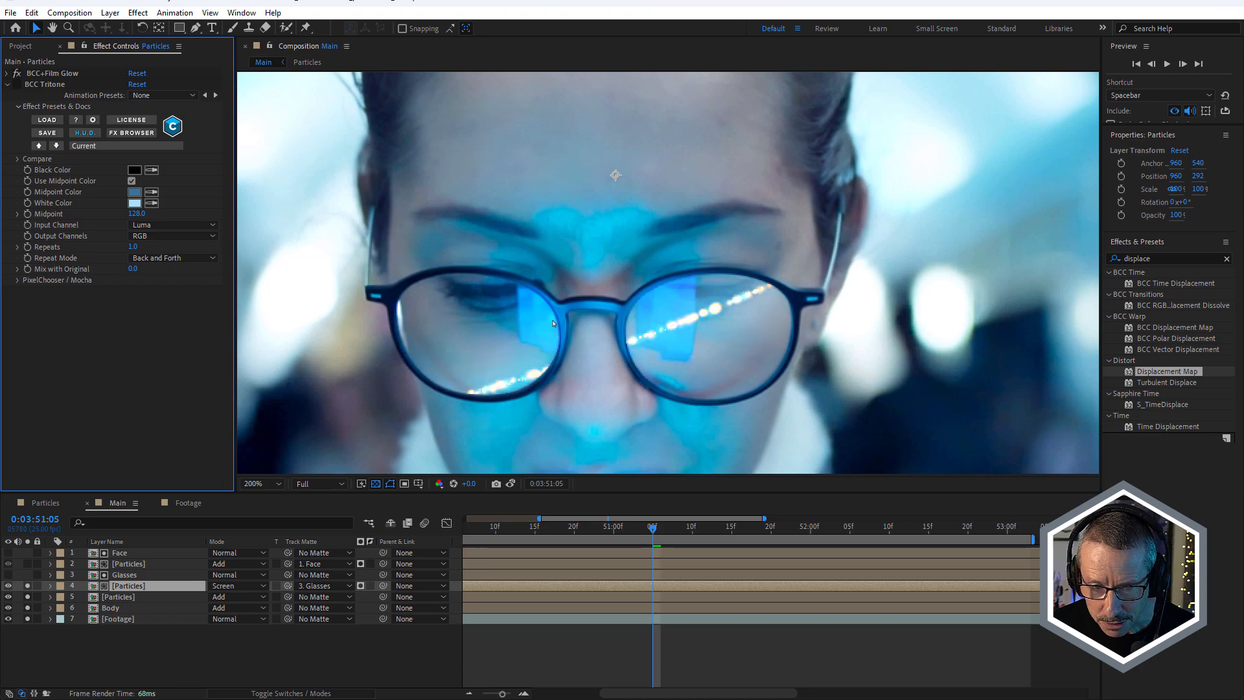
Turn BCC Tritone back on and compare the glasses reflections with and without its blue tint
{"action": "scroll", "coordinate": [553, 323], "scroll_direction": "up", "scroll_amount": 2}
{"action": "scroll", "coordinate": [705, 272], "scroll_direction": "down", "scroll_amount": 2}
{"action": "left_click", "coordinate": [44, 85]}
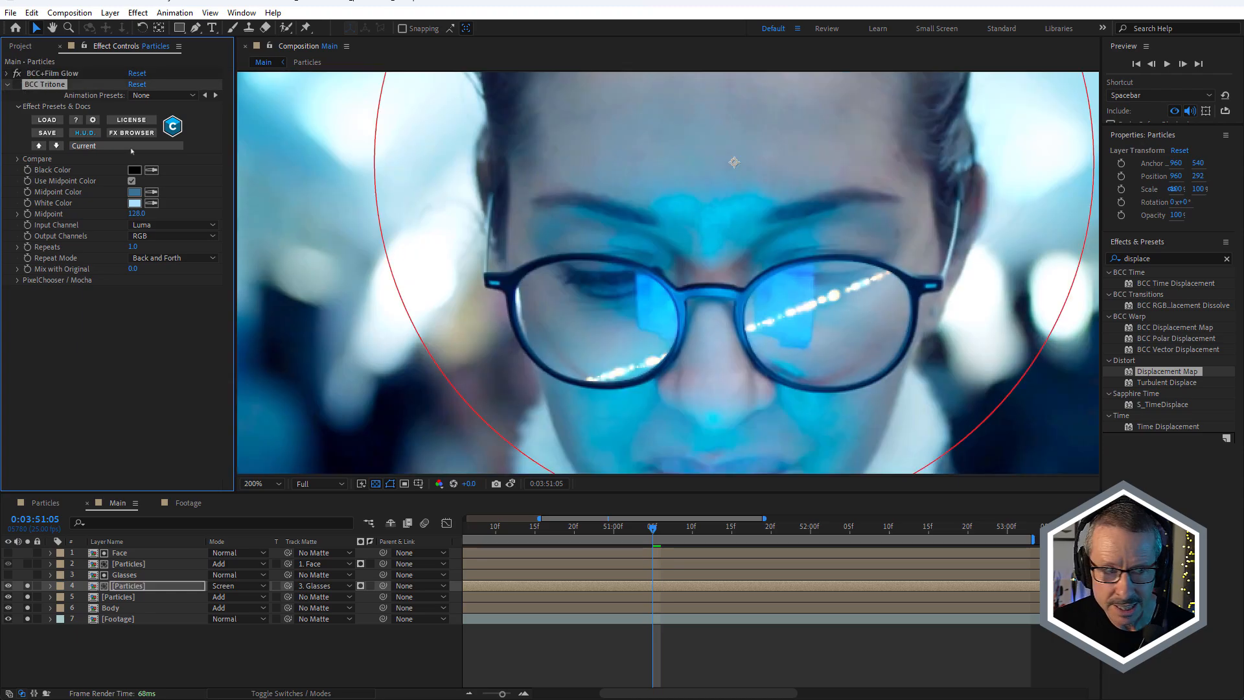
{"action": "left_click", "coordinate": [17, 84]}
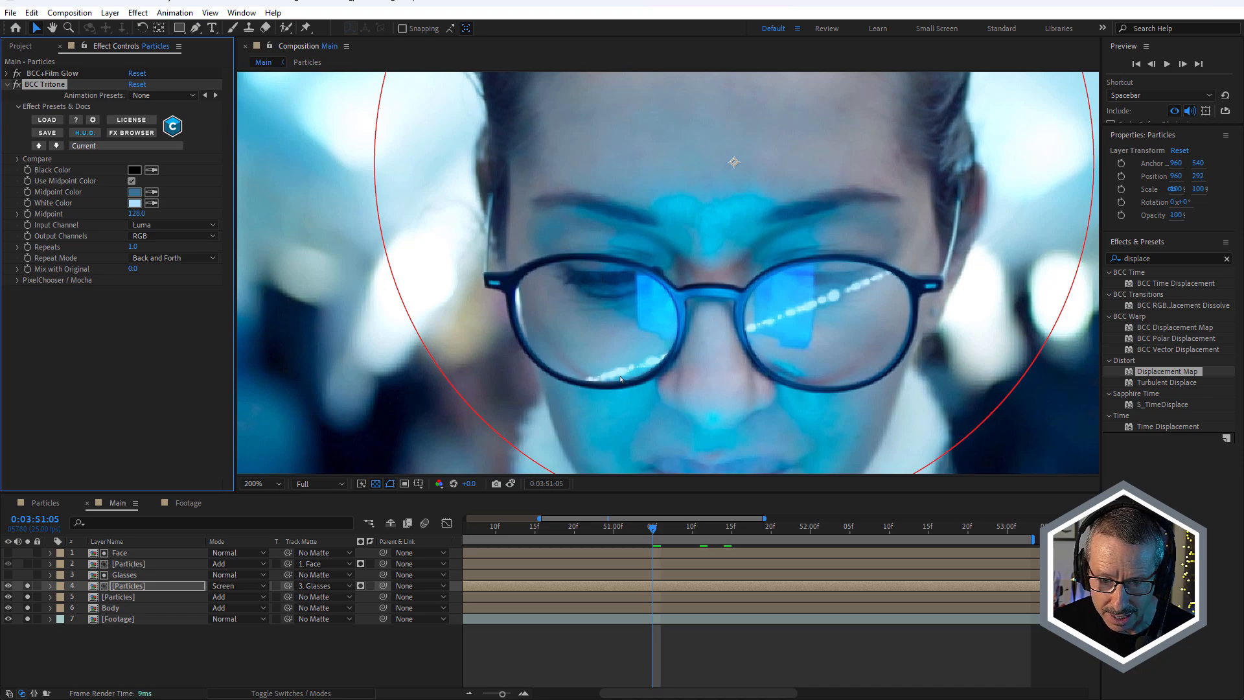
{"action": "scroll", "coordinate": [626, 333], "scroll_direction": "down", "scroll_amount": 4}
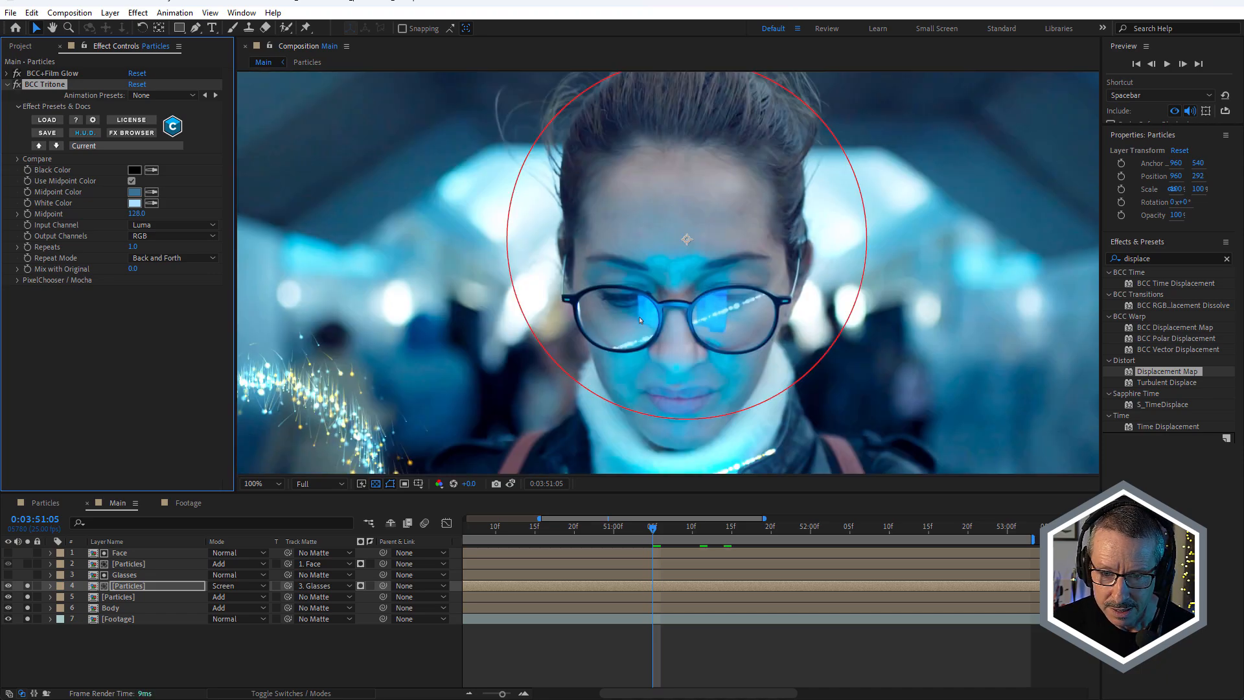
{"action": "scroll", "coordinate": [681, 332], "scroll_direction": "up", "scroll_amount": 2}
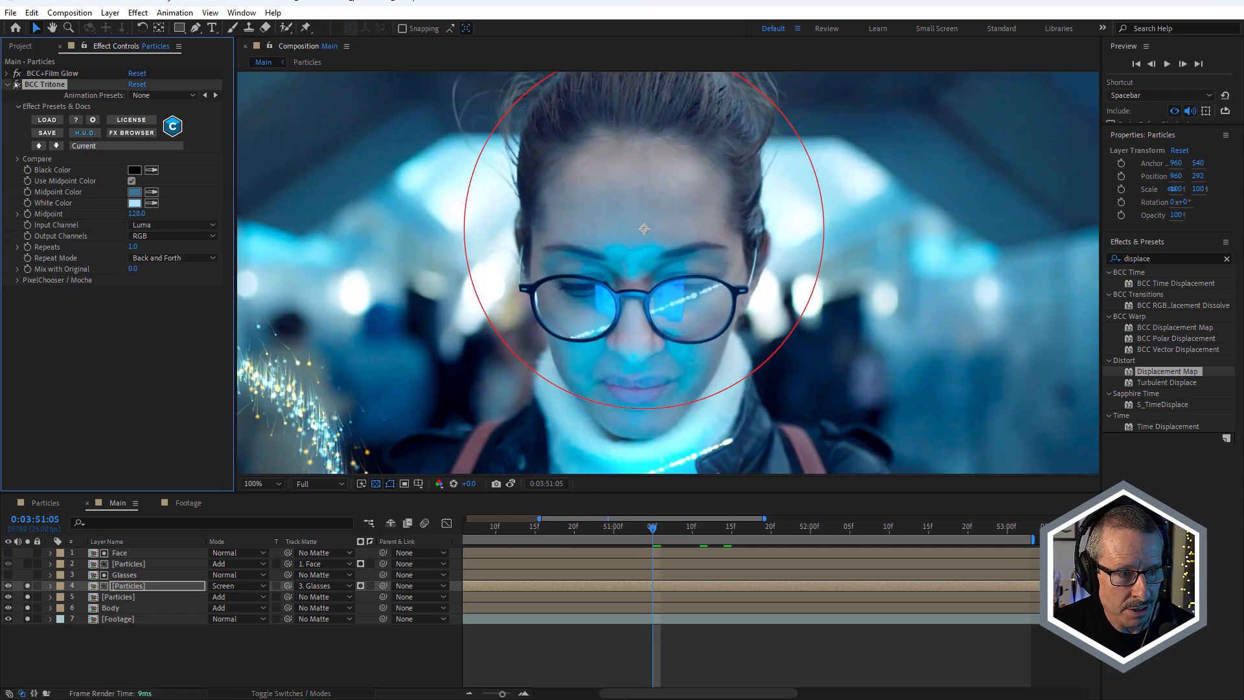
{"action": "left_click", "coordinate": [16, 84]}
{"action": "left_click", "coordinate": [16, 84]}
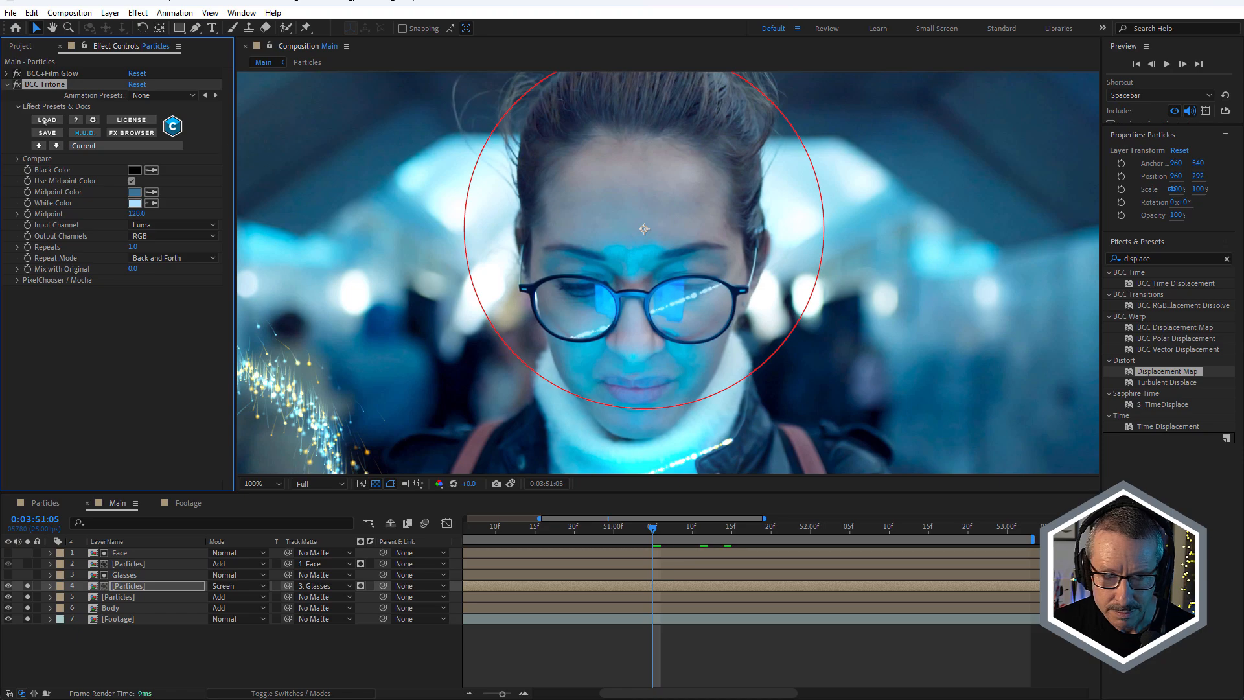
Toggle BCC Tritone once more on the reflection Particles layer to check its tint on the lenses
{"action": "left_click", "coordinate": [15, 85]}
{"action": "left_click", "coordinate": [16, 84]}
{"action": "left_click", "coordinate": [15, 85]}
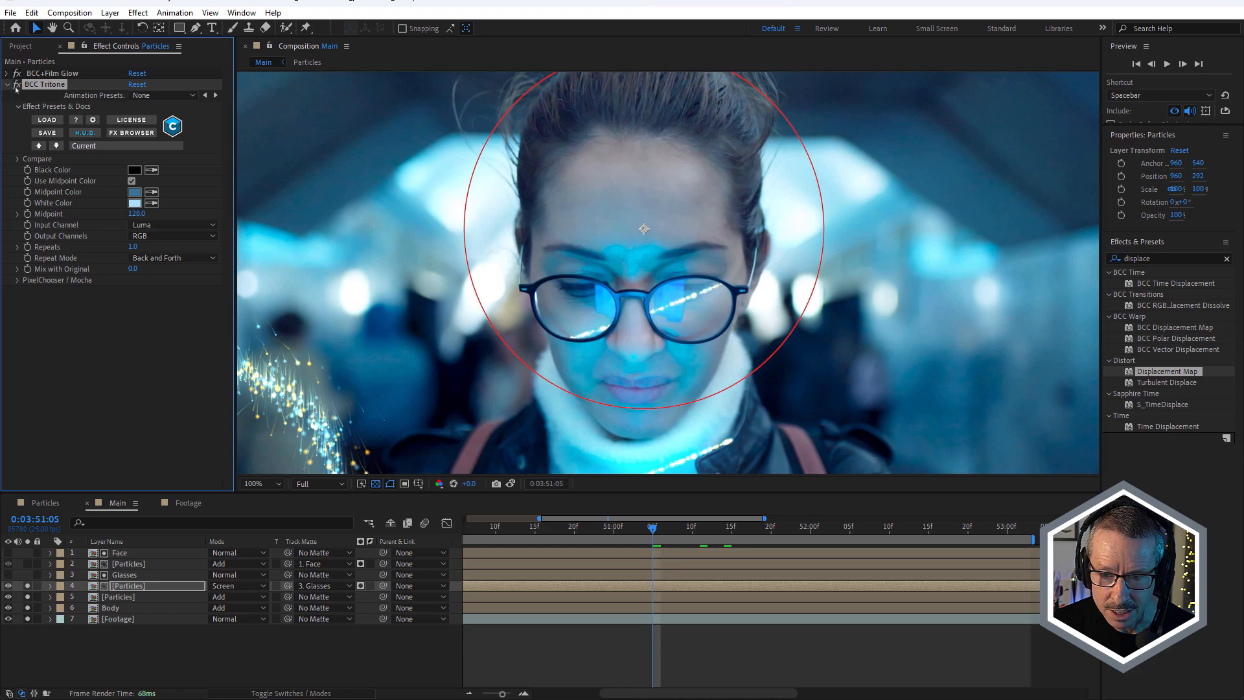
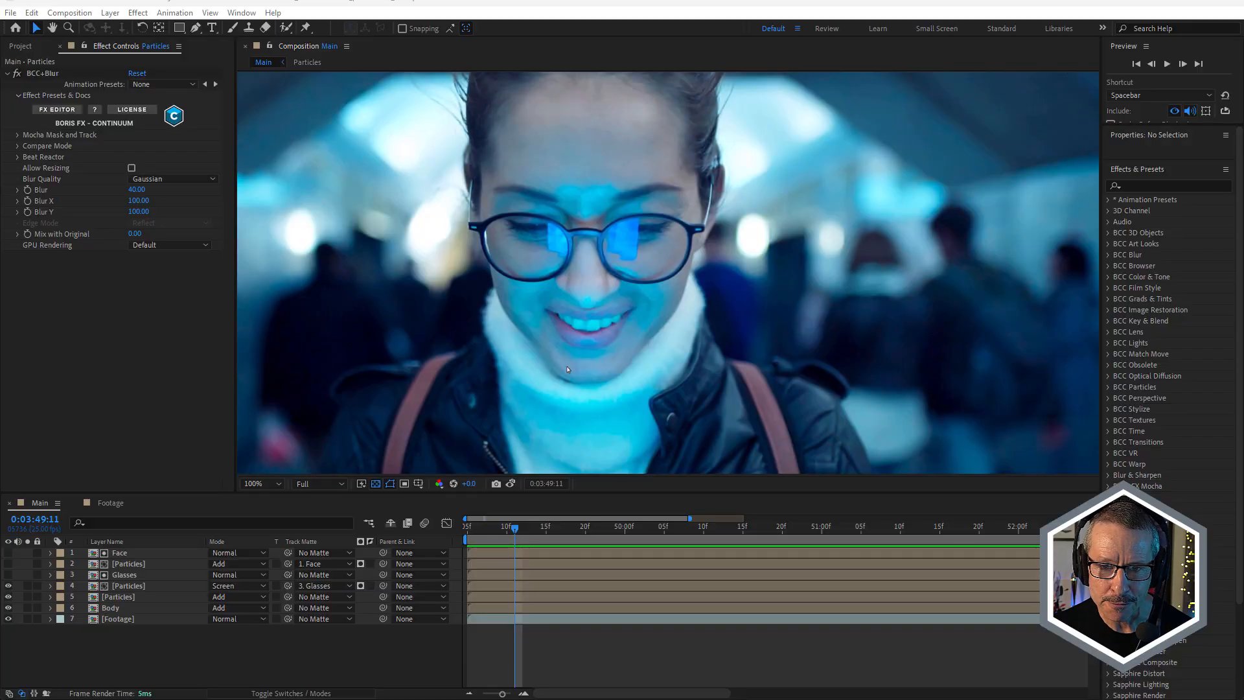
Play the composite to around 0:03:51:00 and examine the woman's face and glasses up close
{"action": "scroll", "coordinate": [605, 185], "scroll_direction": "up", "scroll_amount": 1}
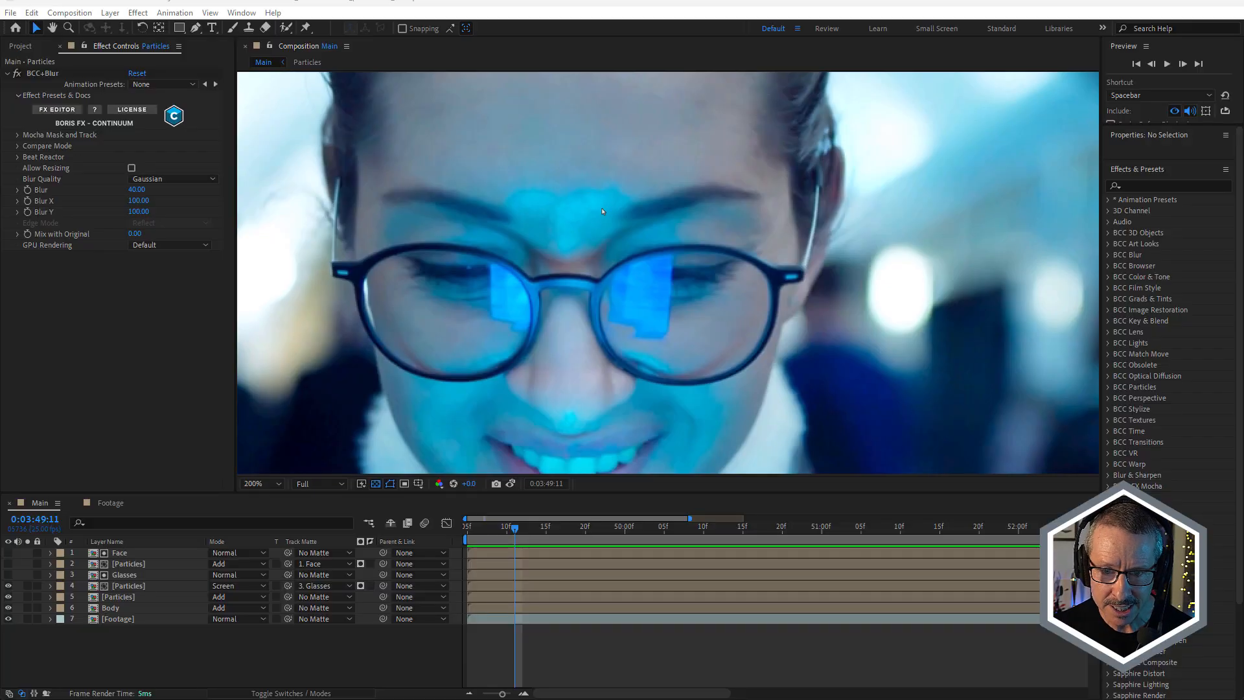
{"action": "key", "text": "comma"}
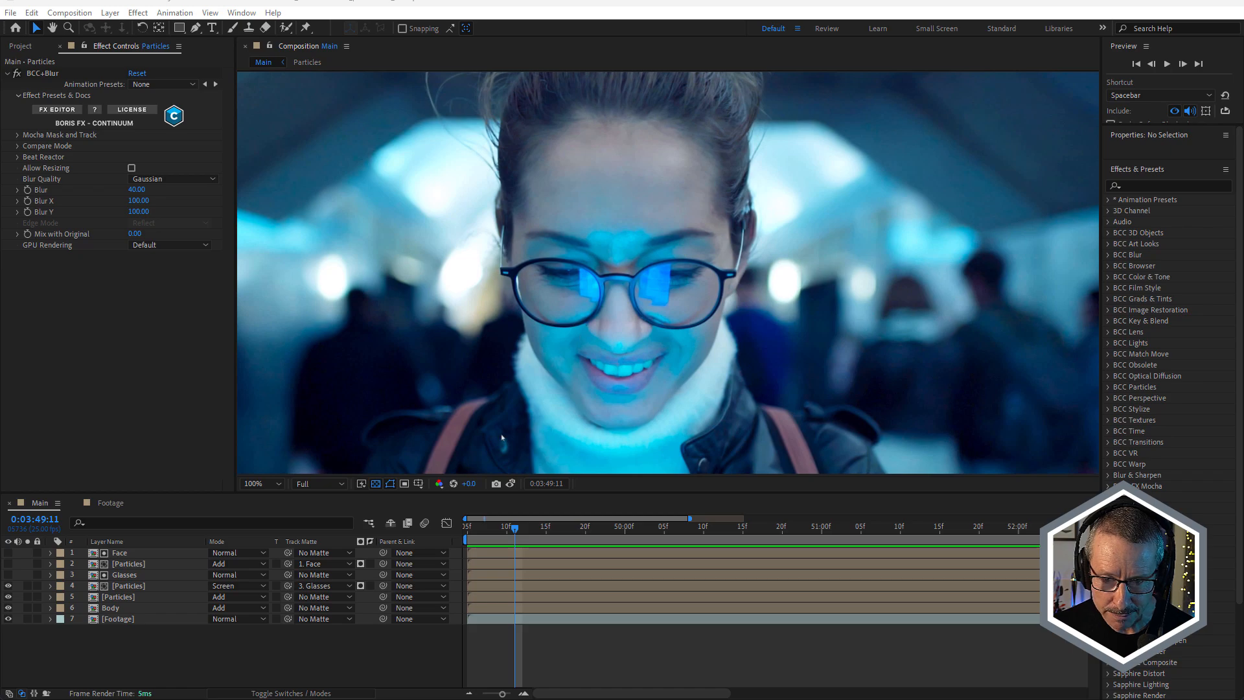
{"action": "key", "text": "space"}
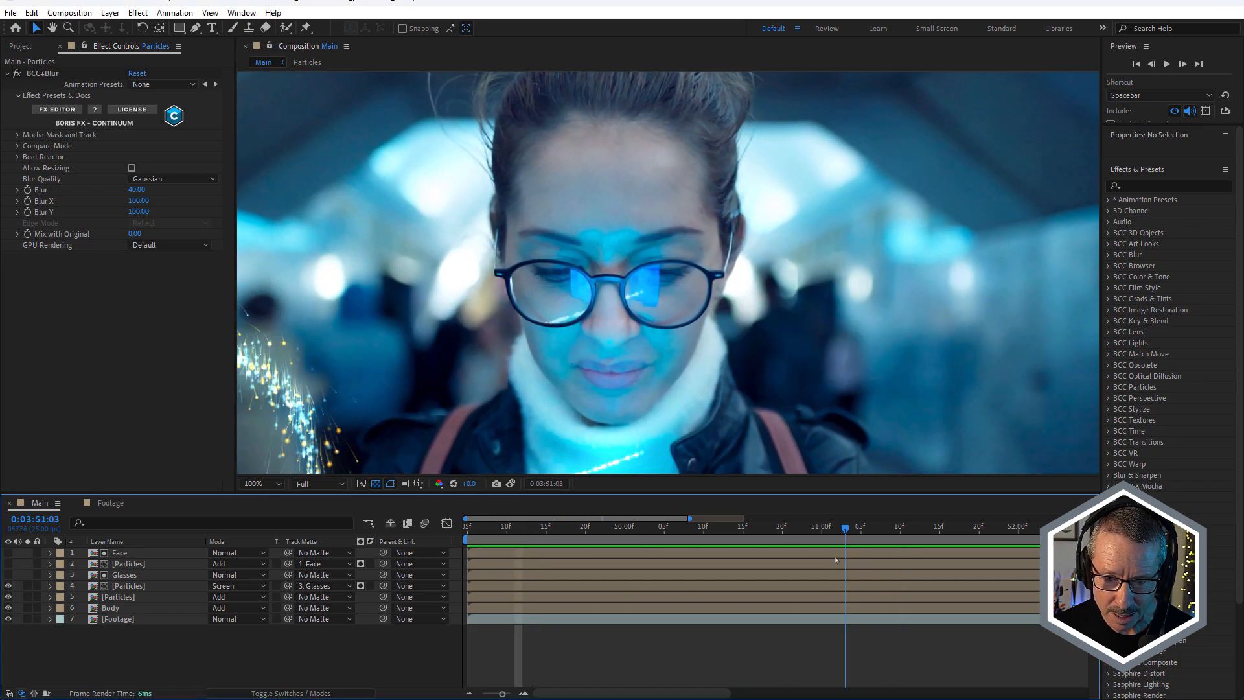
{"action": "key", "text": "space"}
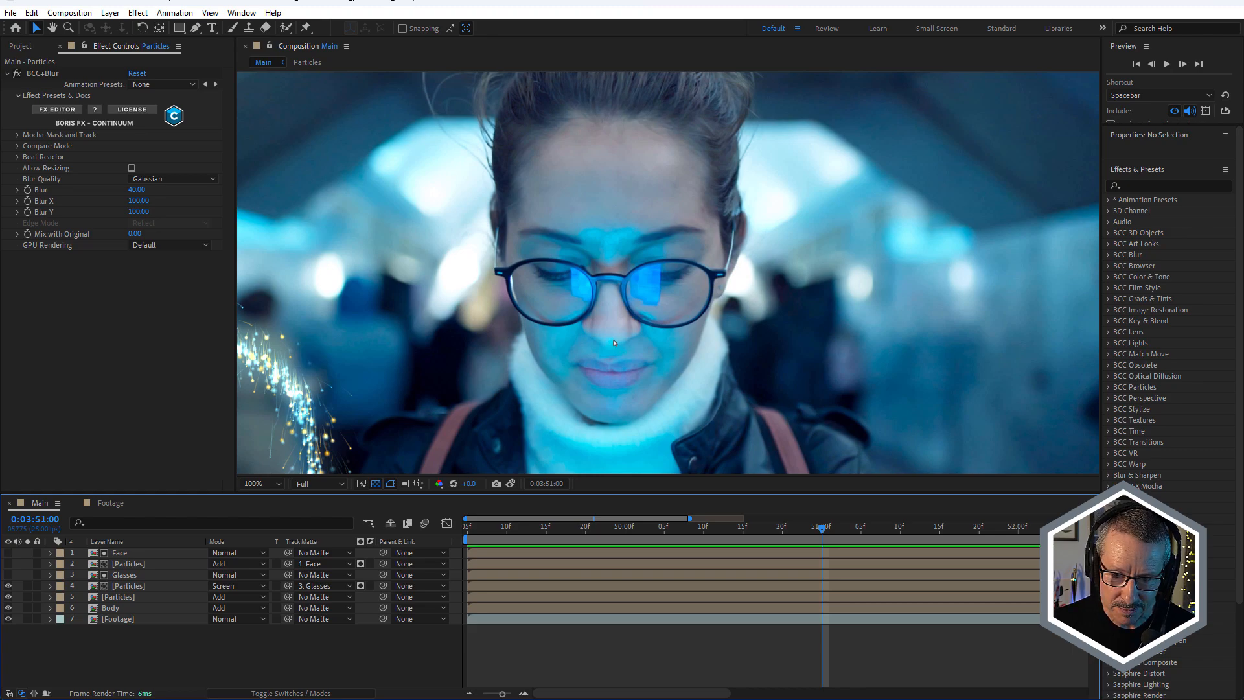
{"action": "scroll", "coordinate": [612, 340], "scroll_direction": "up", "scroll_amount": 2}
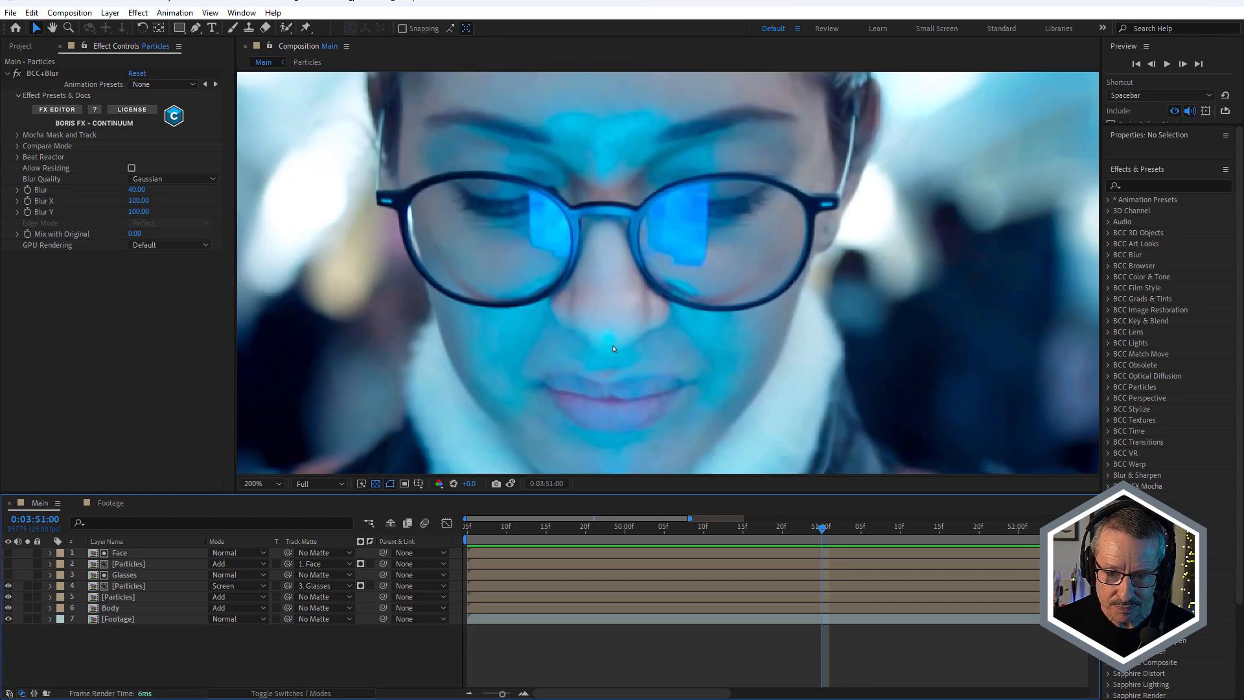
{"action": "scroll", "coordinate": [615, 337], "scroll_direction": "down", "scroll_amount": 2}
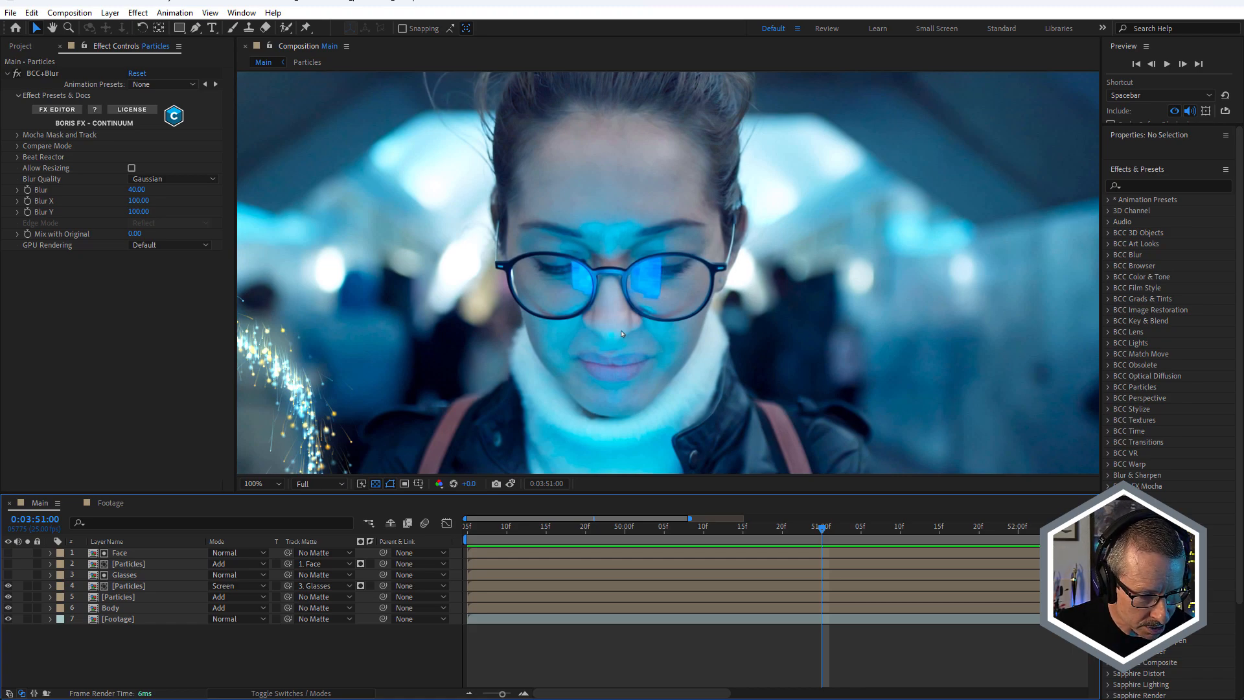
Make the Face-matted Particles layer visible, solo it, and scrub through the clip to 0:03:50:07
{"action": "left_click", "coordinate": [124, 566]}
{"action": "left_click", "coordinate": [118, 553]}
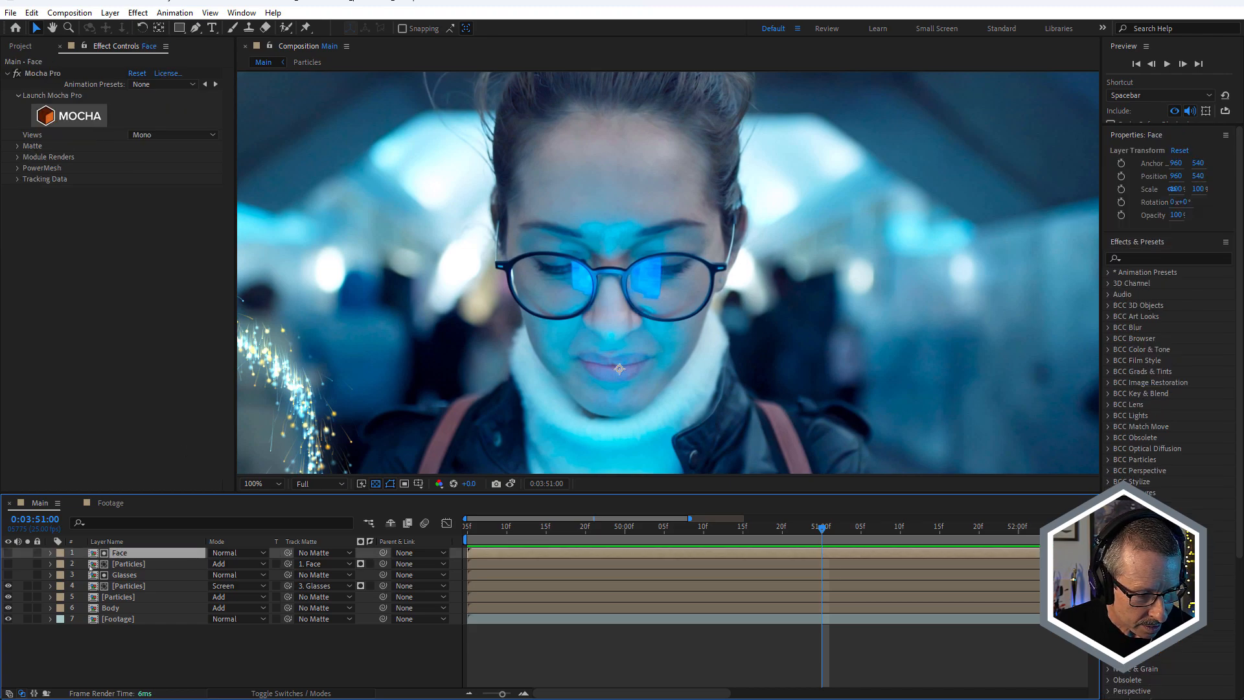
{"action": "left_click", "coordinate": [9, 564]}
{"action": "left_click", "coordinate": [27, 564]}
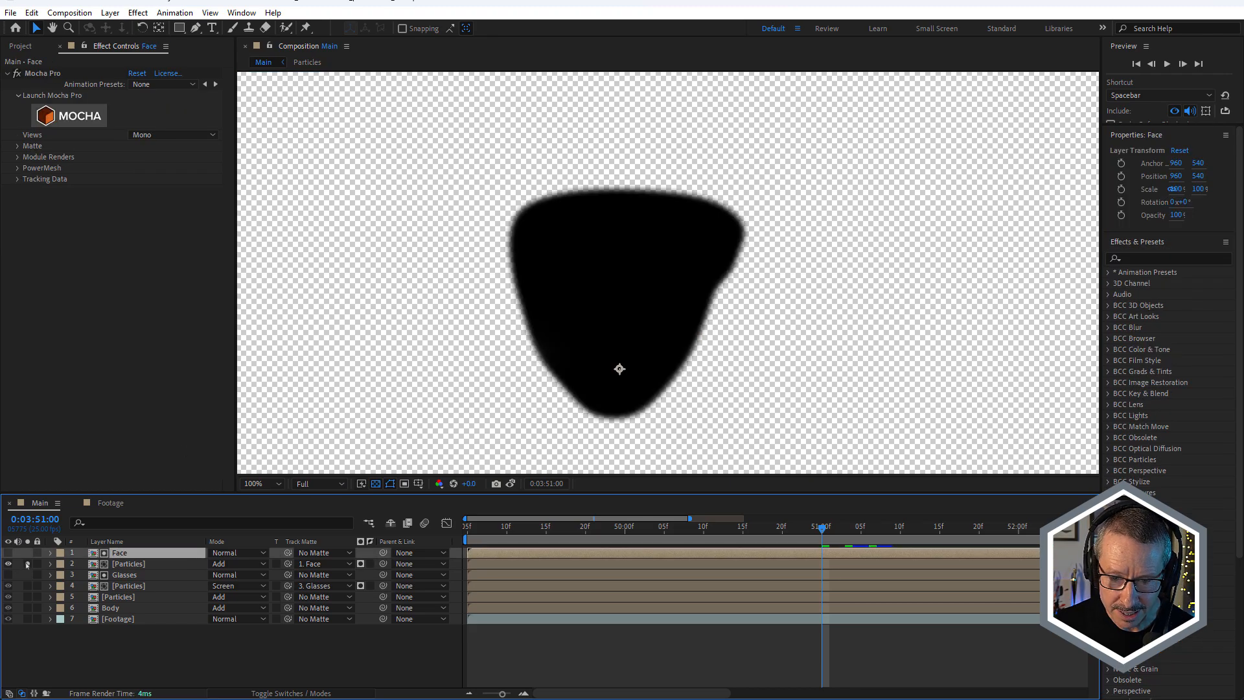
{"action": "left_click_drag", "start_coordinate": [511, 528], "coordinate": [679, 545]}
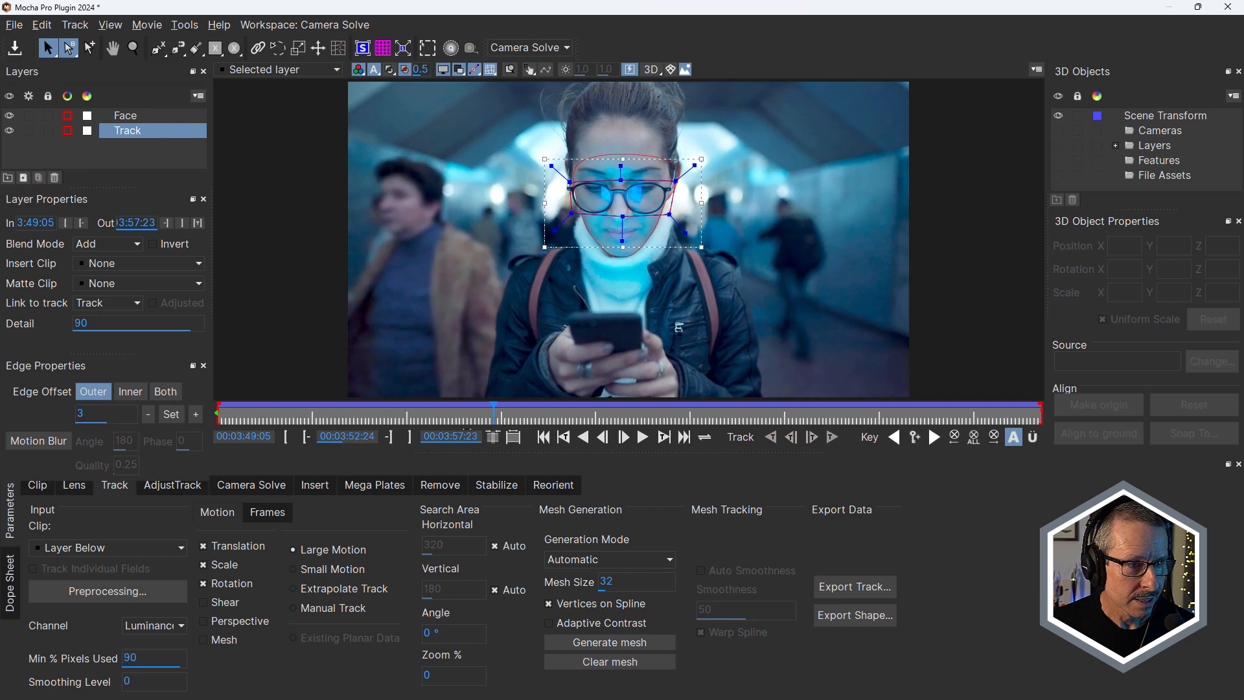
In the Face layer's Mocha Pro project, hide the Track layer and select the Face layer to inspect its spline
{"action": "left_click", "coordinate": [9, 130]}
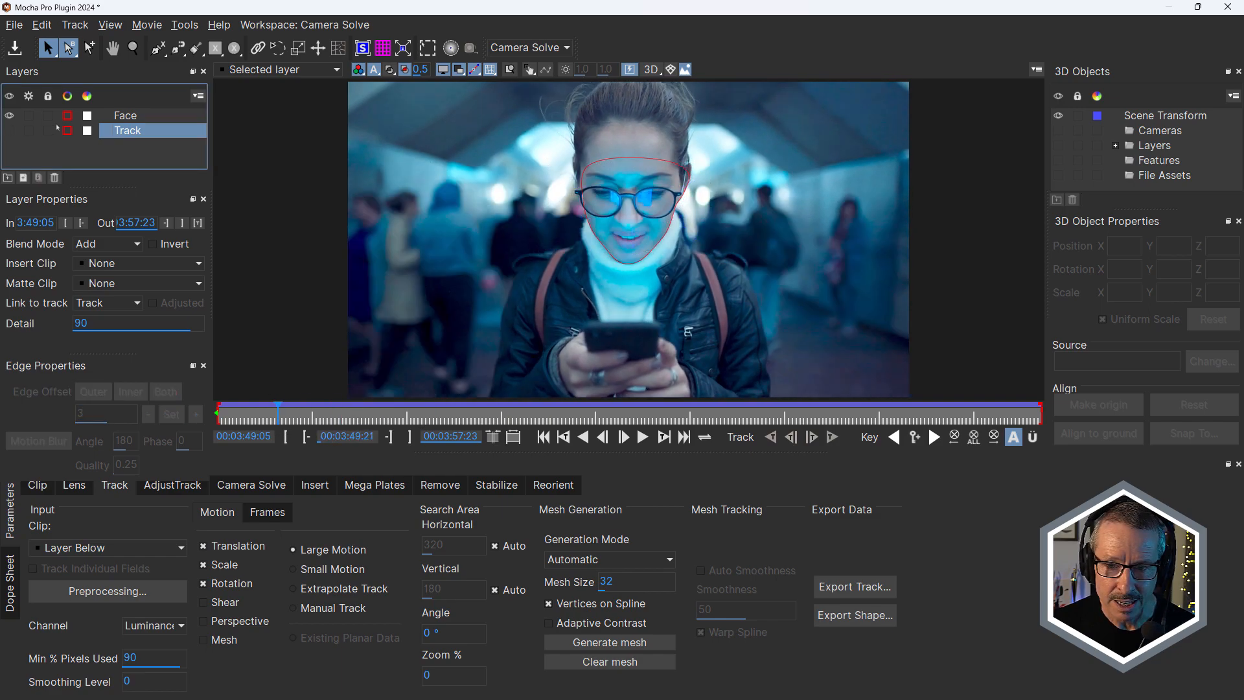
{"action": "left_click", "coordinate": [126, 115]}
{"action": "scroll", "coordinate": [654, 194], "scroll_direction": "up", "scroll_amount": 1}
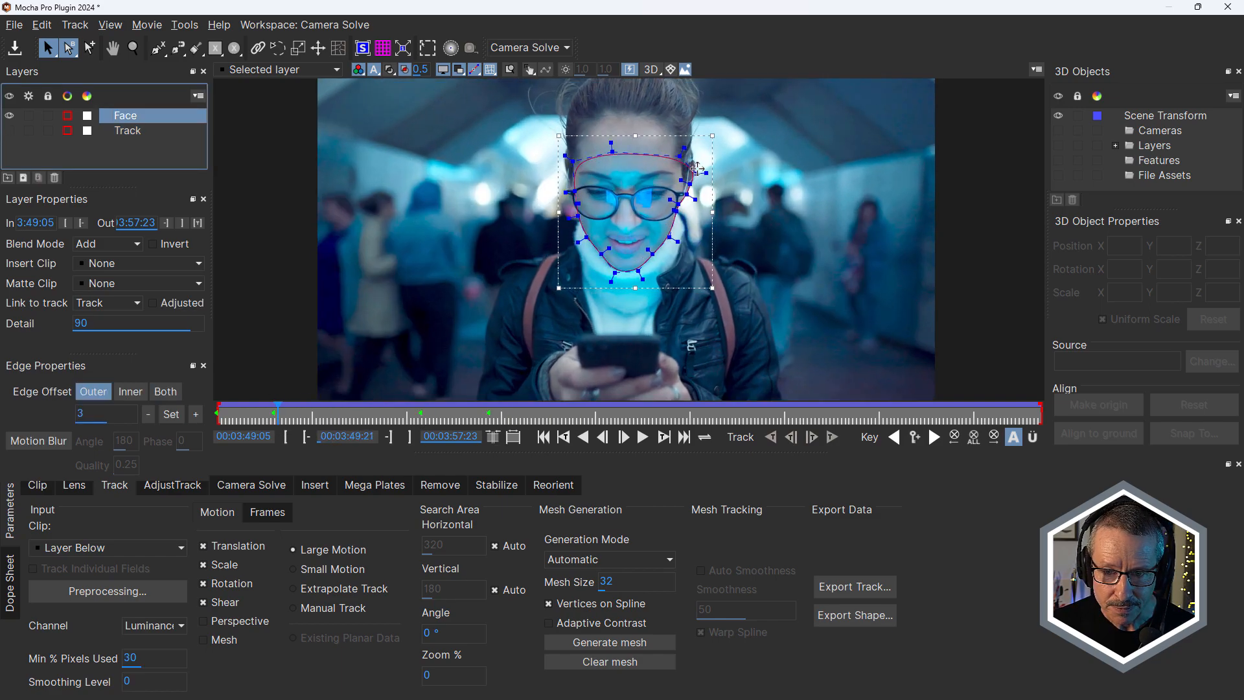
{"action": "scroll", "coordinate": [666, 199], "scroll_direction": "up", "scroll_amount": 1}
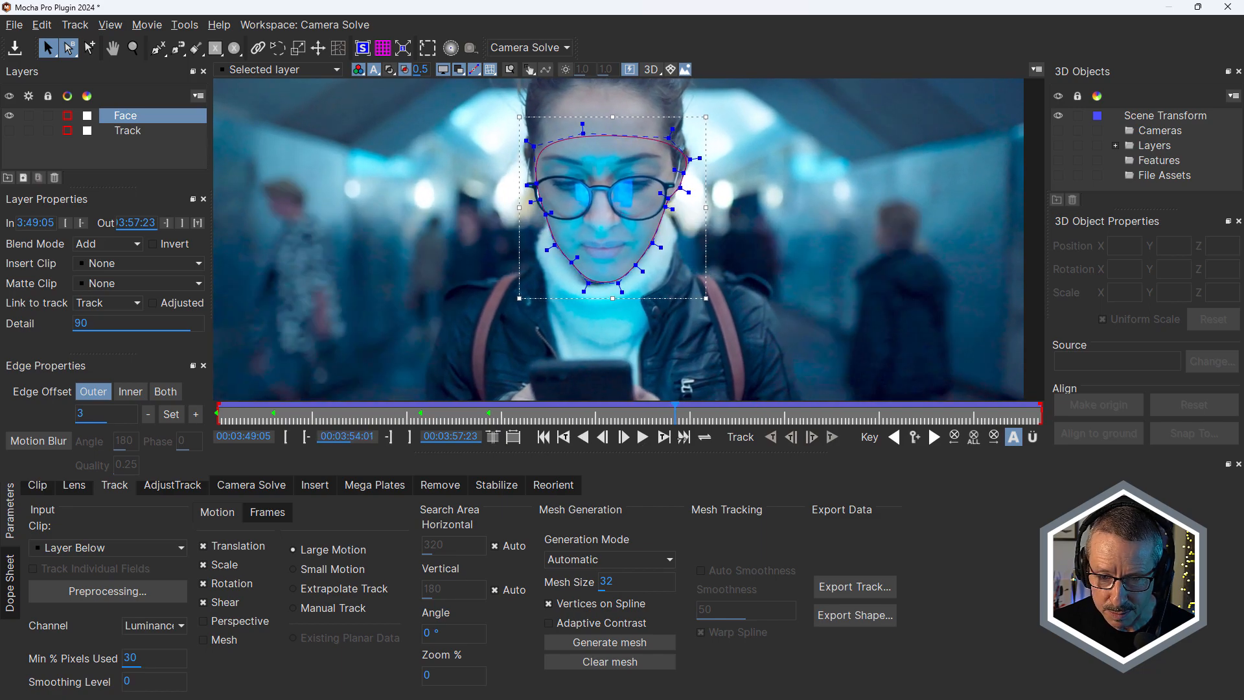
Move back and forth through the frames to check the Face spline's tracking, and close Mocha Pro without saving
{"action": "key", "text": "Left"}
{"action": "key", "text": "Left"}
{"action": "key", "text": "Left"}
{"action": "key", "text": "Left"}
{"action": "key", "text": "Left"}
{"action": "key", "text": "Left"}
{"action": "key", "text": "Left"}
{"action": "key", "text": "Left"}
{"action": "key", "text": "Left"}
{"action": "key", "text": "Left"}
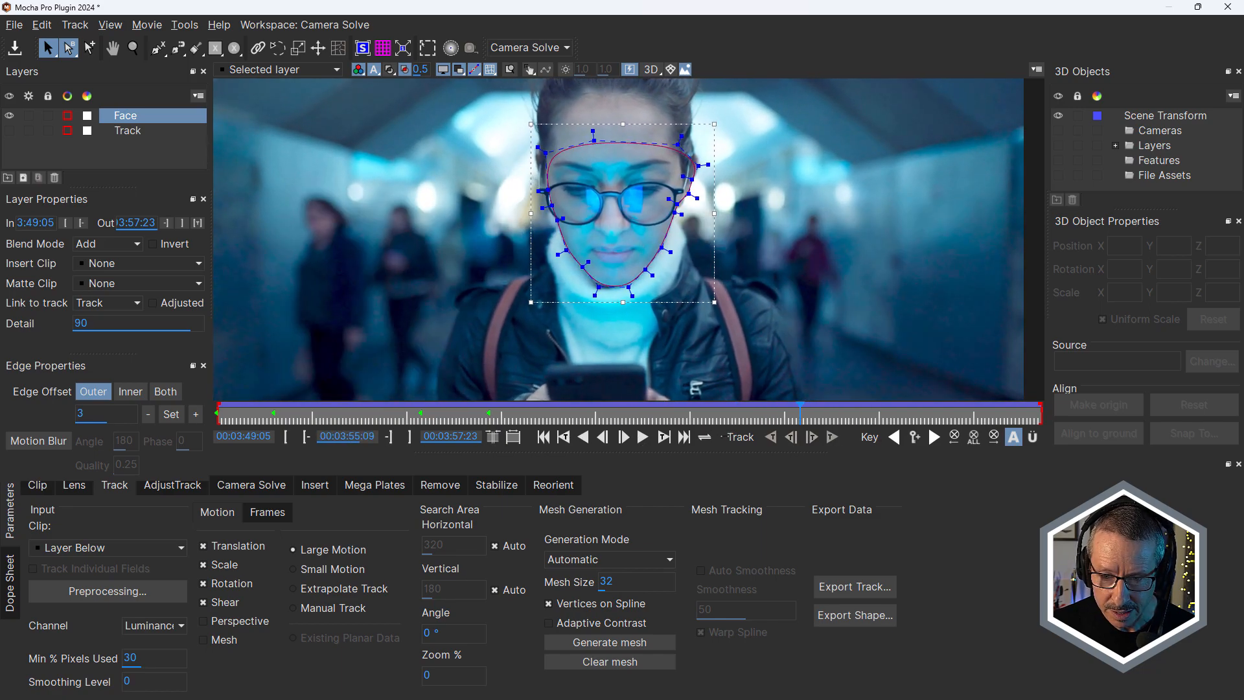
{"action": "key", "text": "Left"}
{"action": "key", "text": "Left"}
{"action": "key", "text": "Left"}
{"action": "key", "text": "Left"}
{"action": "key", "text": "Left"}
{"action": "key", "text": "Left"}
{"action": "key", "text": "Left"}
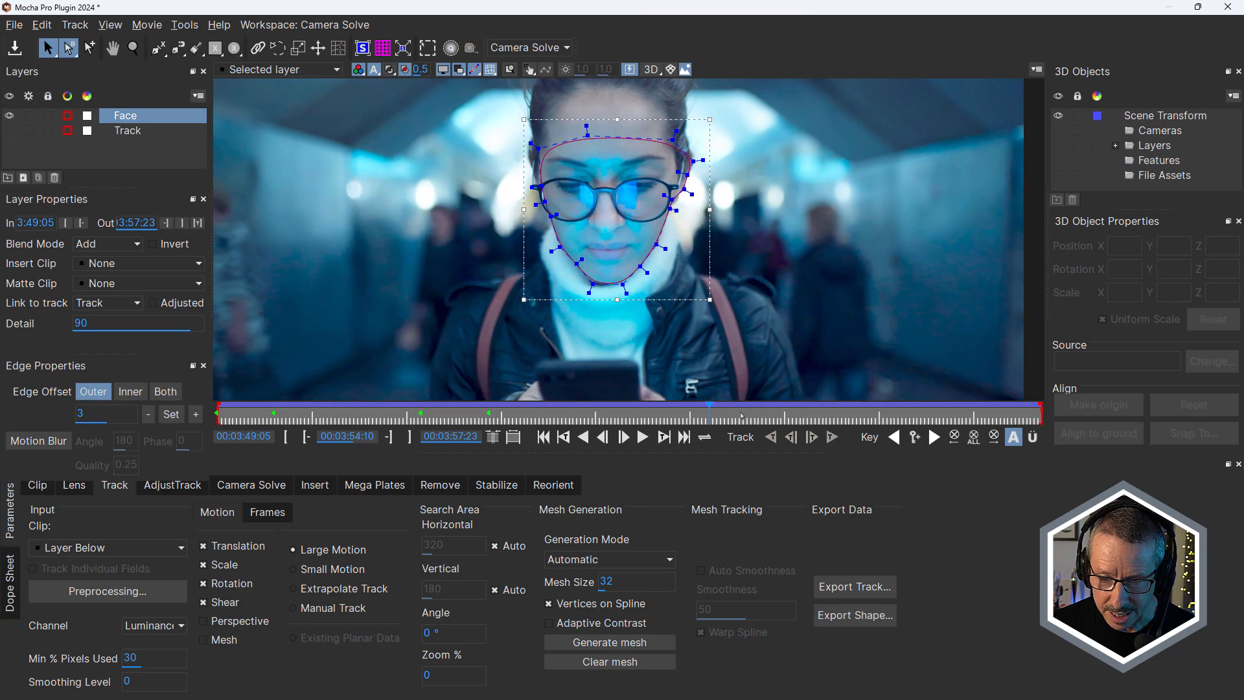
{"action": "key", "text": "Right"}
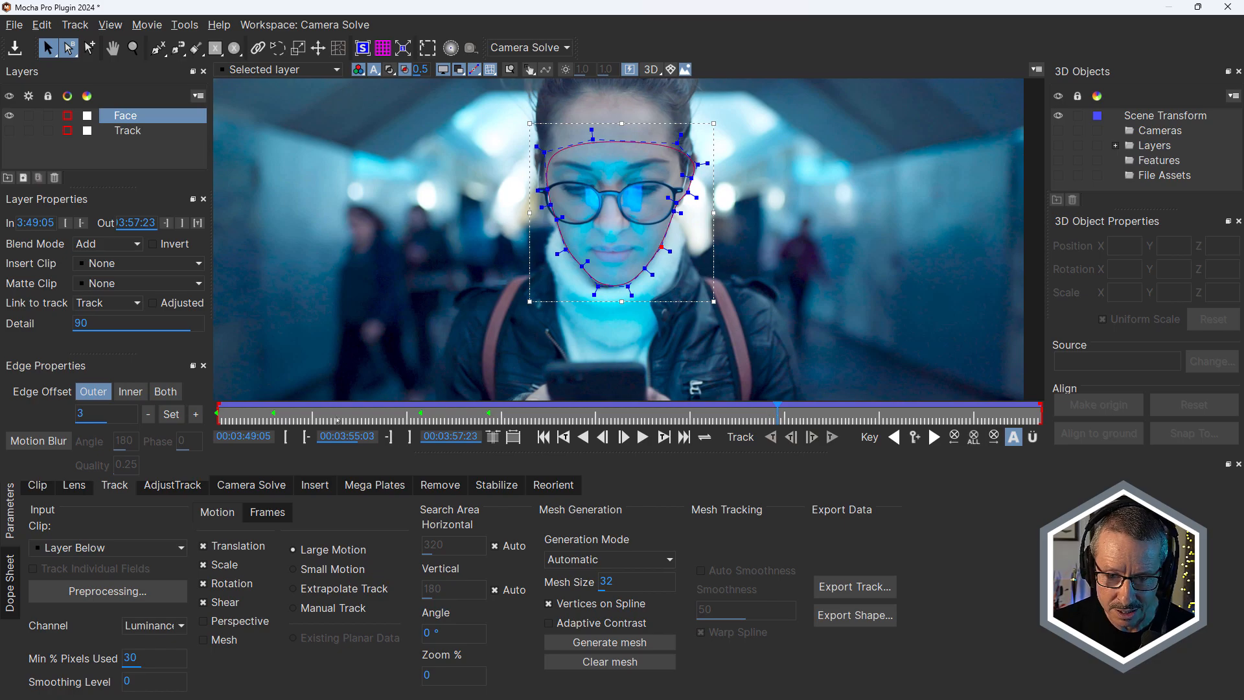
{"action": "left_click_drag", "start_coordinate": [338, 421], "coordinate": [596, 421]}
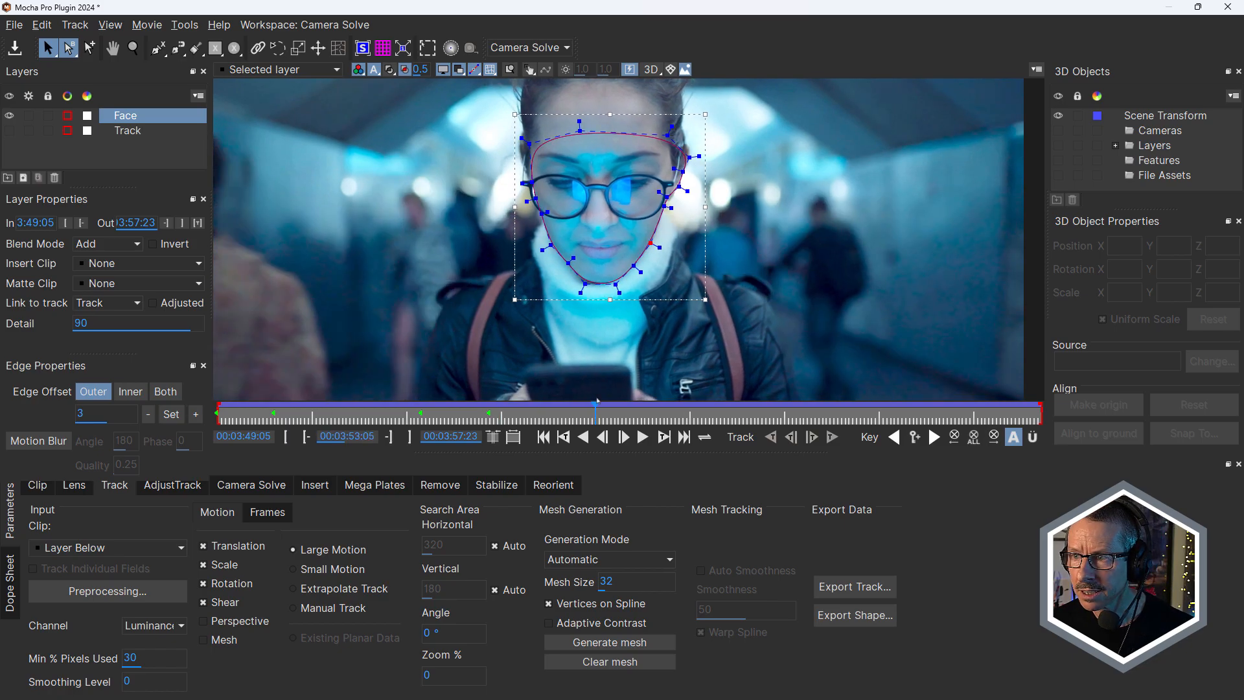
{"action": "left_click", "coordinate": [1228, 7]}
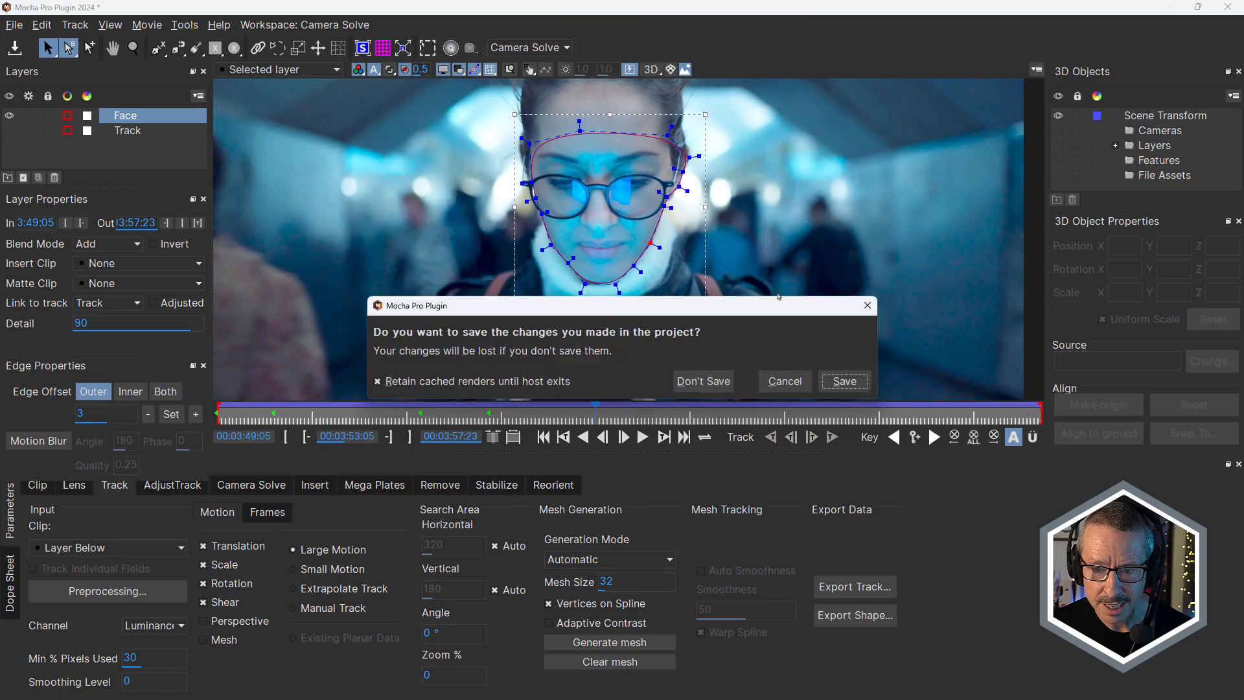
{"action": "left_click", "coordinate": [702, 381]}
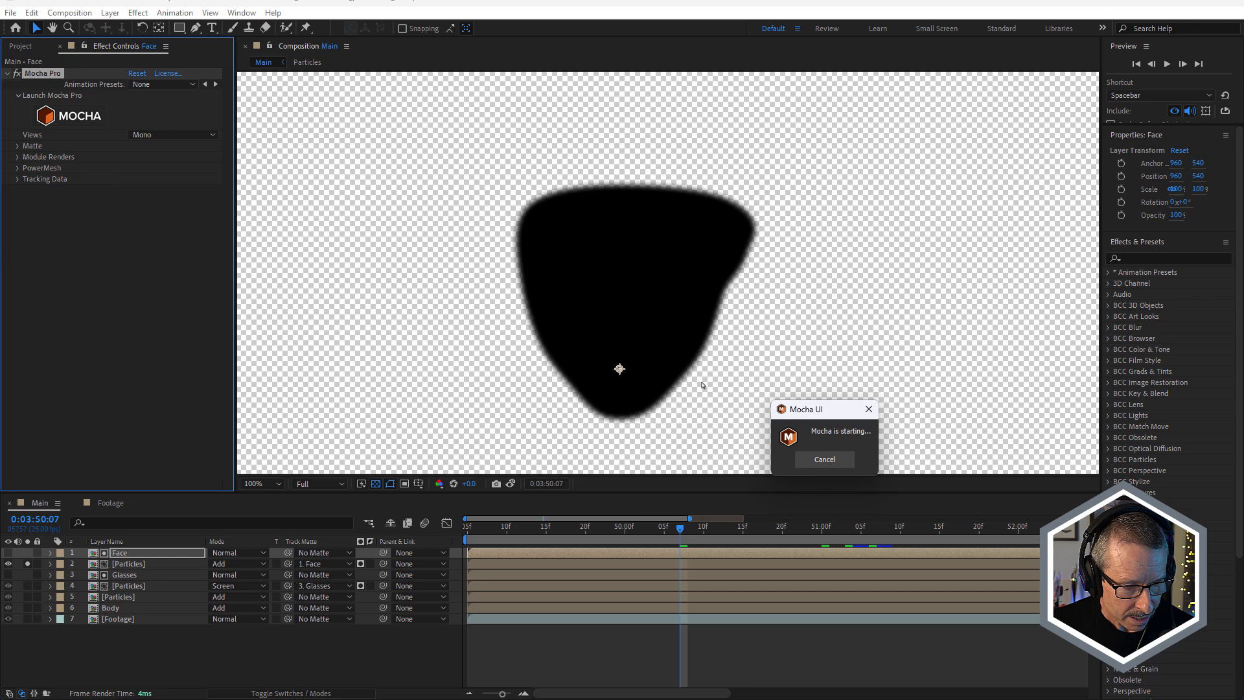
Turn off BCC+Blur on the Face-matted Particles layer and go to 0:03:51:04 to view the unblurred particles
{"action": "left_click", "coordinate": [123, 564]}
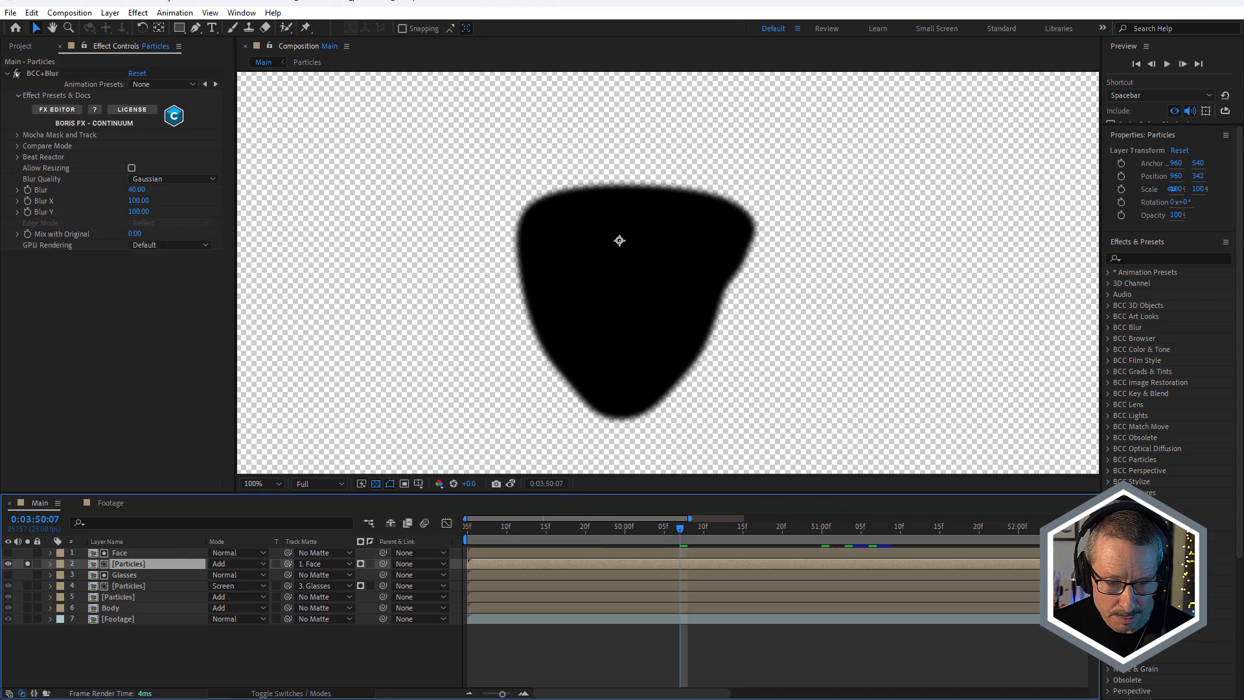
{"action": "left_click", "coordinate": [17, 74]}
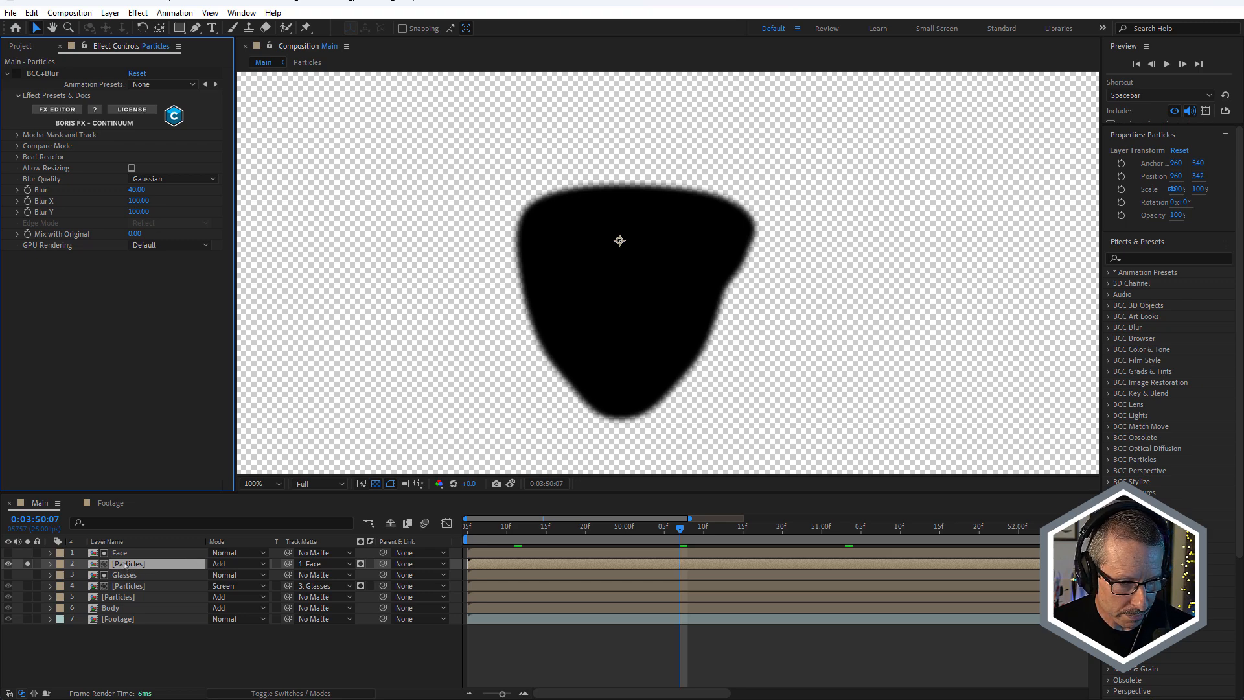
{"action": "left_click", "coordinate": [120, 554]}
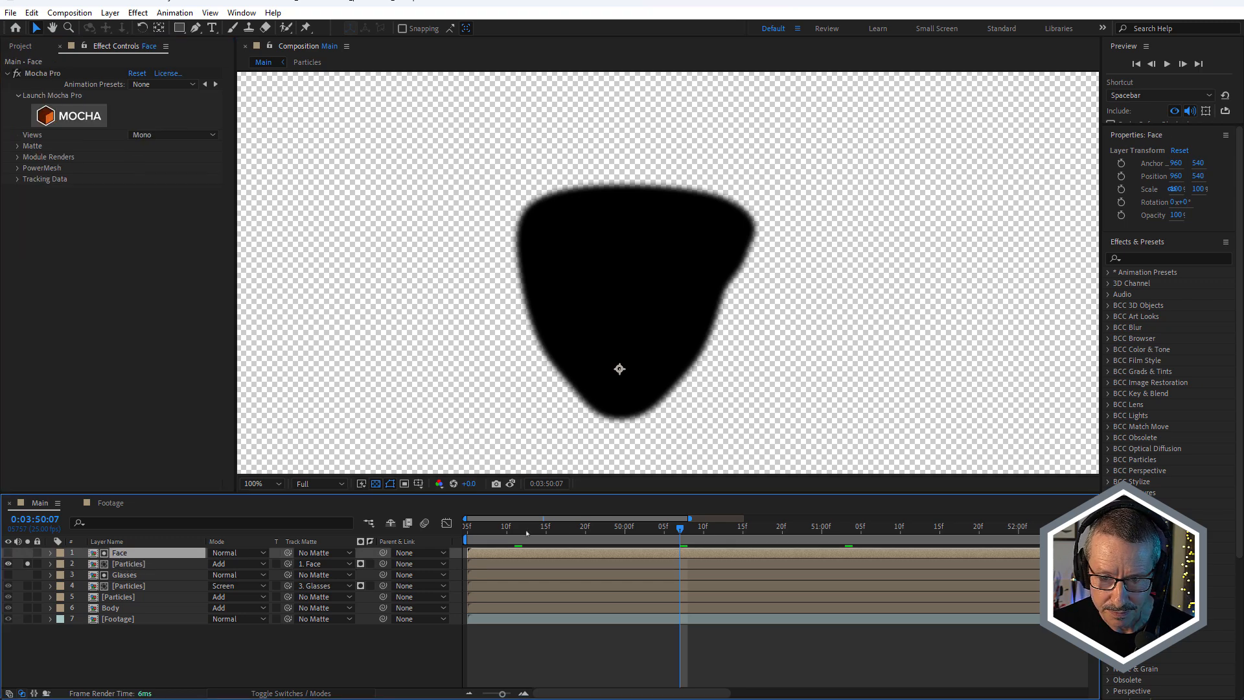
{"action": "key", "text": "space"}
{"action": "mouse_move", "coordinate": [804, 552]}
{"action": "left_mouse_down"}
{"action": "mouse_move", "coordinate": [601, 551]}
{"action": "mouse_move", "coordinate": [878, 551]}
{"action": "mouse_move", "coordinate": [773, 558]}
{"action": "mouse_move", "coordinate": [758, 543]}
{"action": "mouse_move", "coordinate": [853, 542]}
{"action": "left_mouse_up"}
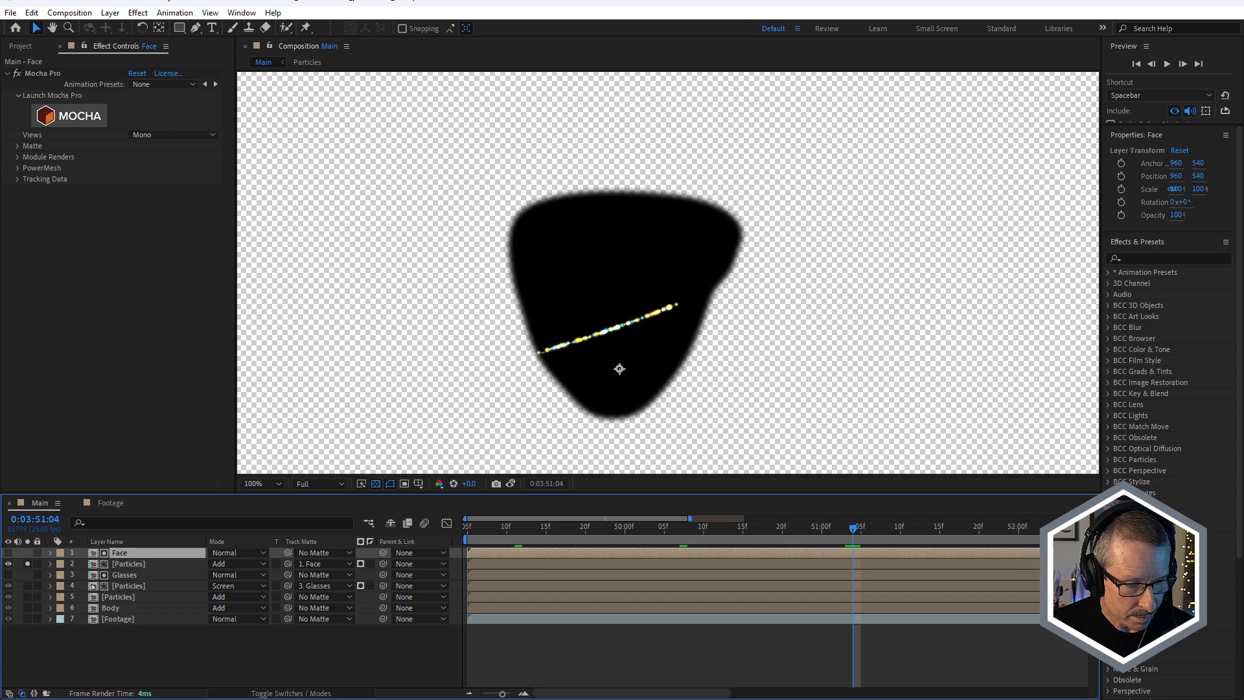
Turn BCC+Blur back on for the Face-matted Particles layer and examine the softened light close up through 0:03:51:15
{"action": "left_click", "coordinate": [129, 564]}
{"action": "left_click", "coordinate": [18, 73]}
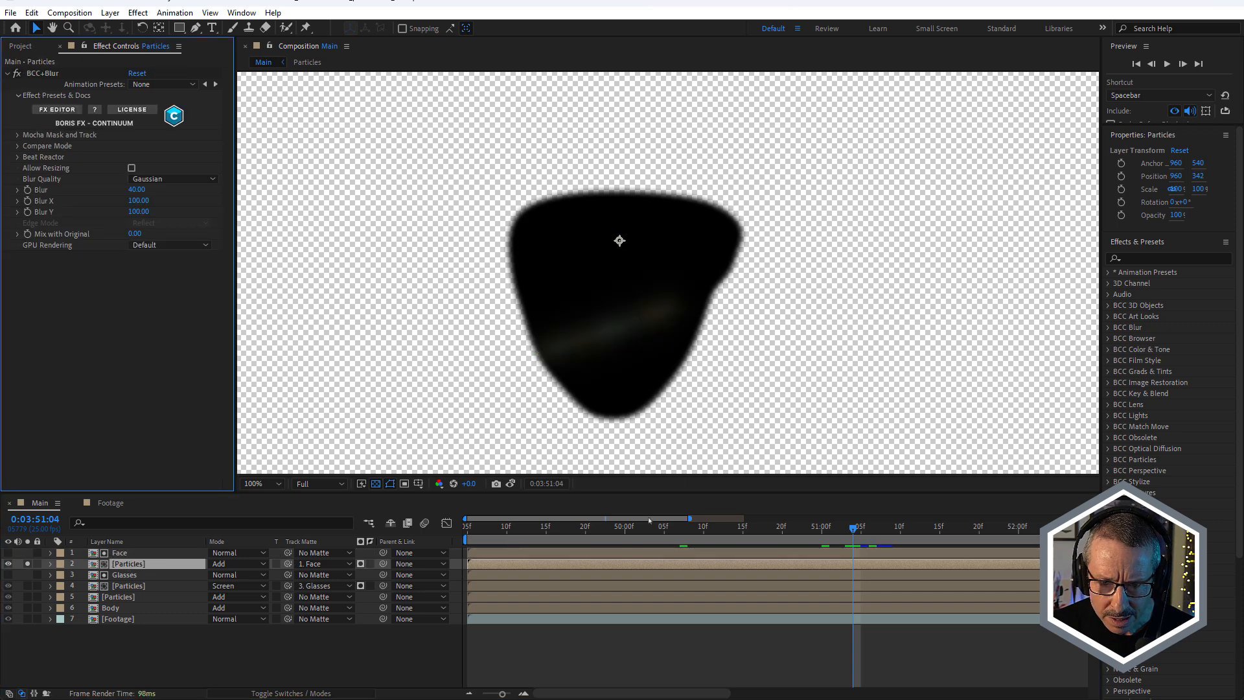
{"action": "scroll", "coordinate": [631, 334], "scroll_direction": "up", "scroll_amount": 4}
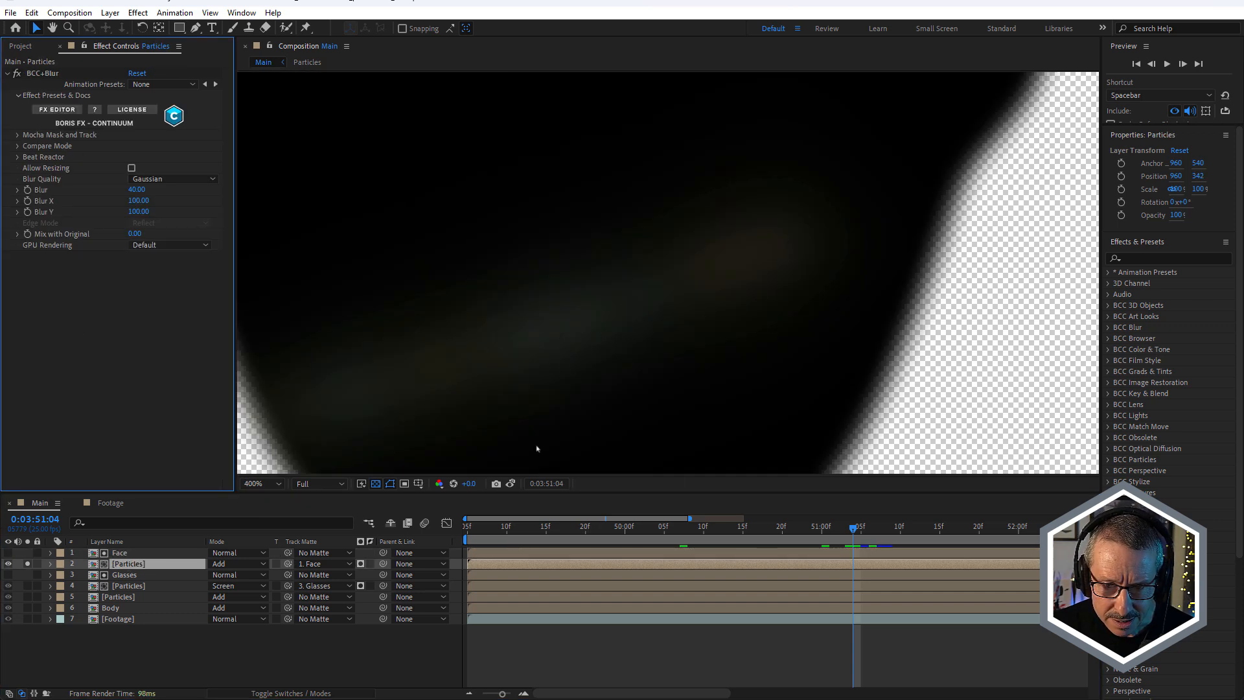
{"action": "left_click_drag", "start_coordinate": [526, 532], "coordinate": [939, 530]}
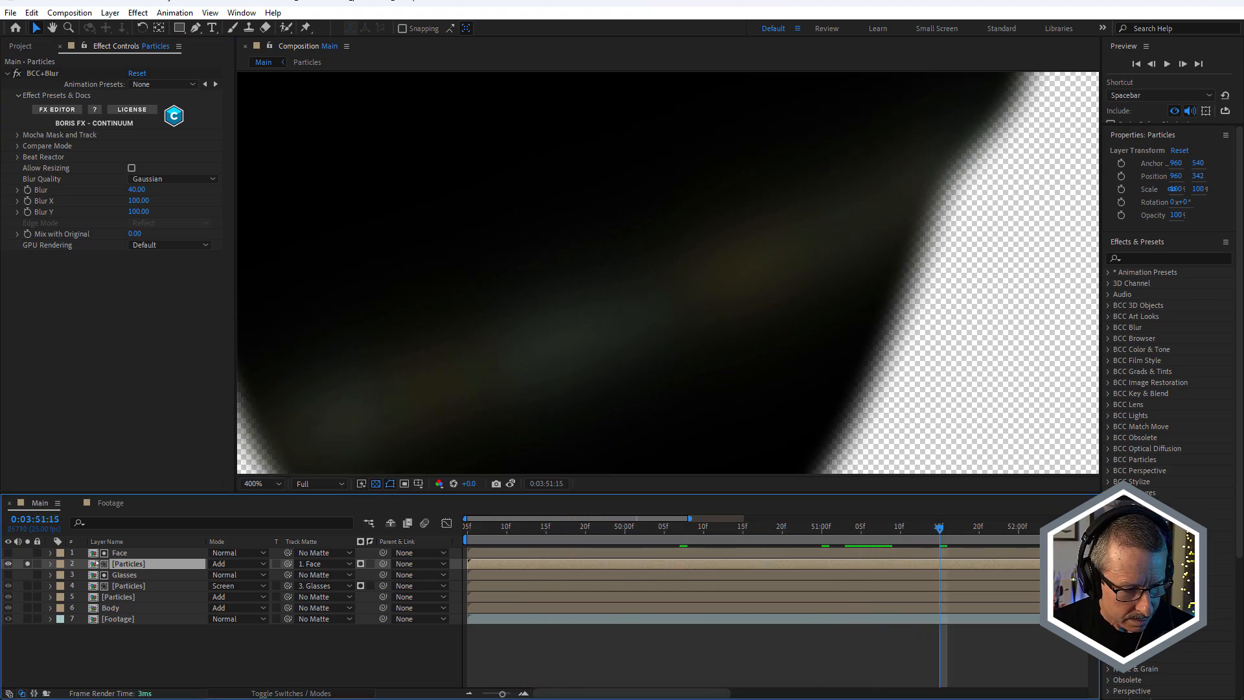
Solo the Footage layer temporarily with the Face-matted Particles to review the light on the face, scrubbing to 0:03:51:03
{"action": "left_click", "coordinate": [27, 619]}
{"action": "scroll", "coordinate": [555, 286], "scroll_direction": "down", "scroll_amount": 4}
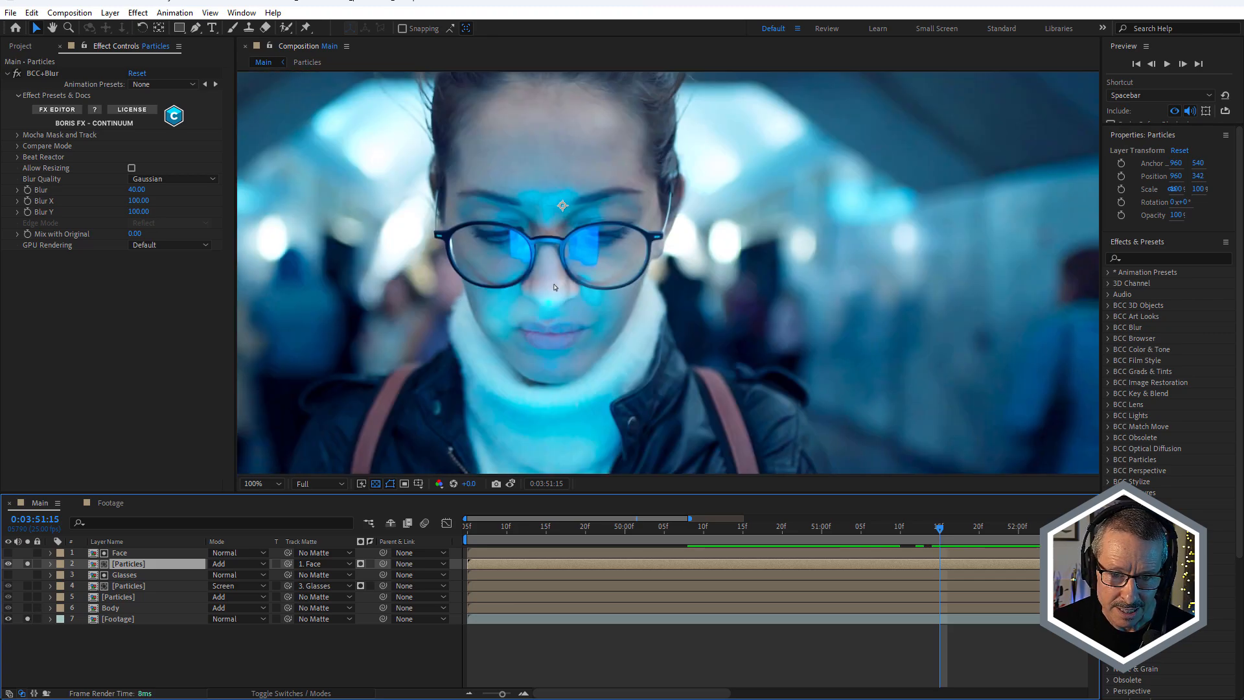
{"action": "scroll", "coordinate": [554, 286], "scroll_direction": "up", "scroll_amount": 2}
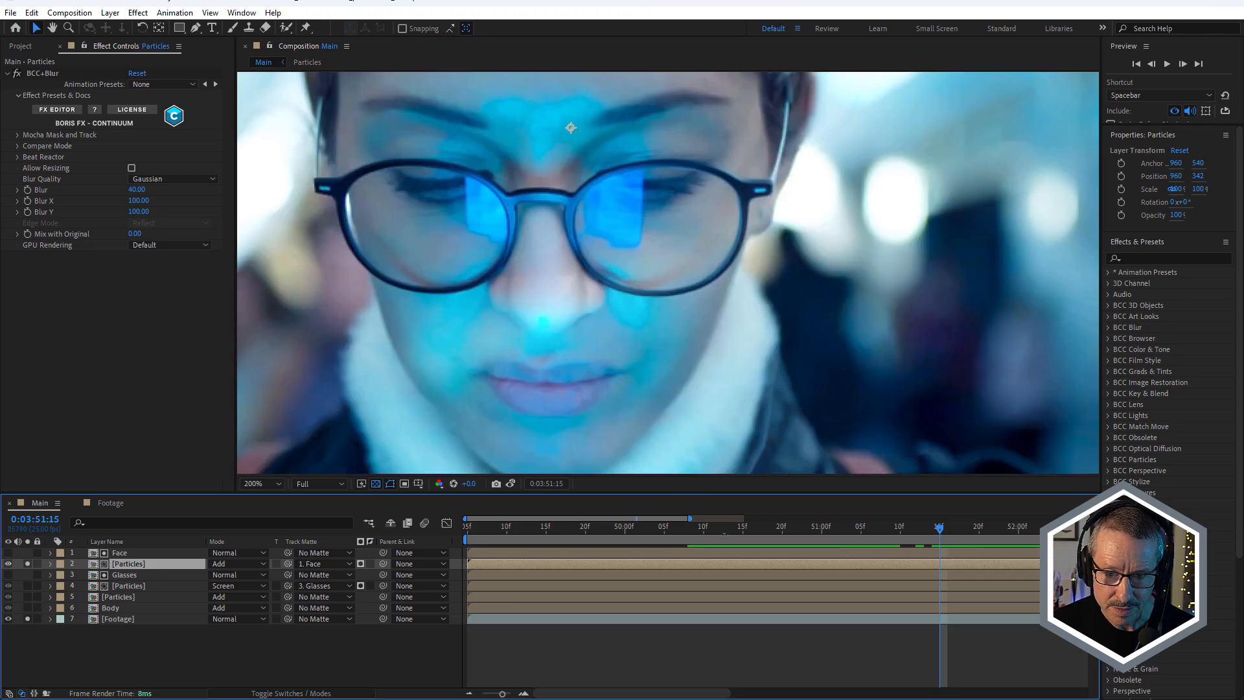
{"action": "left_click_drag", "start_coordinate": [725, 533], "coordinate": [849, 558]}
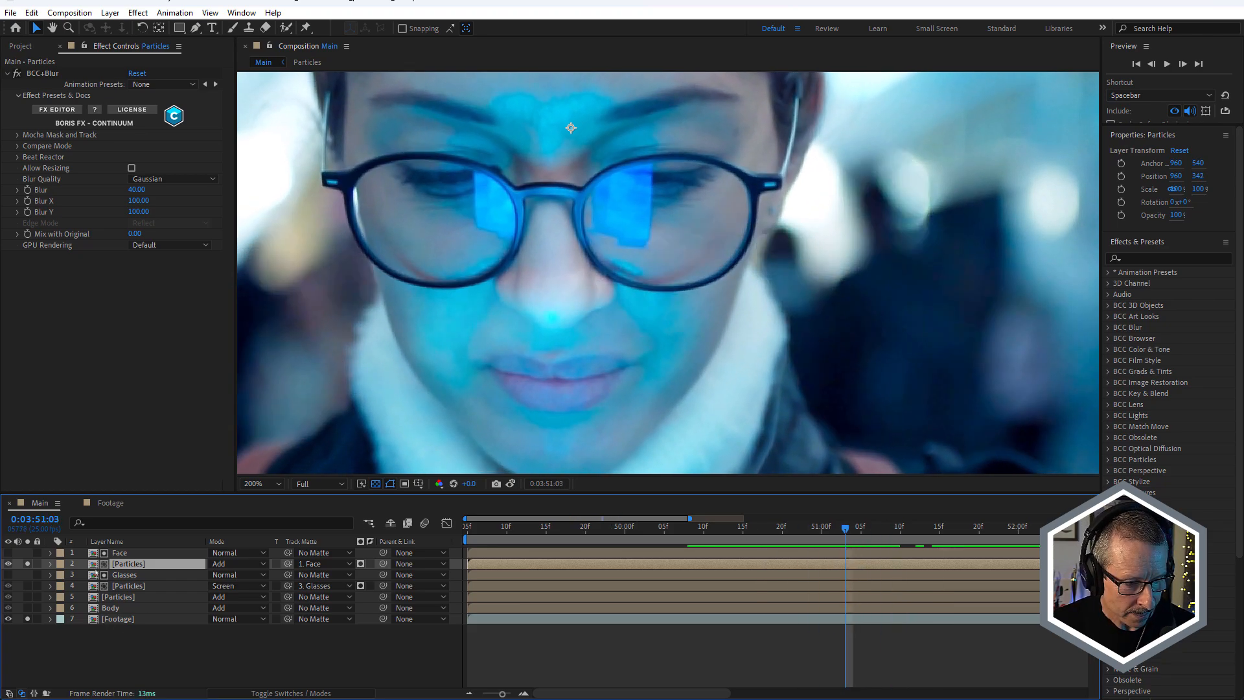
{"action": "left_click", "coordinate": [27, 619]}
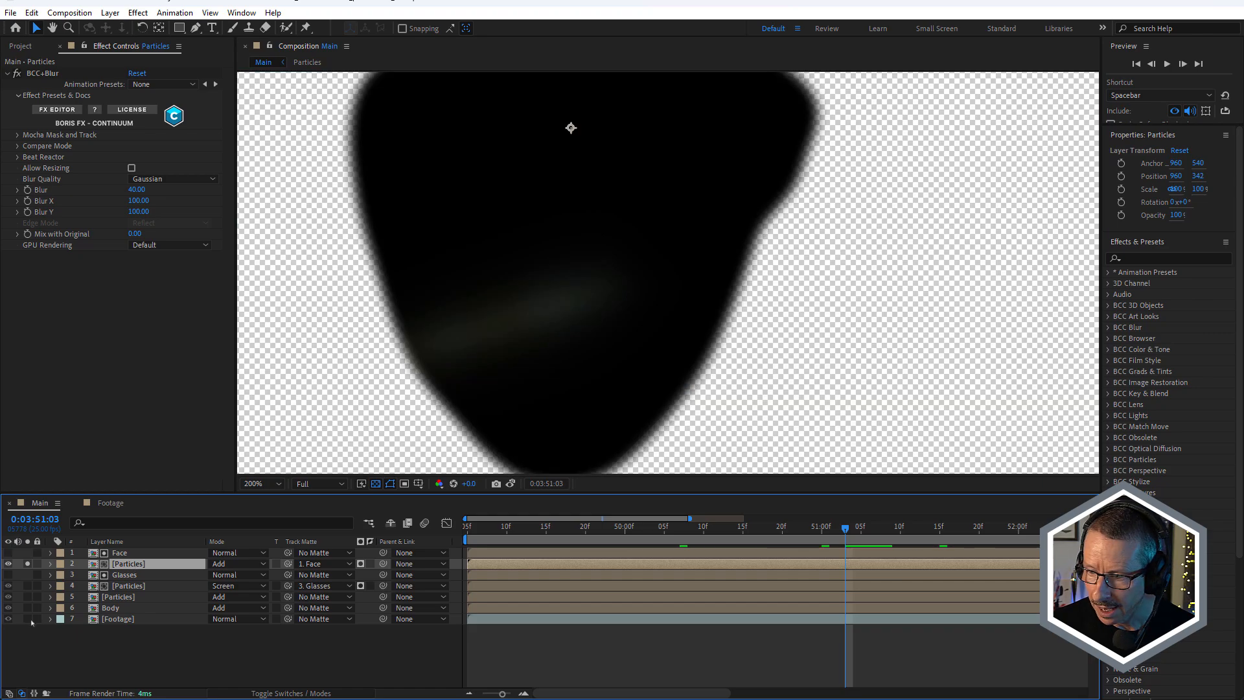
Apply the Displacement Map effect to the Face-matted Particles layer and use 7. Footage as its displacement map layer
{"action": "left_click", "coordinate": [1151, 256]}
{"action": "type", "text": "displc"}
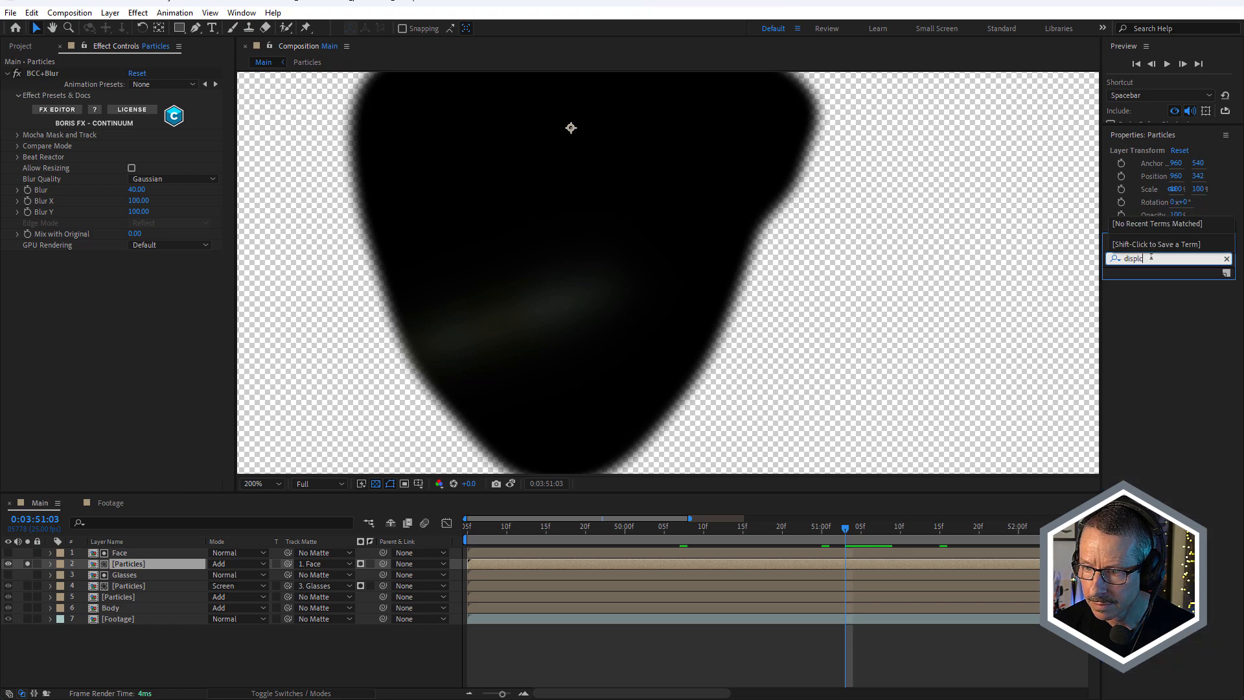
{"action": "key", "text": "BackSpace"}
{"action": "type", "text": "acement"}
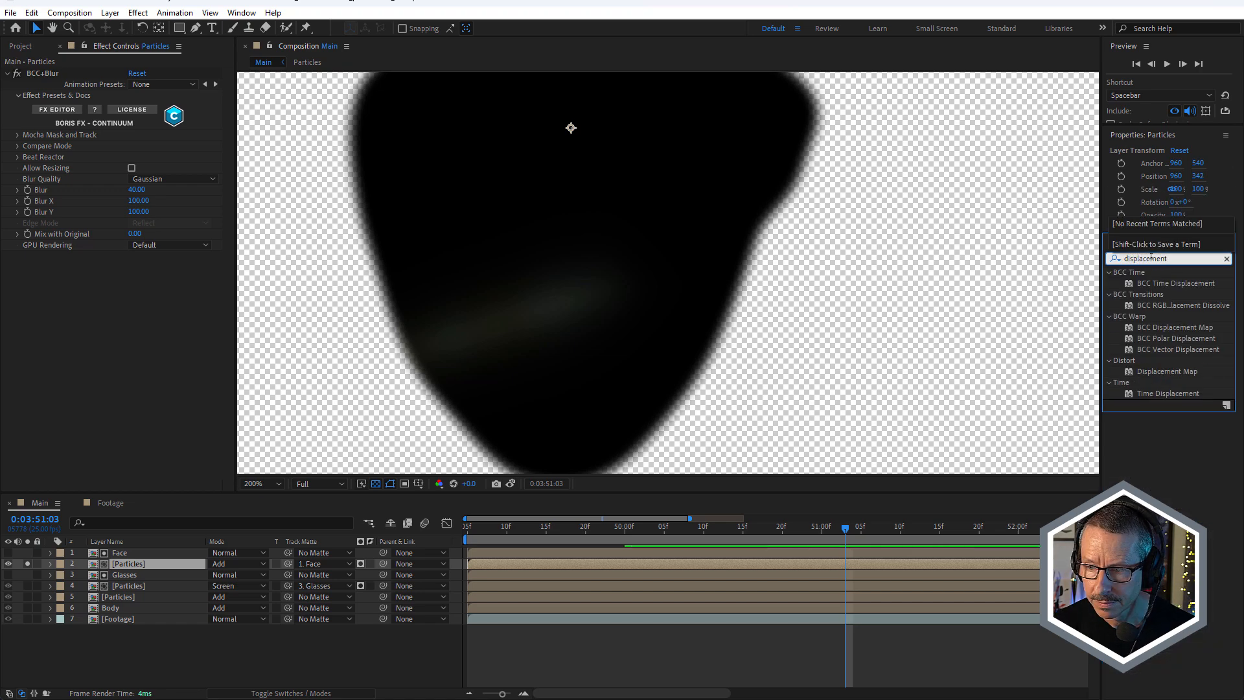
{"action": "double_click", "coordinate": [1167, 372]}
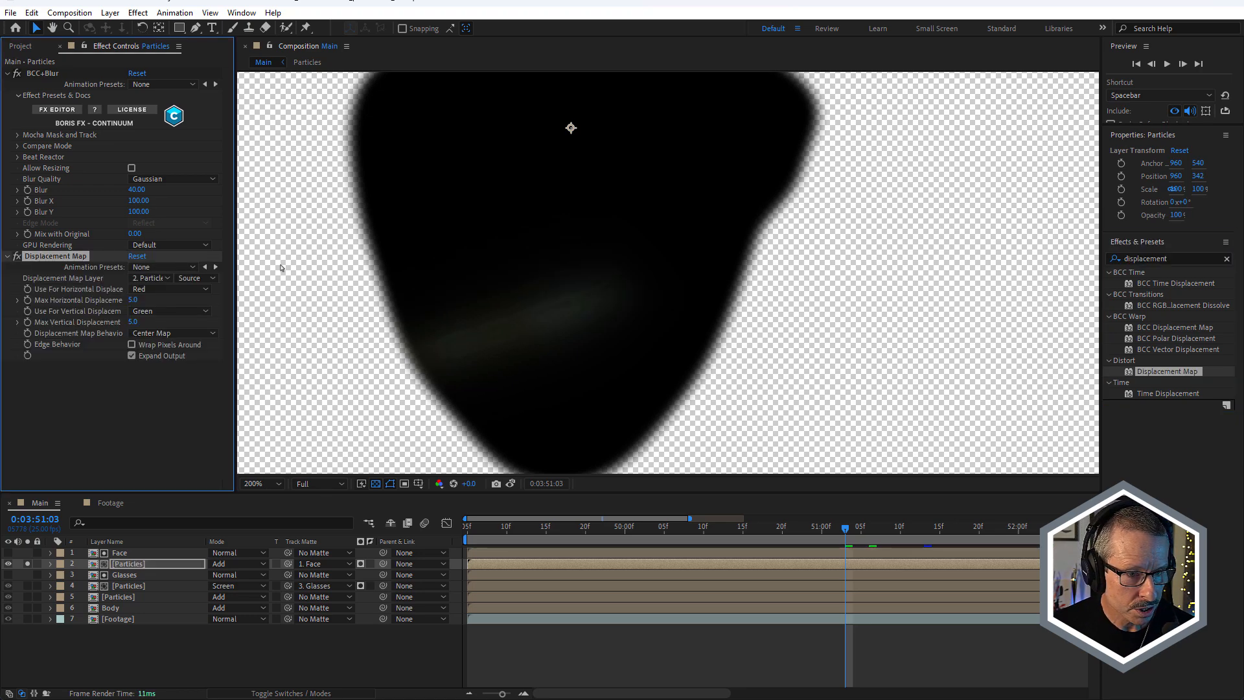
{"action": "left_click", "coordinate": [156, 279]}
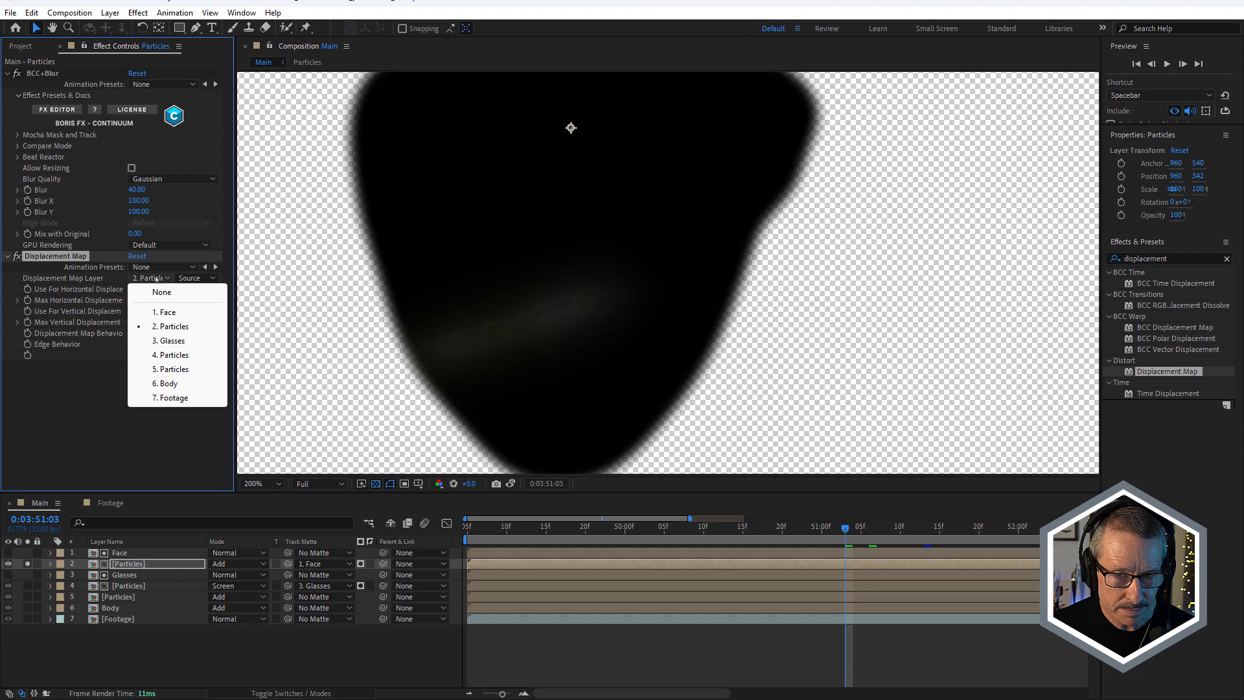
{"action": "left_click", "coordinate": [164, 398]}
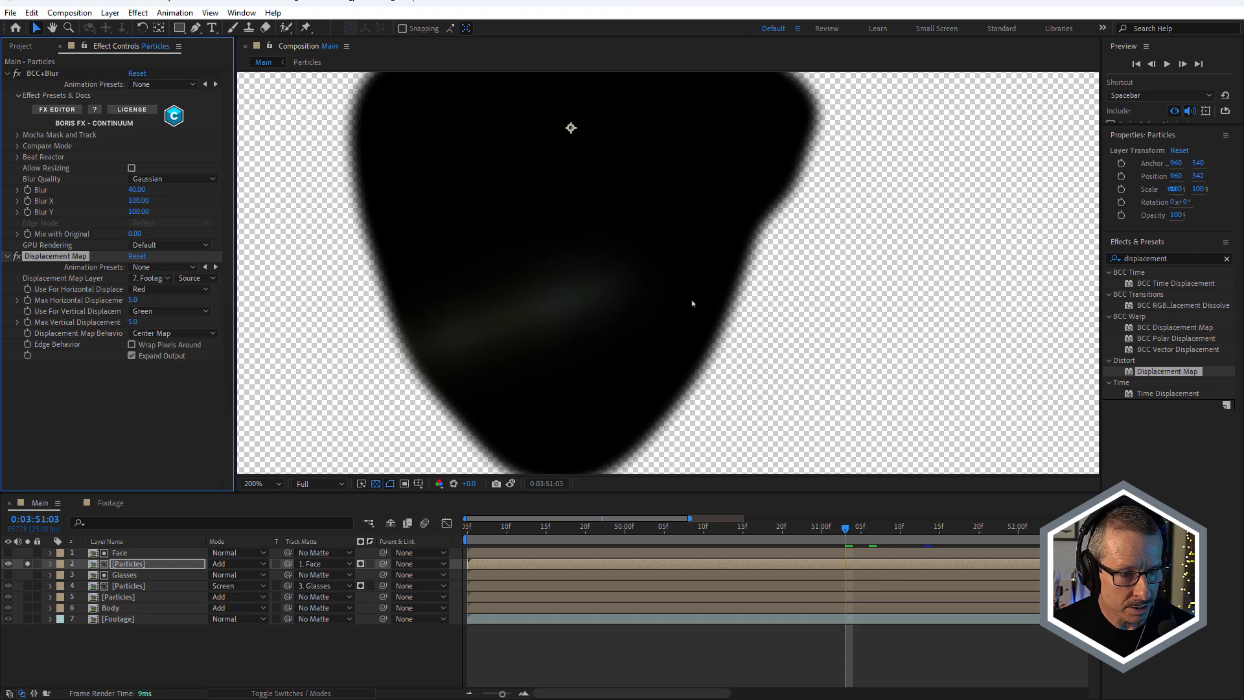
Set the Displacement Map's maximum horizontal displacement to 72 and maximum vertical displacement to 71, checking the distorted light up close
{"action": "key", "text": "period"}
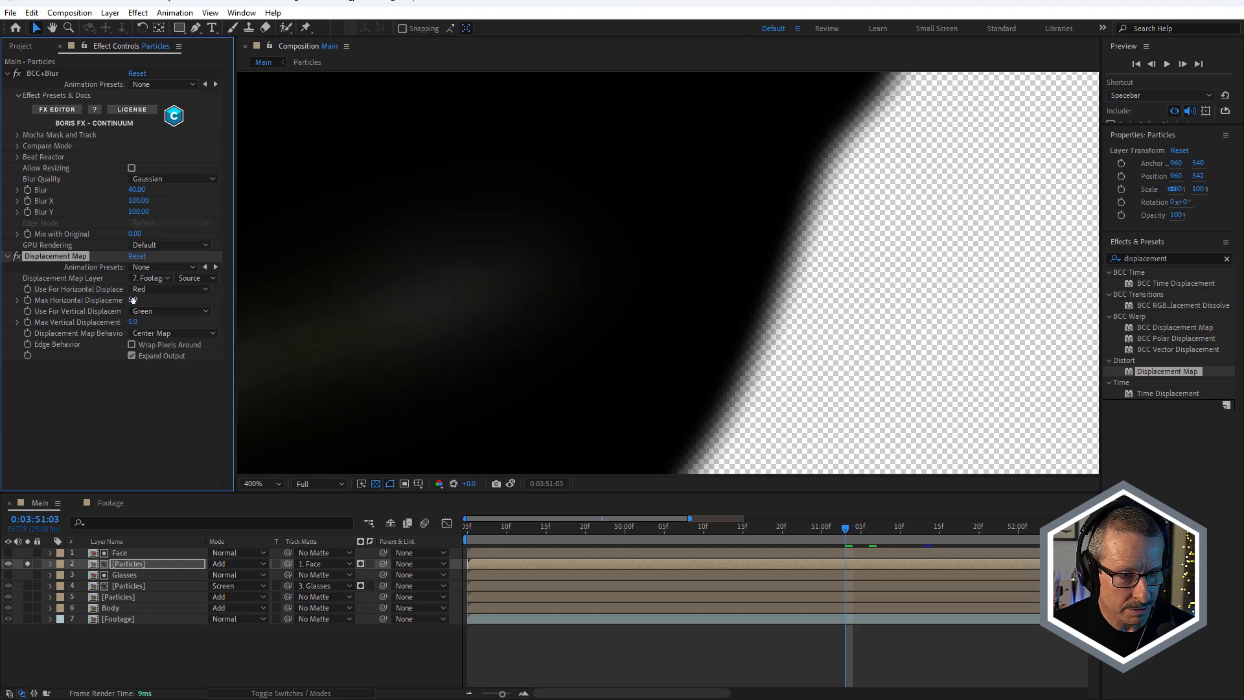
{"action": "left_click_drag", "start_coordinate": [132, 300], "coordinate": [175, 323]}
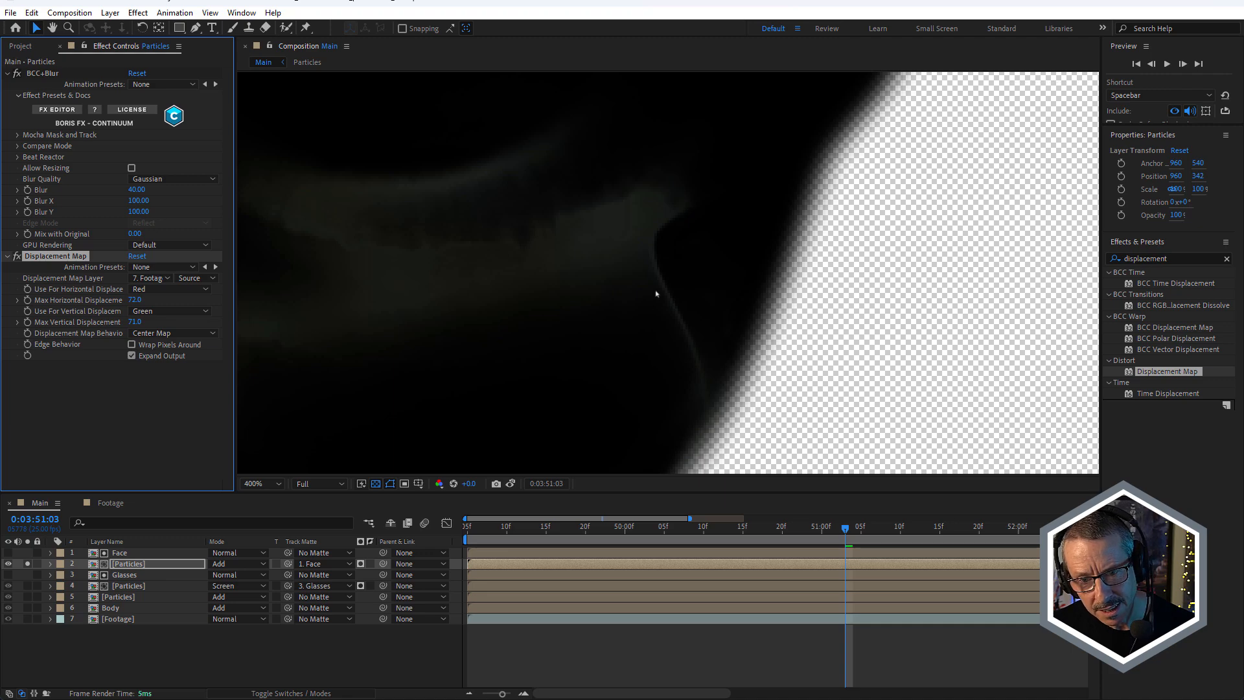
{"action": "left_click_drag", "start_coordinate": [636, 265], "coordinate": [632, 361]}
{"action": "scroll", "coordinate": [655, 337], "scroll_direction": "up", "scroll_amount": 1}
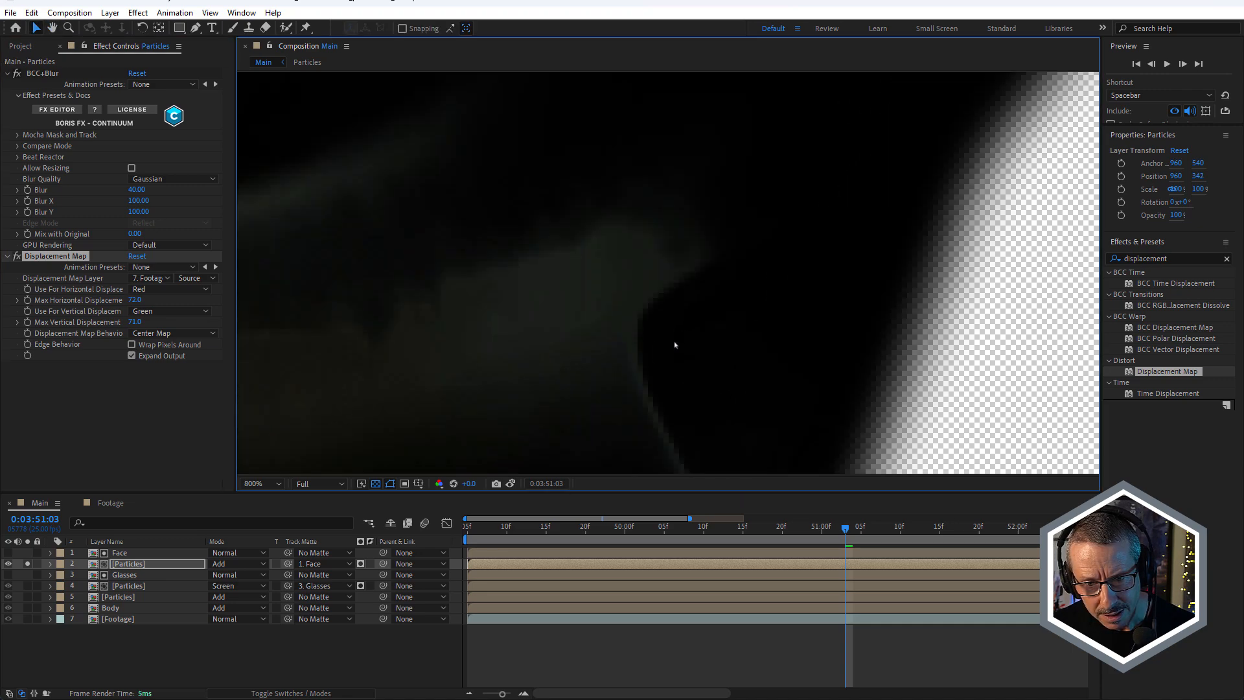
{"action": "scroll", "coordinate": [641, 382], "scroll_direction": "down", "scroll_amount": 2}
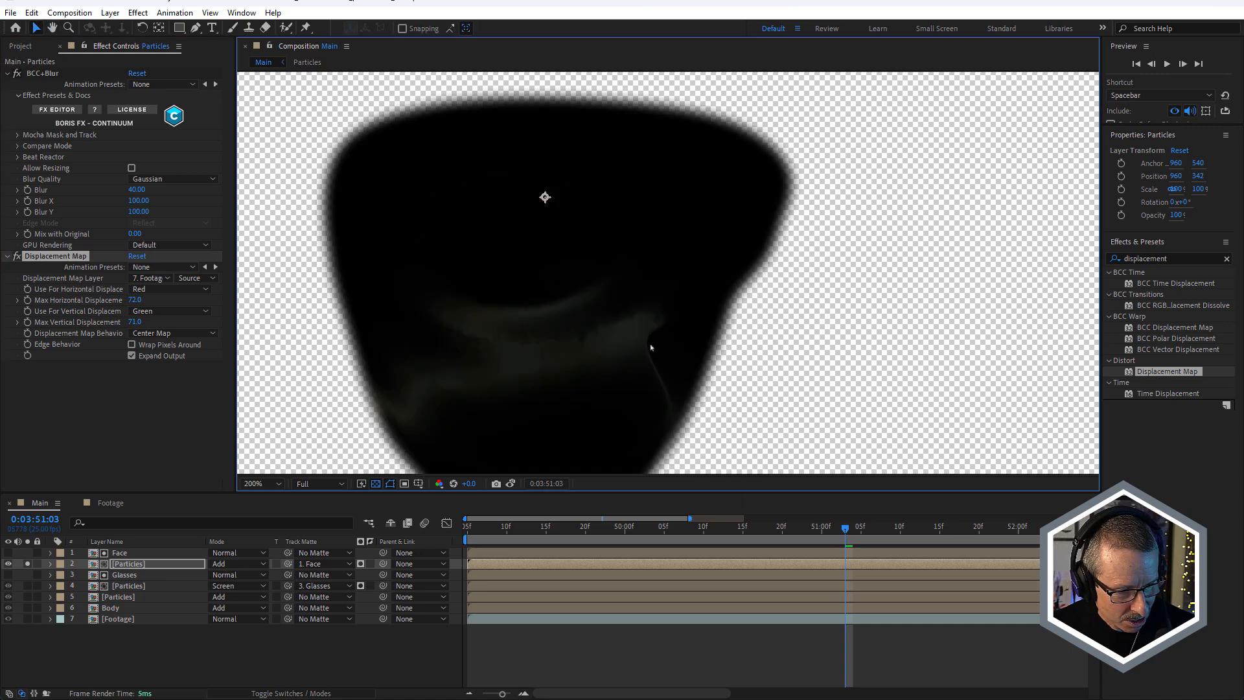
Solo the Footage layer with the Face-matted Particles and examine how the displaced light lines up with the glasses and face
{"action": "left_click", "coordinate": [28, 619]}
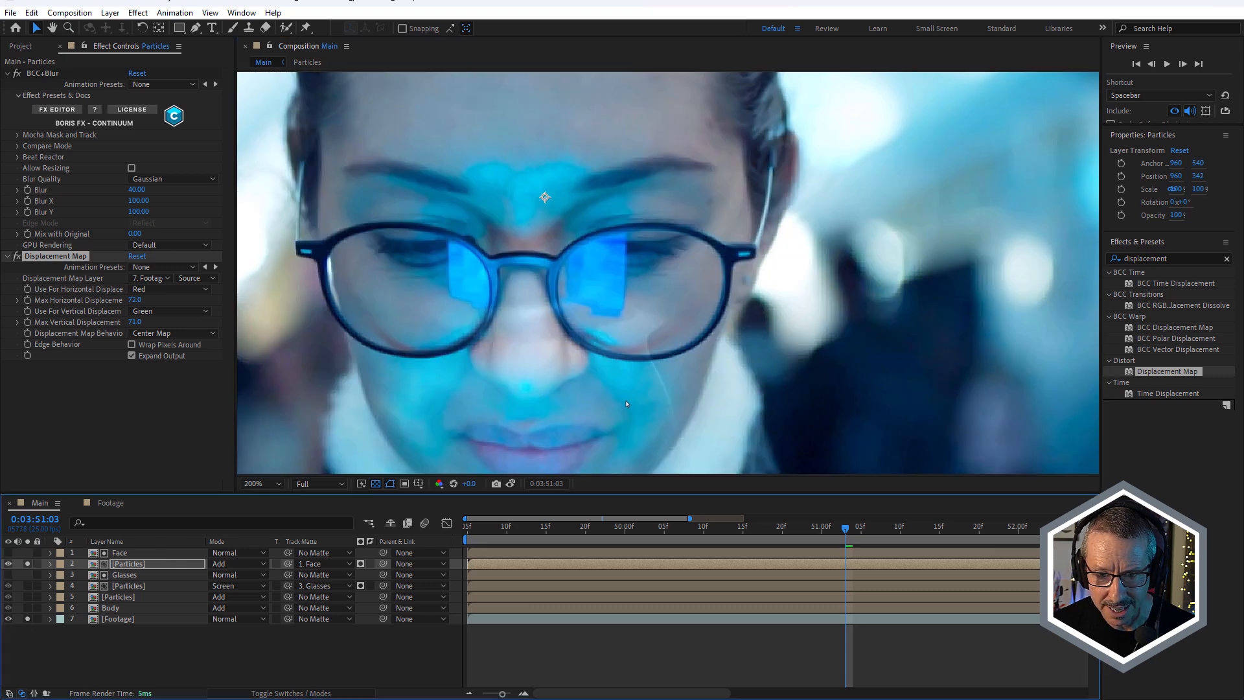
{"action": "left_click_drag", "start_coordinate": [625, 399], "coordinate": [685, 311]}
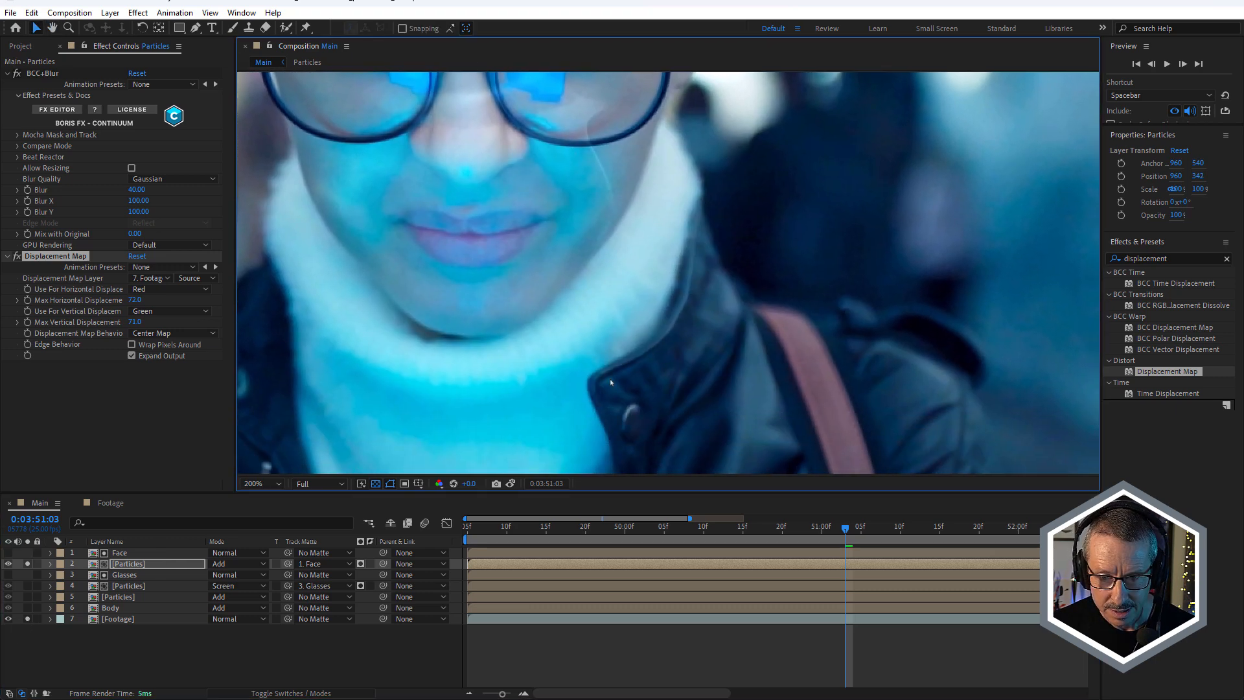
{"action": "scroll", "coordinate": [639, 336], "scroll_direction": "down", "scroll_amount": 1}
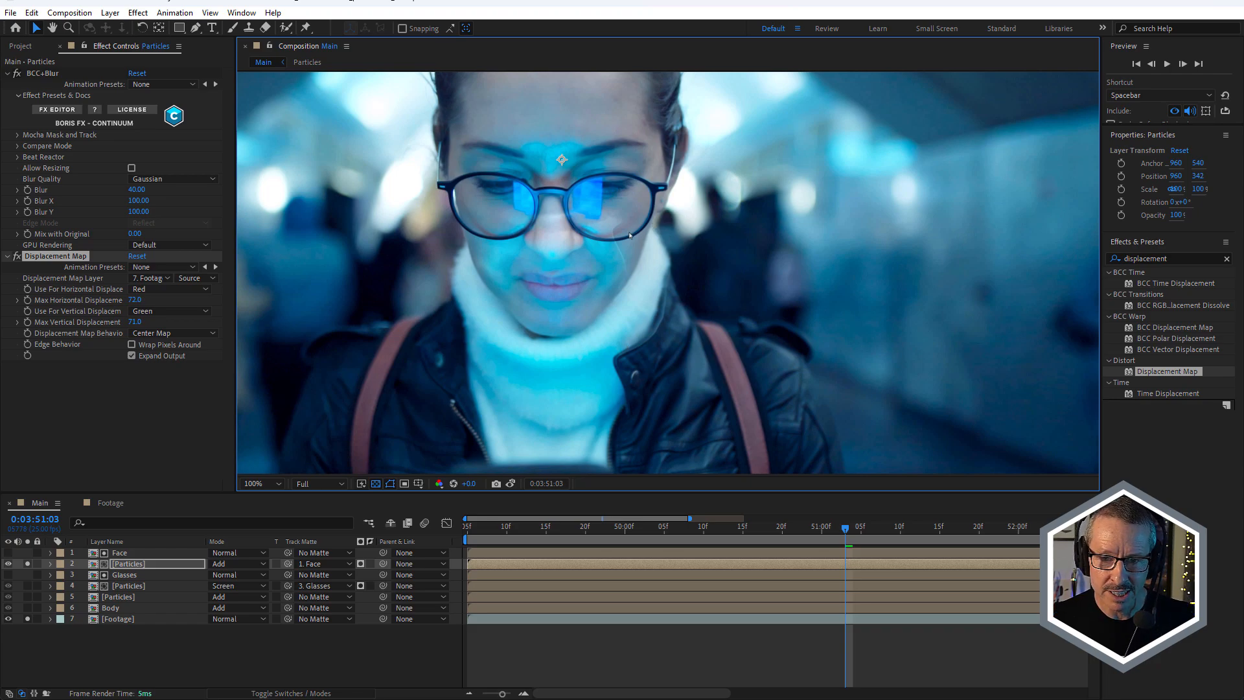
Show the Position property of the Face-matted Particles layer and reset it to its default
{"action": "left_click", "coordinate": [128, 565]}
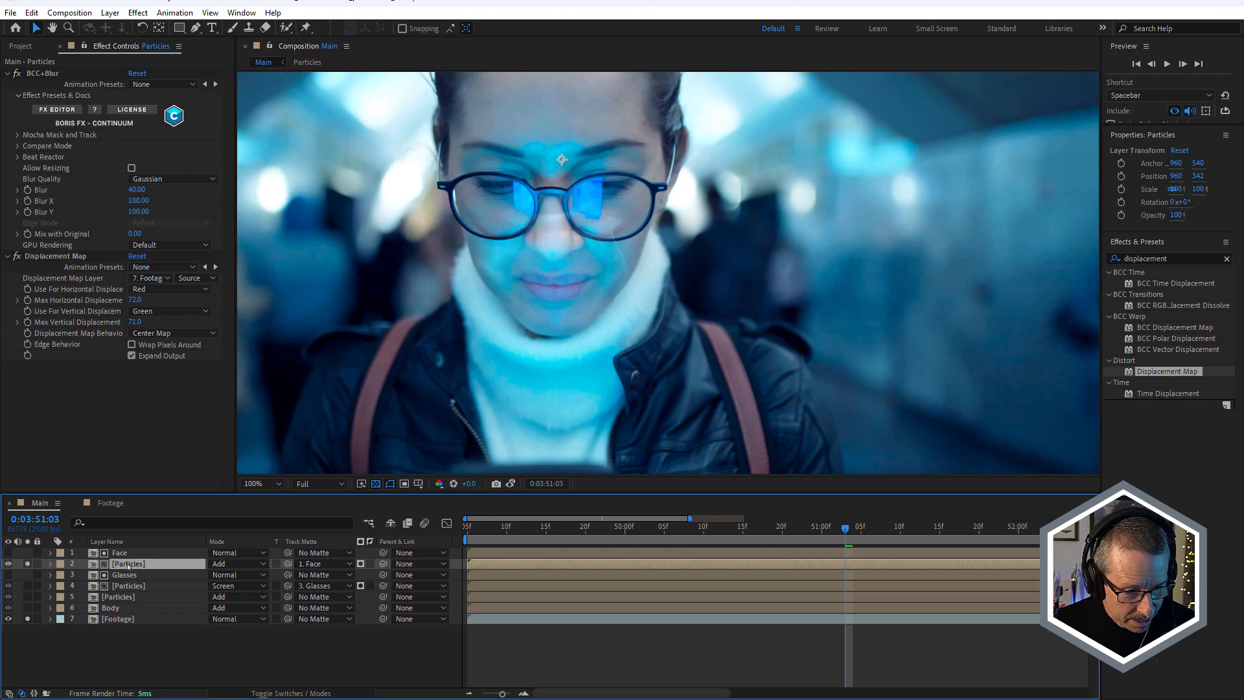
{"action": "key", "text": "p"}
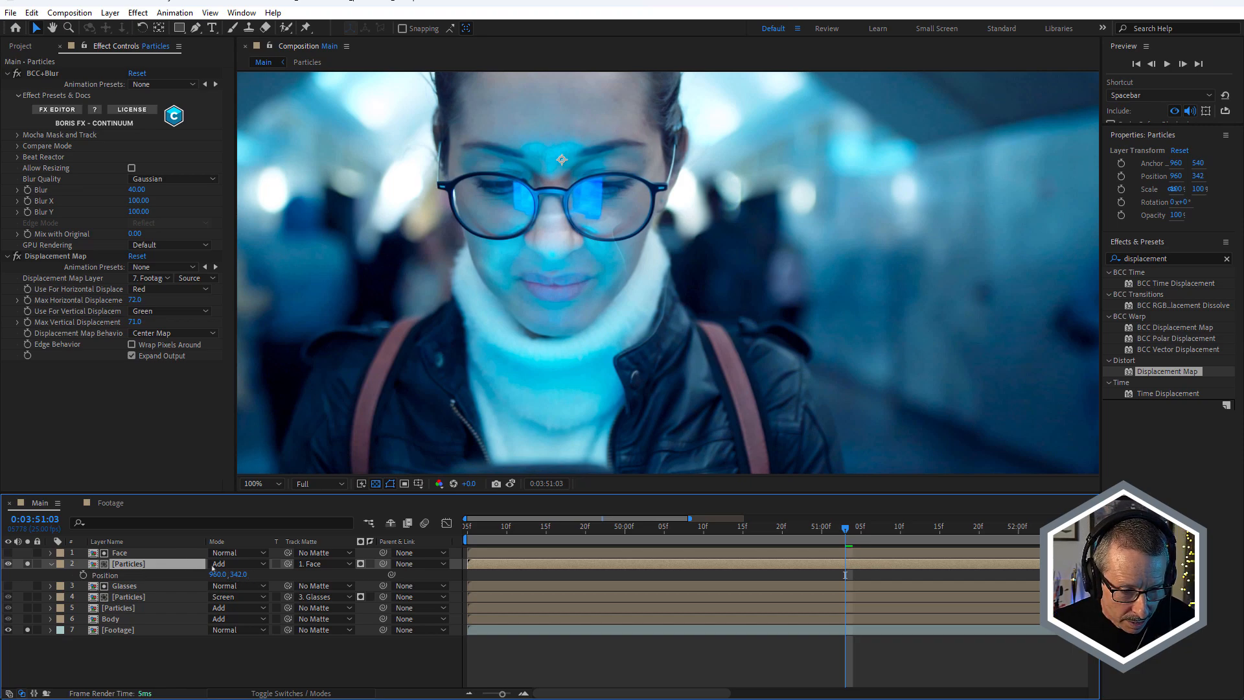
{"action": "left_click", "coordinate": [243, 575]}
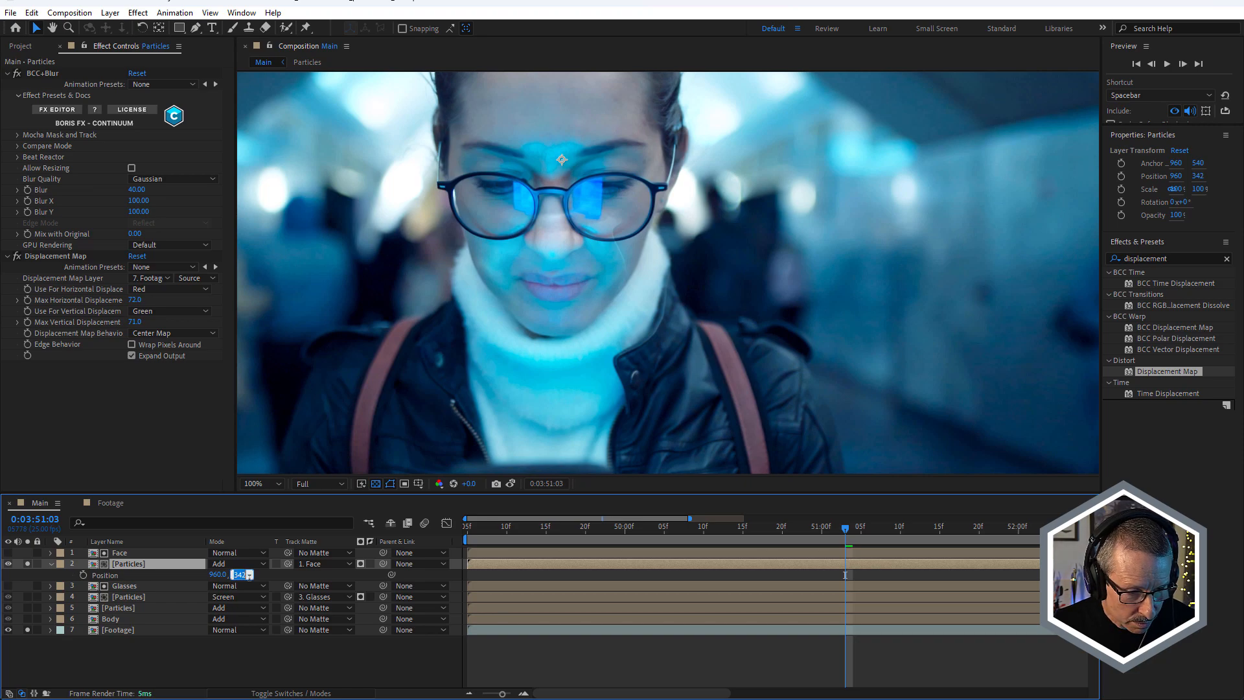
{"action": "right_click", "coordinate": [102, 575]}
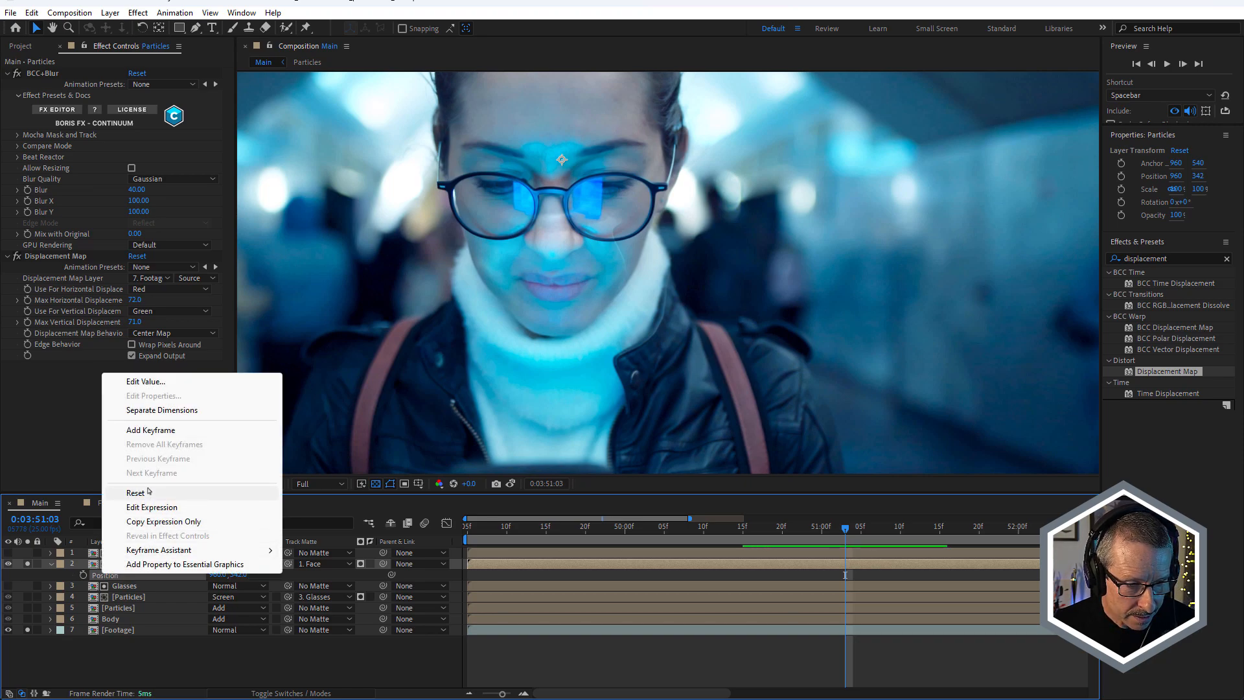
{"action": "left_click", "coordinate": [148, 493]}
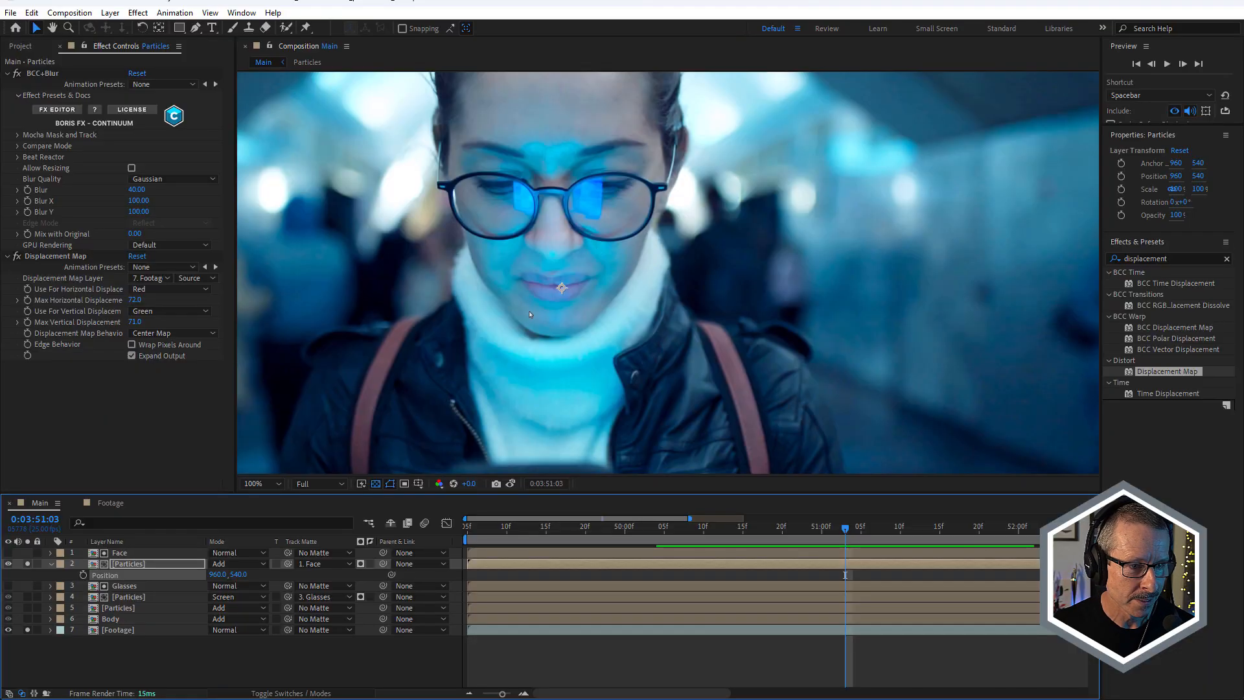
Add a Transform effect to the Face-matted Particles layer and place it between BCC+Blur and Displacement Map
{"action": "left_click", "coordinate": [66, 258]}
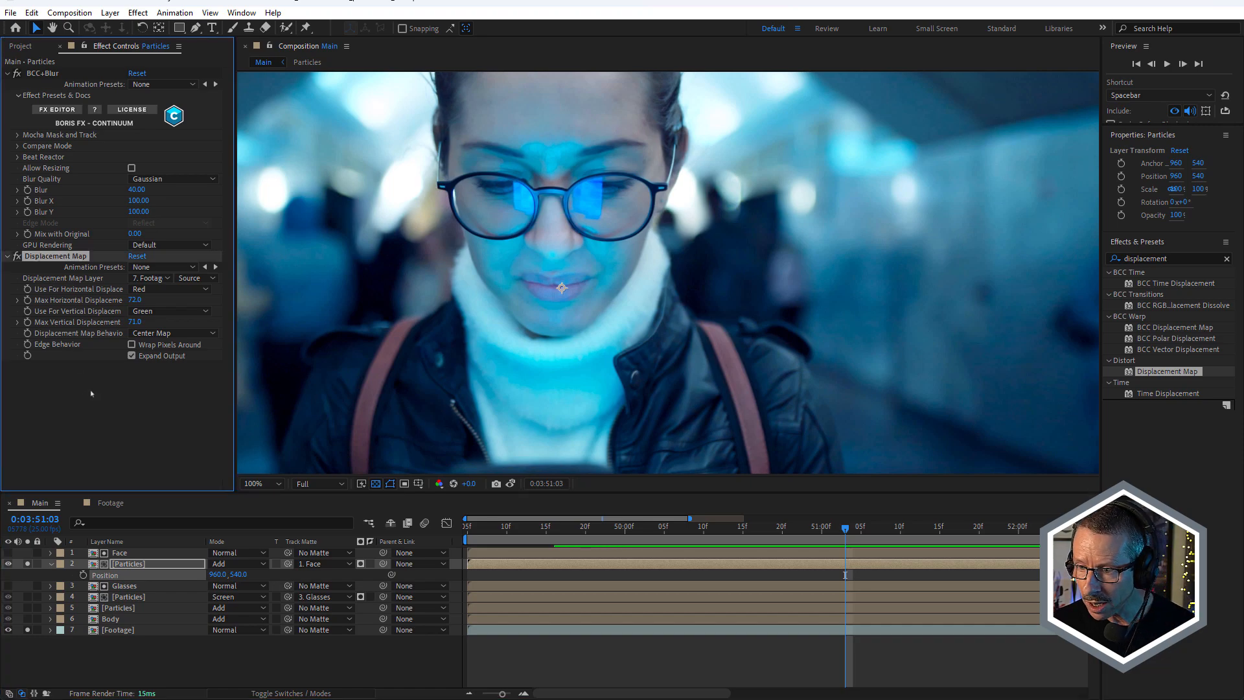
{"action": "left_click", "coordinate": [1158, 259]}
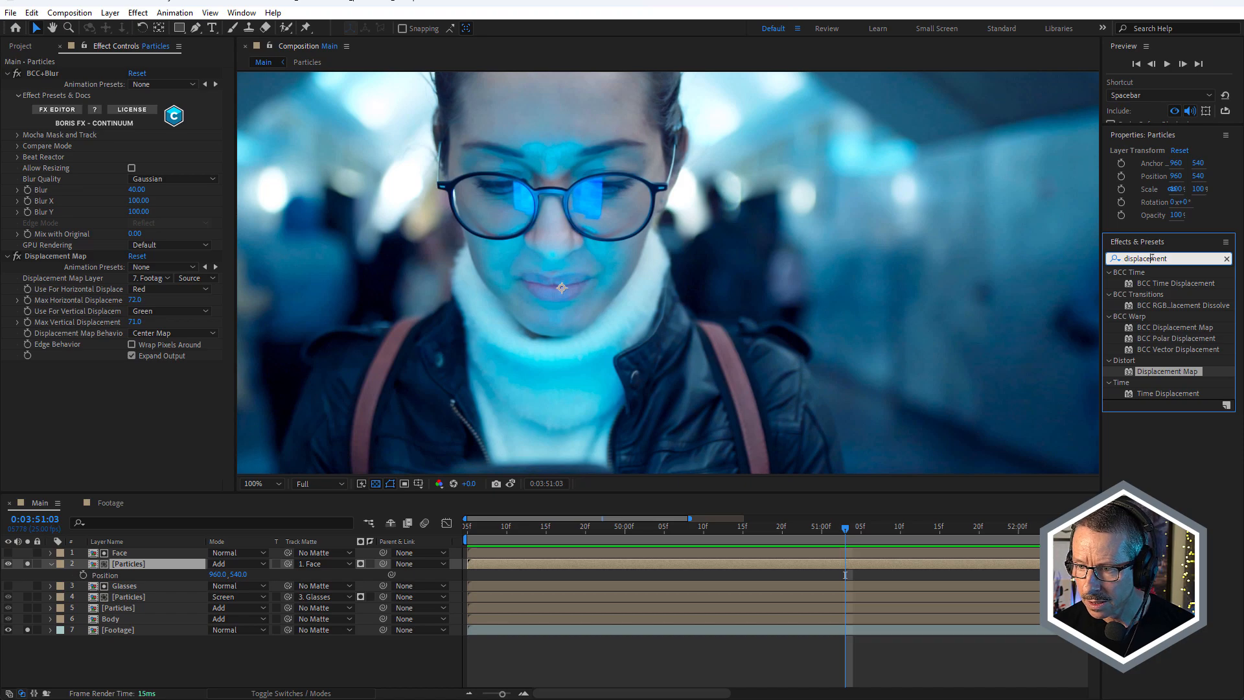
{"action": "type", "text": "transform"}
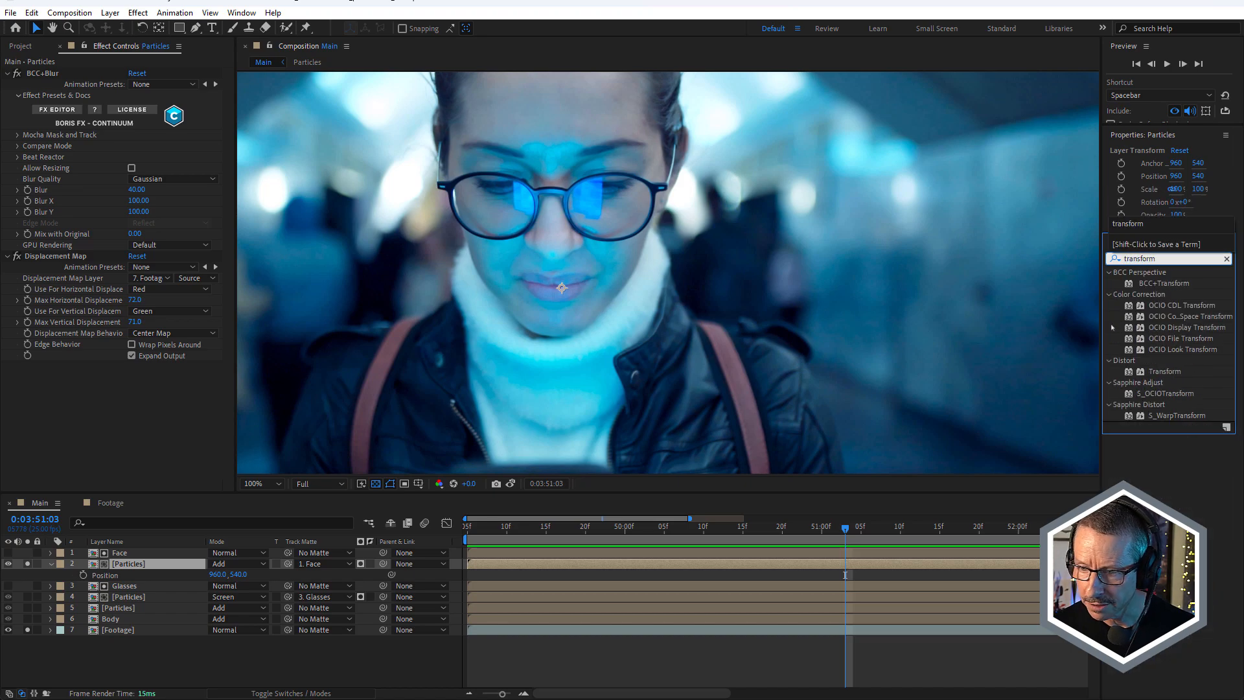
{"action": "left_click_drag", "start_coordinate": [1163, 373], "coordinate": [196, 216]}
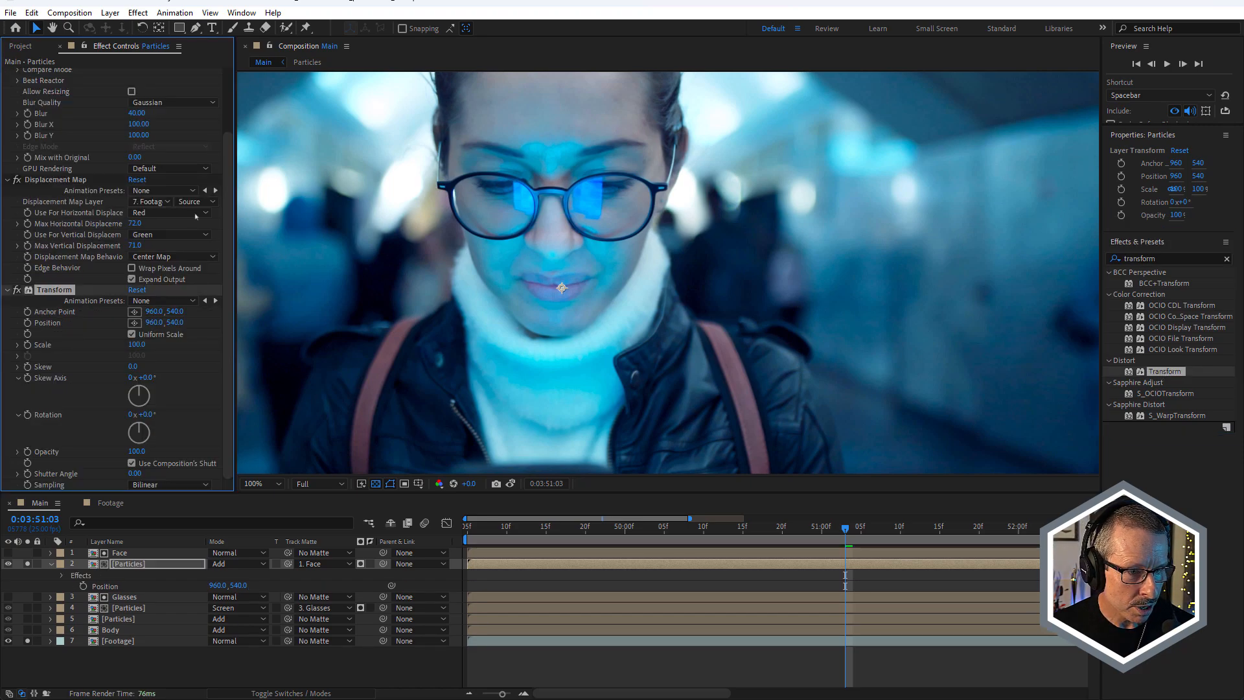
{"action": "left_click_drag", "start_coordinate": [52, 293], "coordinate": [66, 185]}
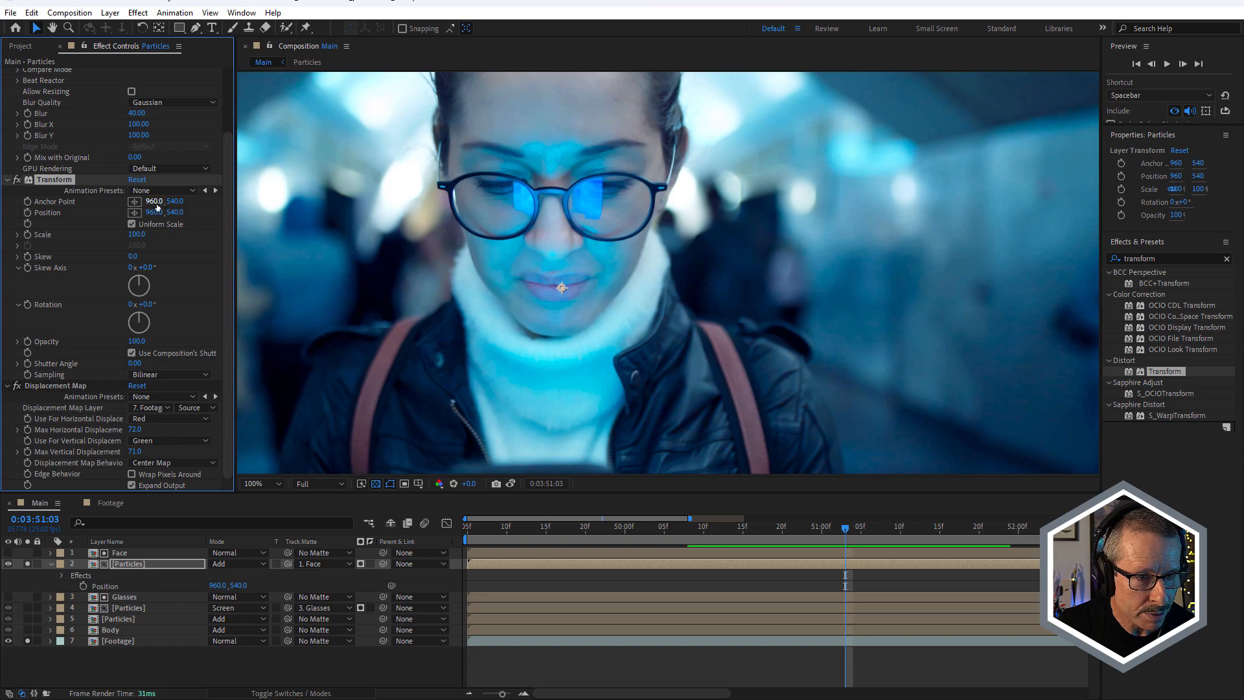
Set the Y value of the Transform effect's Position to 342
{"action": "left_click", "coordinate": [174, 213]}
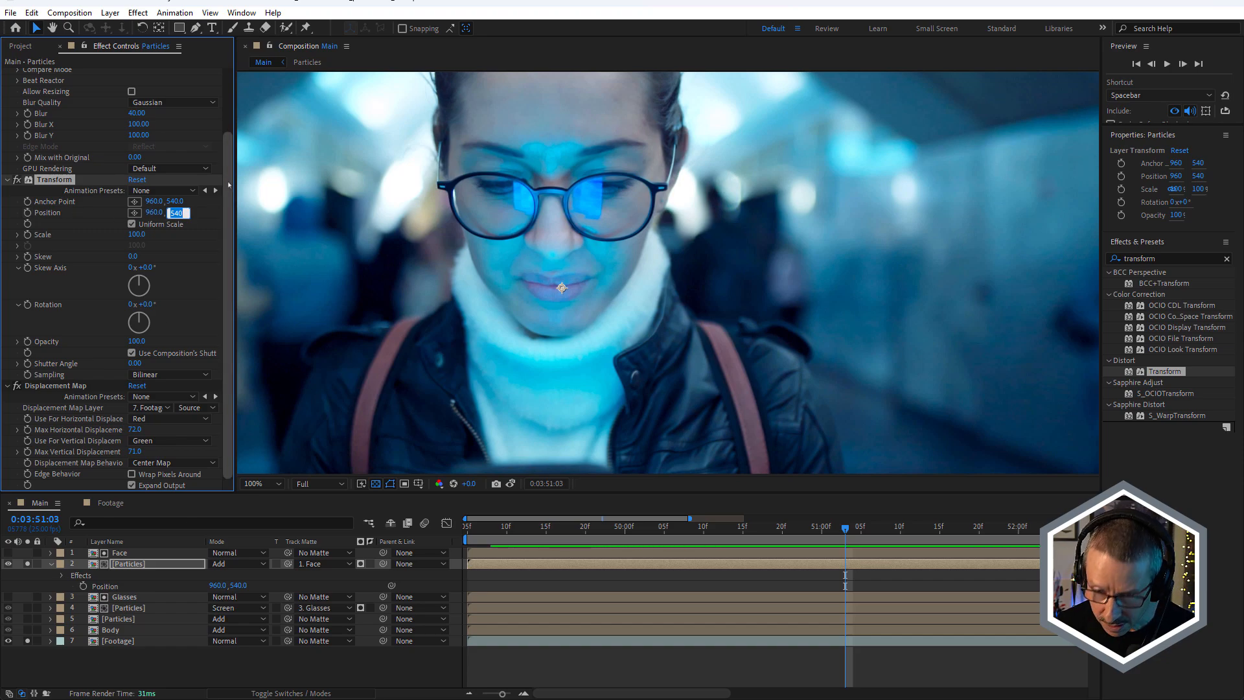
{"action": "type", "text": "342"}
{"action": "key", "text": "Return"}
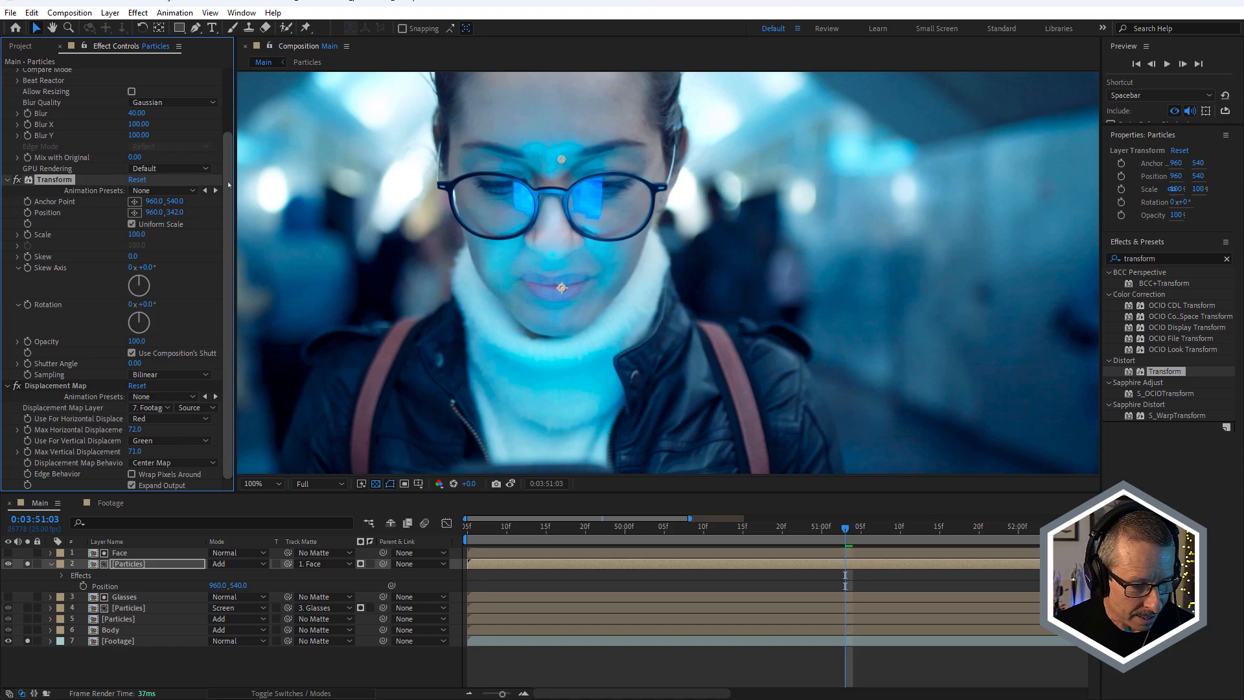
Isolate the Face-matted Particles layer and toggle the Footage layer's solo state to compare the displaced light with the facial features
{"action": "left_click", "coordinate": [27, 564], "text": "alt"}
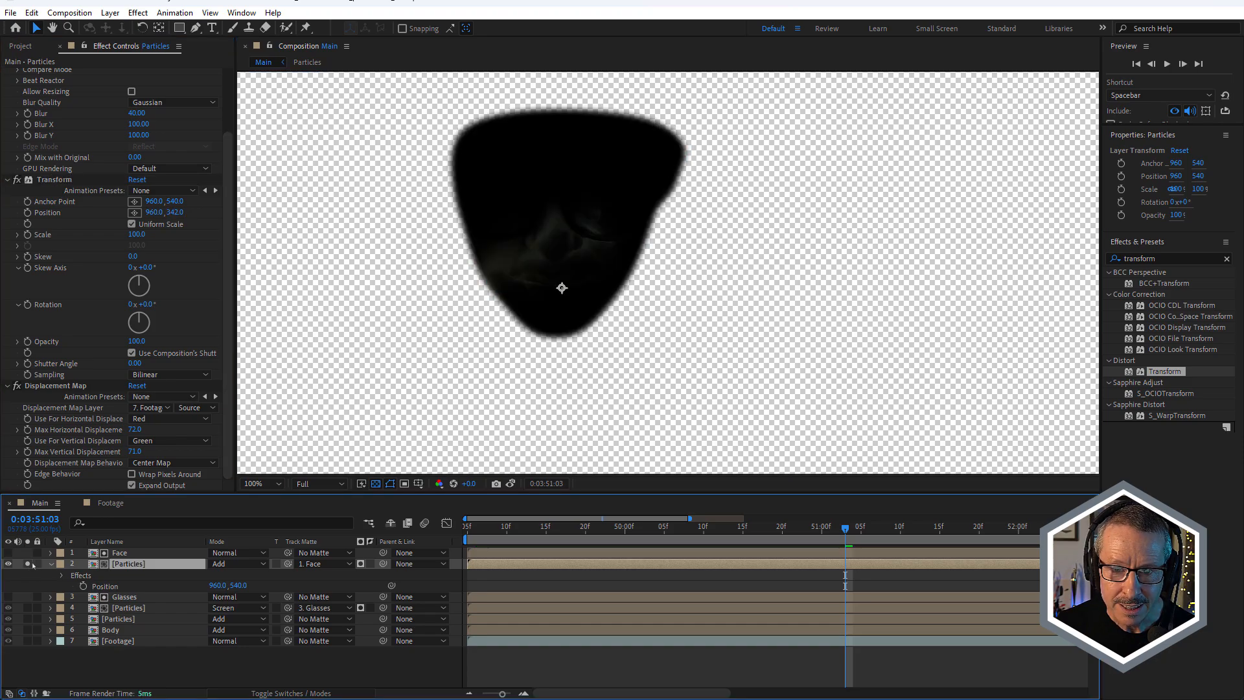
{"action": "scroll", "coordinate": [634, 212], "scroll_direction": "up", "scroll_amount": 2}
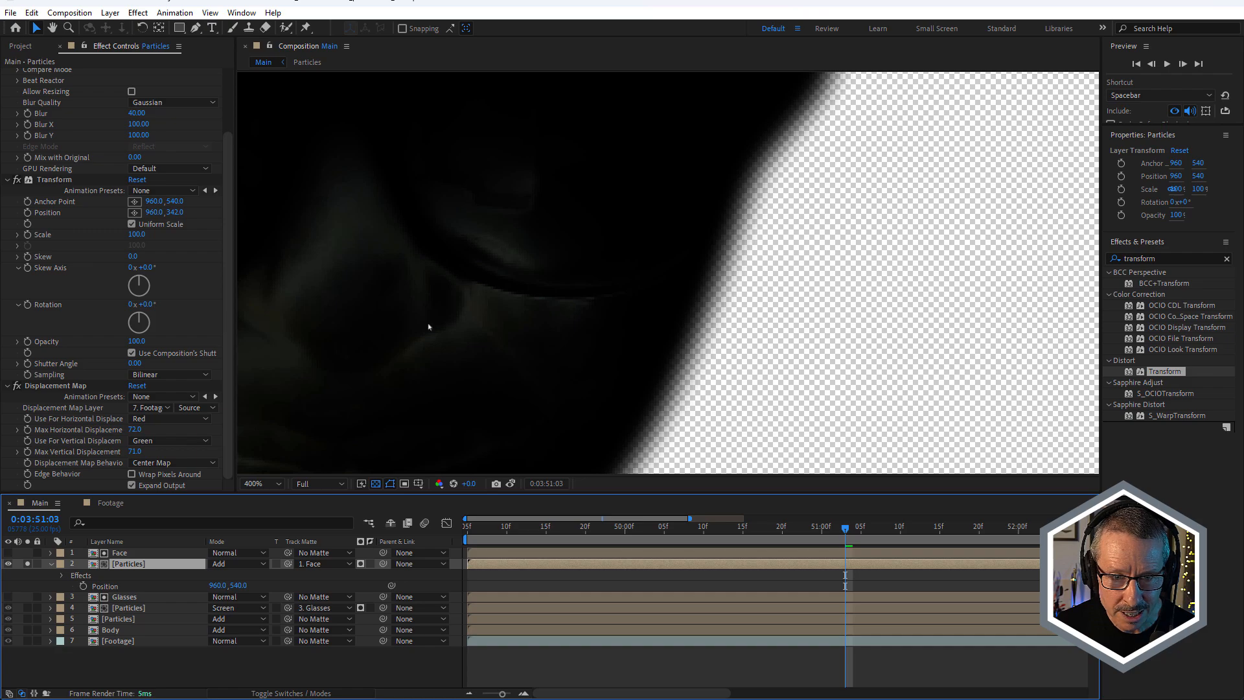
{"action": "scroll", "coordinate": [610, 297], "scroll_direction": "down", "scroll_amount": 1}
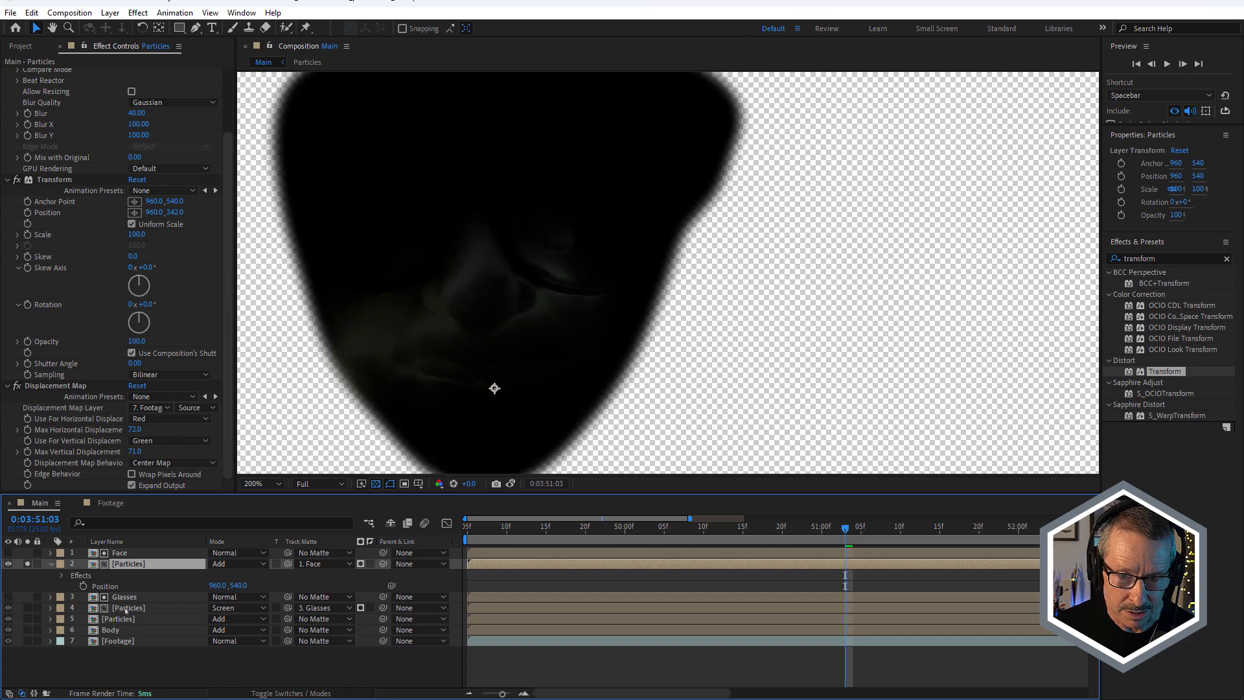
{"action": "left_click", "coordinate": [27, 642]}
{"action": "left_click", "coordinate": [28, 641]}
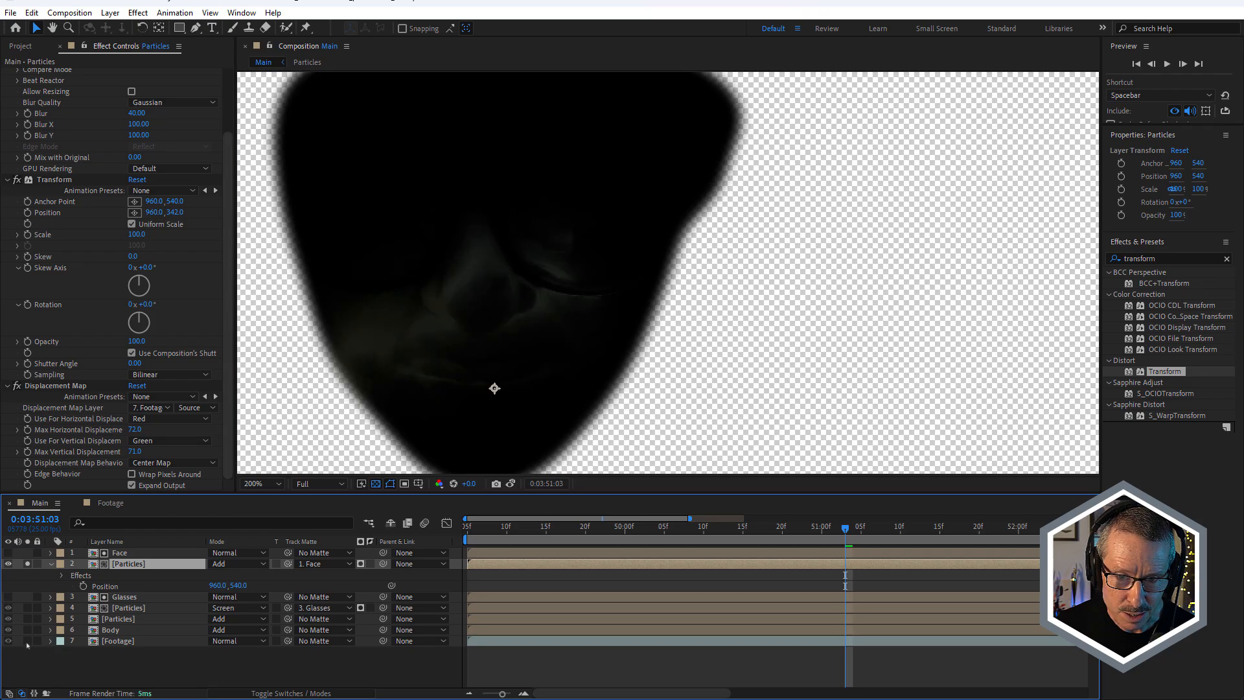
{"action": "left_click", "coordinate": [27, 641]}
{"action": "left_click", "coordinate": [27, 642]}
{"action": "left_click", "coordinate": [28, 641]}
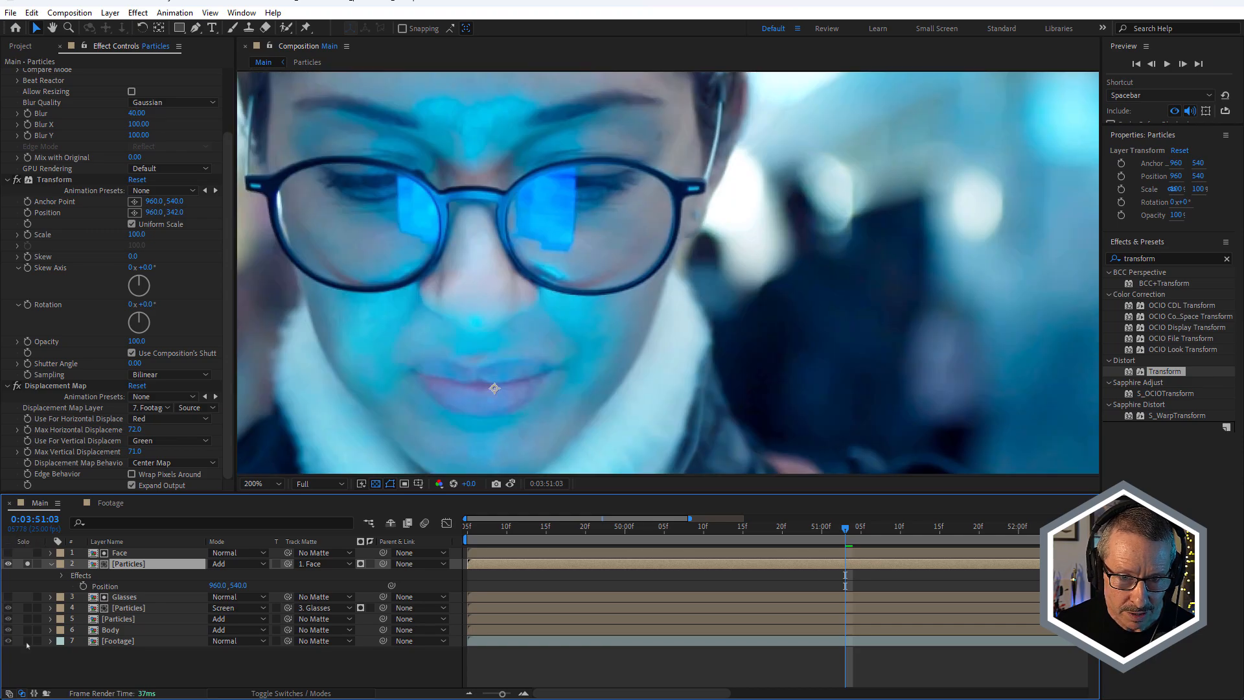
{"action": "left_click", "coordinate": [27, 642]}
Inspect the displaced light closely, and set the Displacement Map's maximum horizontal displacement to -60 and maximum vertical displacement to -26
{"action": "scroll", "coordinate": [497, 301], "scroll_direction": "up", "scroll_amount": 2}
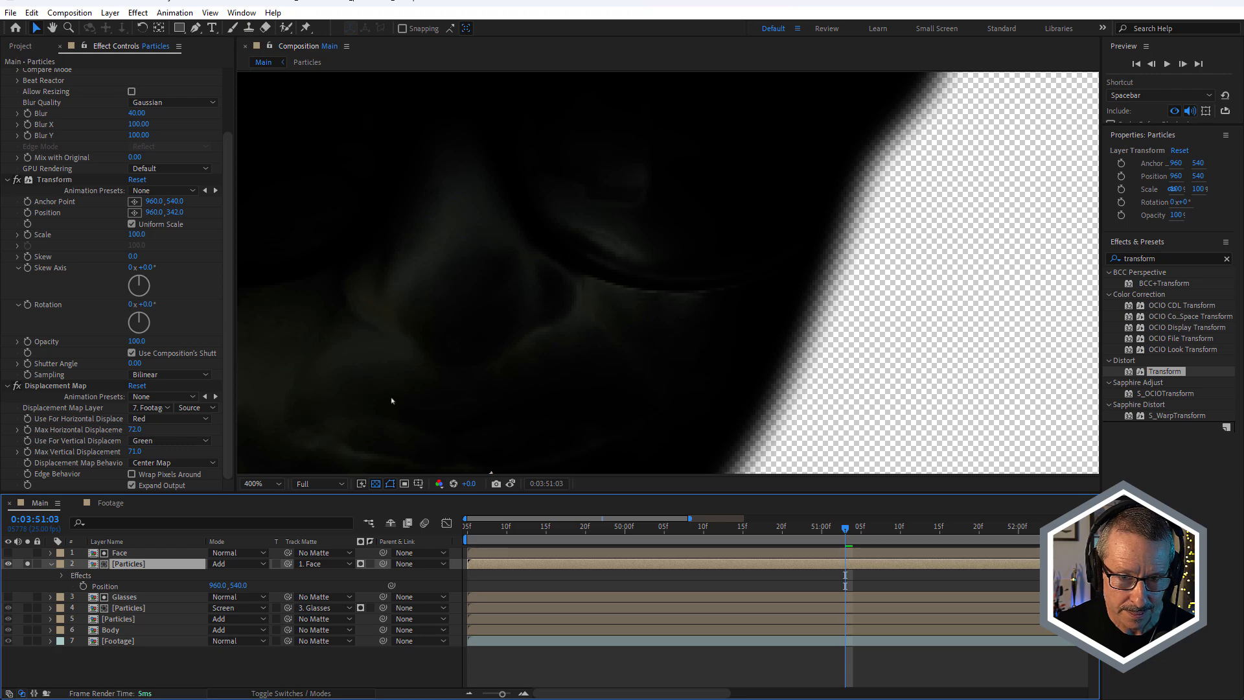
{"action": "scroll", "coordinate": [519, 288], "scroll_direction": "down", "scroll_amount": 2}
{"action": "scroll", "coordinate": [519, 289], "scroll_direction": "up", "scroll_amount": 2}
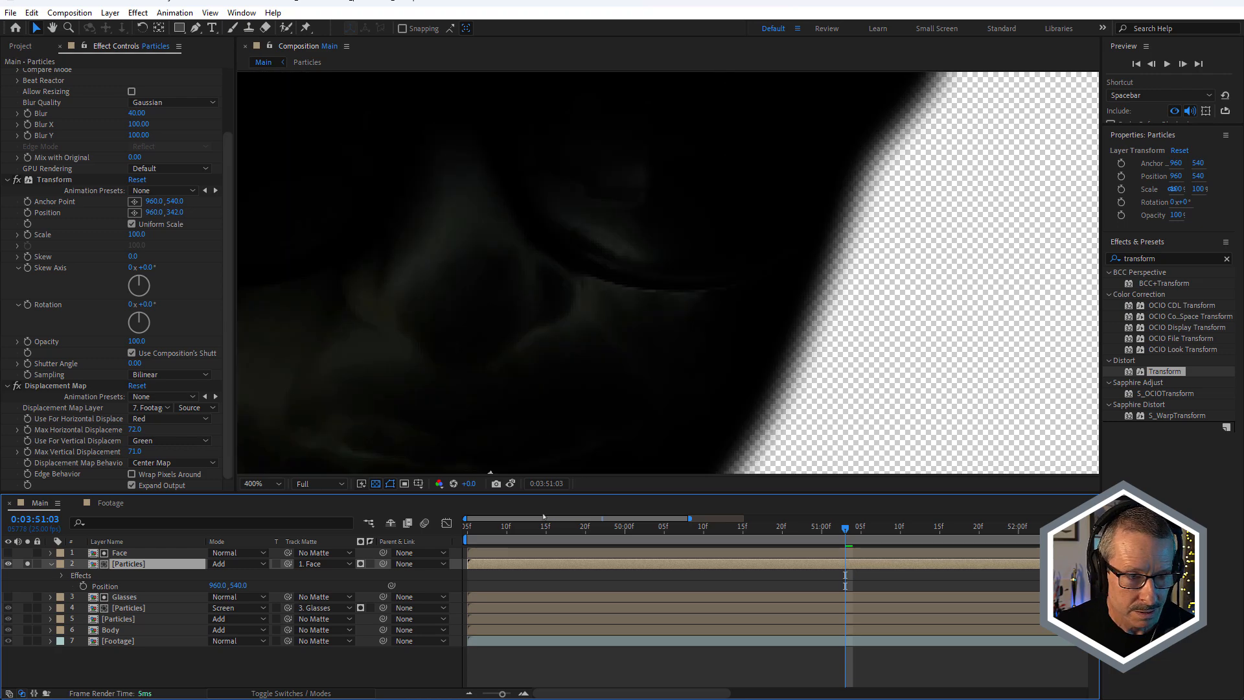
{"action": "scroll", "coordinate": [601, 391], "scroll_direction": "down", "scroll_amount": 2}
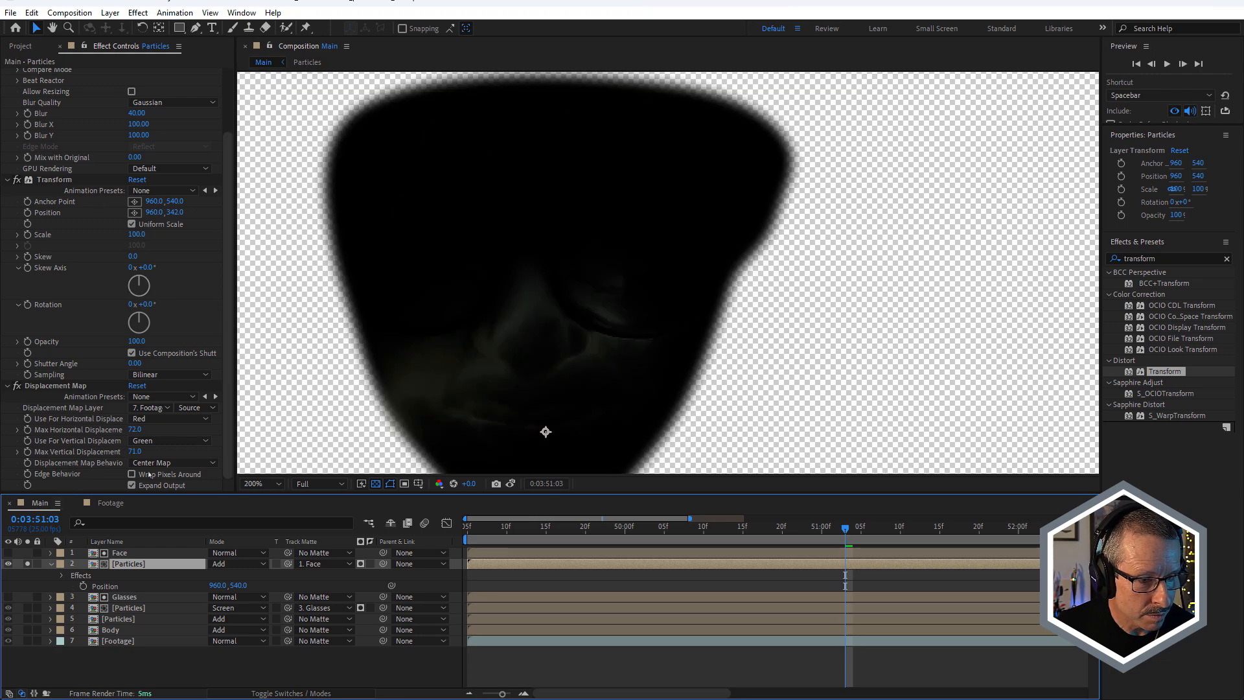
{"action": "left_click_drag", "start_coordinate": [134, 429], "coordinate": [65, 440]}
{"action": "left_click", "coordinate": [164, 457]}
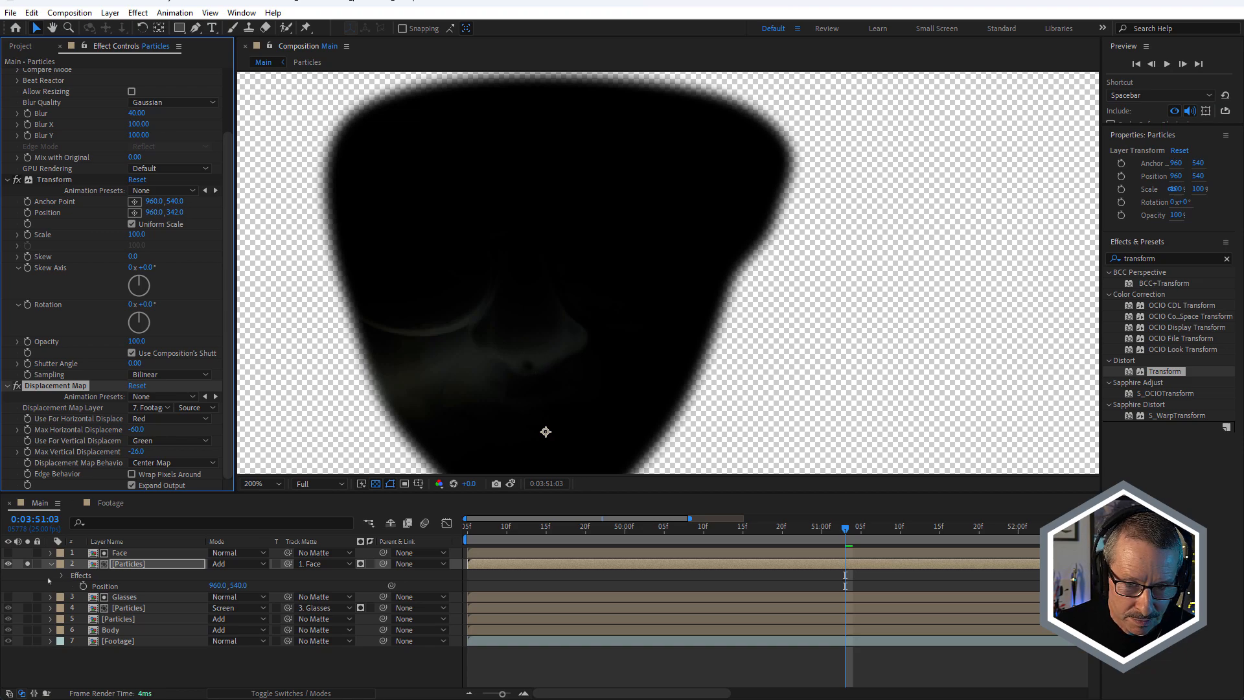
Unsolo the Face-matted Particles layer and preview the full composite with the displaced face light
{"action": "left_click", "coordinate": [27, 563]}
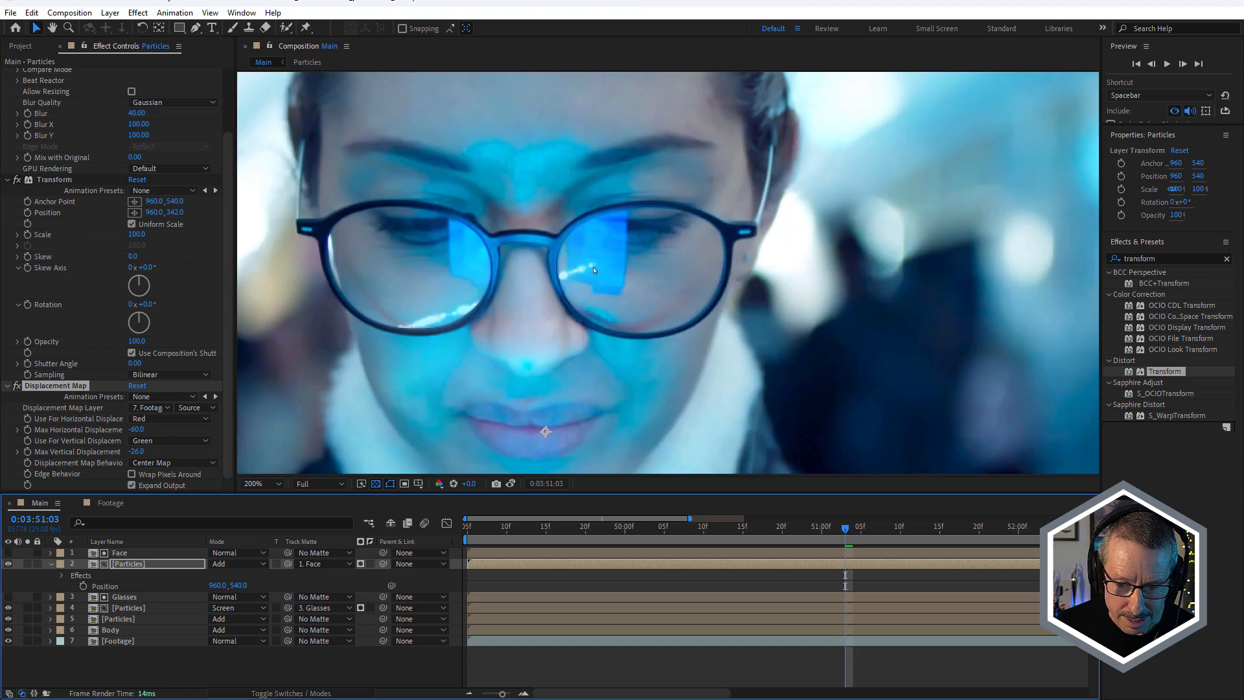
{"action": "scroll", "coordinate": [594, 269], "scroll_direction": "down", "scroll_amount": 1}
{"action": "key", "text": "space"}
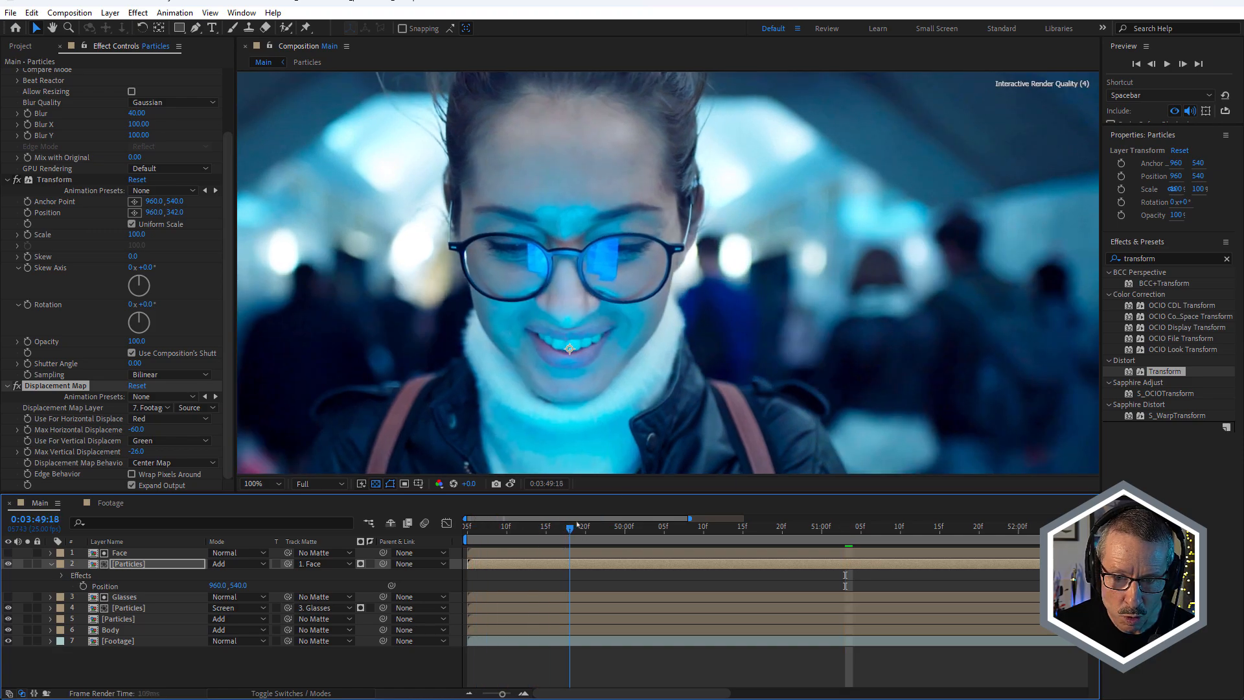